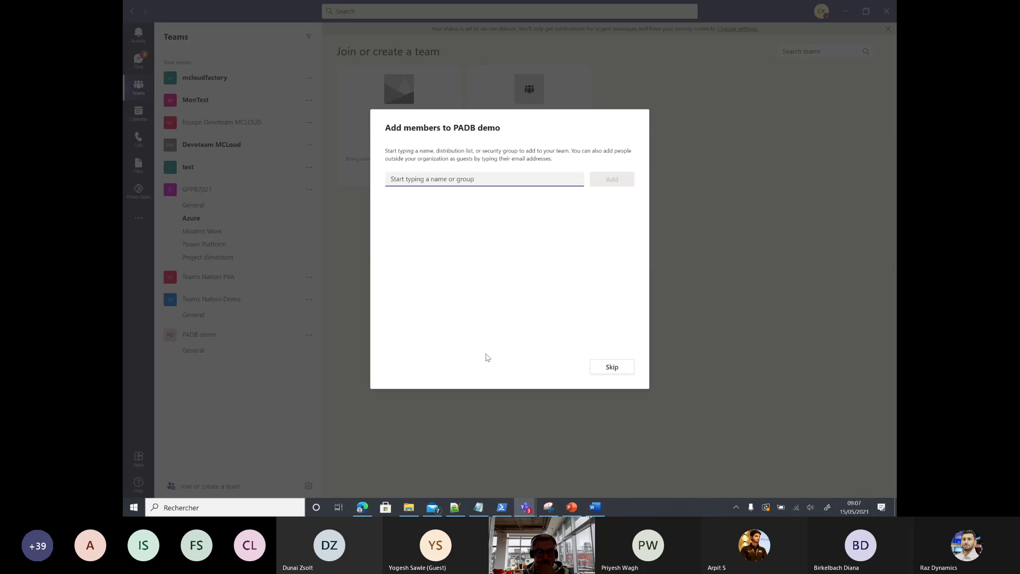
Step: Skip adding members to the PADB demo team and go to Power Apps in Teams
left_click(611, 366)
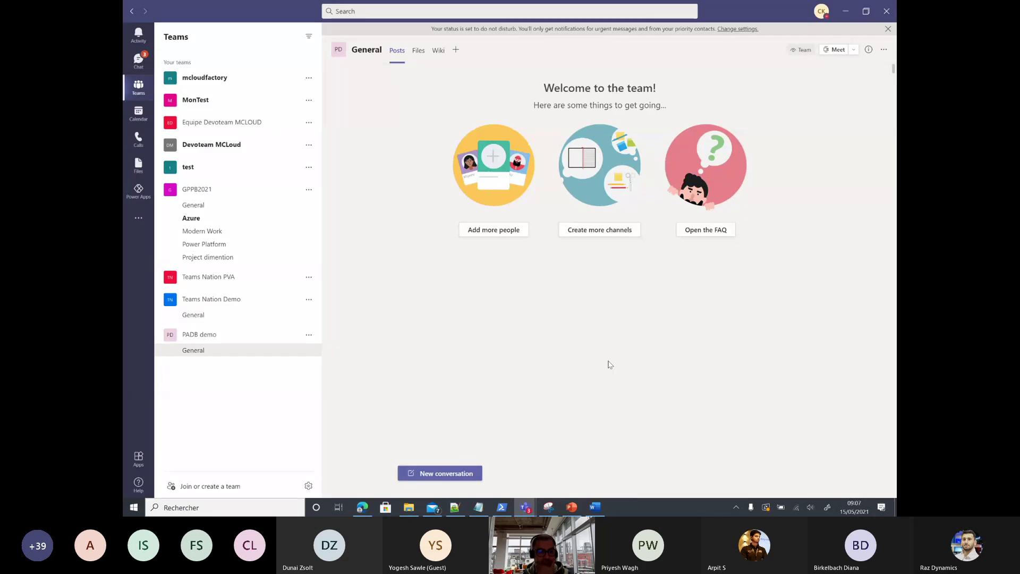
left_click(138, 191)
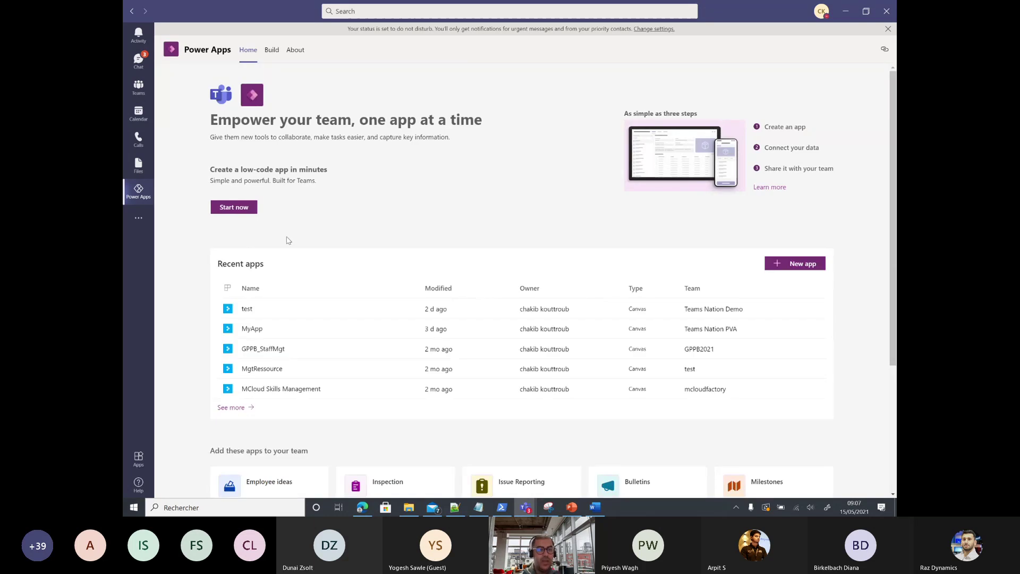
Step: Start a new app and create it in the PADB demo team
left_click(234, 207)
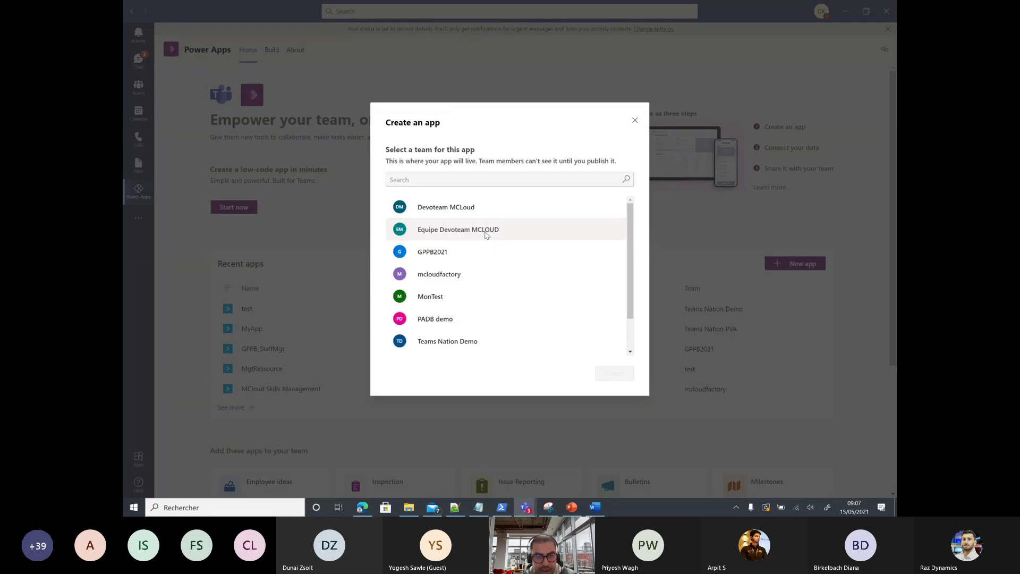
scroll(492, 285, "down", 1)
left_click(416, 277)
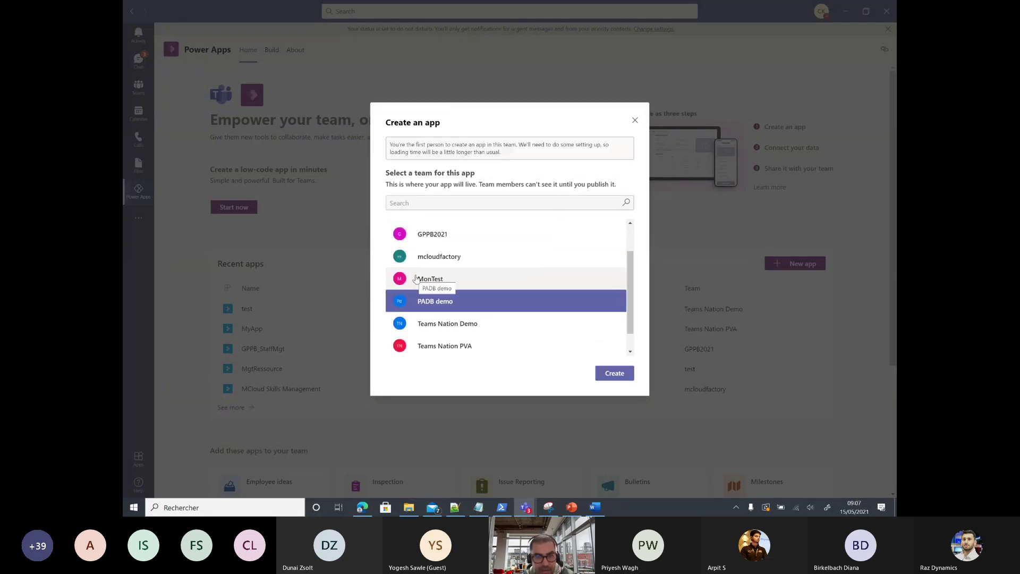
left_click(611, 371)
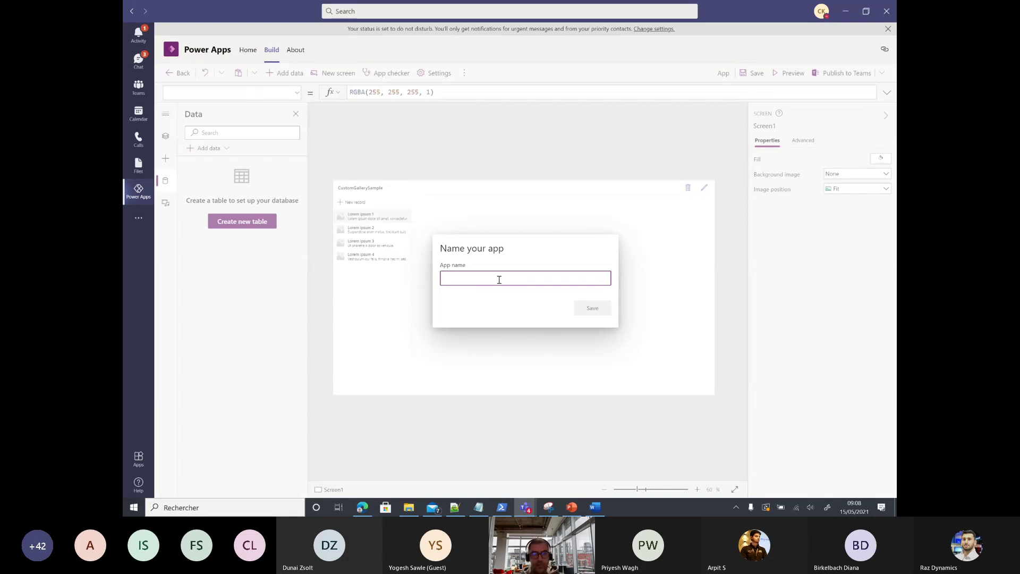
Step: Save the new app as MyApp and return to the Build overview of teams
type("MyApp")
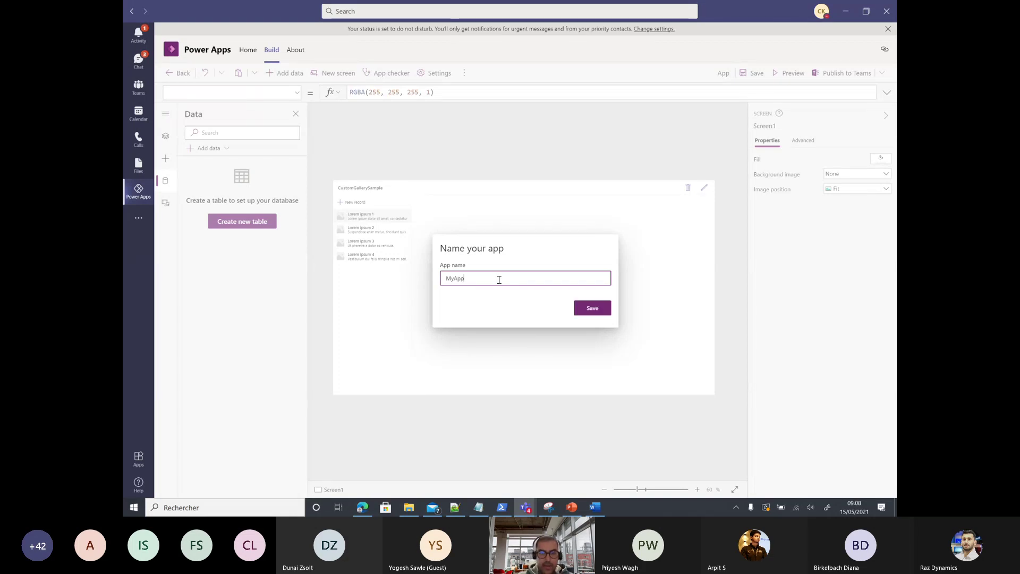
left_click(590, 310)
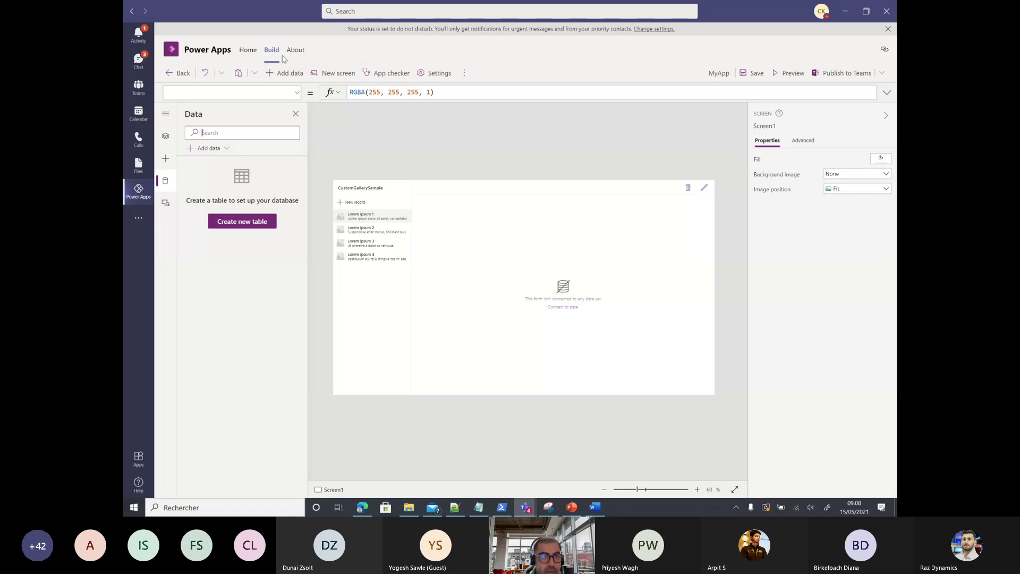
left_click(277, 53)
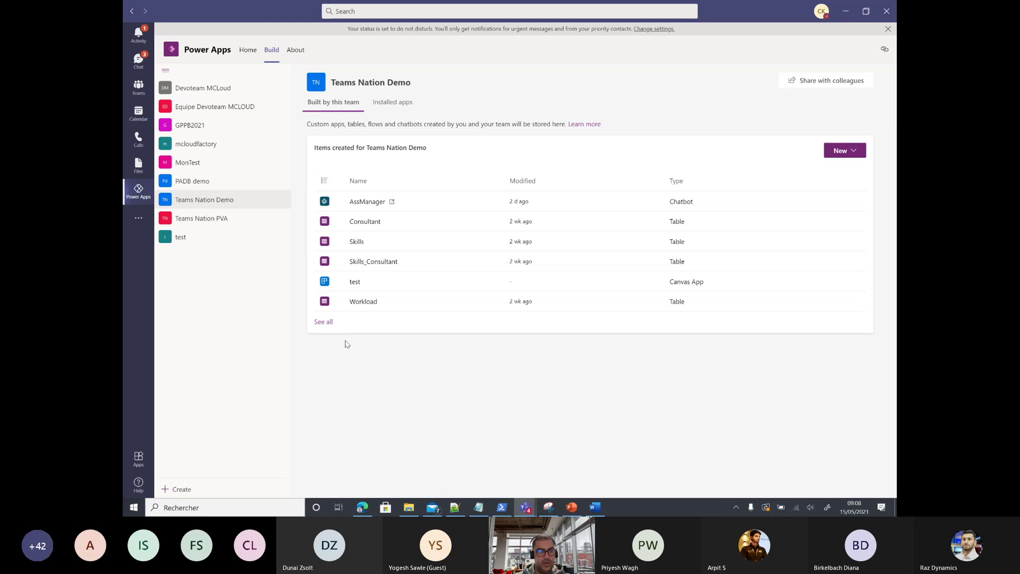
Step: Go to all of PADB demo's items, show its empty Tables page, and bring up the New menu
left_click(202, 179)
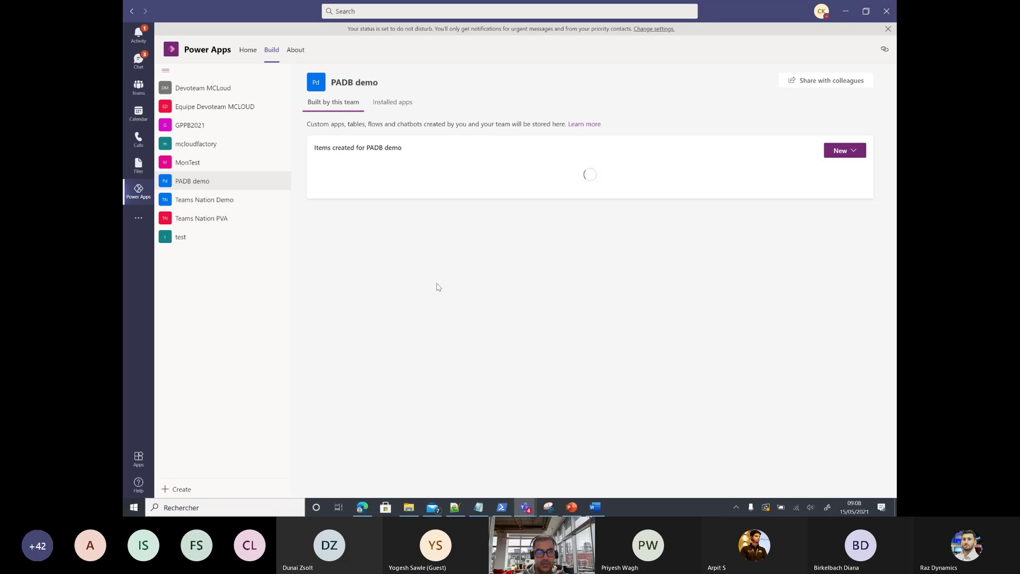
left_click(326, 223)
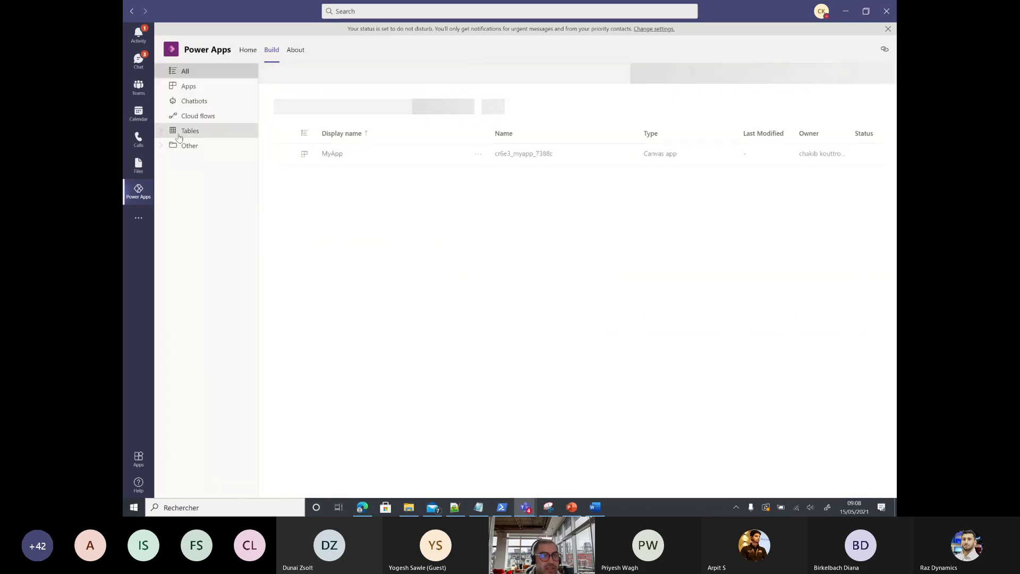
left_click(183, 132)
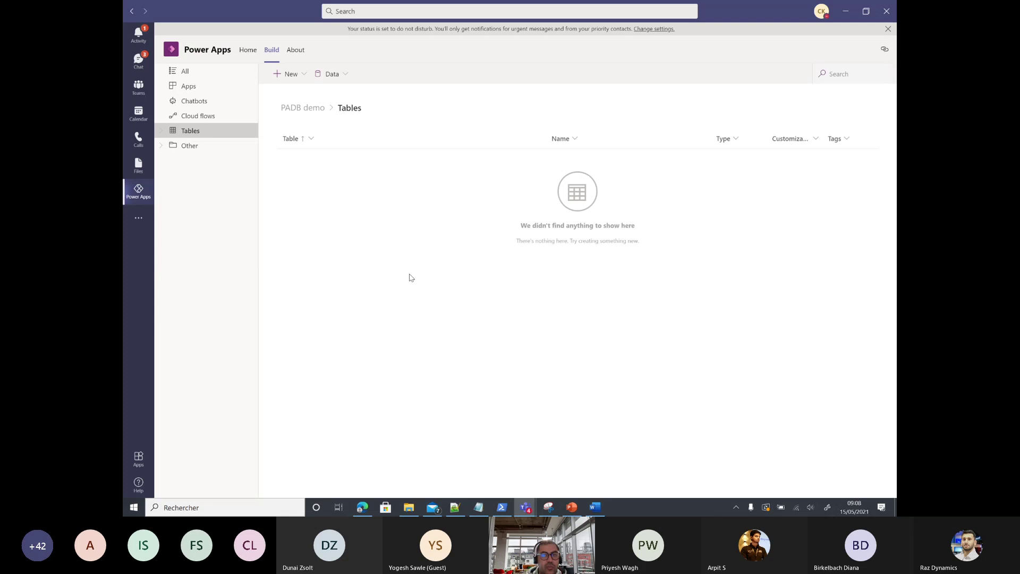
left_click(306, 74)
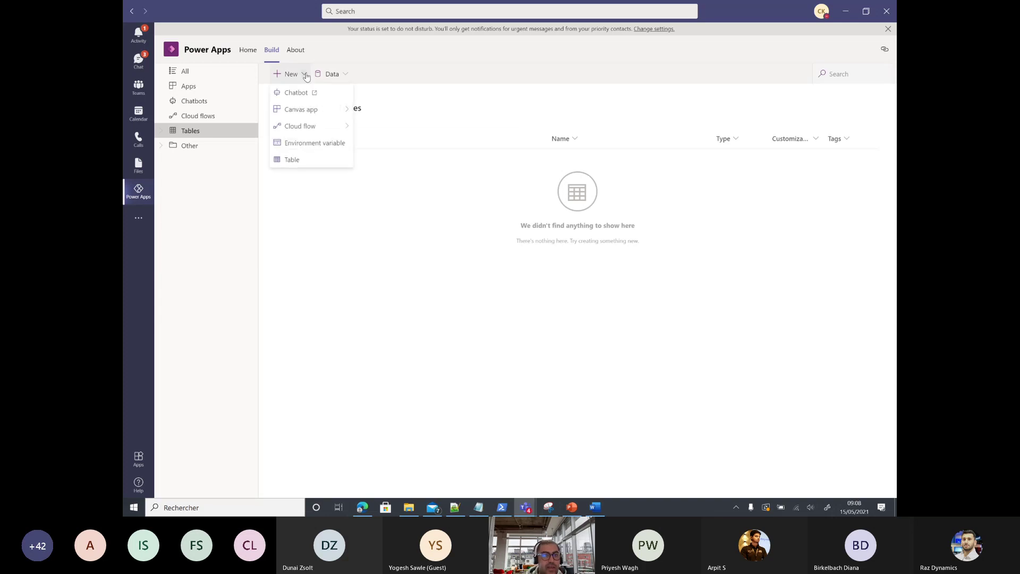
Step: Create a new table with display name Workload
left_click(308, 161)
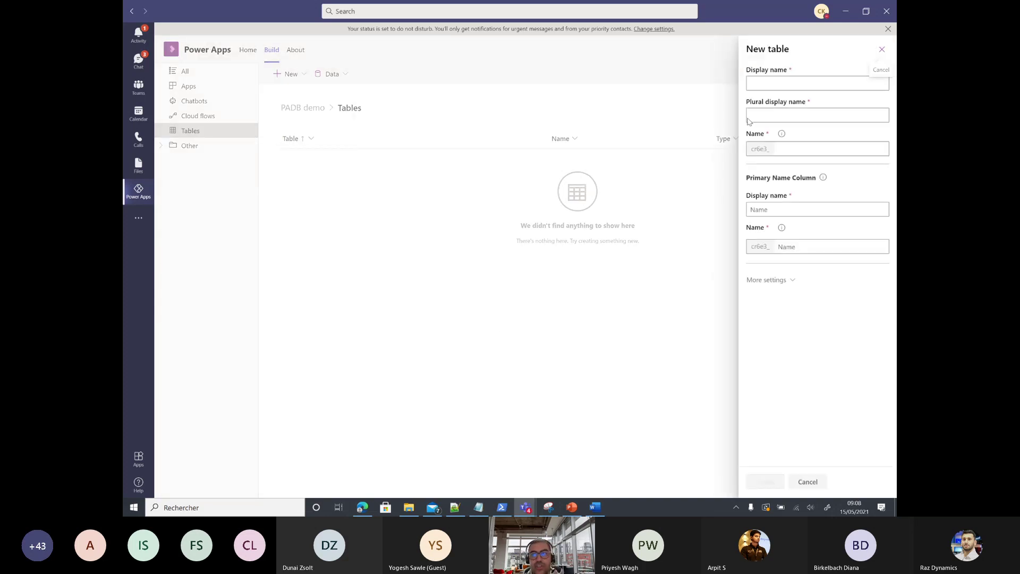
left_click(771, 86)
type("Wo")
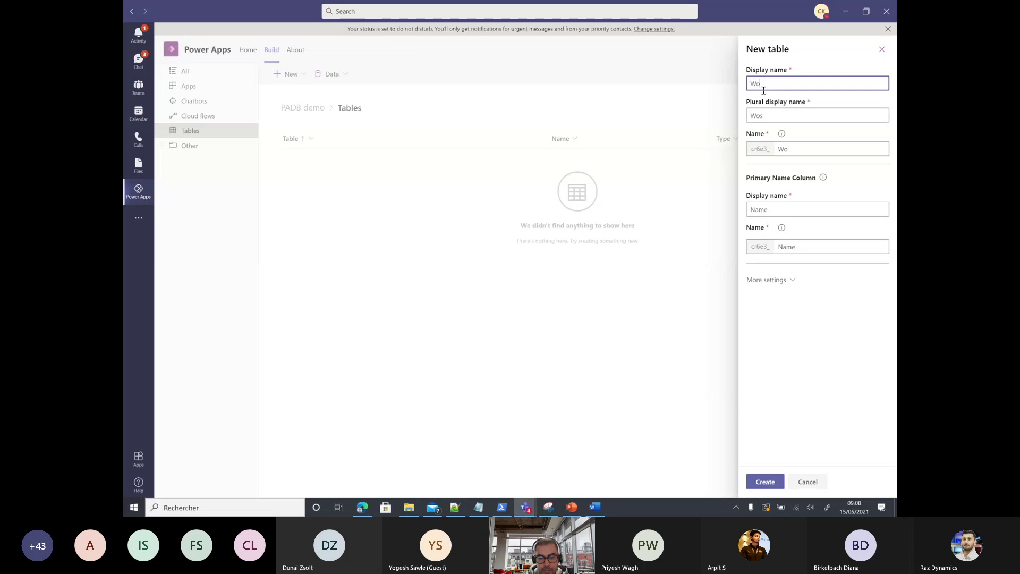
type("rkload")
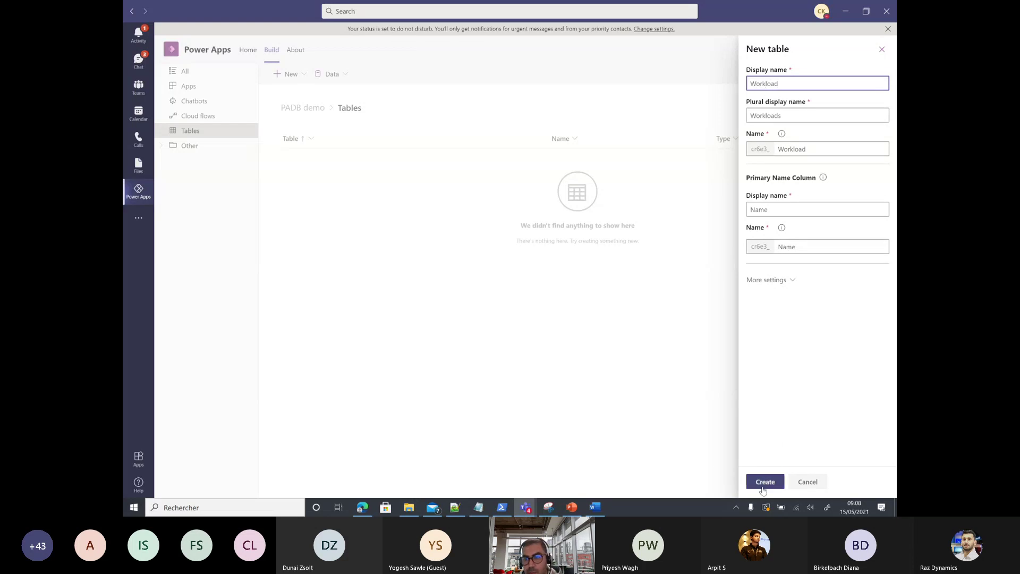
left_click(766, 481)
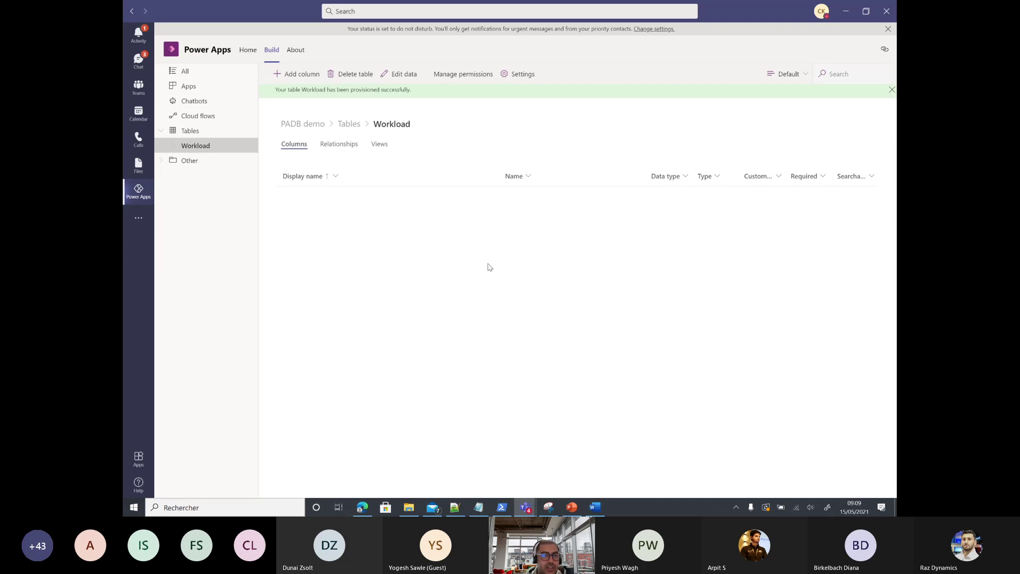
Step: Create a Skills table and return to the Tables list showing Skills and Workload
left_click(190, 132)
left_click(307, 75)
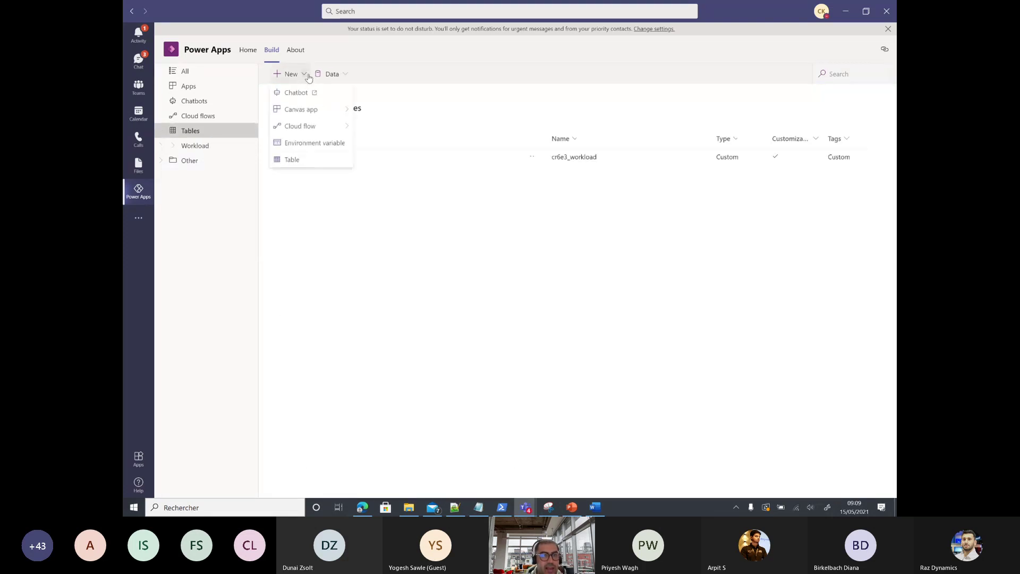
left_click(305, 159)
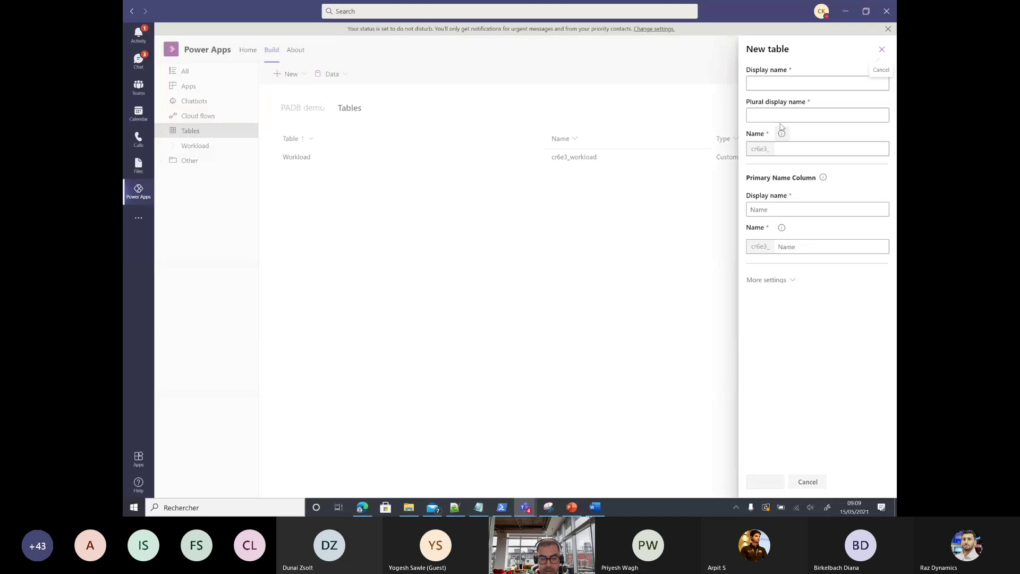
left_click(769, 84)
type("Skills")
left_click(767, 479)
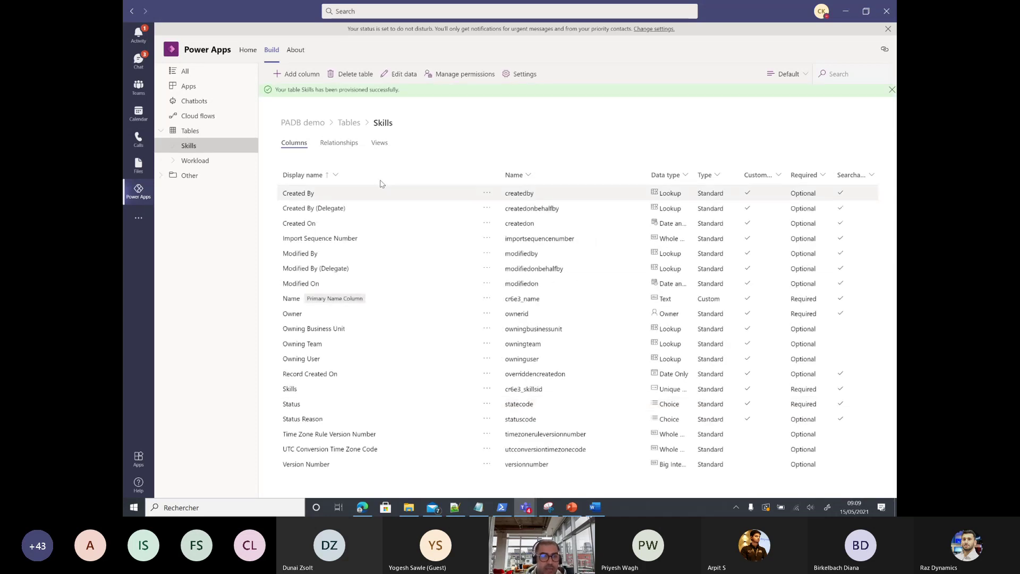
left_click(196, 133)
left_click(292, 75)
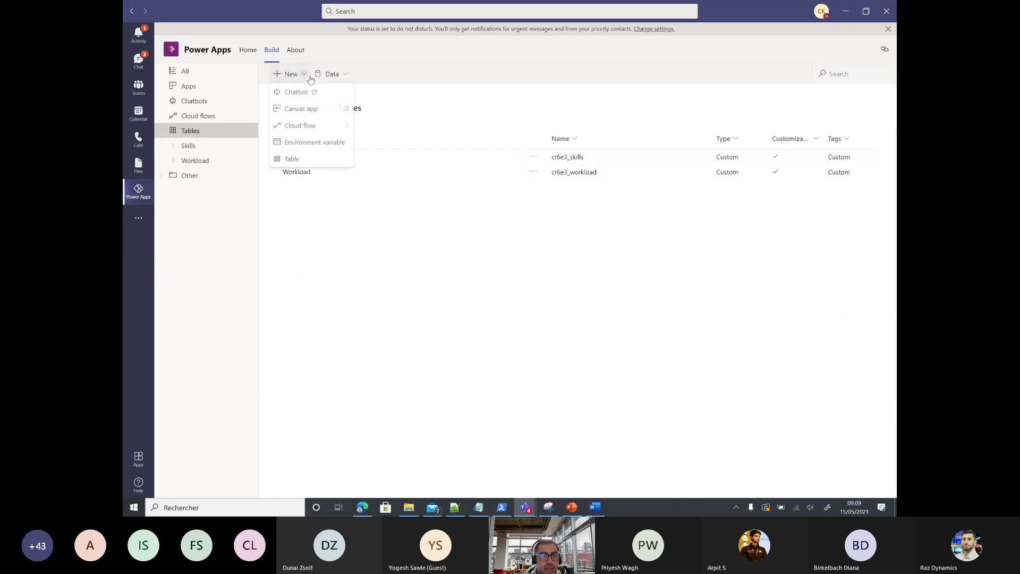
left_click(355, 253)
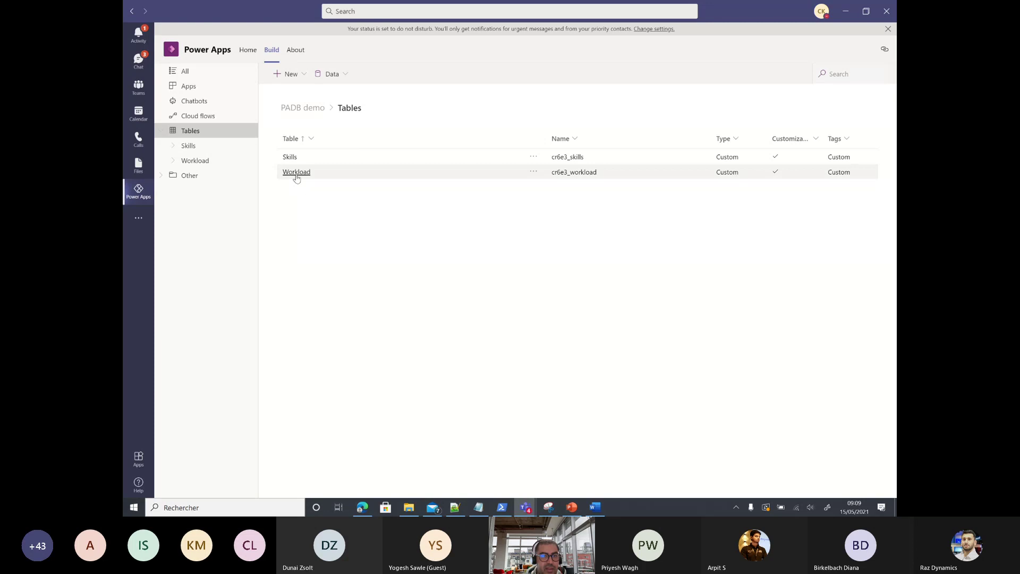
Step: Create a Consultant table whose primary name column is called Name
left_click(303, 77)
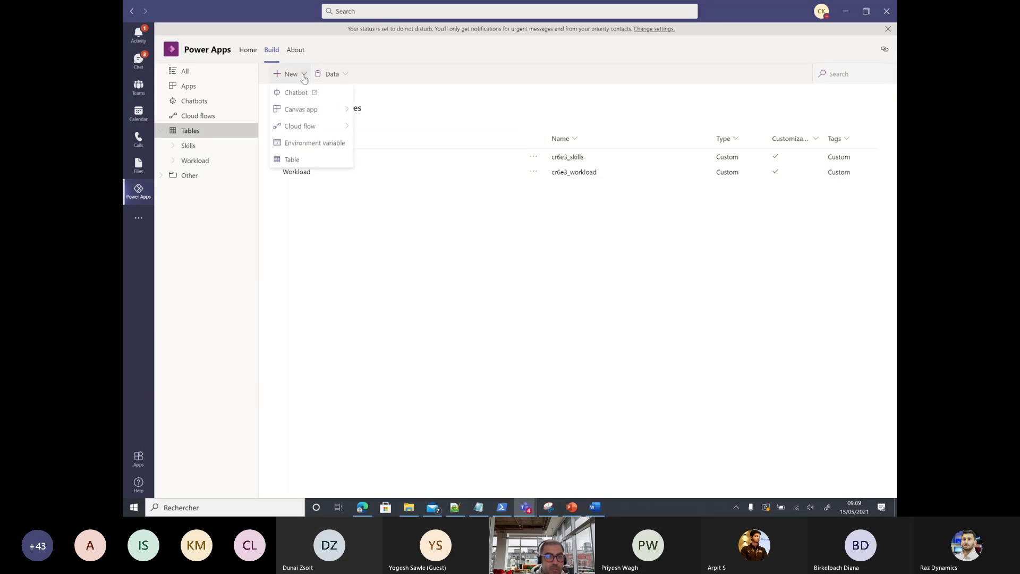
left_click(309, 160)
left_click(760, 85)
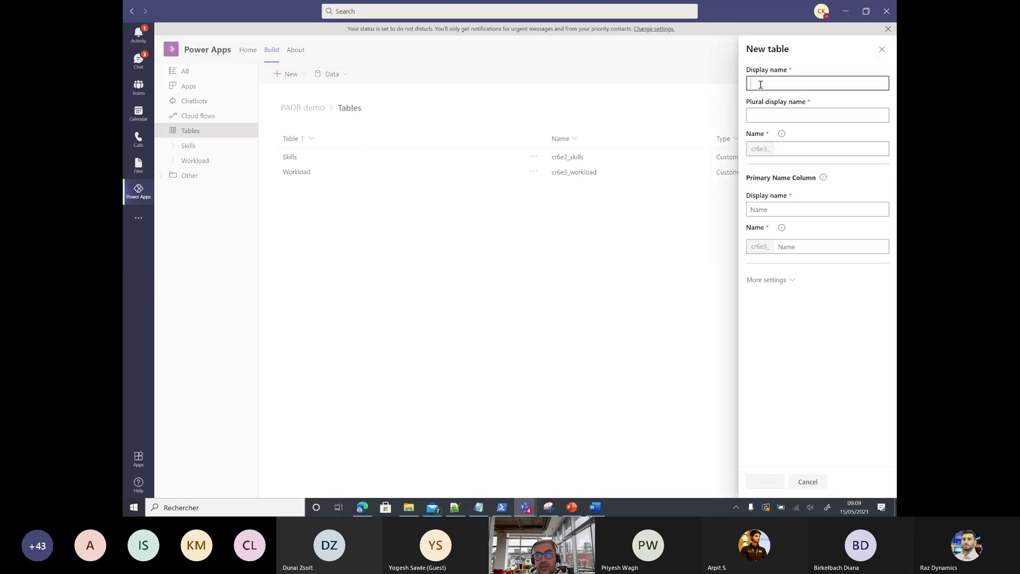
type("Consulyan")
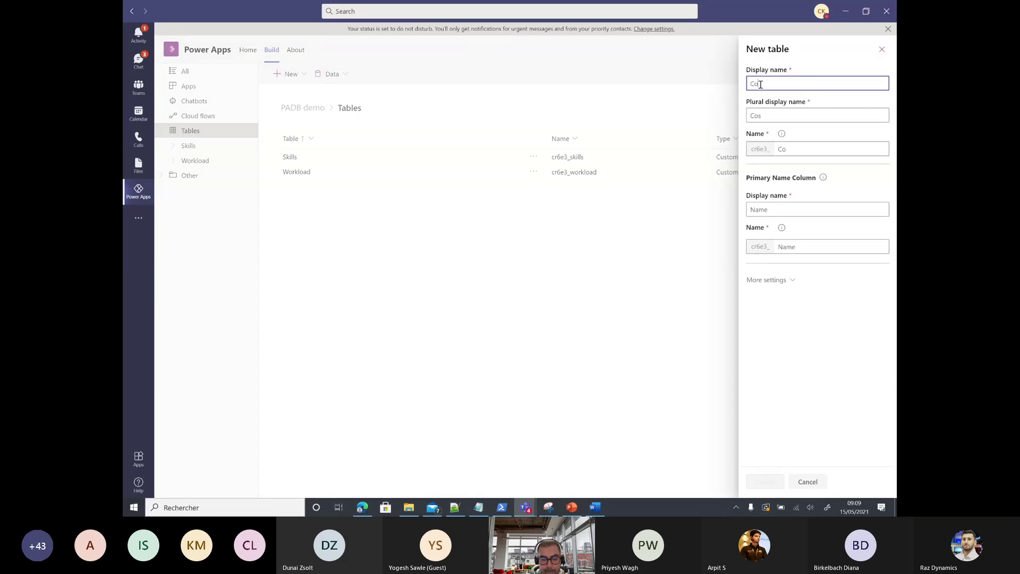
key("BackSpace")
key("BackSpace")
key("BackSpace")
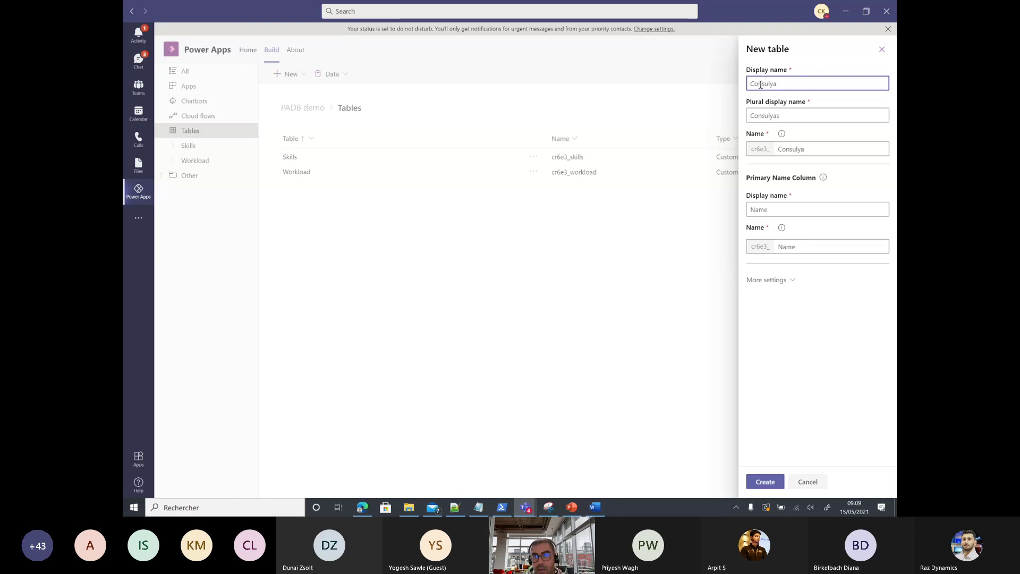
type("tant")
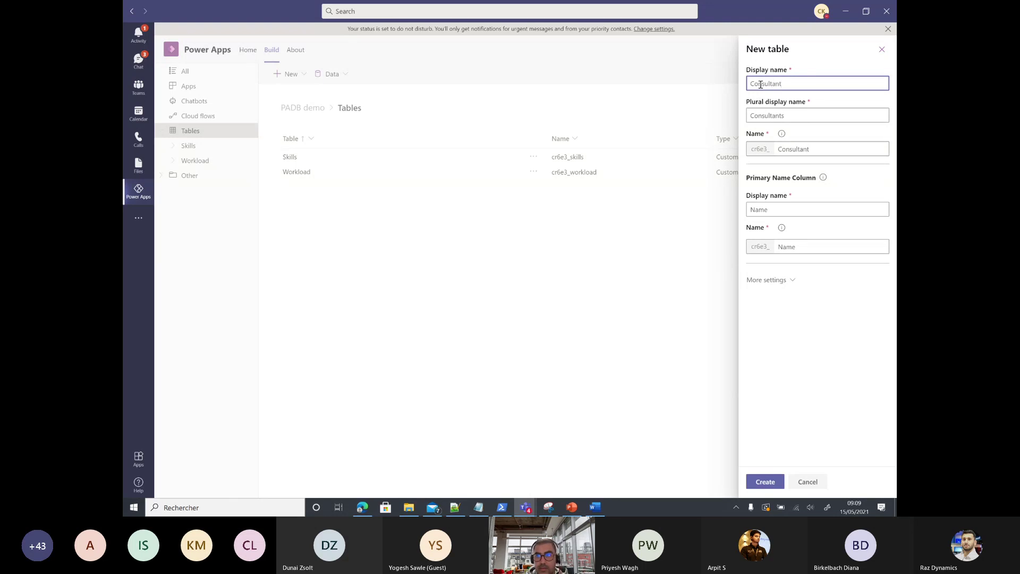
double_click(775, 210)
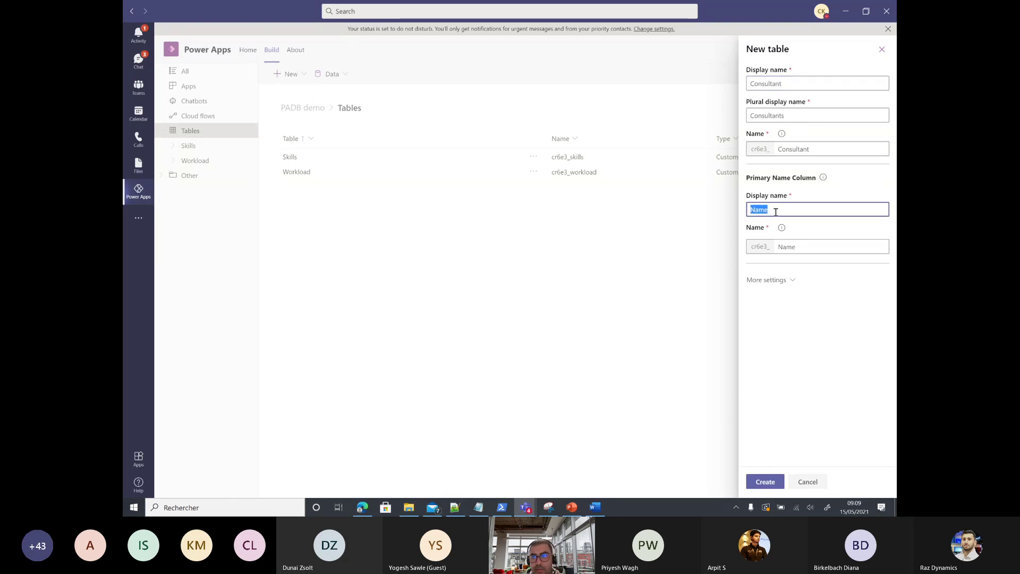
type("Name")
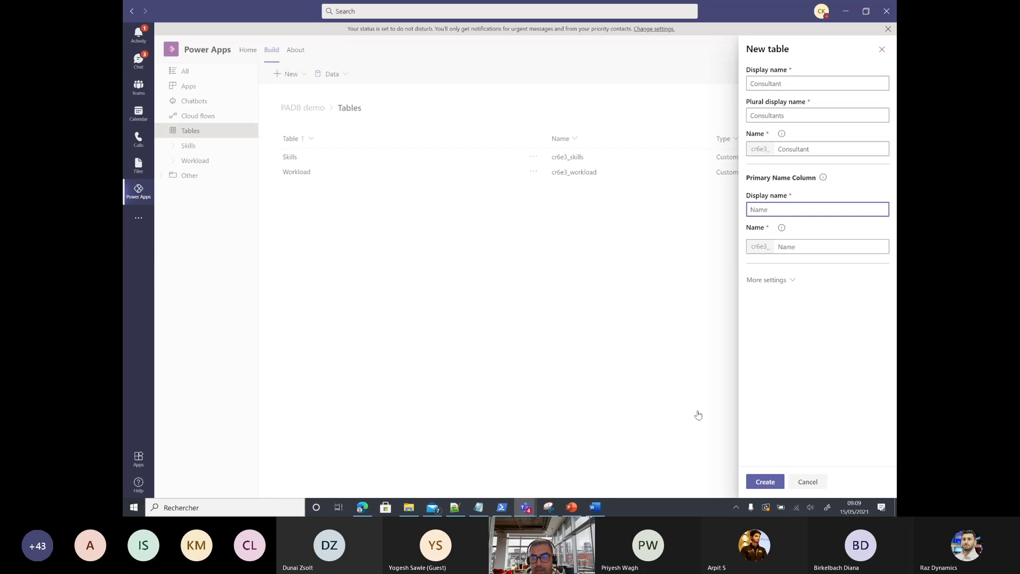
left_click(765, 482)
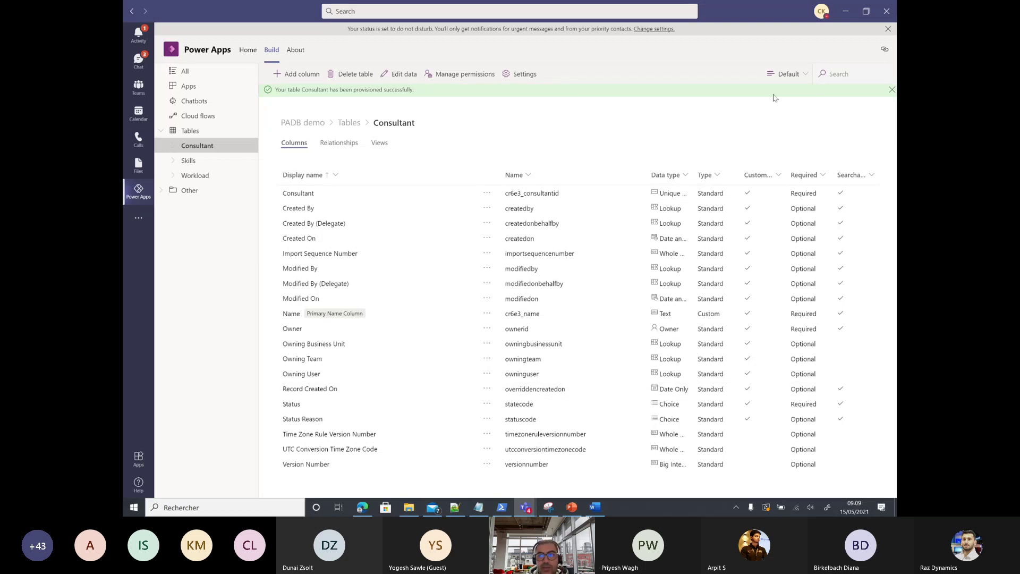
Step: Filter Consultant's columns to Custom and add an optional Last Name text column
left_click(802, 74)
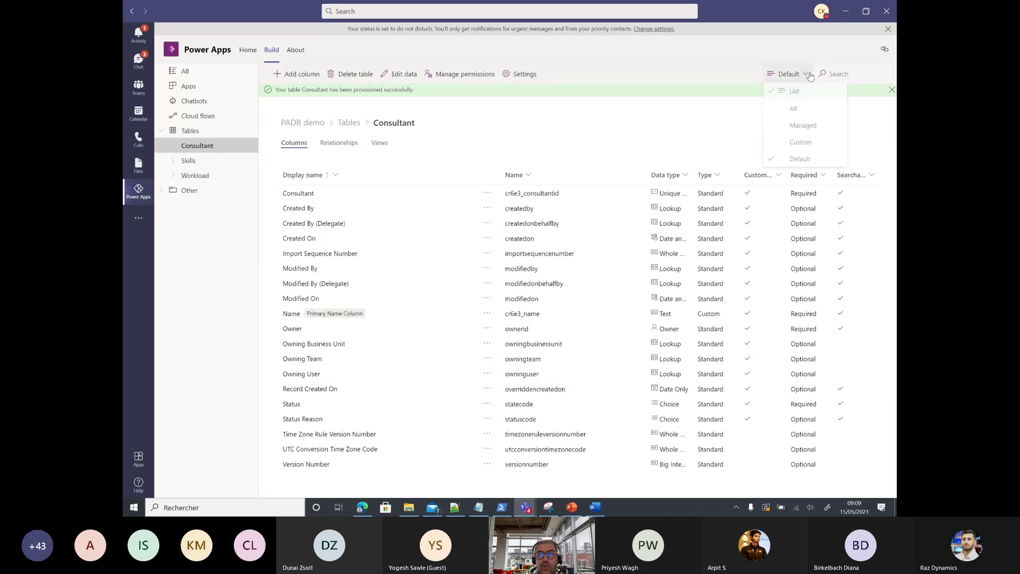
left_click(826, 143)
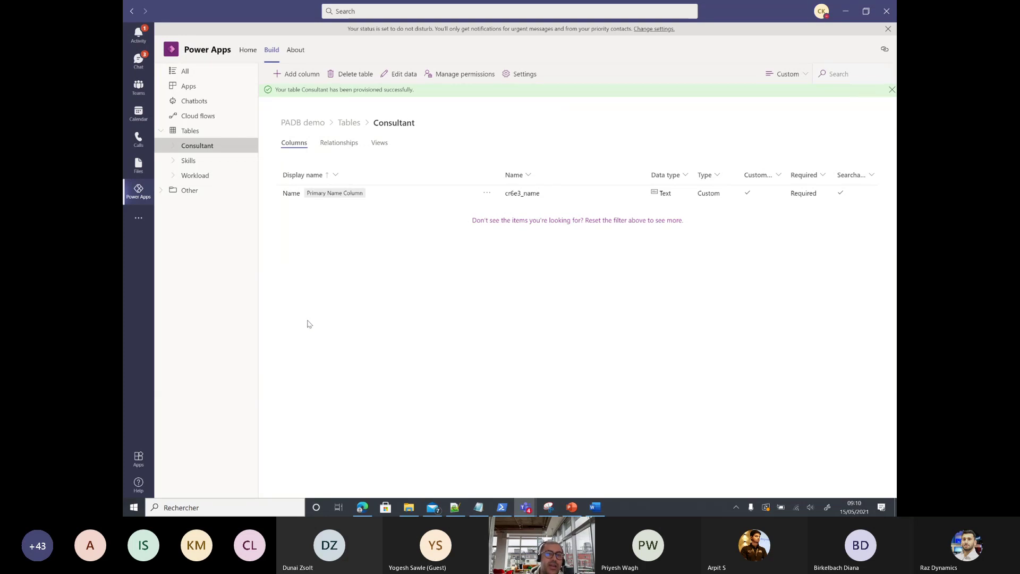
left_click(311, 76)
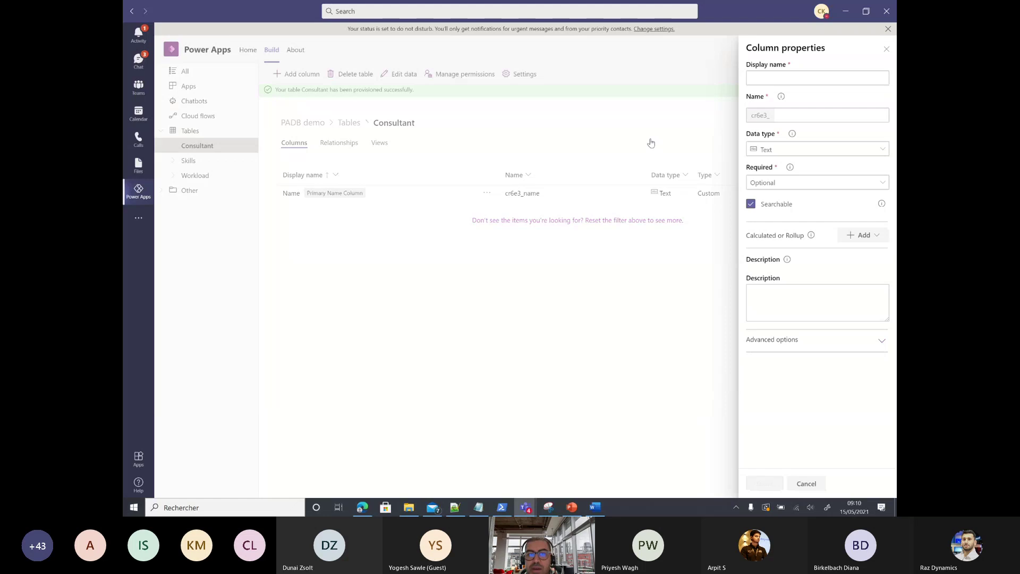
left_click(806, 76)
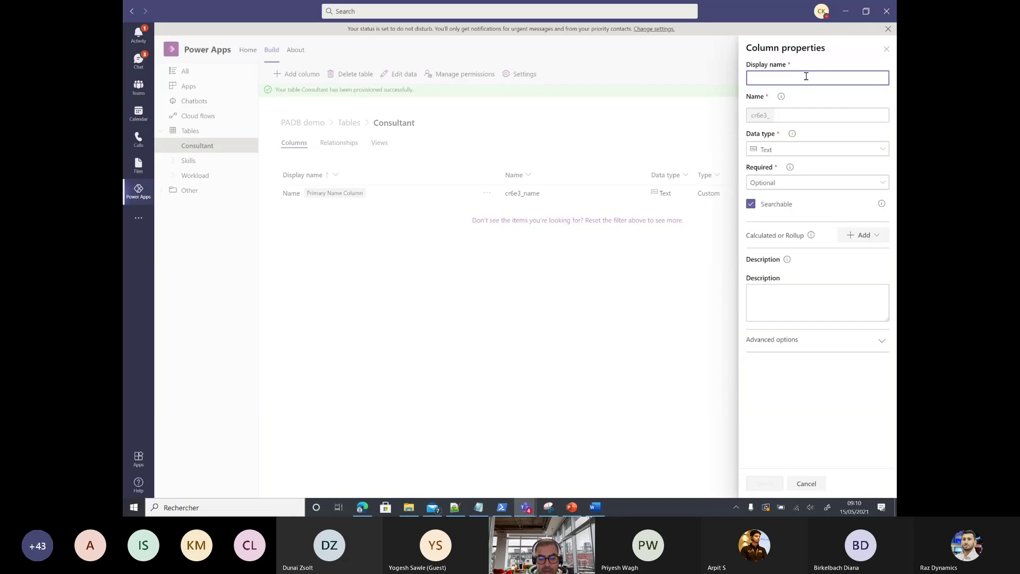
type("Last Nam")
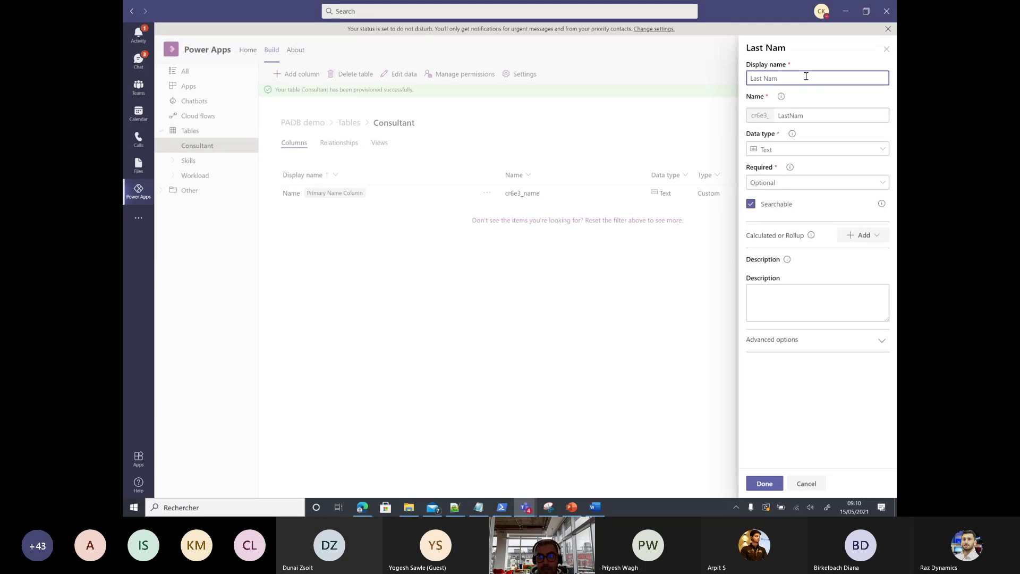
type("e")
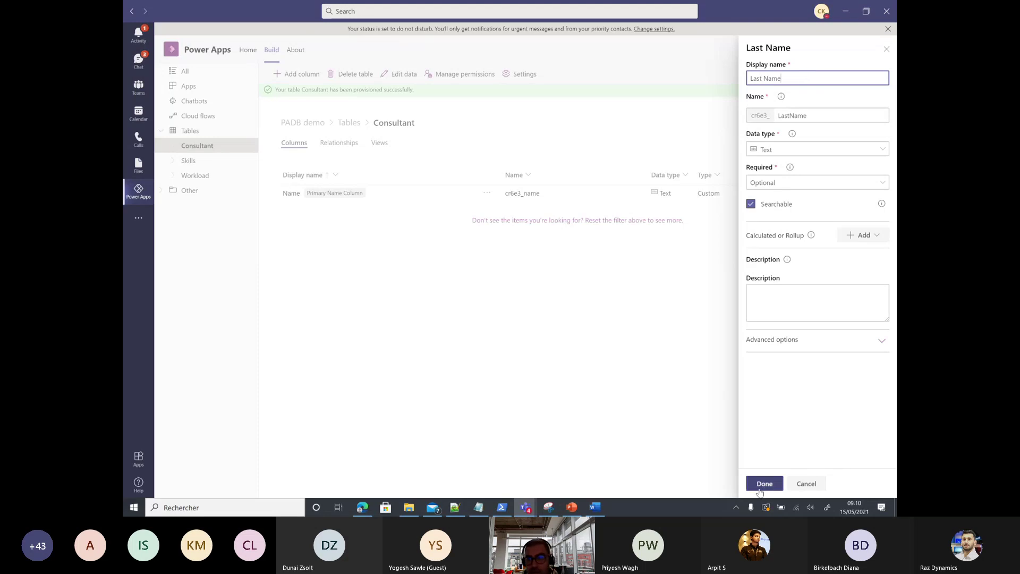
left_click(760, 492)
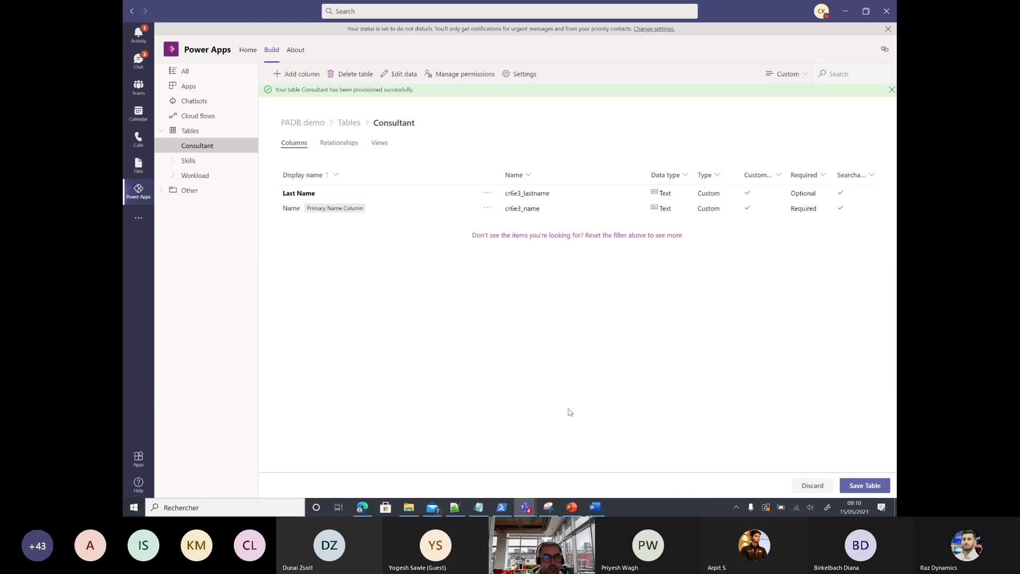
Step: Add a workload Lookup column to Consultant related to the Workload table
left_click(297, 74)
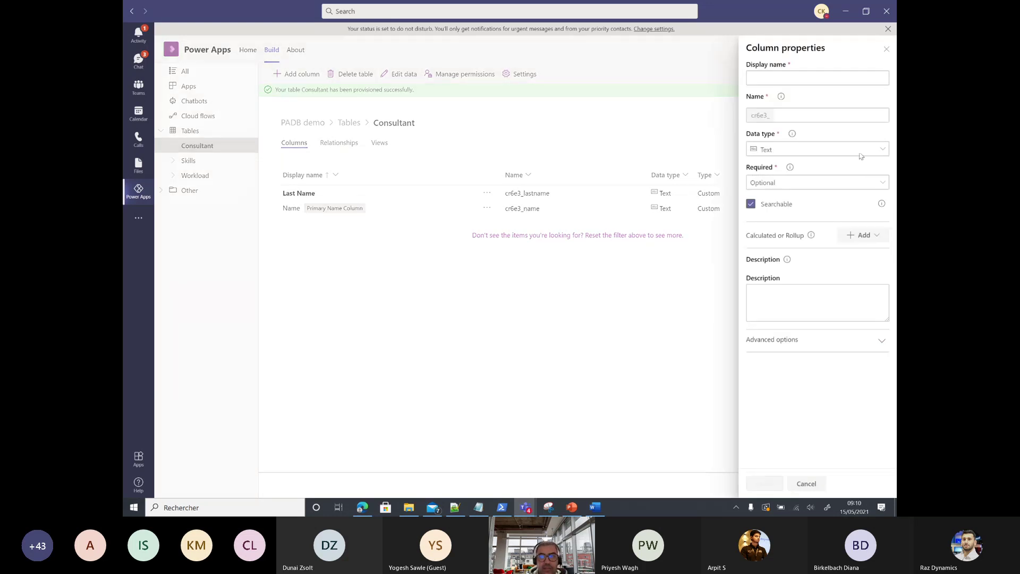
left_click(773, 79)
type("wo")
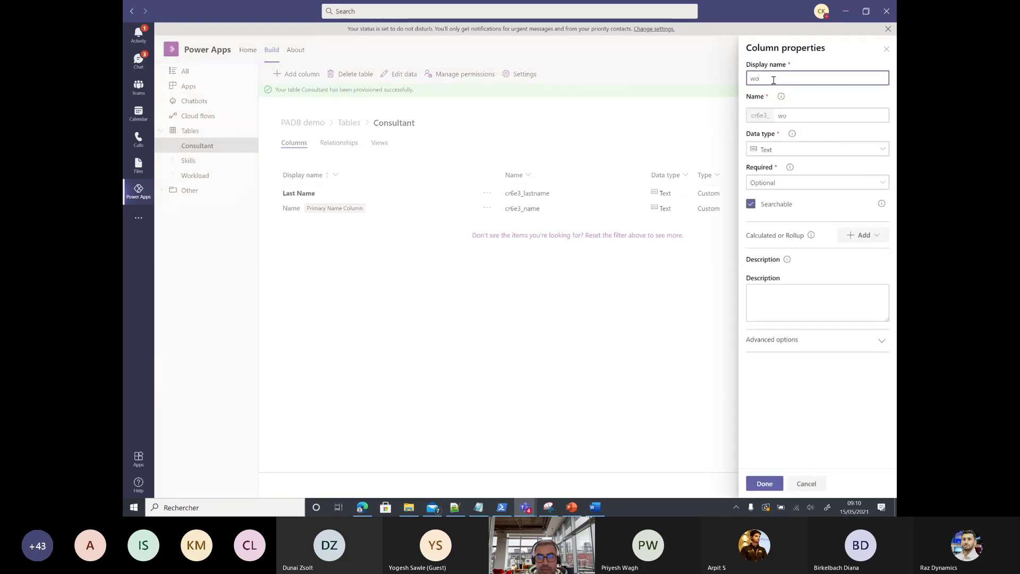
type("rklo")
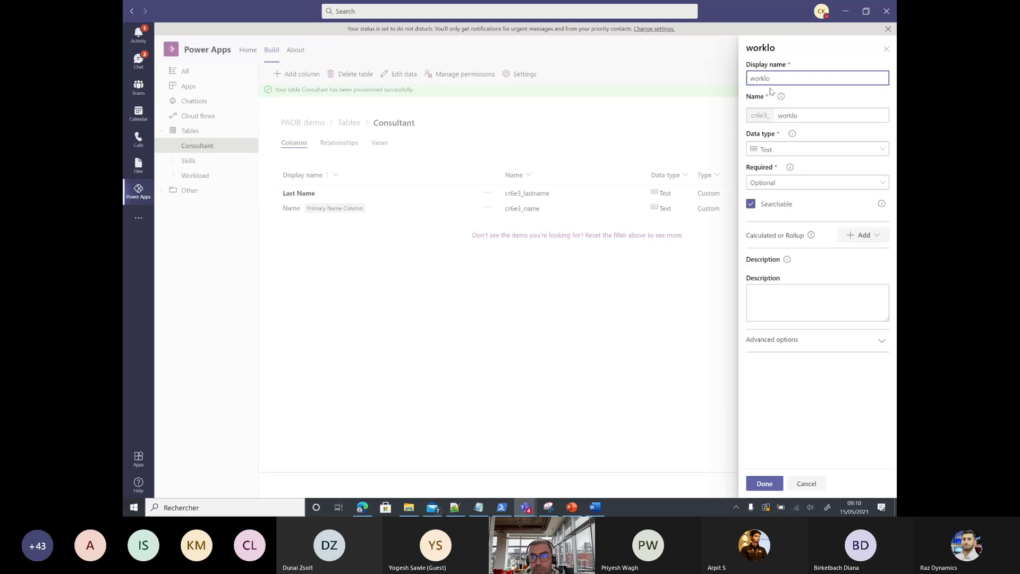
type("ad")
left_click(793, 150)
left_click(797, 202)
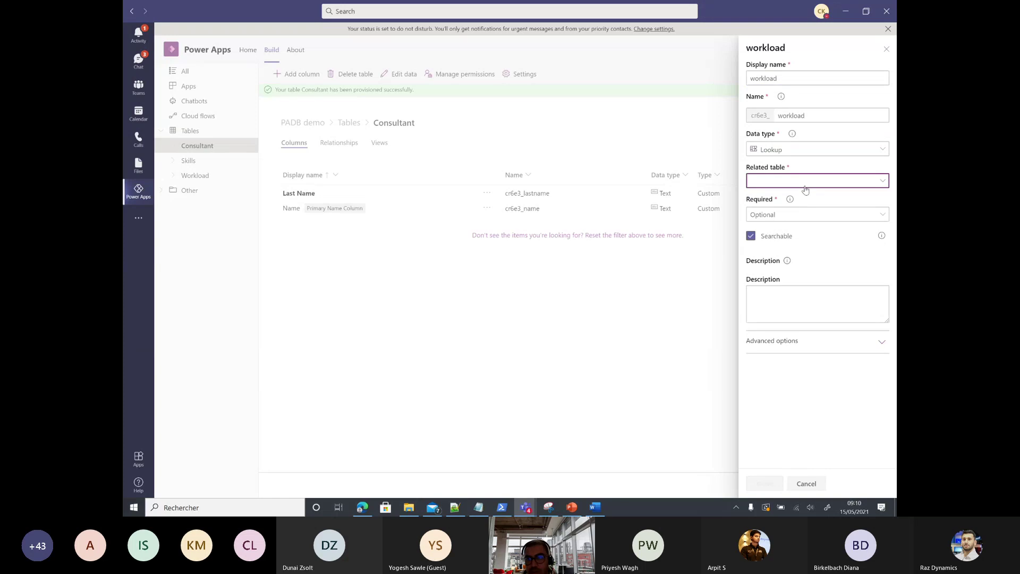
left_click(805, 181)
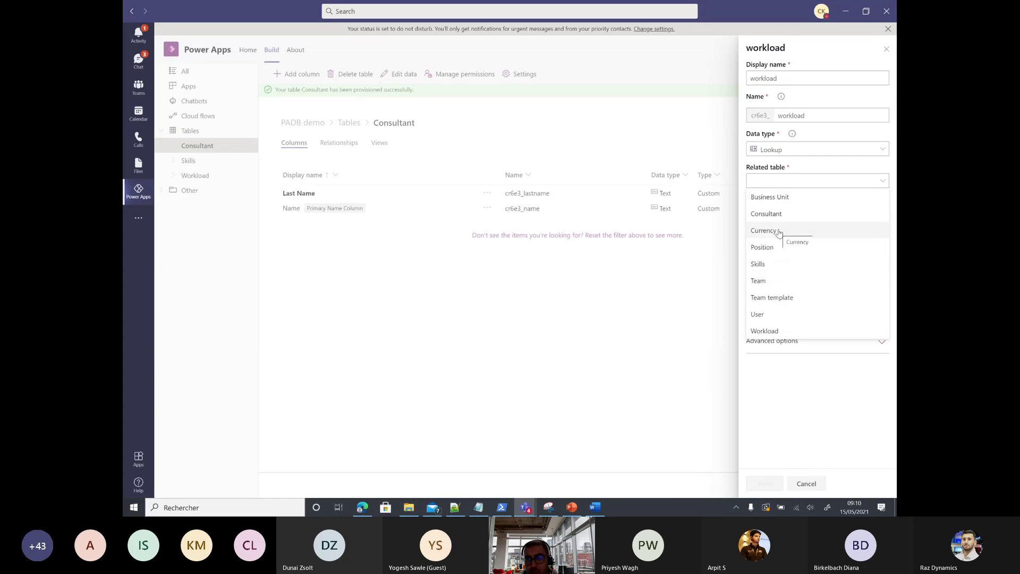
left_click(788, 331)
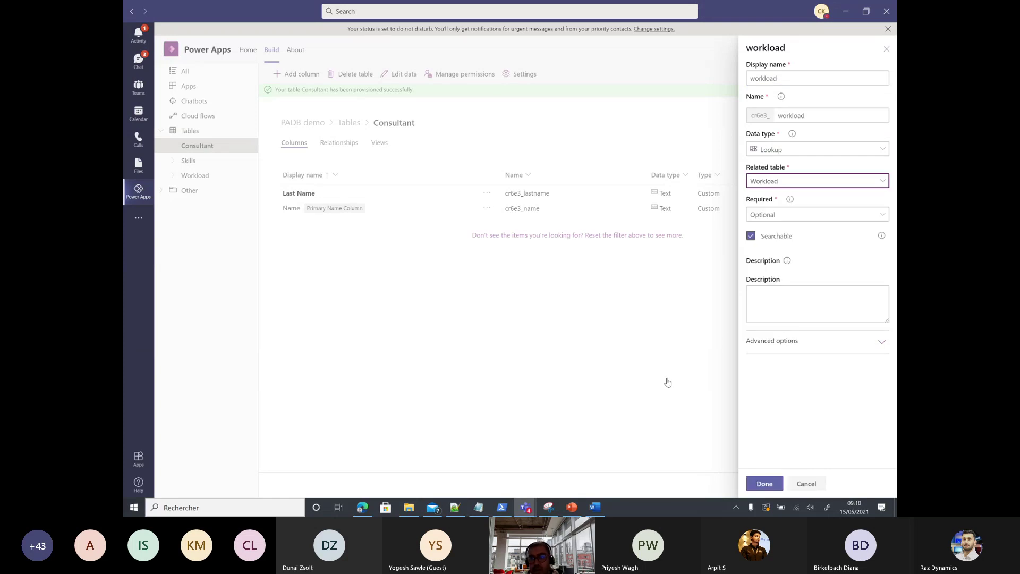
left_click(755, 486)
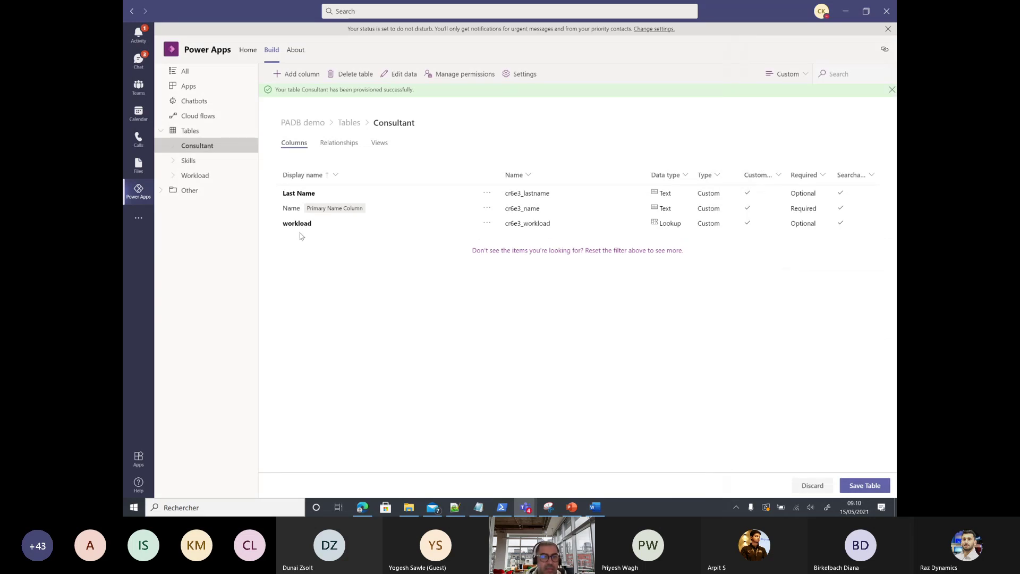
Step: Add a Pricing profil column to Consultant with the Choice data type
left_click(296, 74)
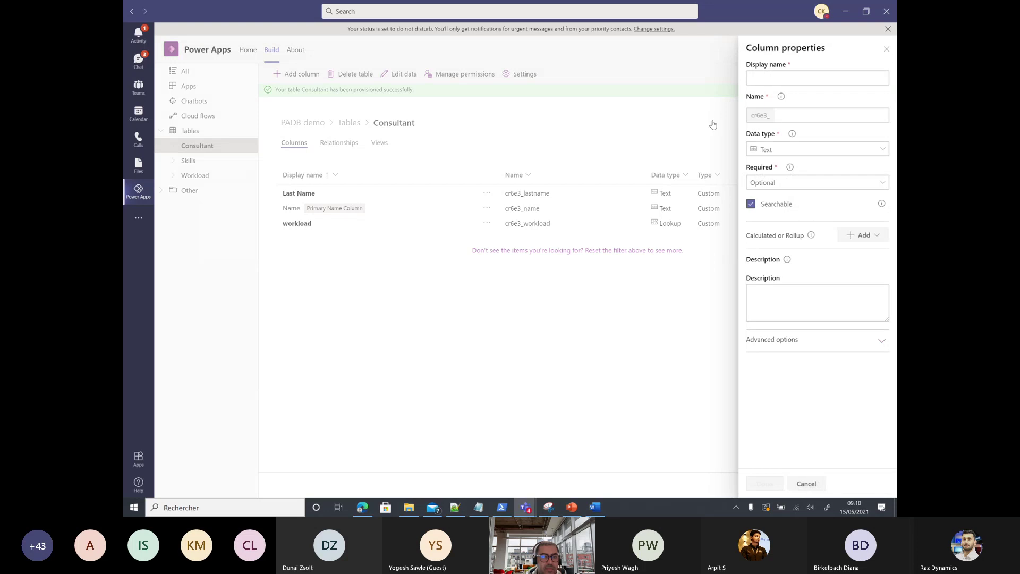
left_click(755, 78)
type("Pri")
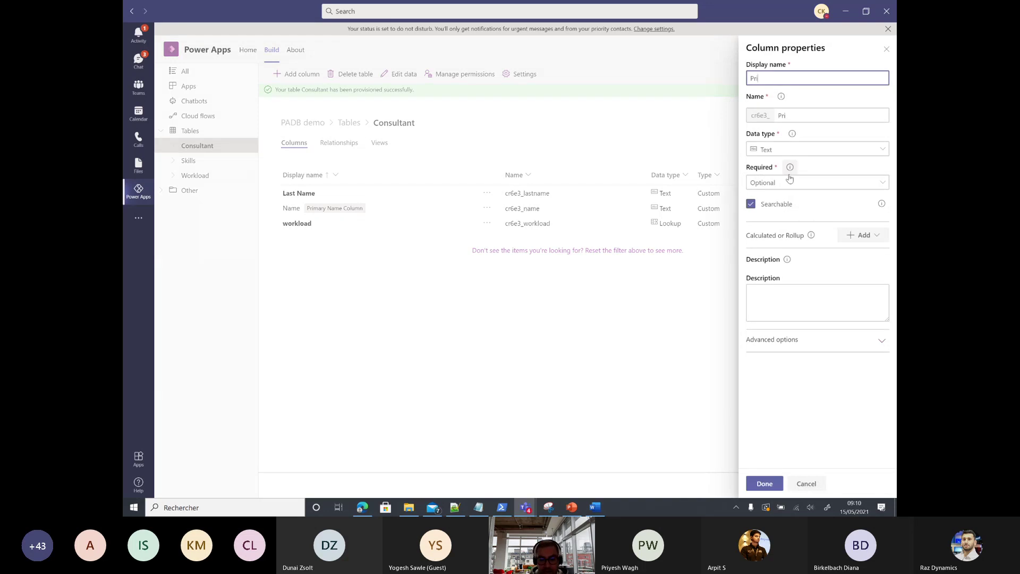
type("cing profil")
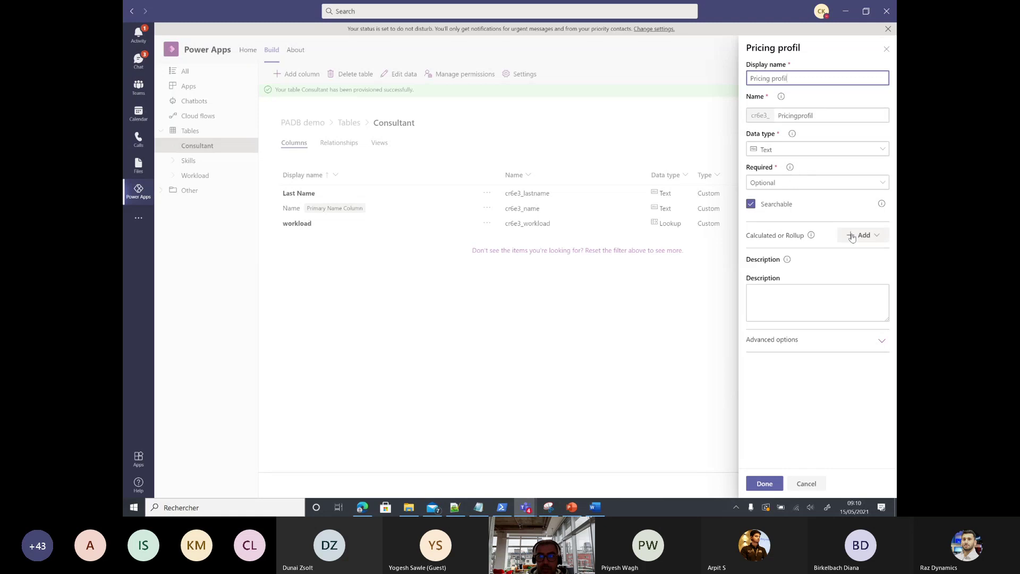
left_click(817, 151)
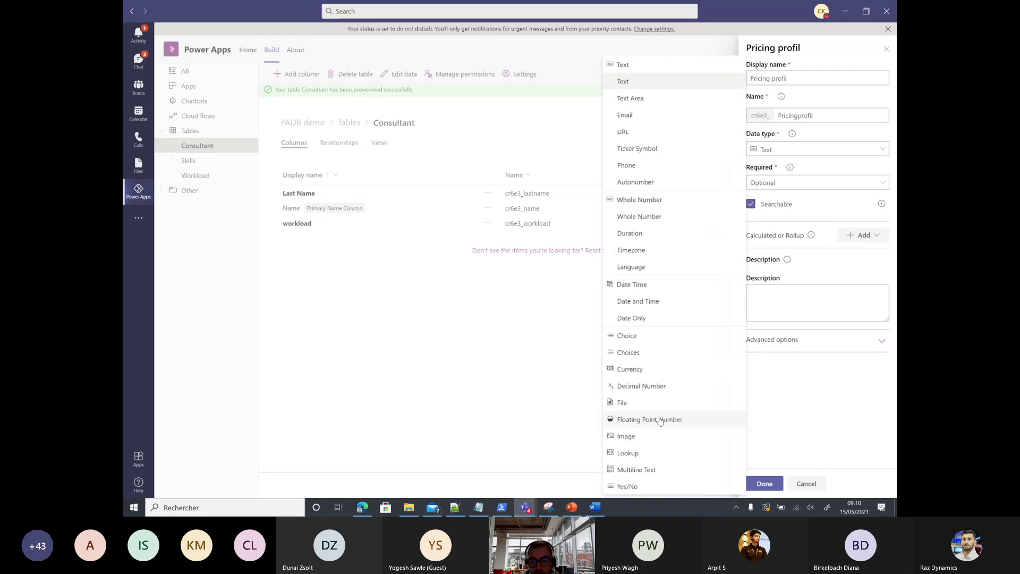
left_click(646, 337)
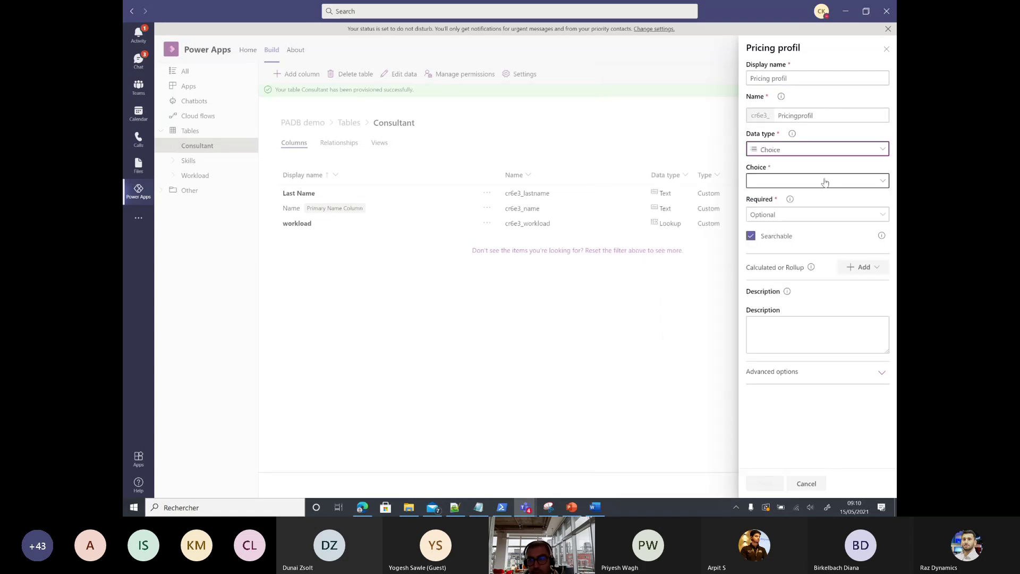
Step: Start a new choice set with options Consultant and senior consultant
left_click(824, 181)
left_click(649, 167)
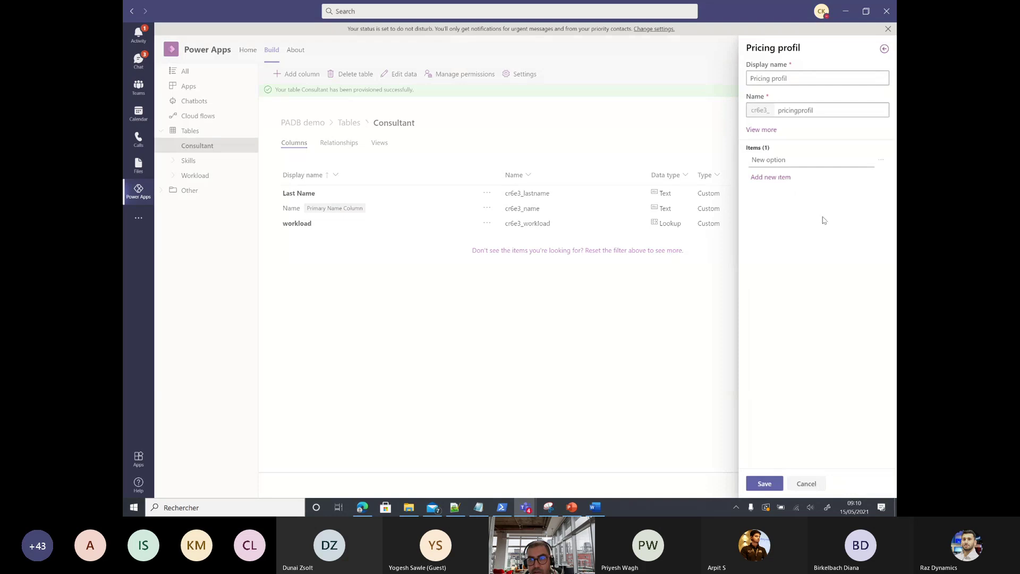
double_click(773, 161)
key("ctrl+a")
type("C")
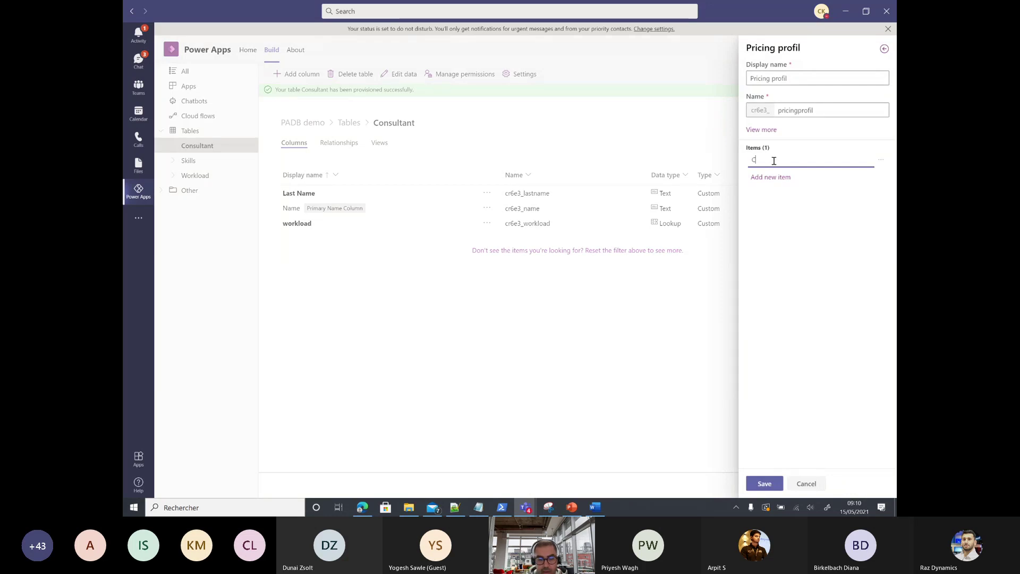
type("onsultant")
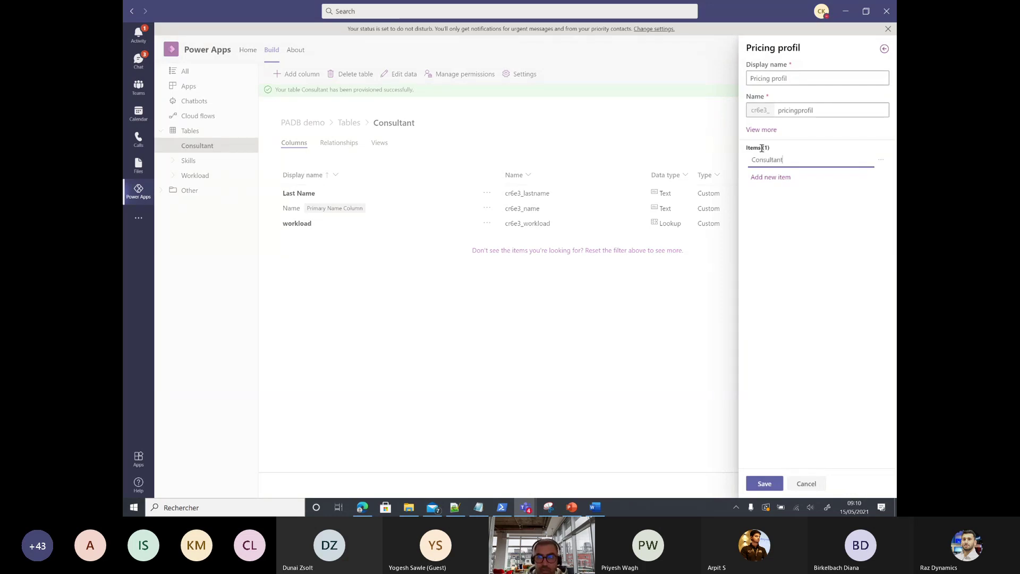
left_click(766, 178)
double_click(779, 178)
key("ctrl+a")
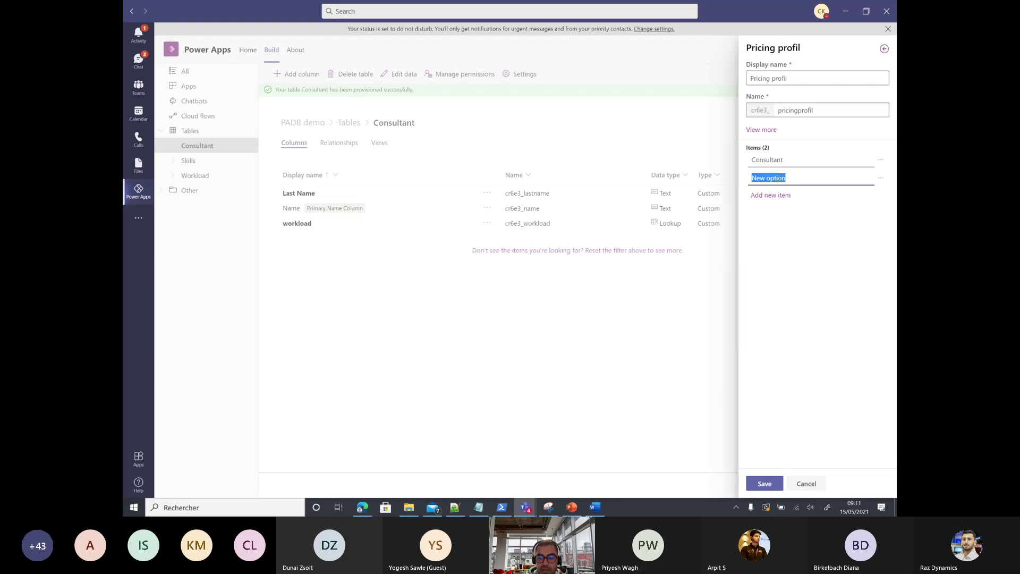
type("s")
type("enio")
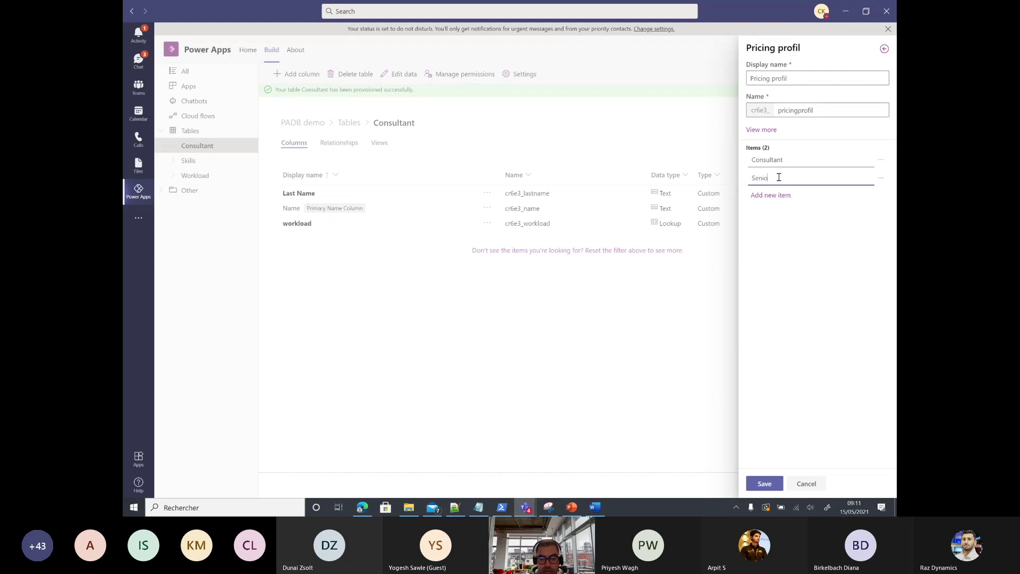
type("r consultant")
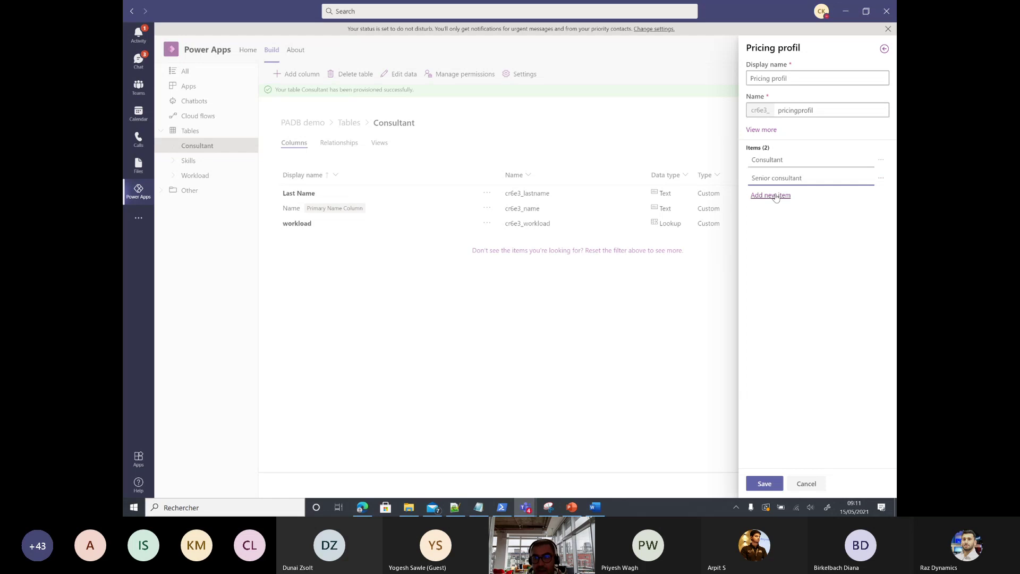
Step: Add a third option Principal and save the Pricing profil choice
left_click(781, 195)
double_click(787, 197)
key("ctrl+a")
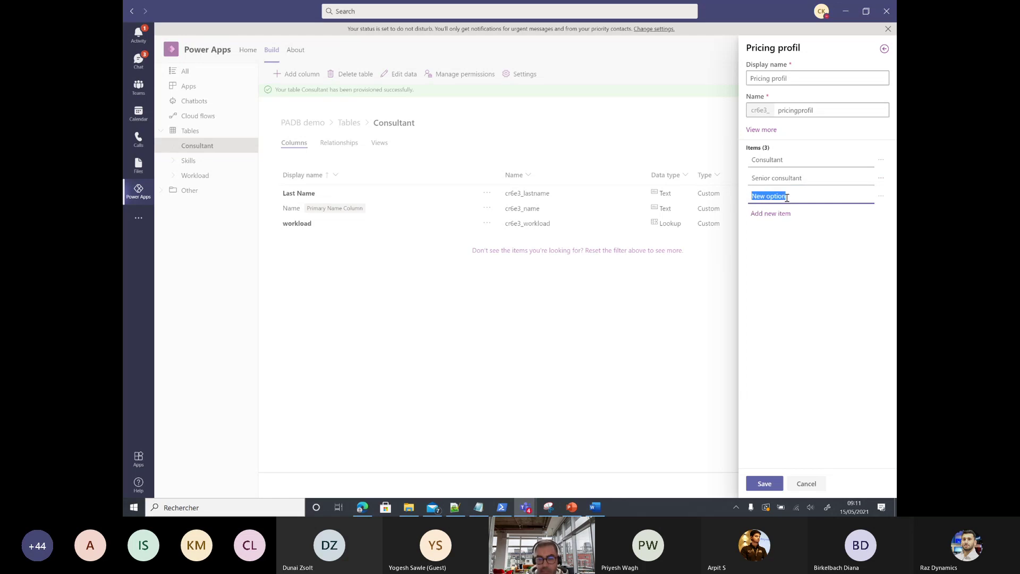
type("Principla")
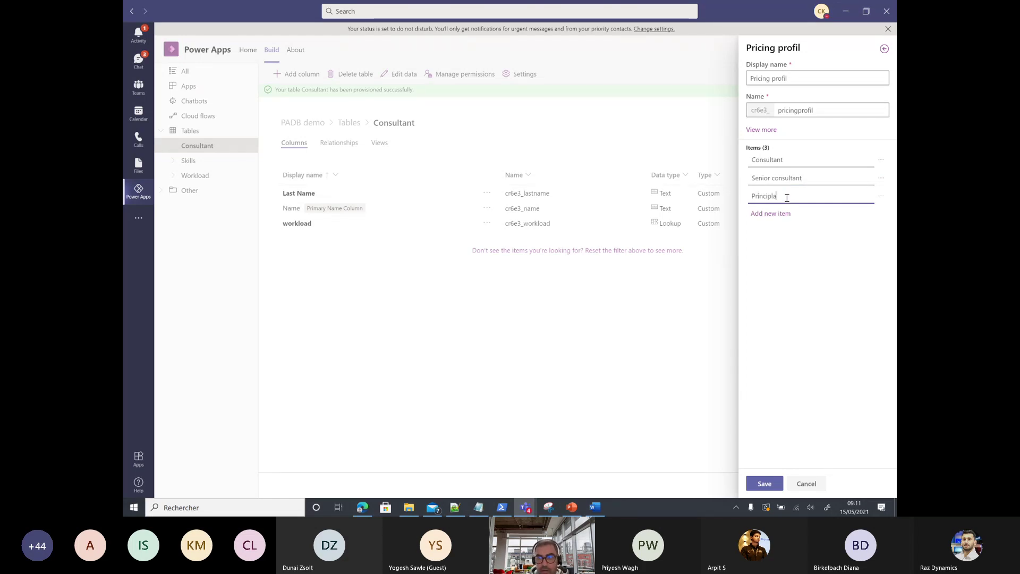
key("BackSpace")
key("BackSpace")
type("al")
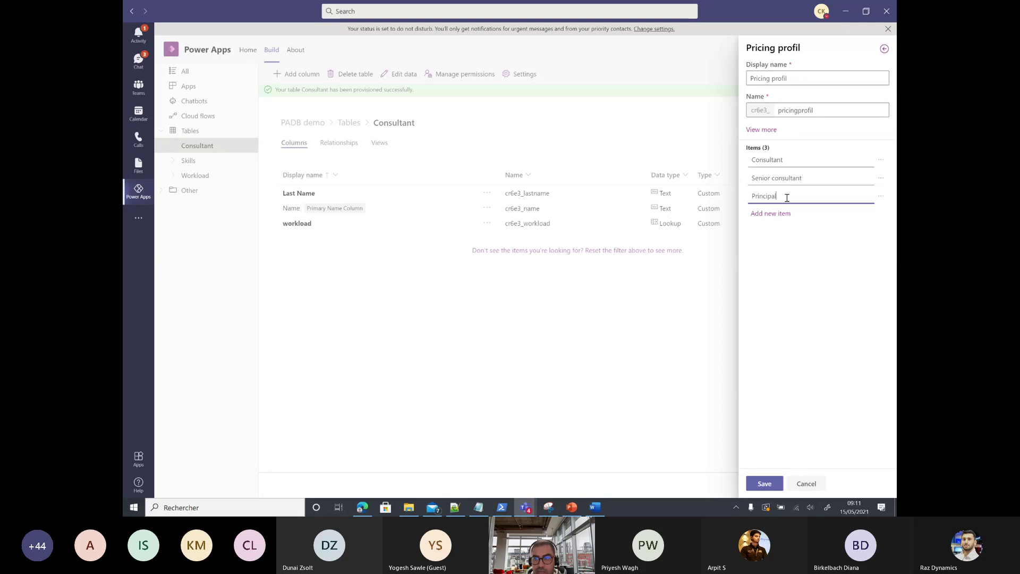
left_click(763, 483)
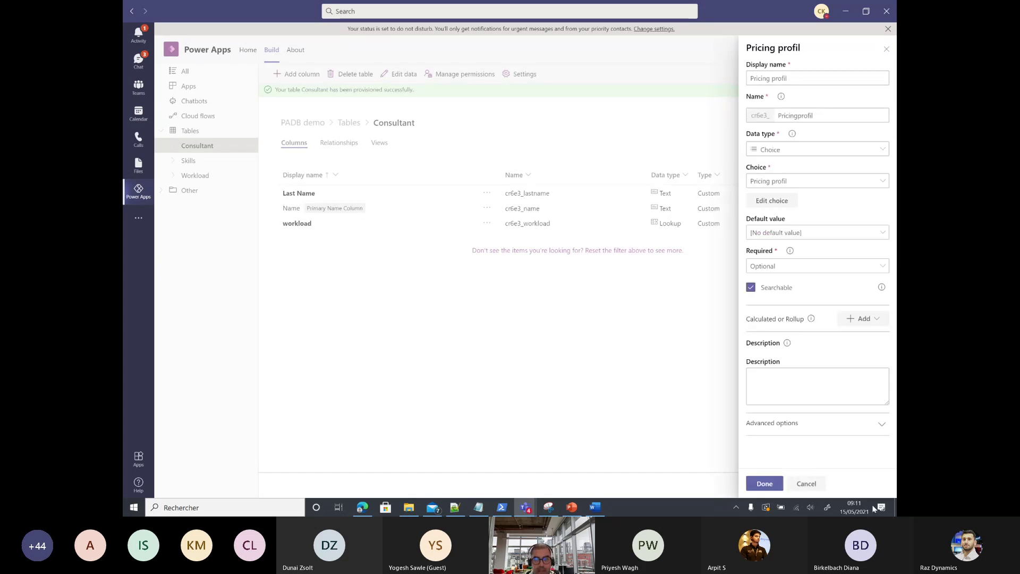
Step: Finish the Pricing profil choice column and save the Consultant table
left_click(771, 484)
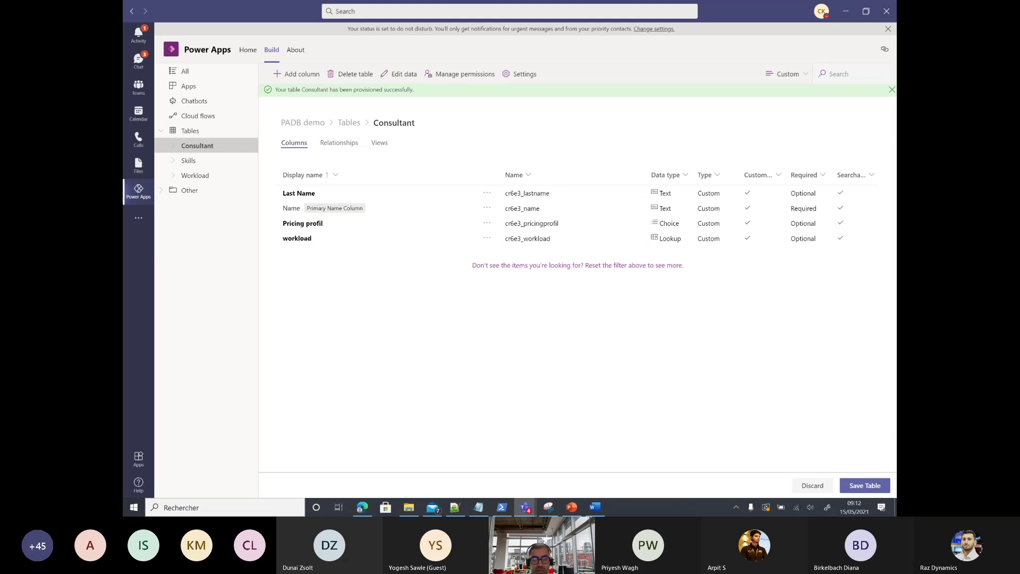
left_click(857, 486)
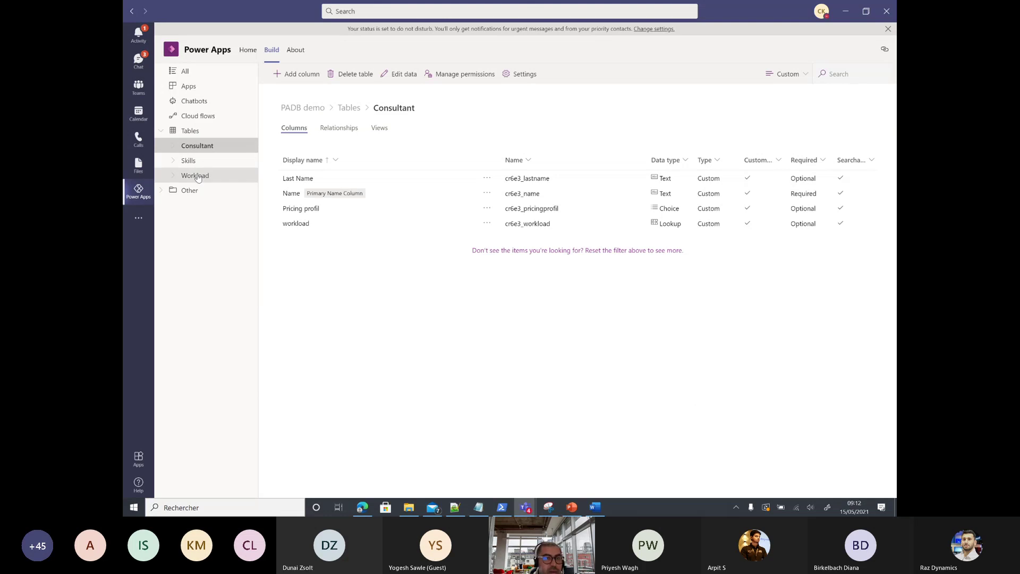
Step: Create a new Skills_Consultant table with its primary name column renamed to Id
left_click(190, 131)
left_click(291, 74)
left_click(303, 162)
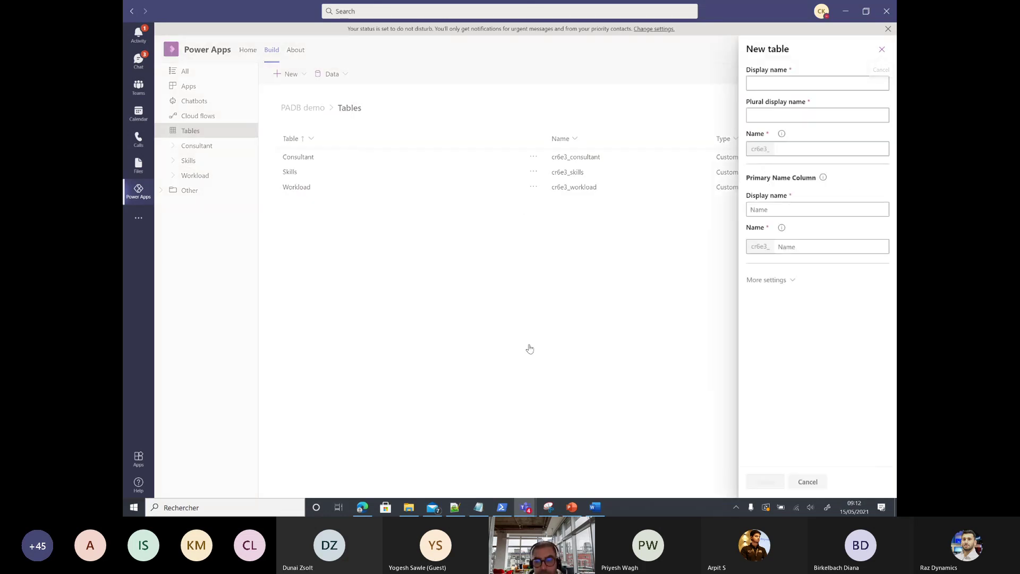
left_click(758, 85)
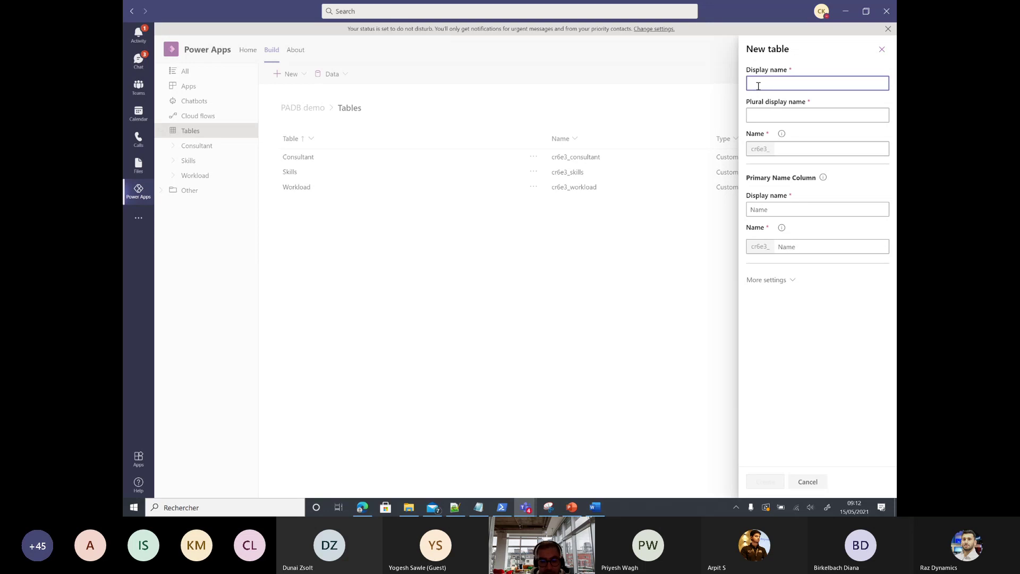
type("S")
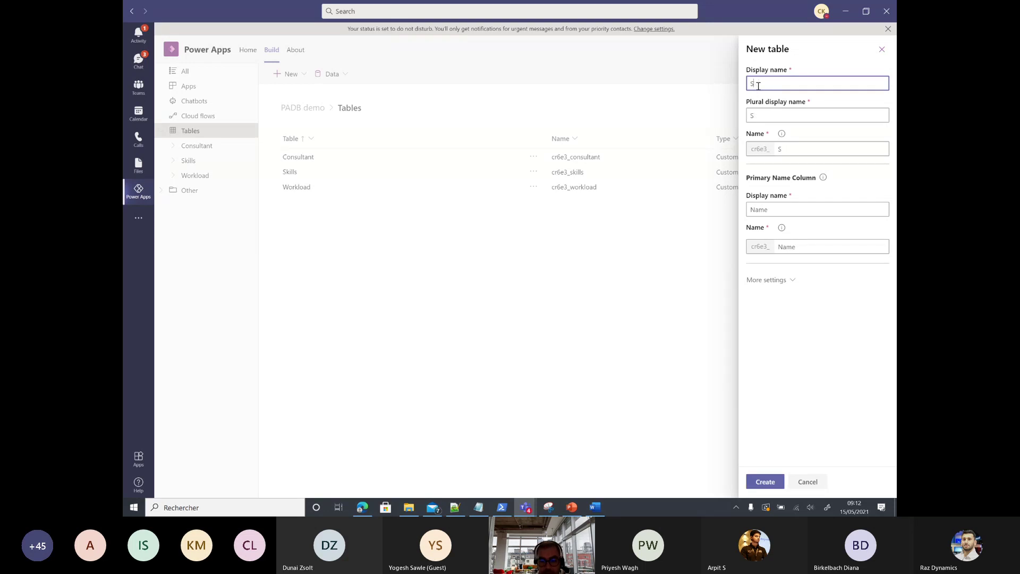
type("ki")
type("lls")
type("_Consultan")
type("r")
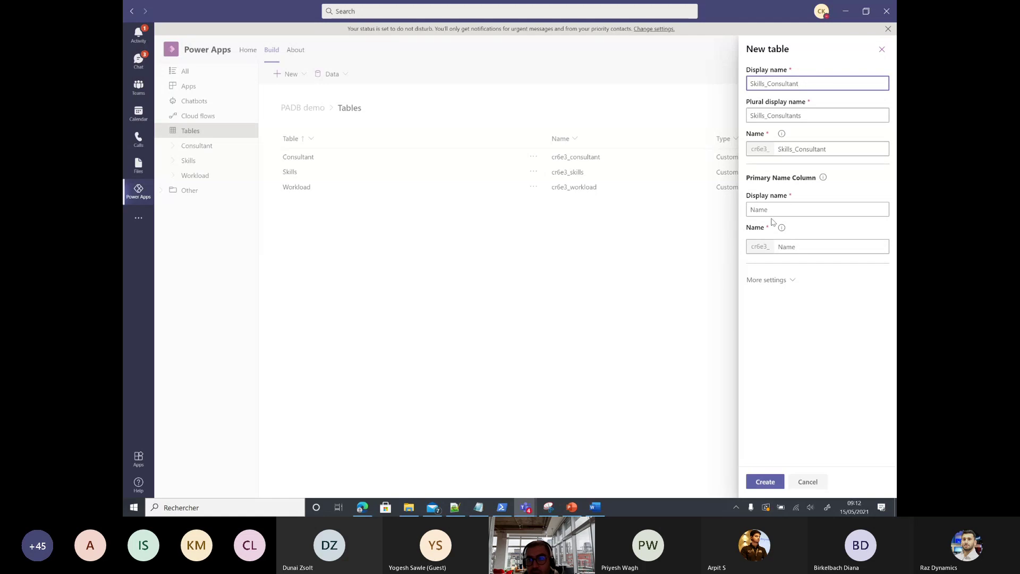
double_click(785, 206)
type("Id")
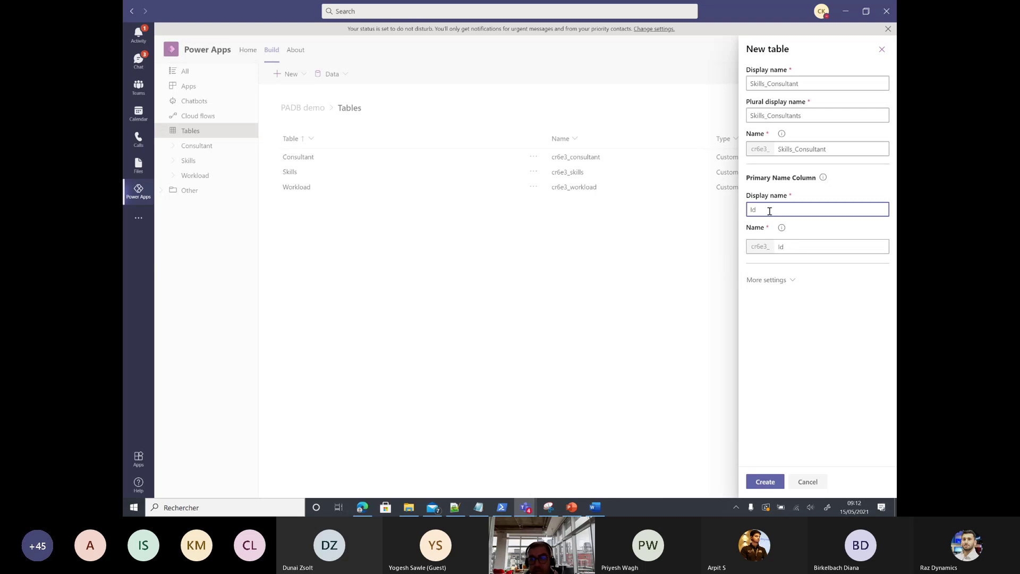
key("Return")
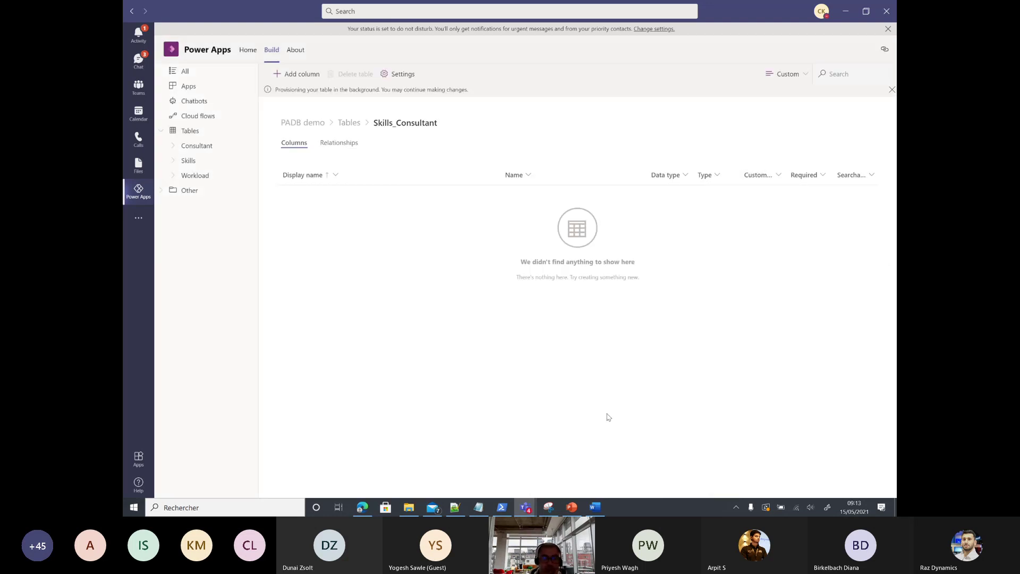
Step: Add a column named Consultant of type Lookup, related to the Consultant table
left_click(298, 74)
left_click(769, 79)
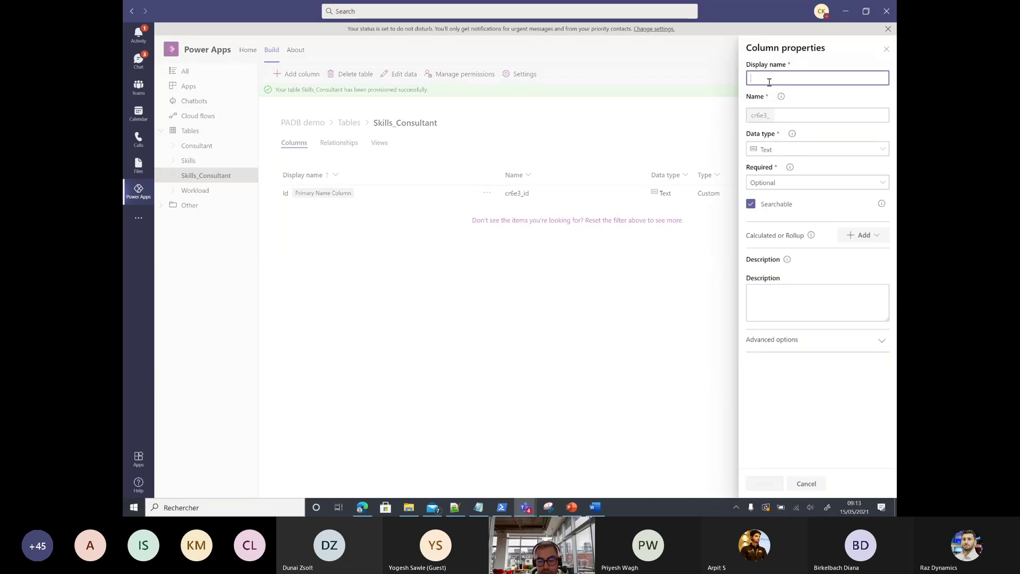
type("Cons")
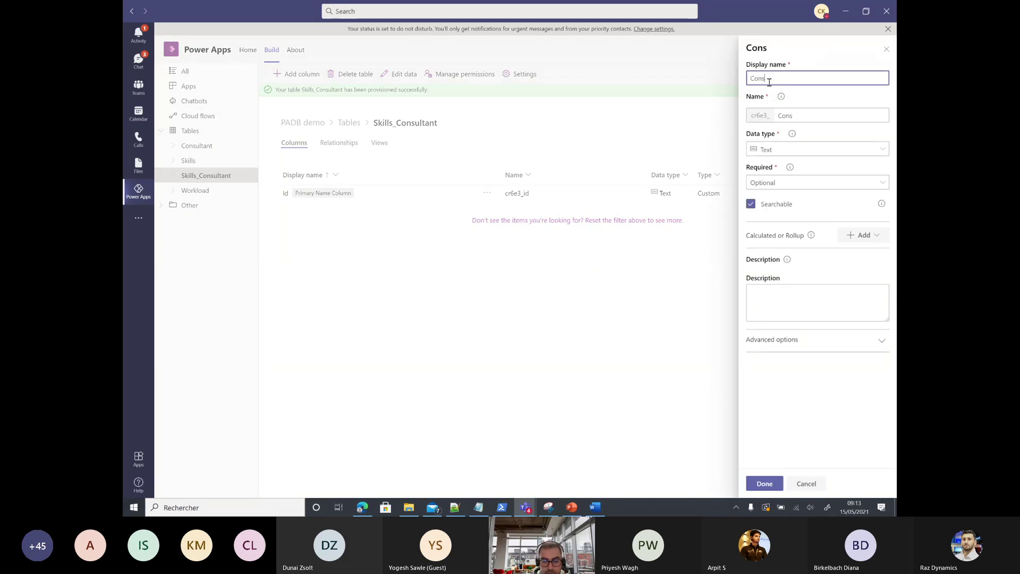
type("ultant")
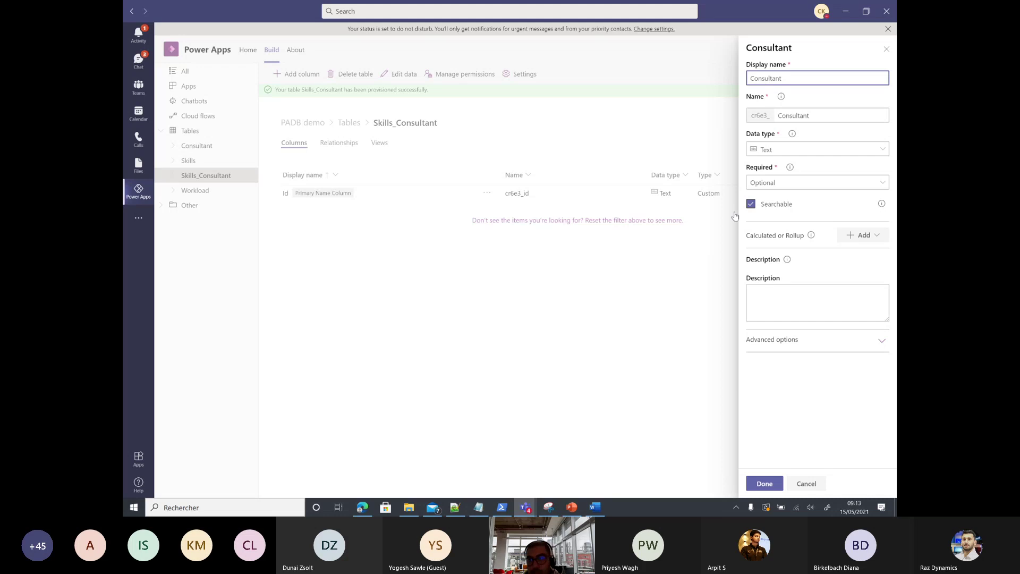
left_click(784, 151)
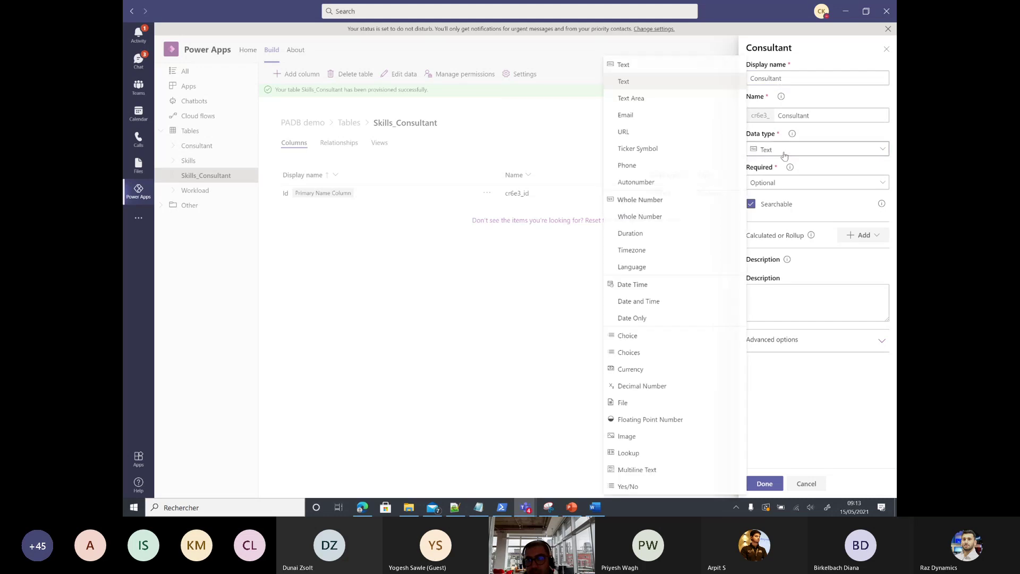
left_click(644, 453)
left_click(796, 181)
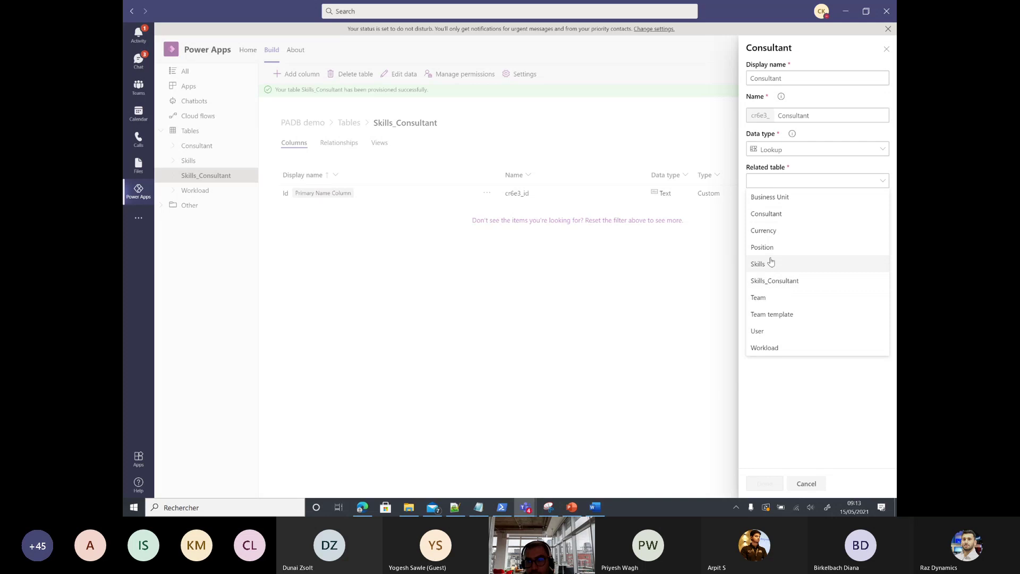
left_click(774, 214)
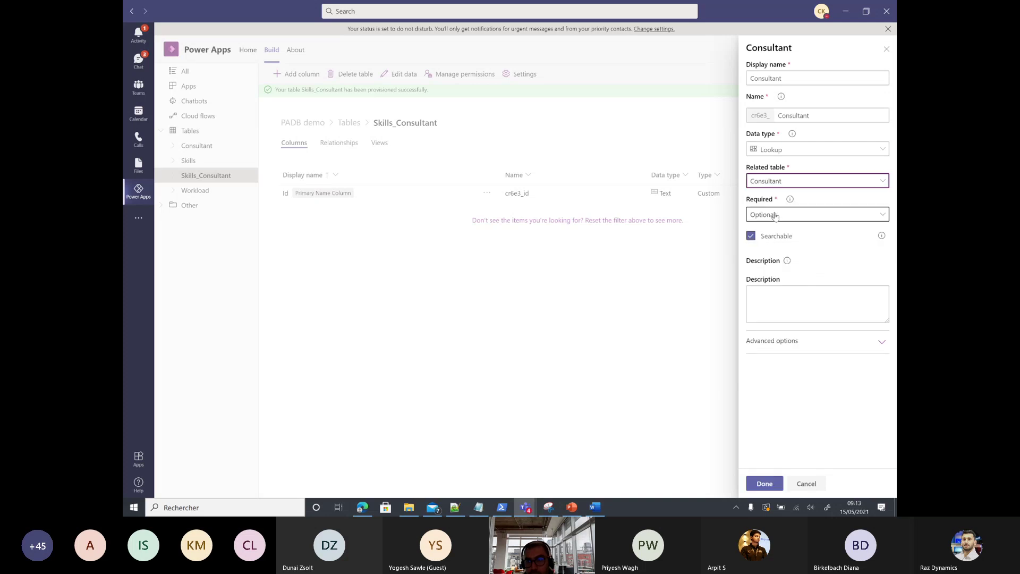
left_click(764, 483)
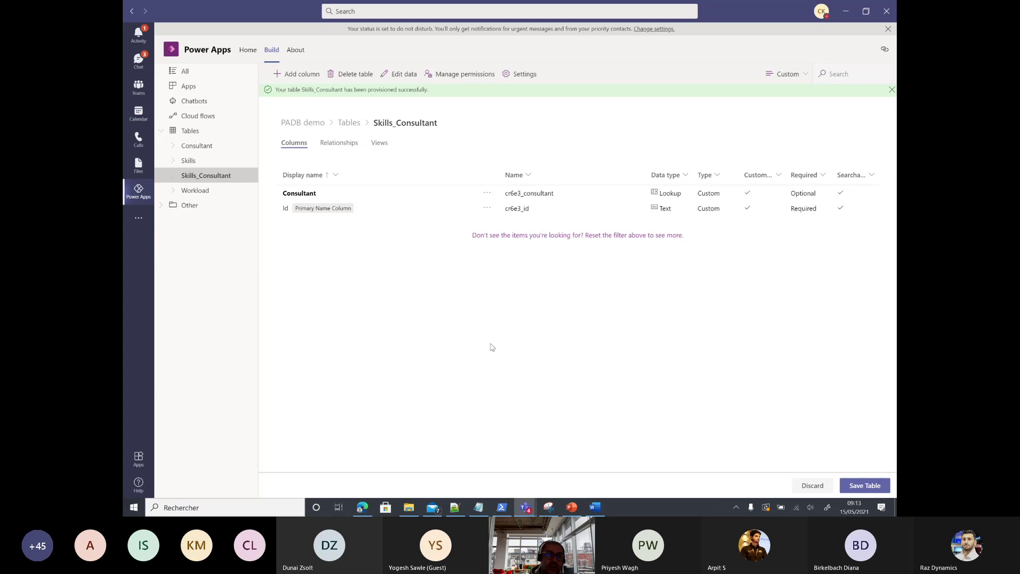
Step: Add a Skills Lookup column related to the Skills table, then save Skills_Consultant
left_click(299, 76)
left_click(801, 77)
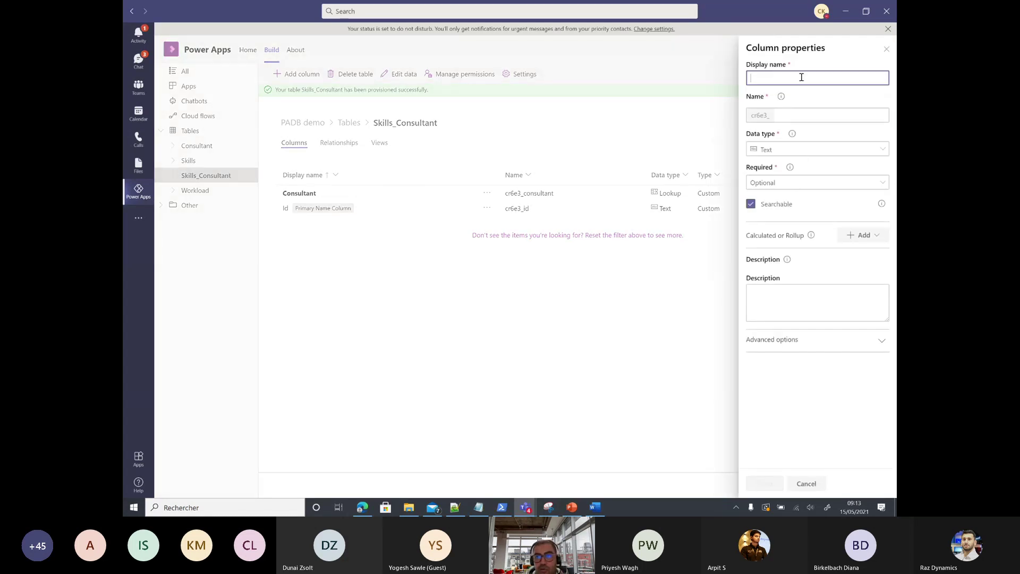
type("S")
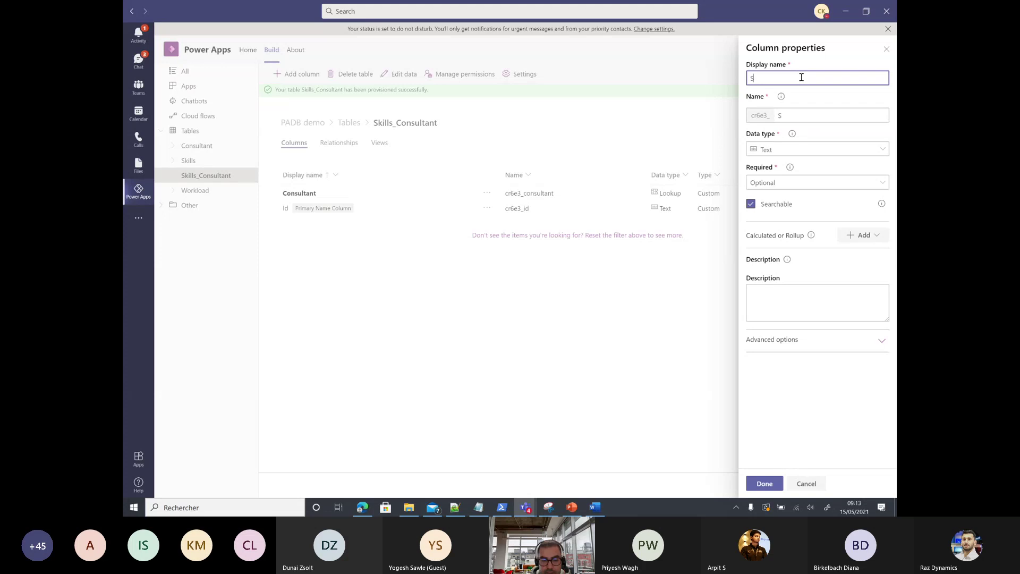
type("kills")
left_click(826, 154)
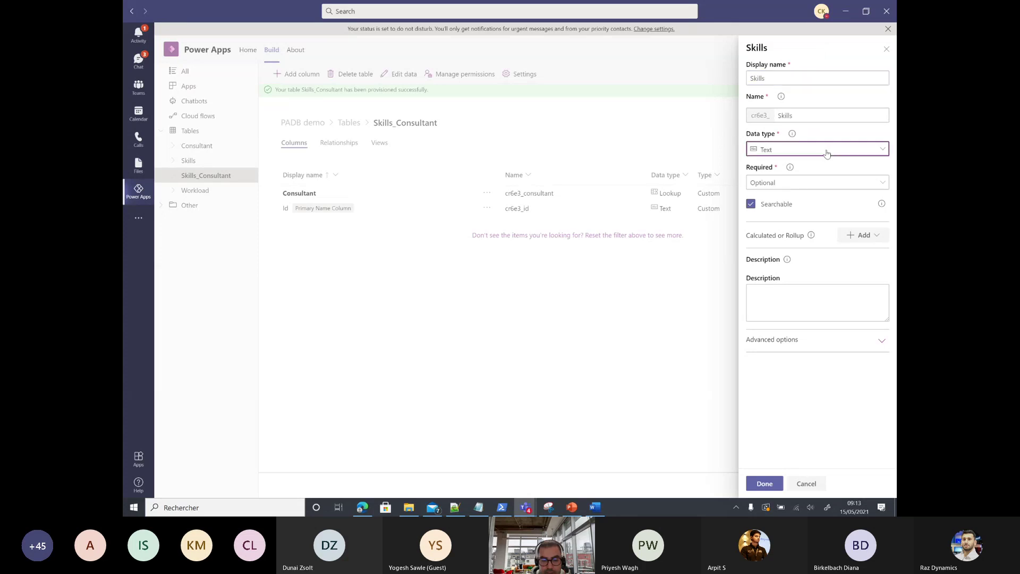
left_click(632, 452)
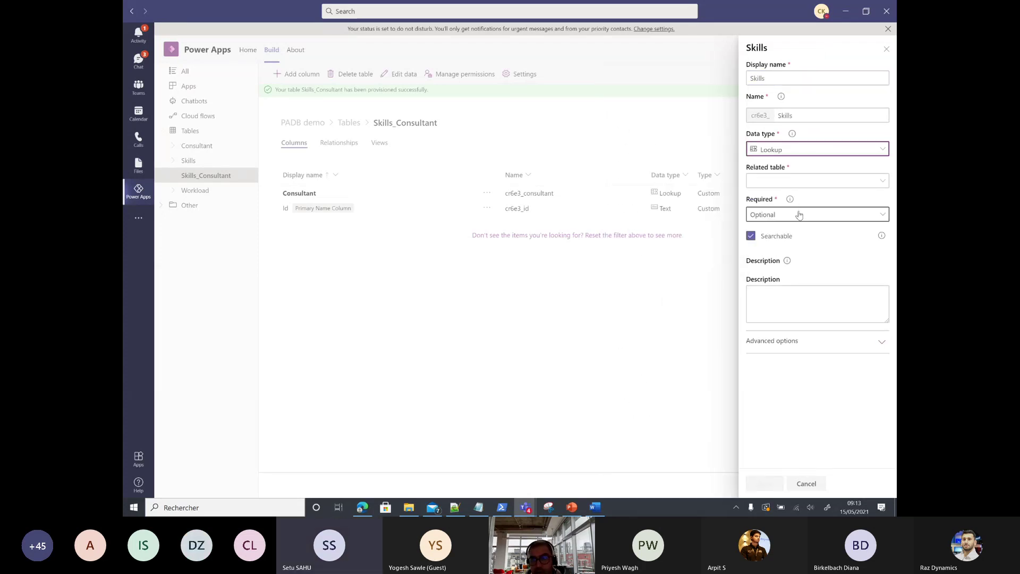
left_click(788, 181)
left_click(770, 267)
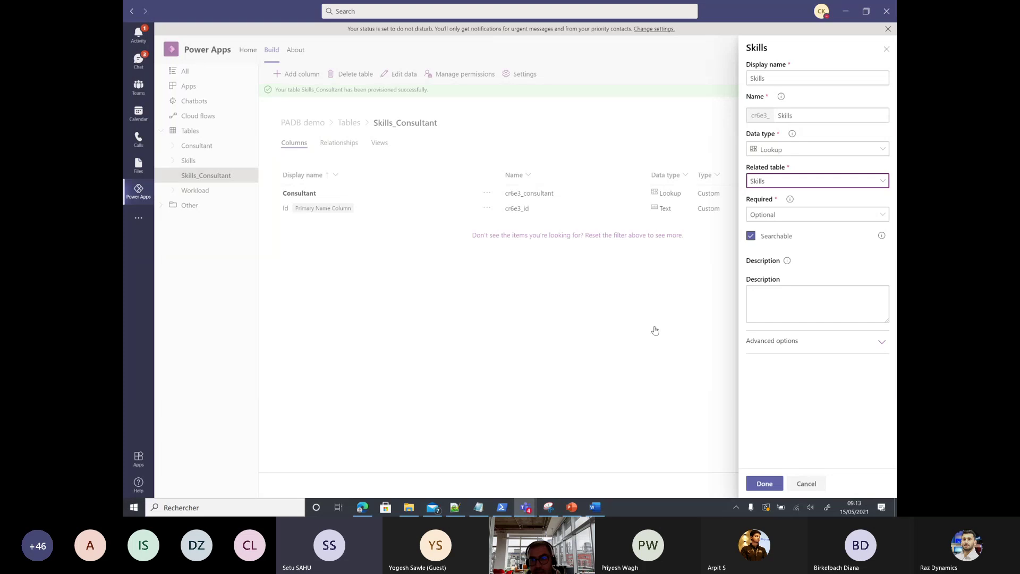
left_click(764, 481)
left_click(868, 485)
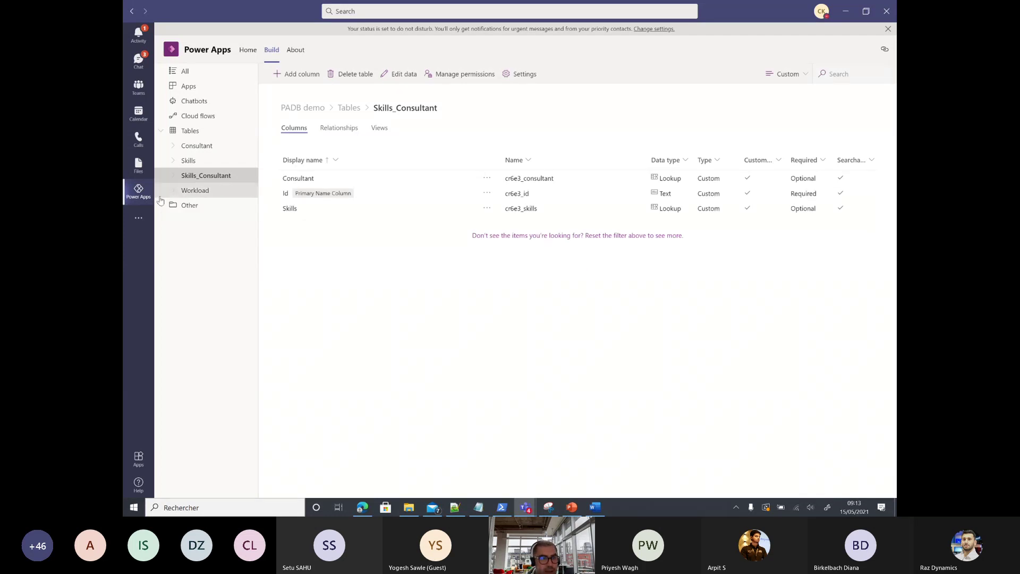
Step: Enter Biz Apps, Modern Work and Azure as rows in the Workload table, then close the editor
left_click(202, 192)
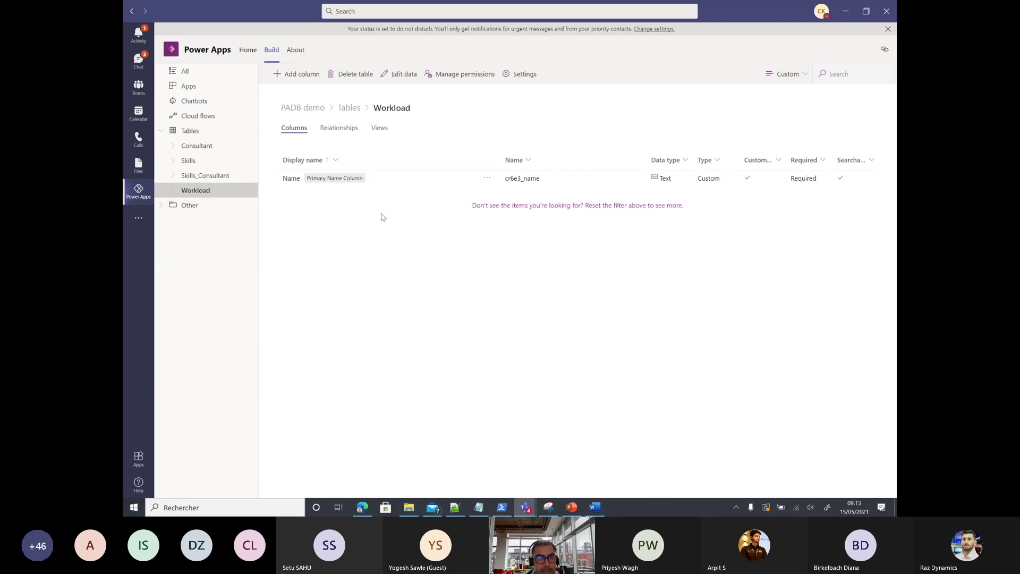
left_click(399, 74)
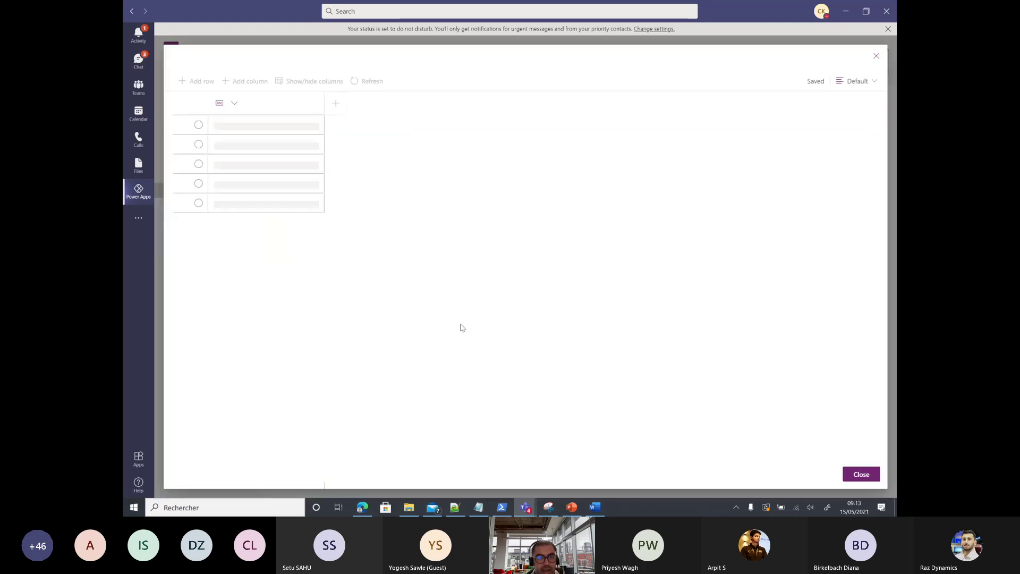
left_click(268, 129)
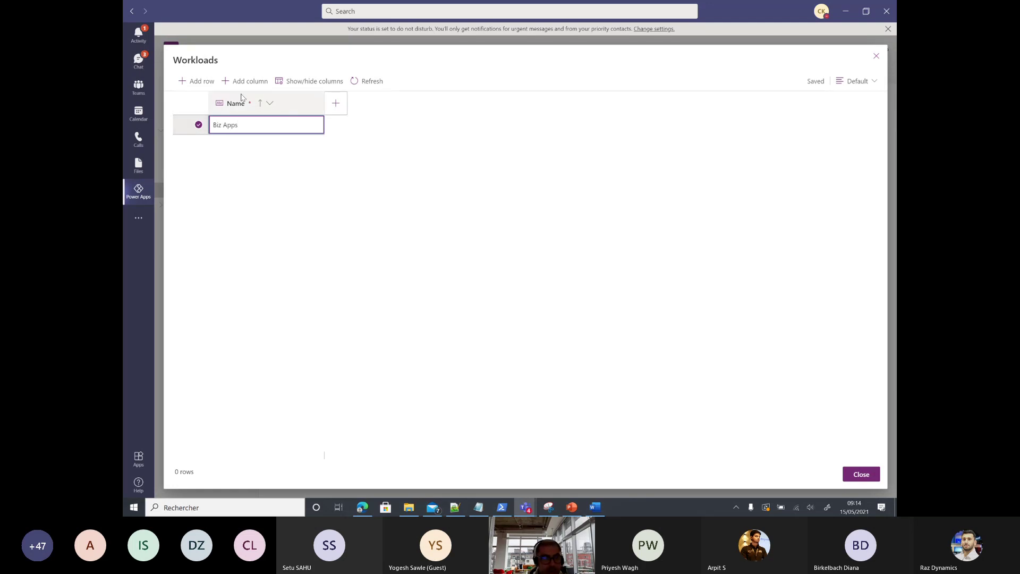
left_click(196, 81)
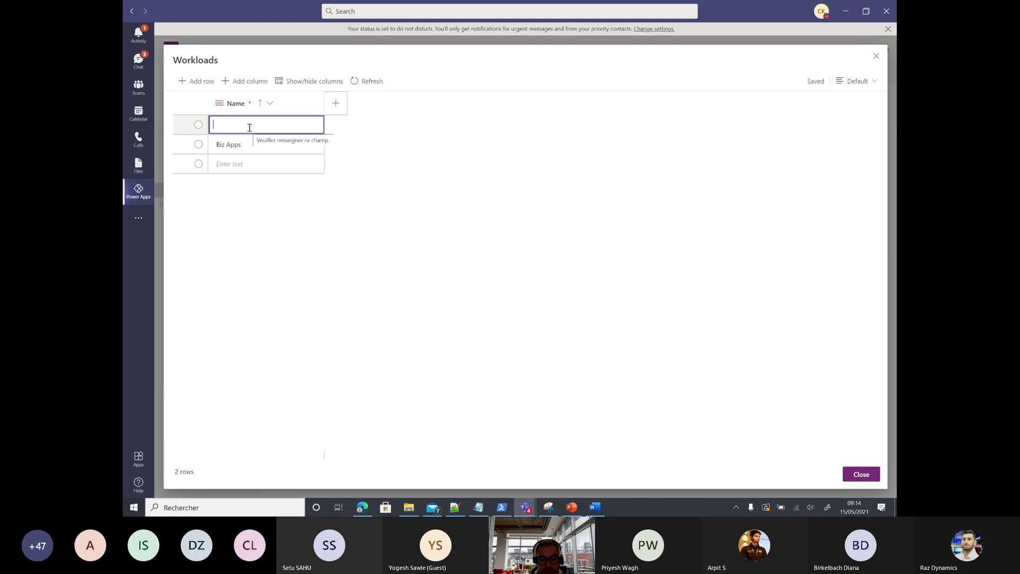
type("Modern Wo")
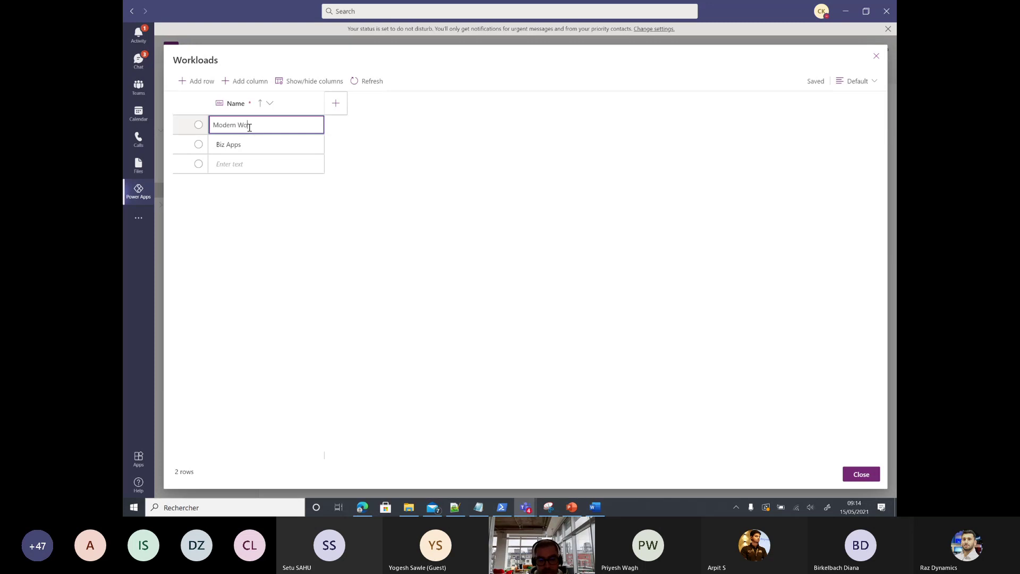
type("rk")
key("Return")
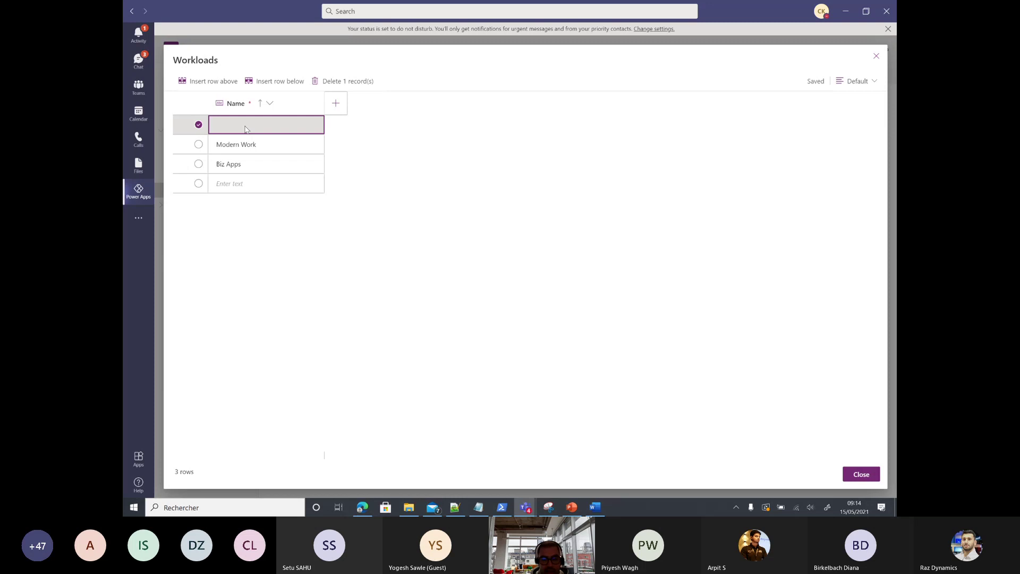
type("Azure")
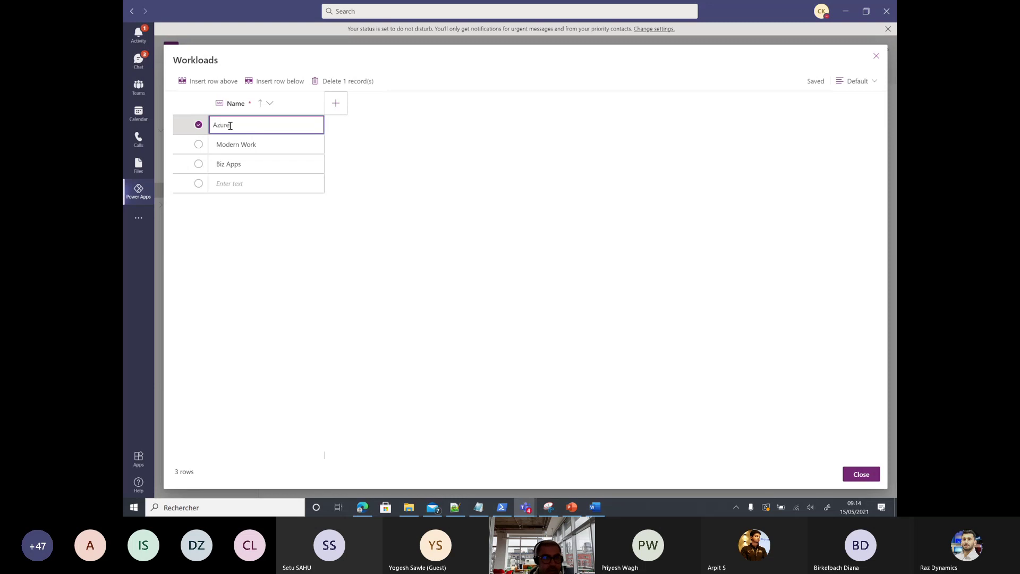
left_click(850, 474)
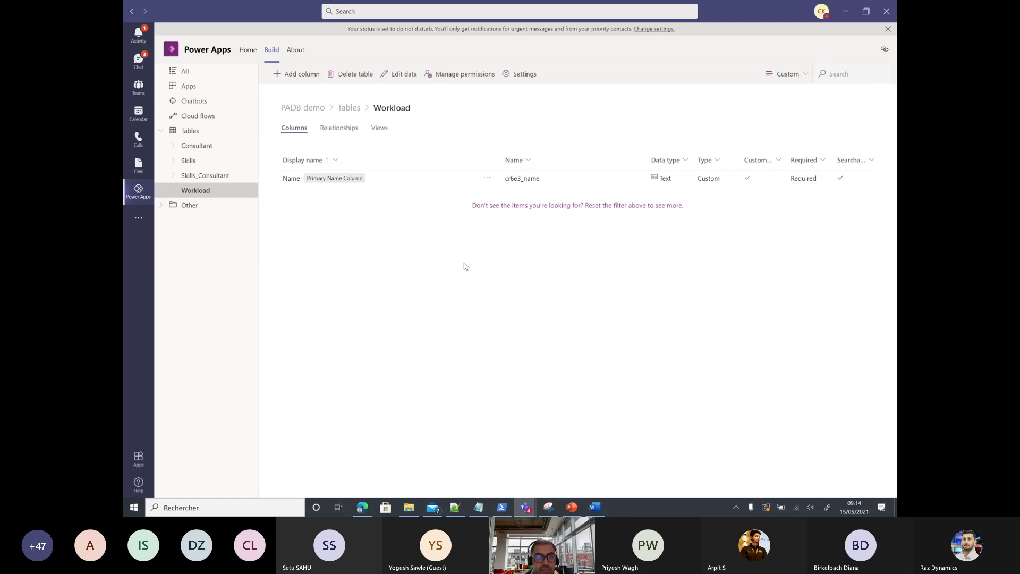
Step: Close the Workload data grid and select the Skills table
left_click(404, 75)
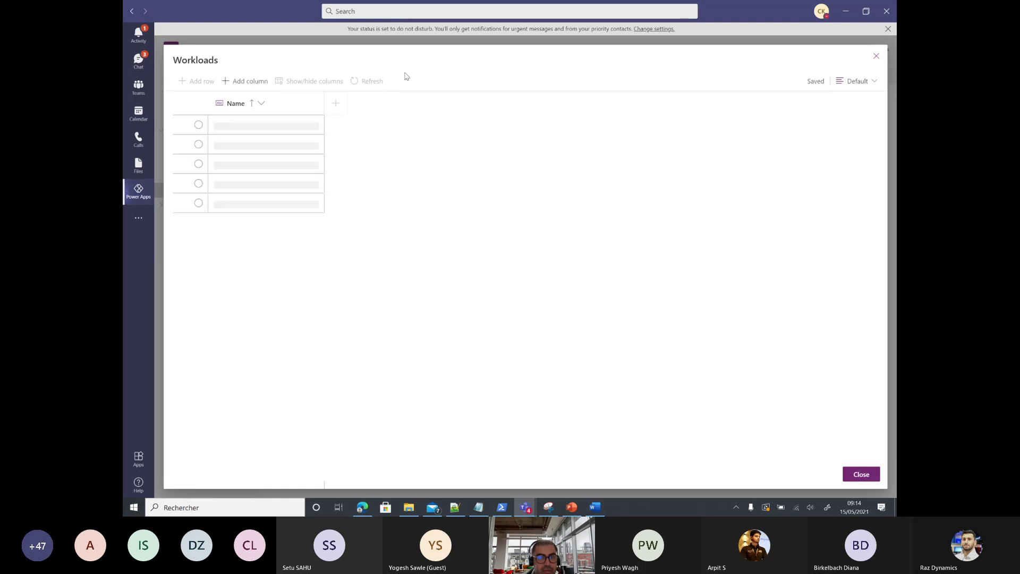
left_click(874, 475)
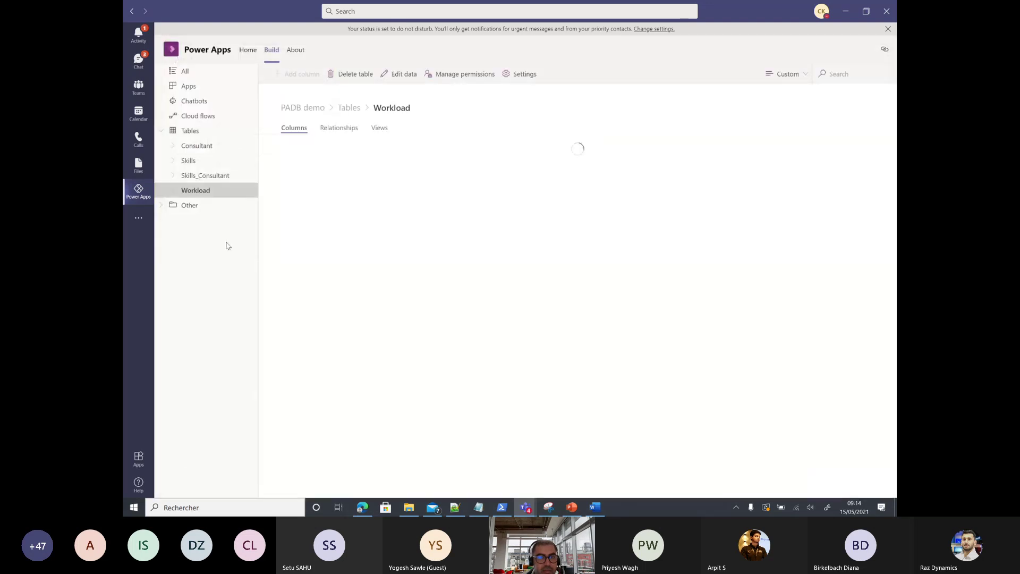
left_click(183, 162)
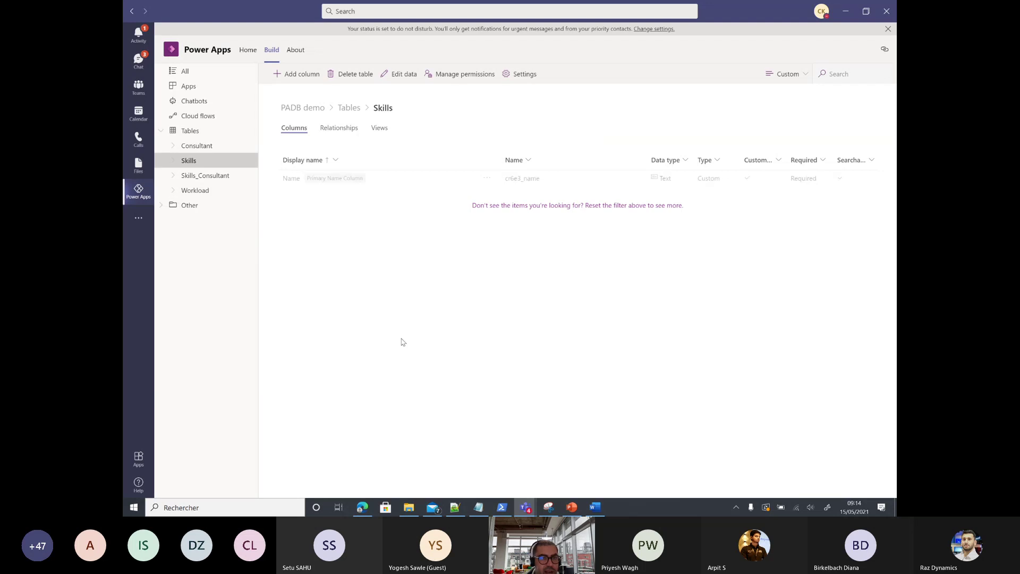
Step: Enter Power apps, Power BI, Power Automate, Exchange Online and Teams as Skills rows, then close
left_click(401, 75)
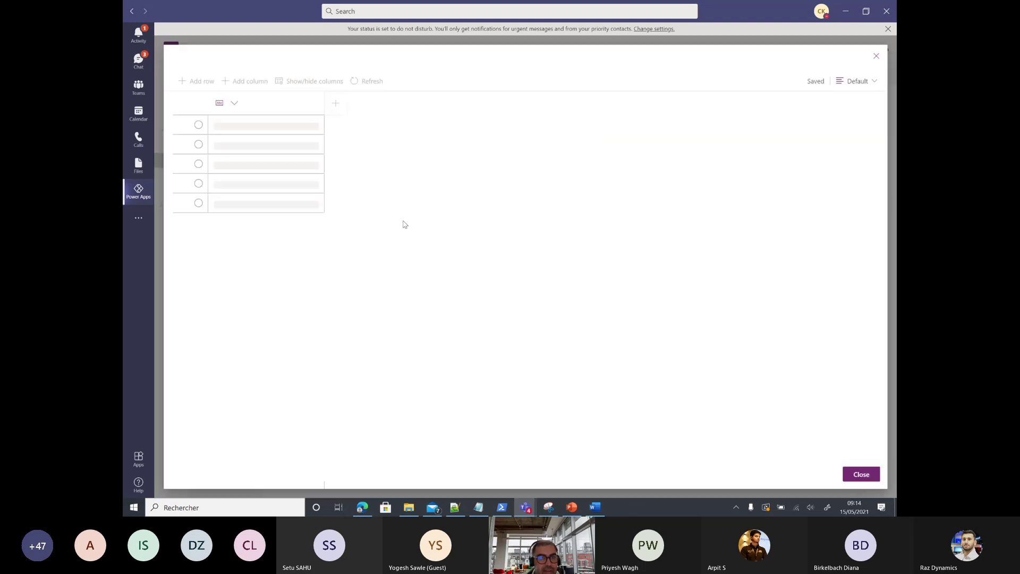
left_click(244, 125)
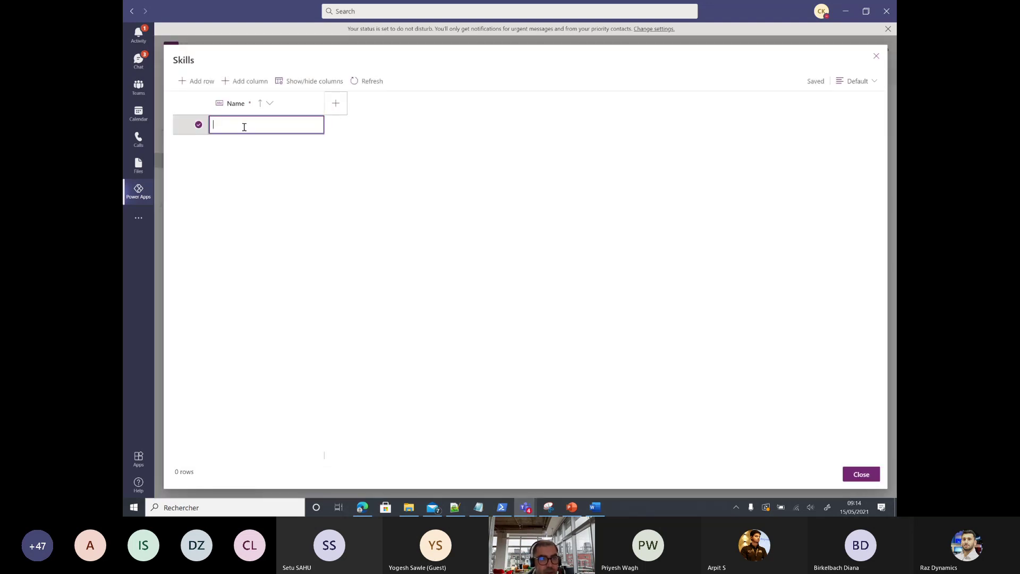
type("P")
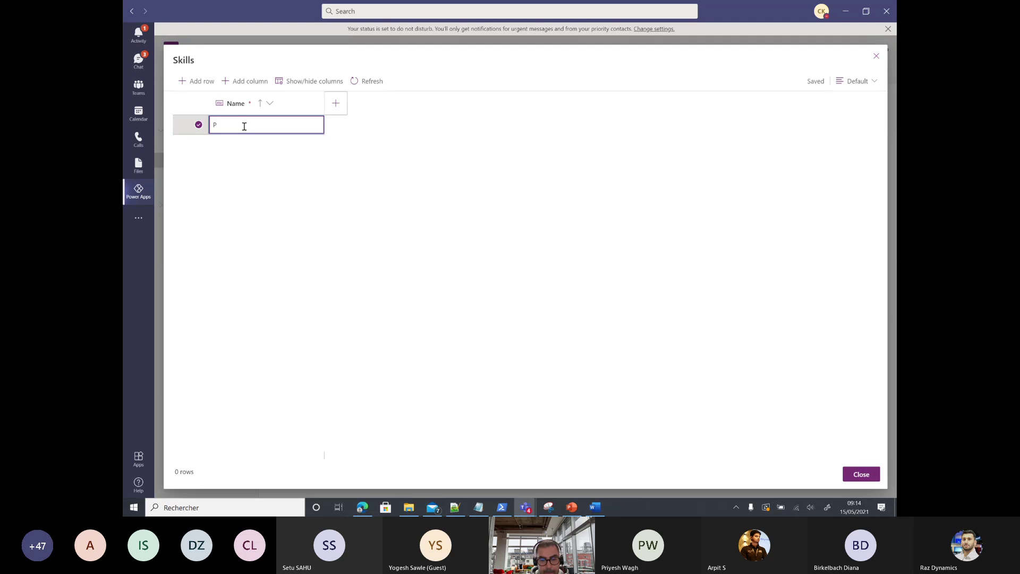
type("ower apps")
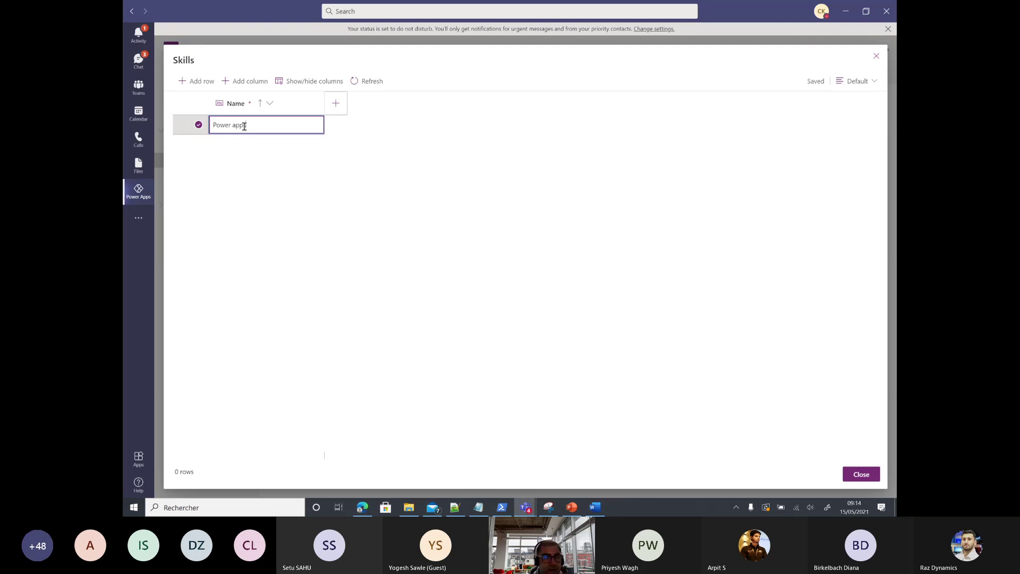
left_click(197, 80)
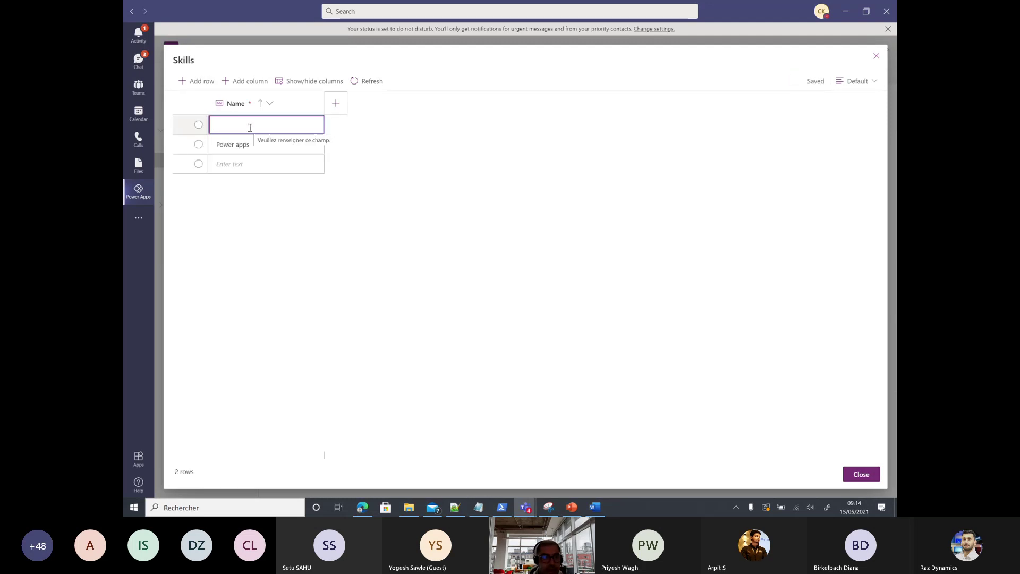
type("Power BI")
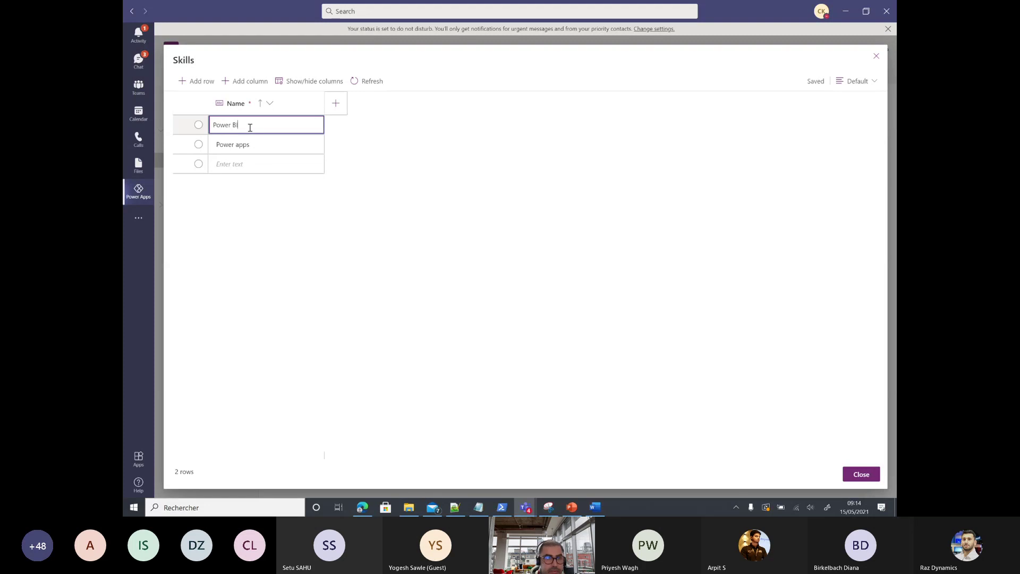
left_click(196, 80)
type("P")
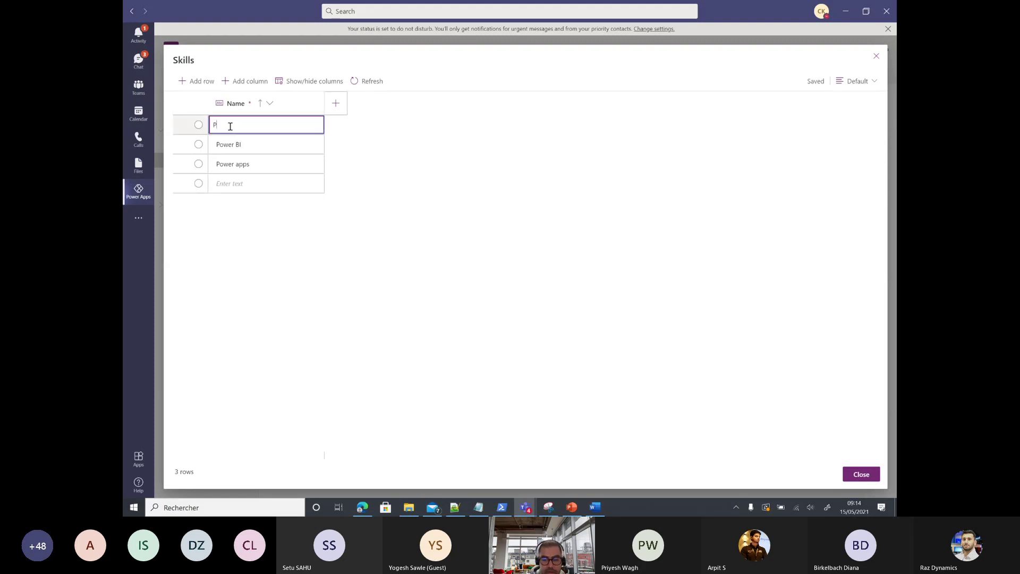
type("ower Automa")
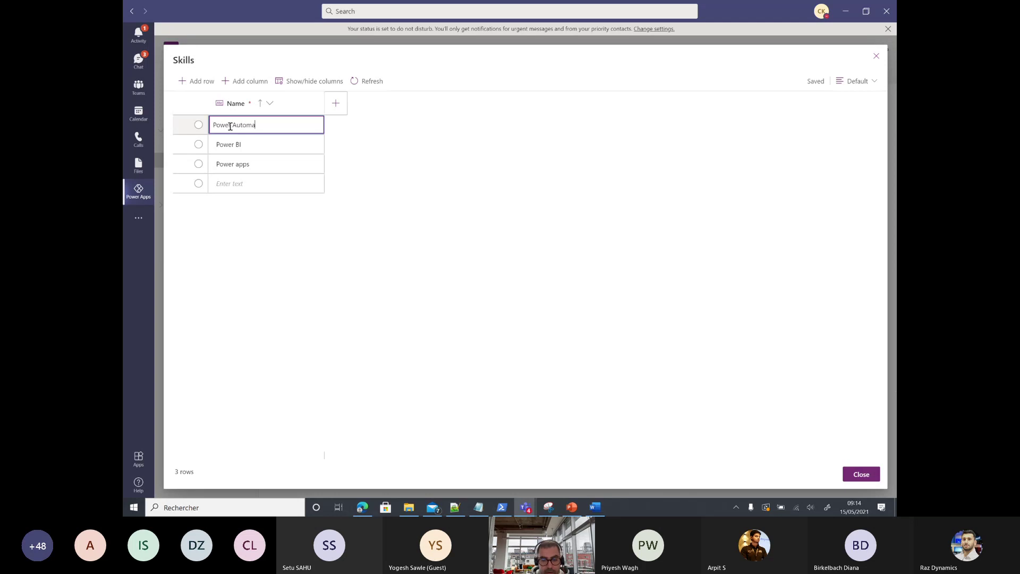
type("te")
key("Return")
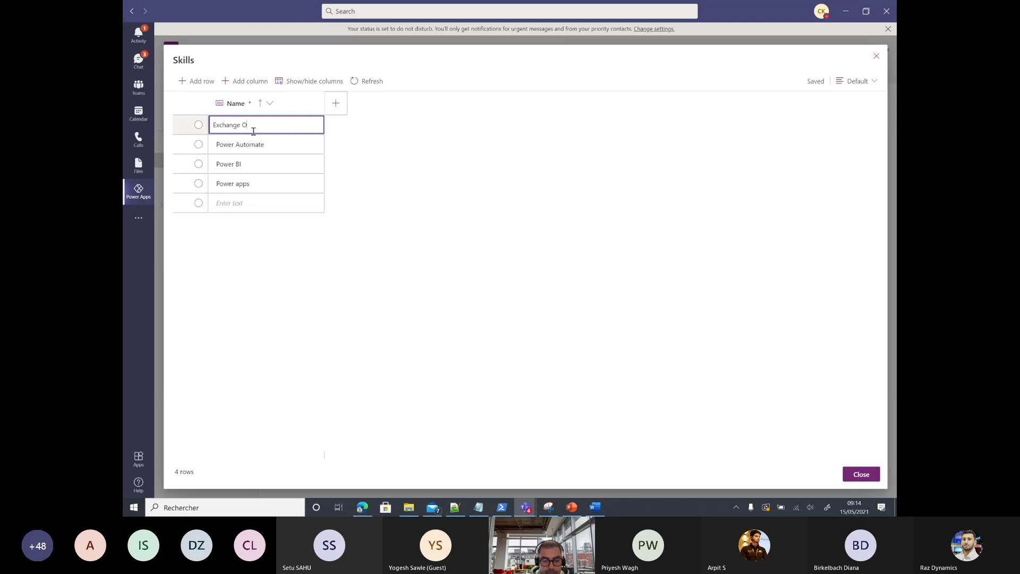
type("Exchange Online")
key("Return")
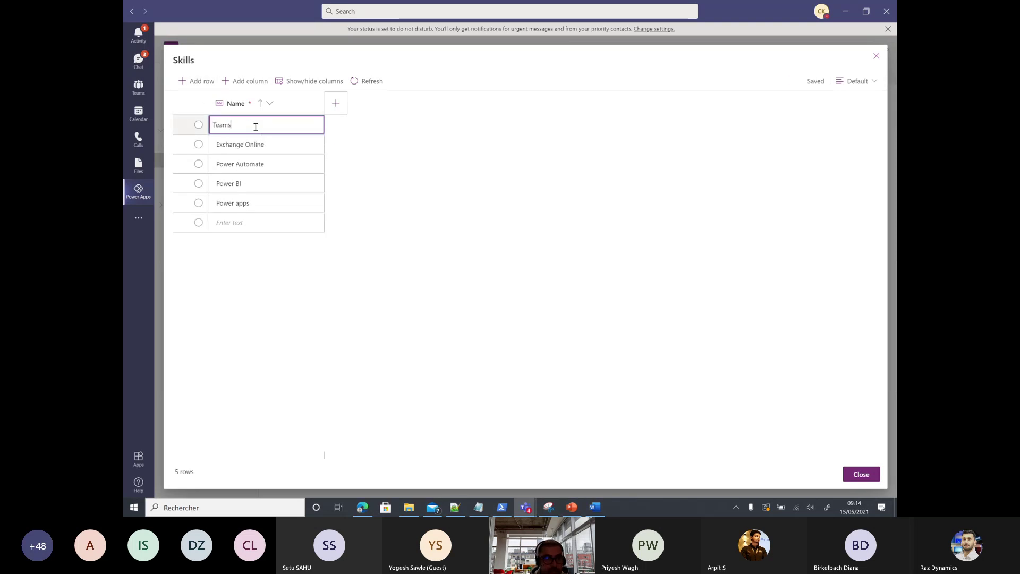
left_click(860, 474)
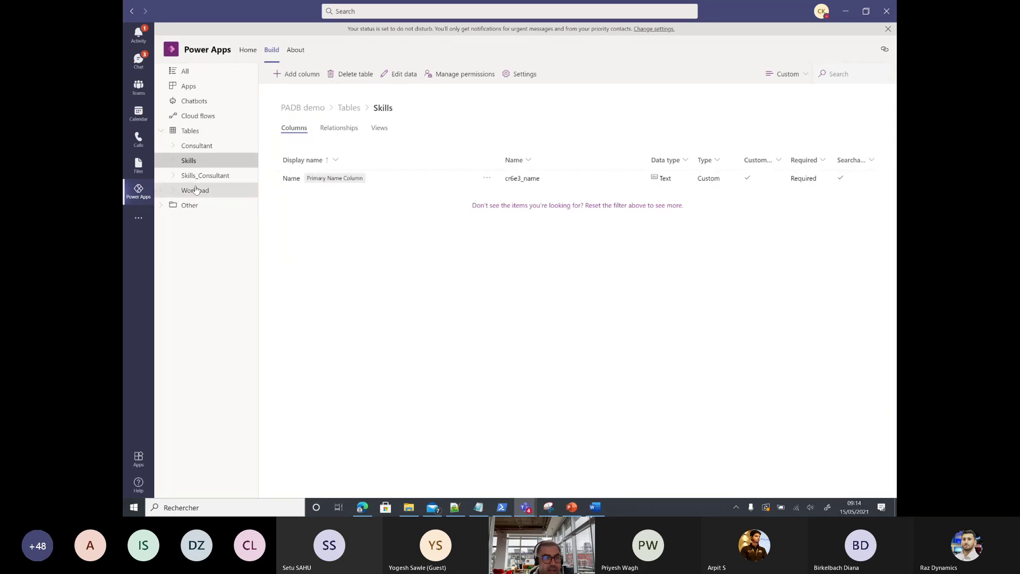
Step: In the Consultant data grid, enter the first consultant's names with Principal pricing and Biz Apps workload
left_click(201, 147)
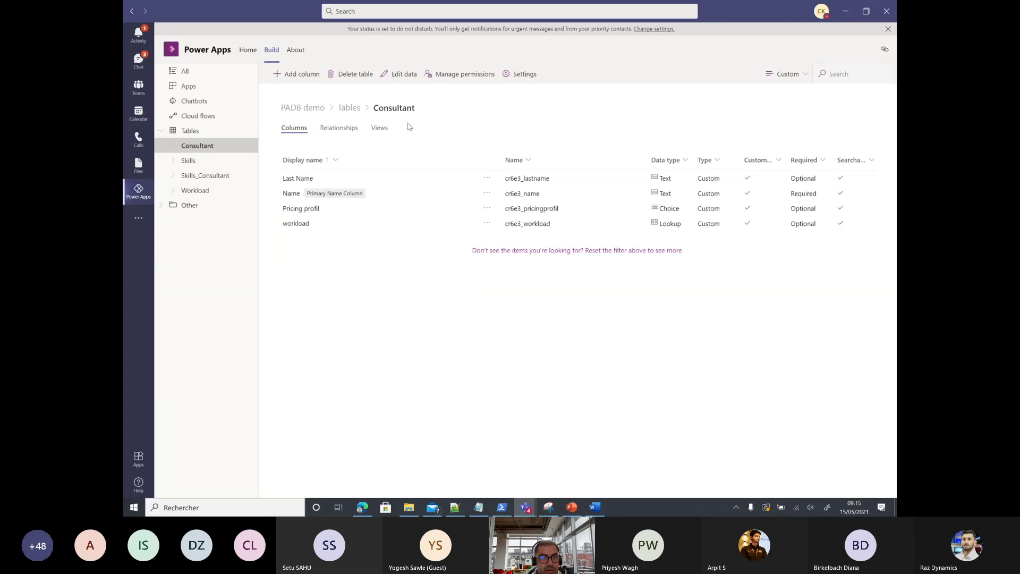
left_click(395, 74)
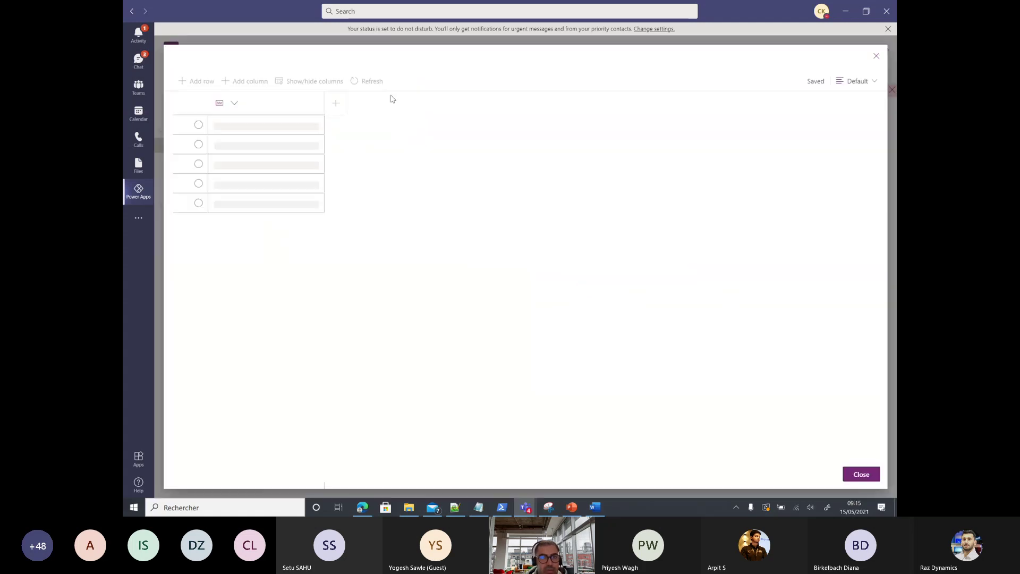
left_click(267, 126)
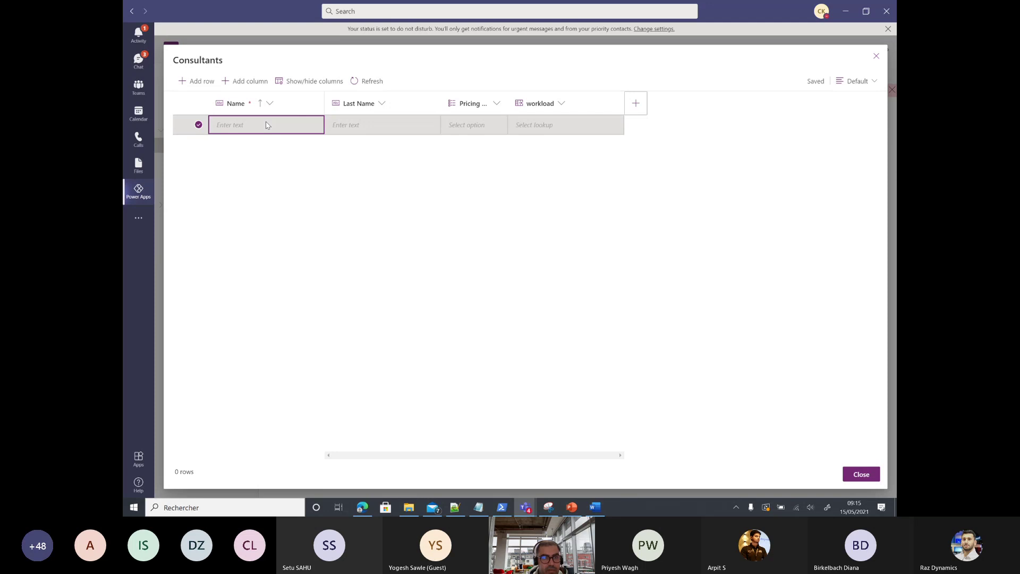
left_click(264, 127)
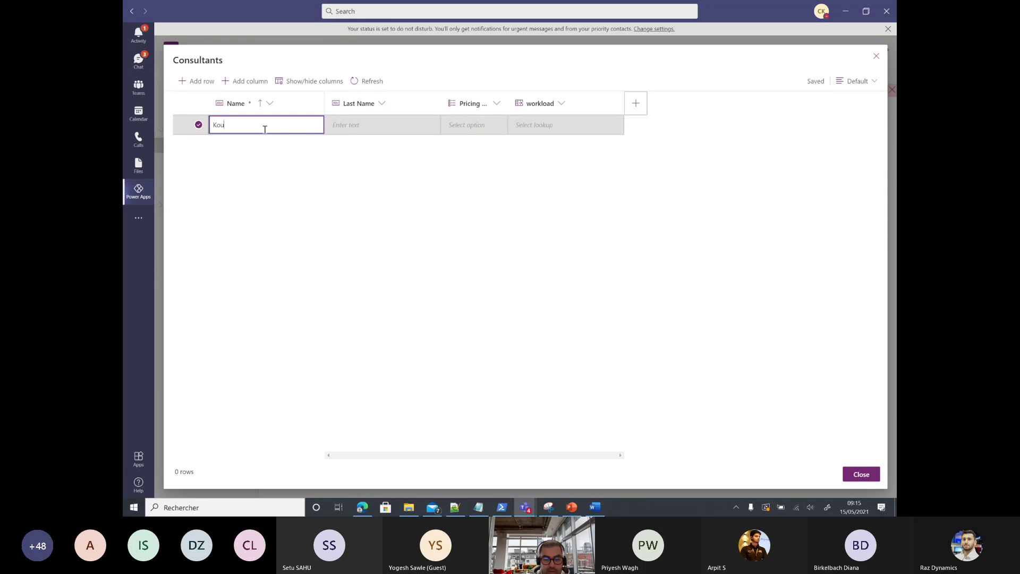
left_click(358, 127)
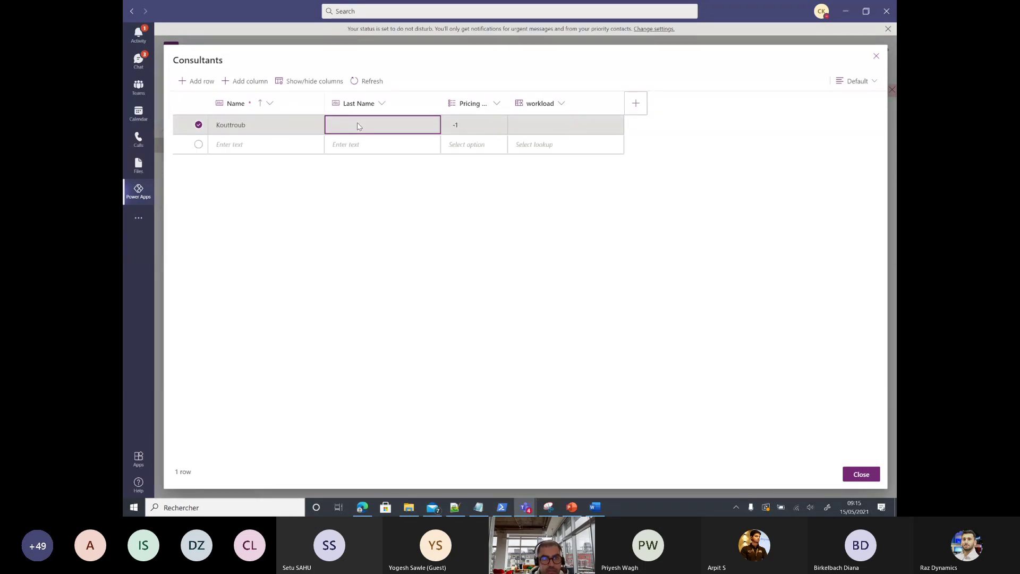
left_click(358, 126)
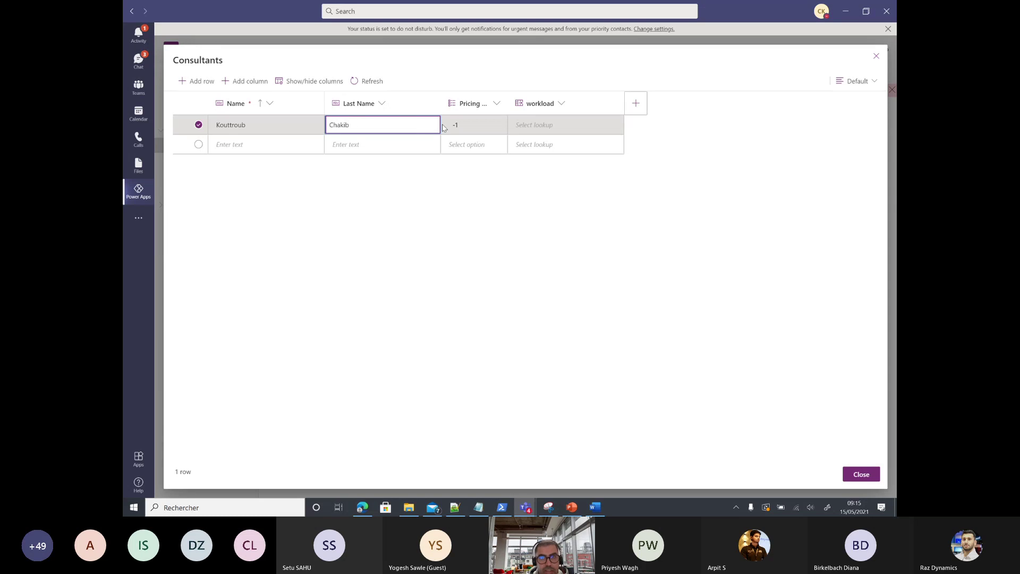
left_click(461, 130)
left_click(501, 126)
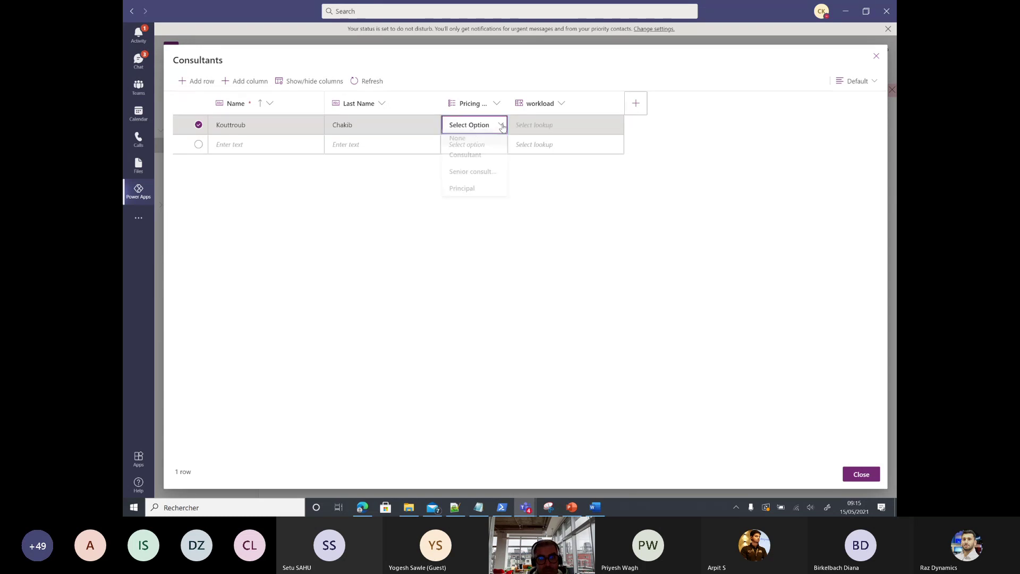
left_click(461, 192)
left_click(536, 125)
left_click(536, 126)
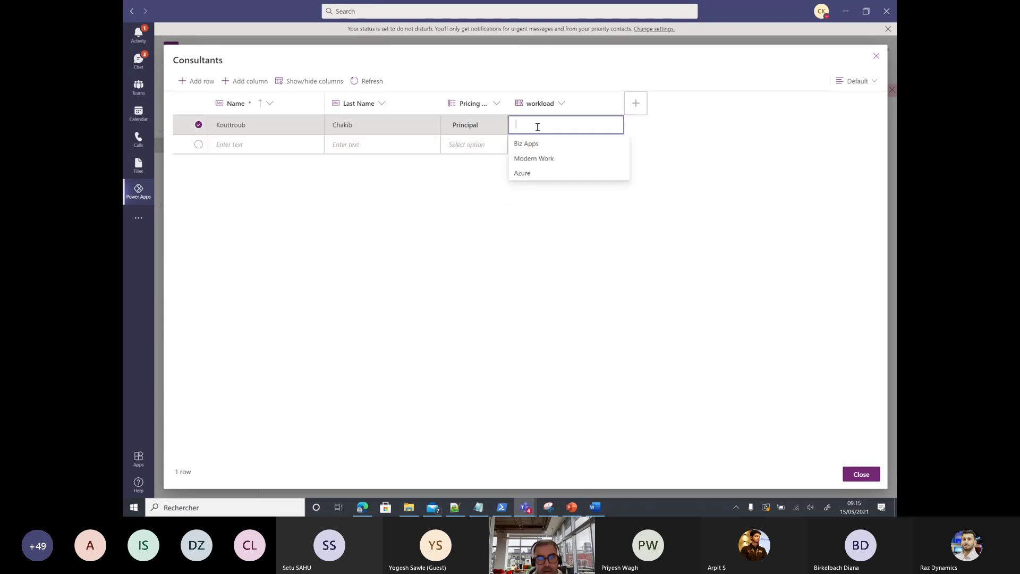
left_click(532, 144)
Step: Add a second consultant's names with Consultant pricing and Biz Apps workload, then close the grid
left_click(244, 146)
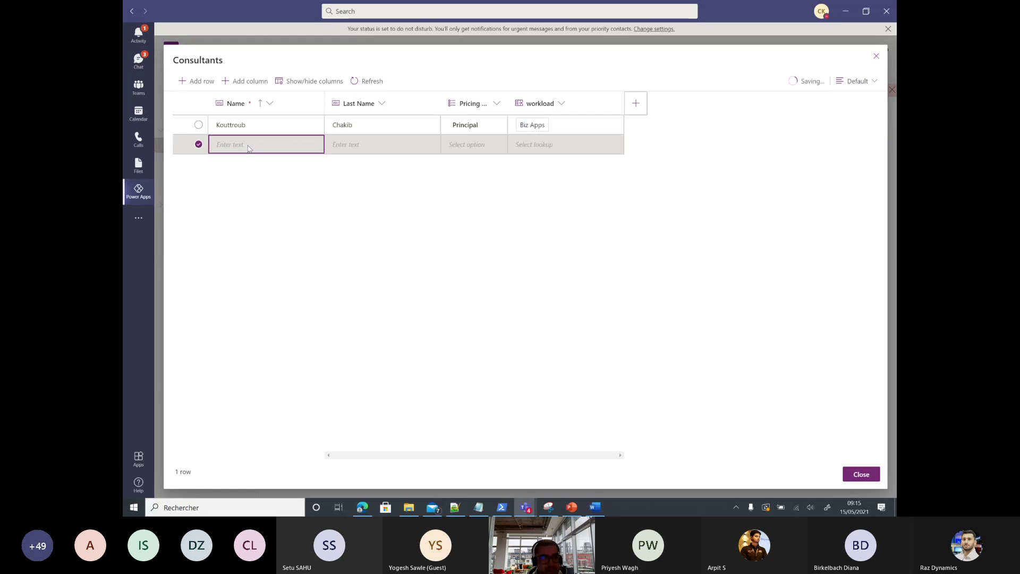
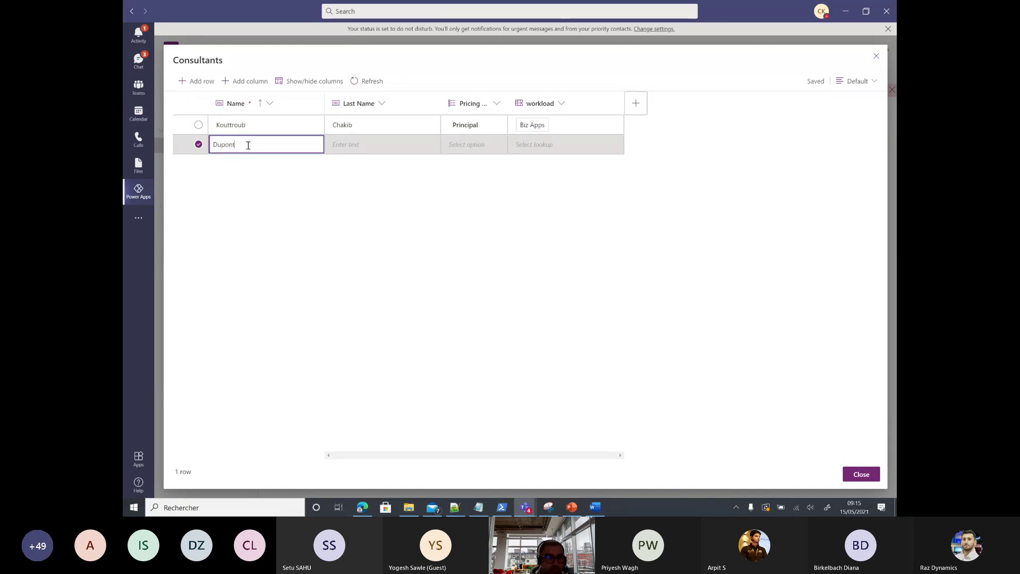
left_click(370, 144)
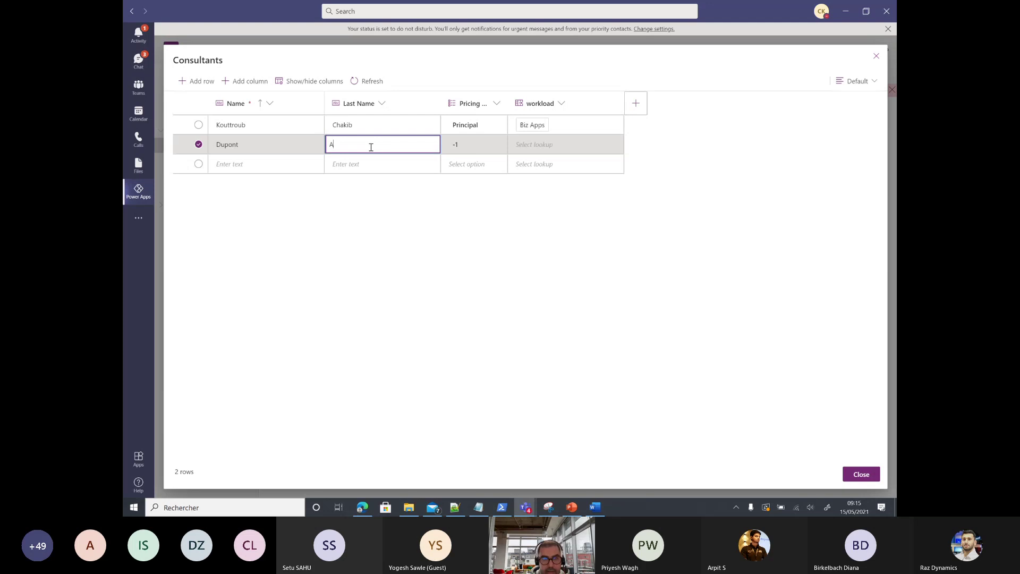
left_click(469, 150)
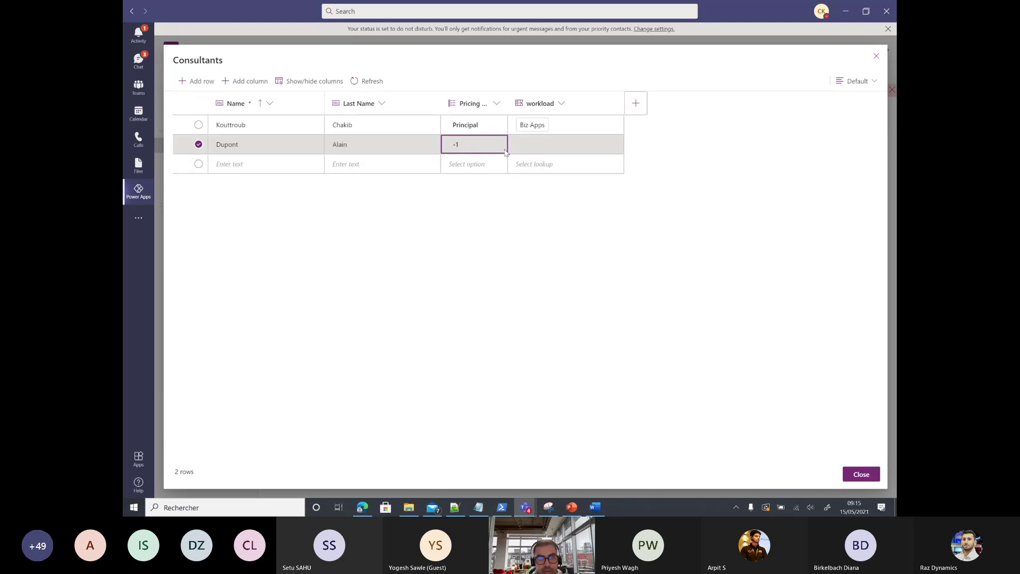
left_click(468, 150)
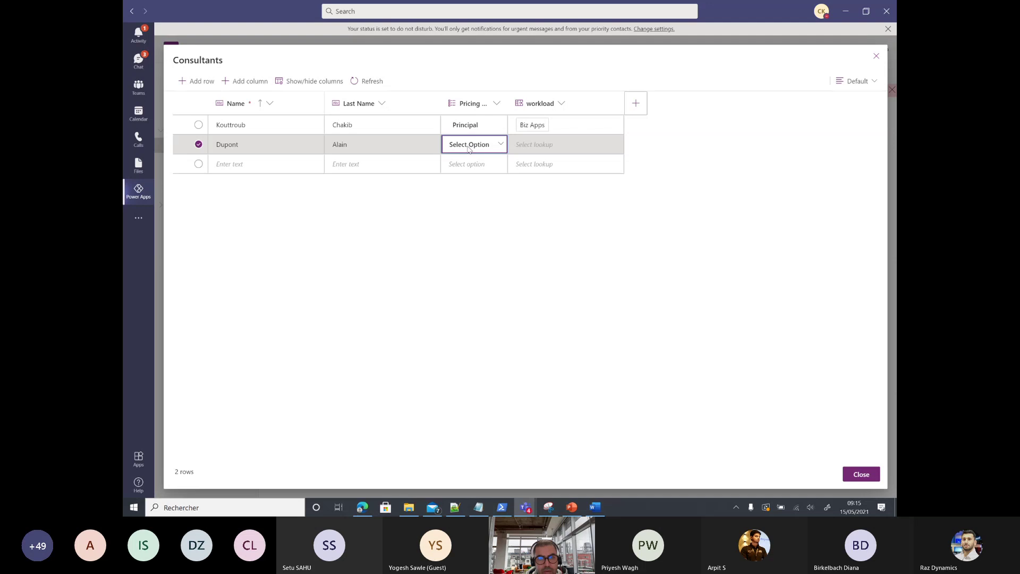
left_click(499, 146)
left_click(464, 179)
left_click(541, 143)
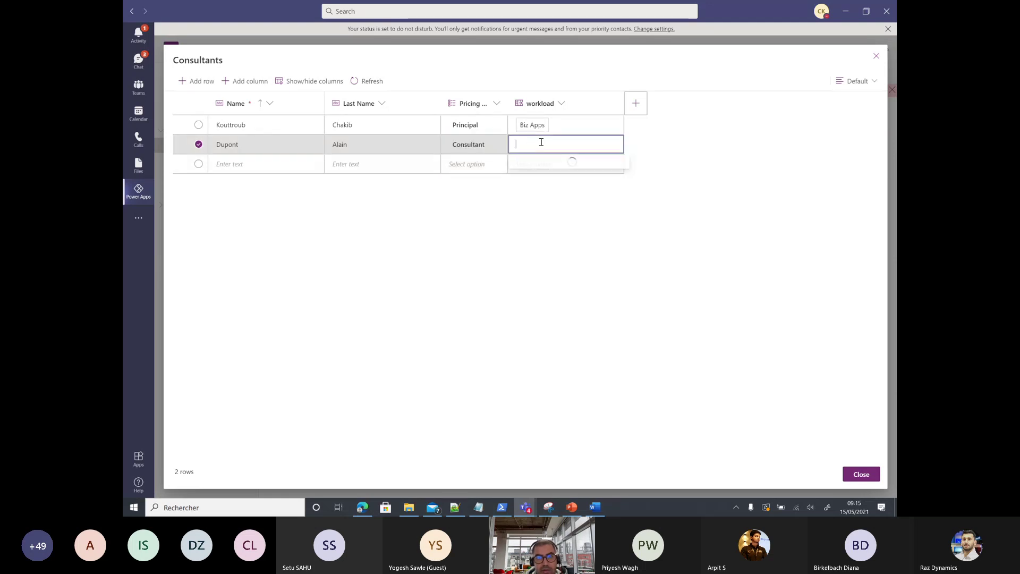
left_click(536, 164)
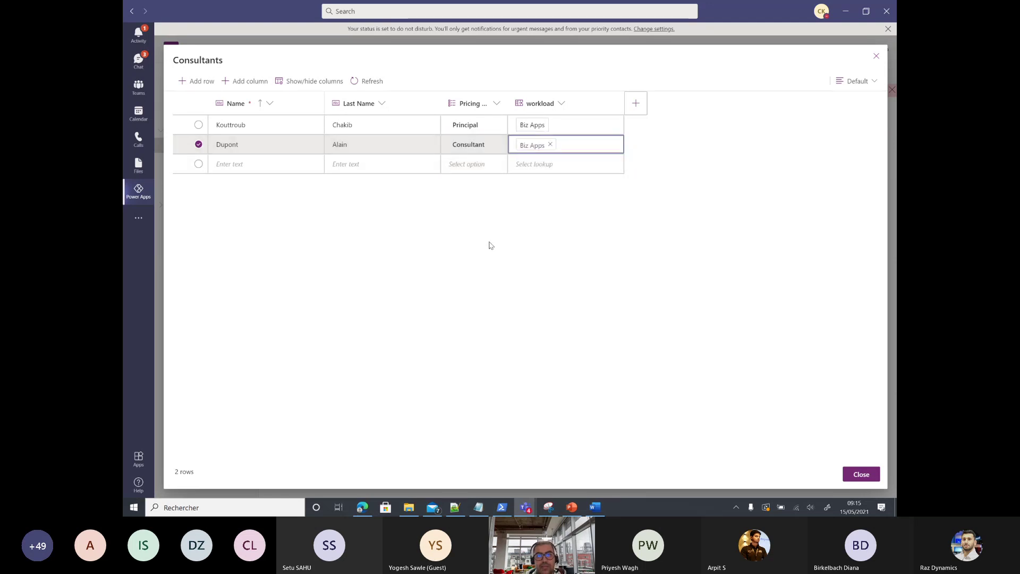
left_click(860, 475)
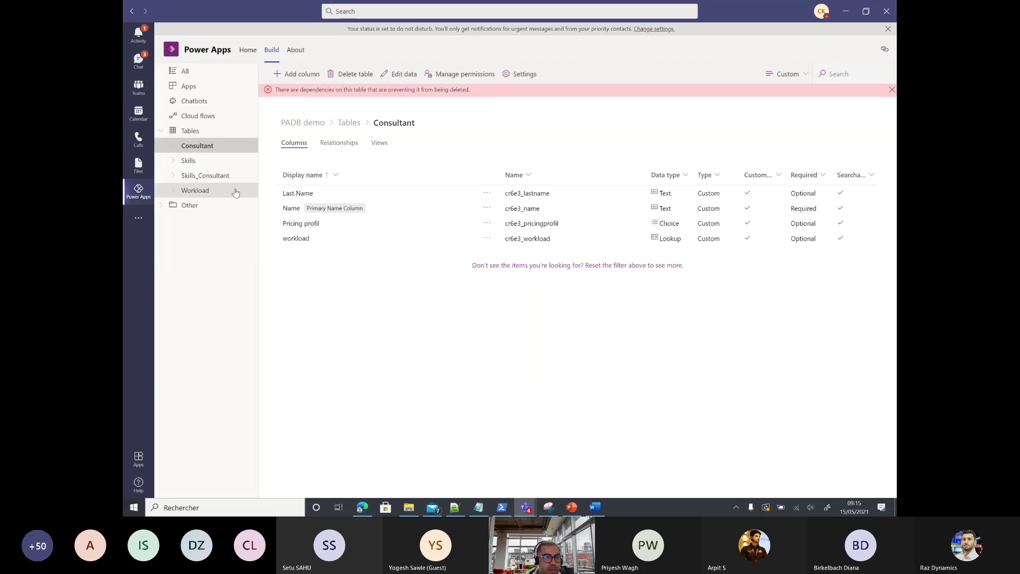
Step: In Skills_Consultant's data grid, add row 01 linking the first consultant to Power apps
left_click(218, 176)
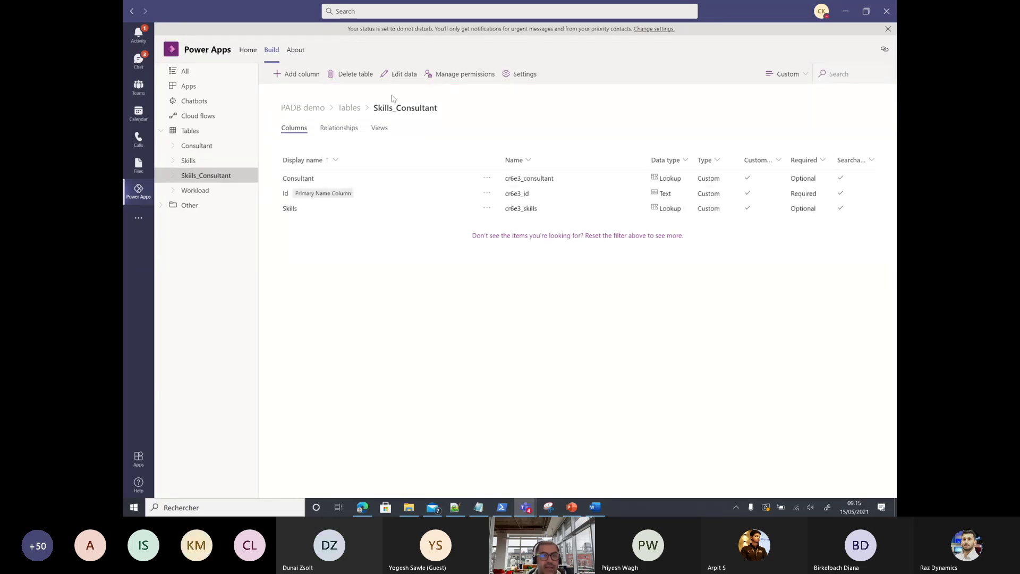
left_click(399, 76)
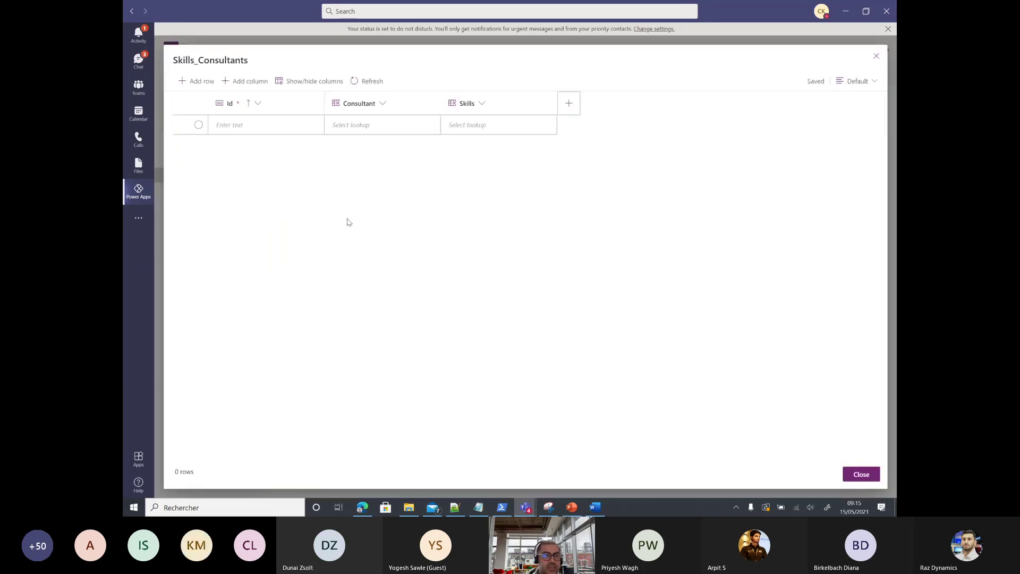
left_click(269, 126)
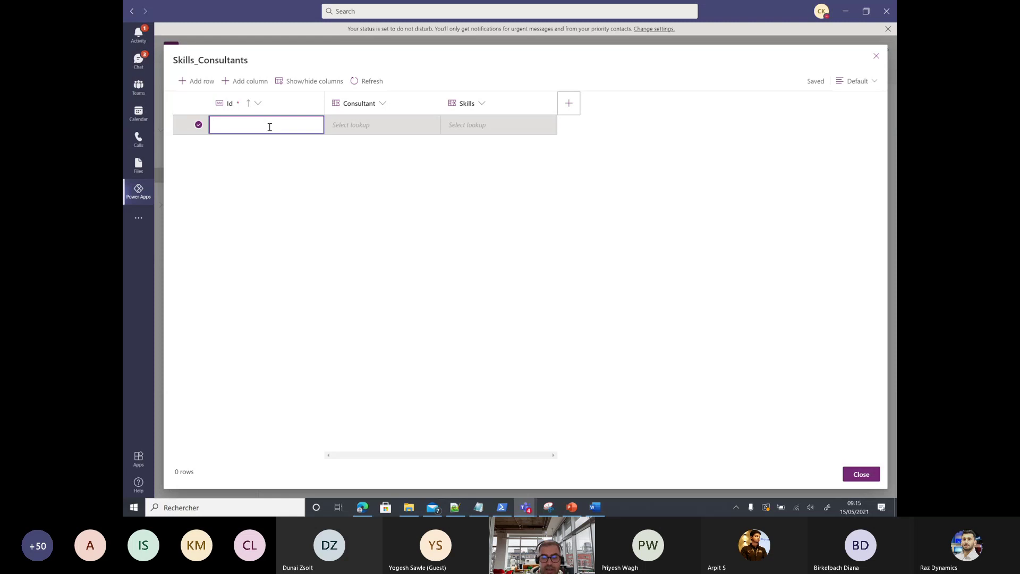
type("01")
left_click(393, 130)
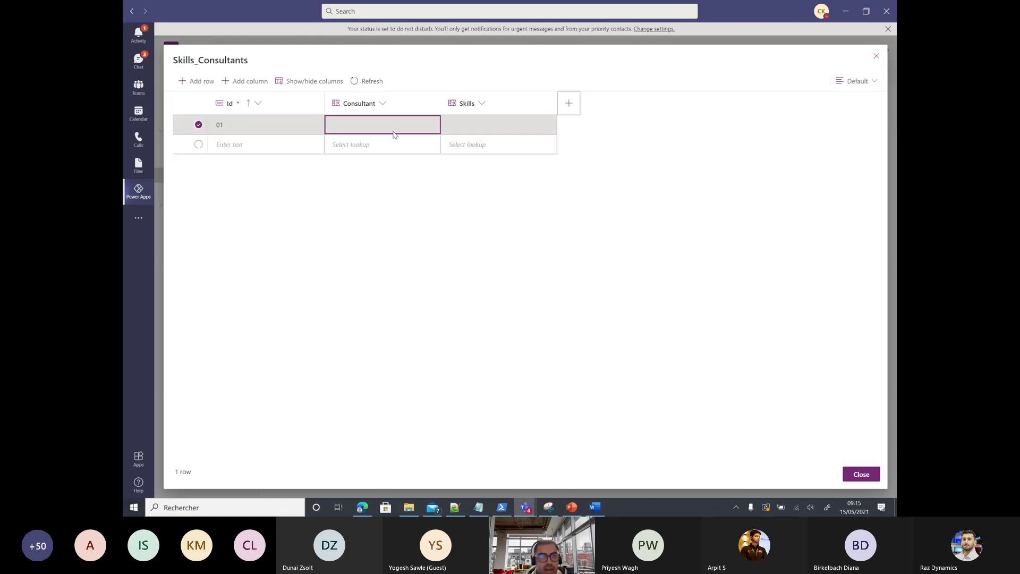
left_click(391, 123)
left_click(353, 143)
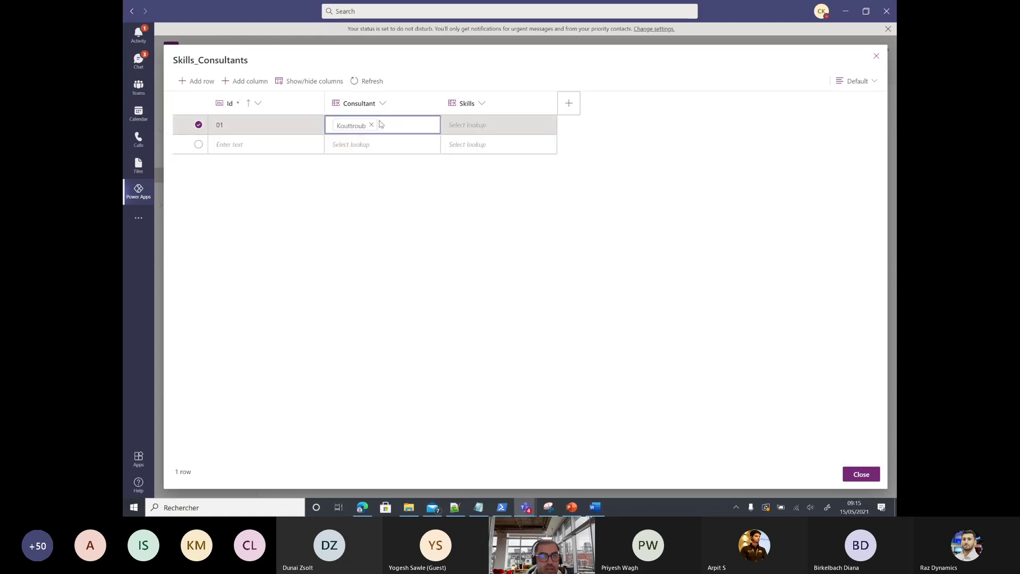
left_click(524, 135)
left_click(515, 132)
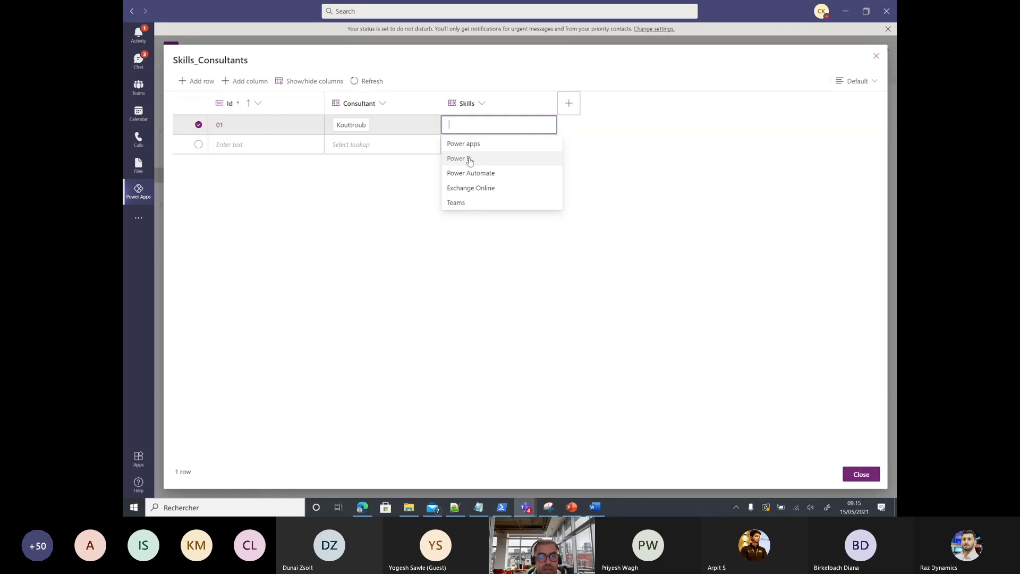
left_click(264, 147)
Step: Add row 02 linking the second consultant to Power apps
left_click(264, 145)
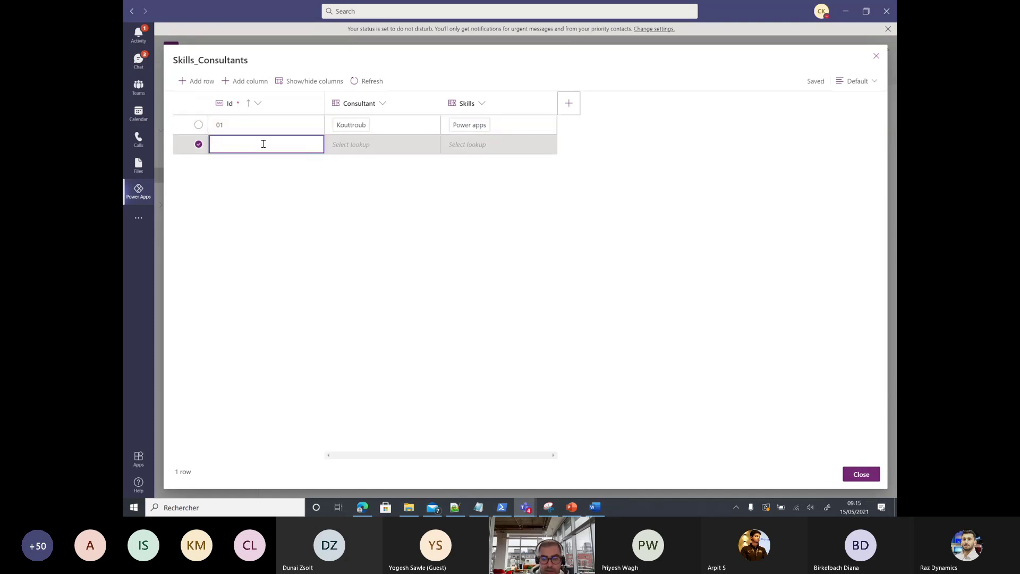
type("02")
left_click(383, 148)
left_click(381, 148)
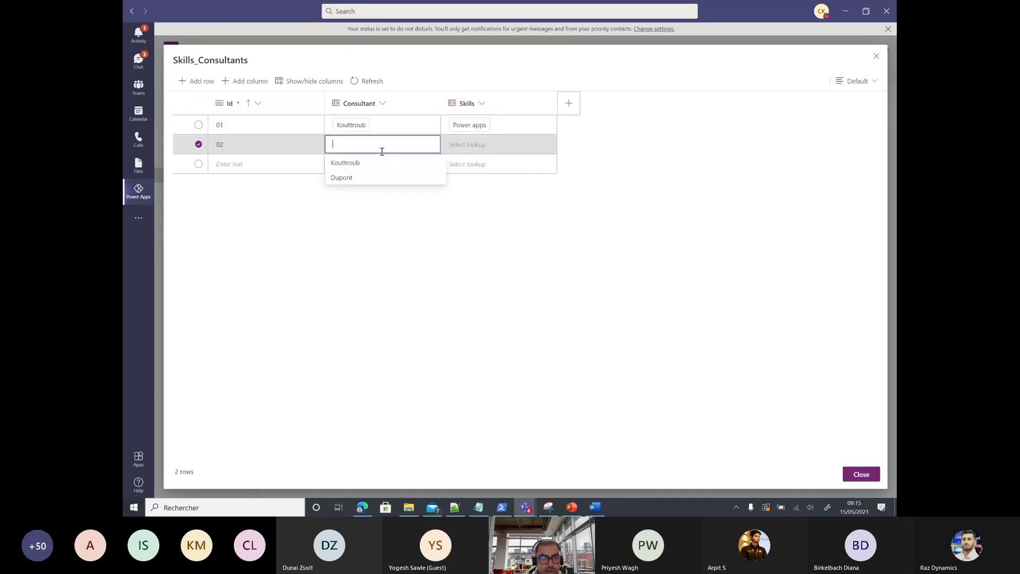
left_click(346, 178)
left_click(479, 145)
left_click(479, 140)
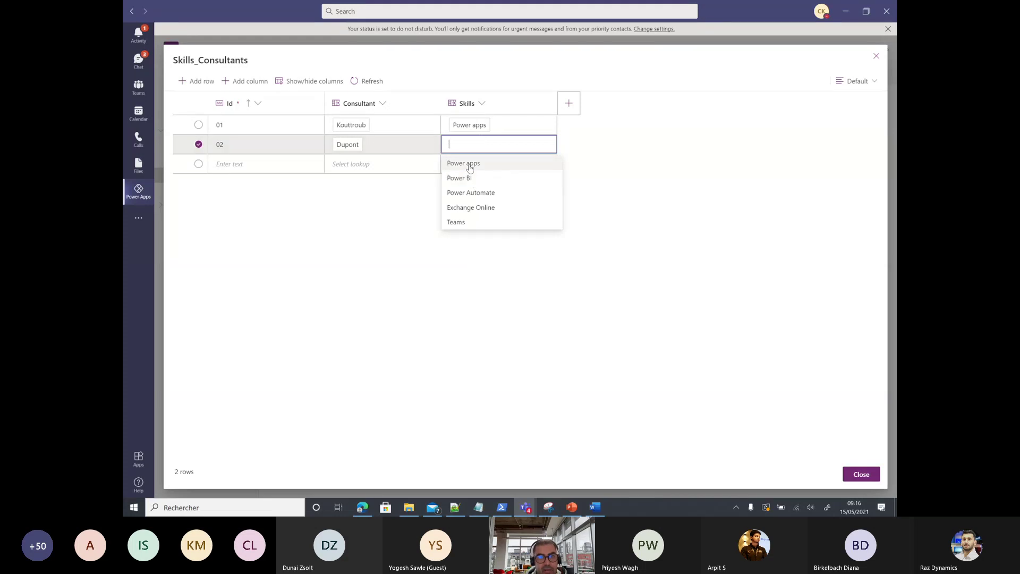
left_click(471, 163)
Step: Add row 03 linking the first consultant to Power Automate, then close the grid
left_click(227, 164)
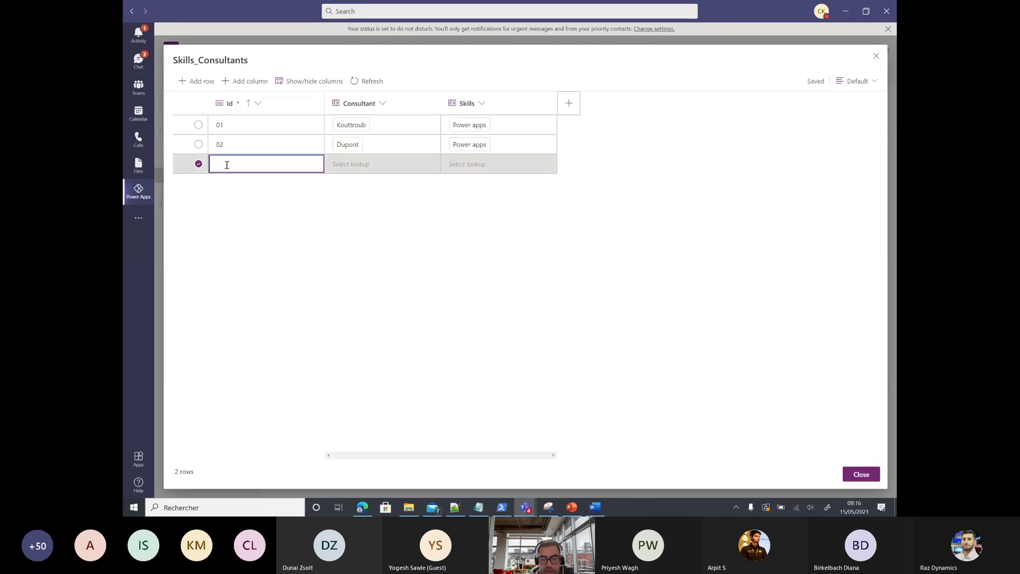
type("03")
left_click(353, 170)
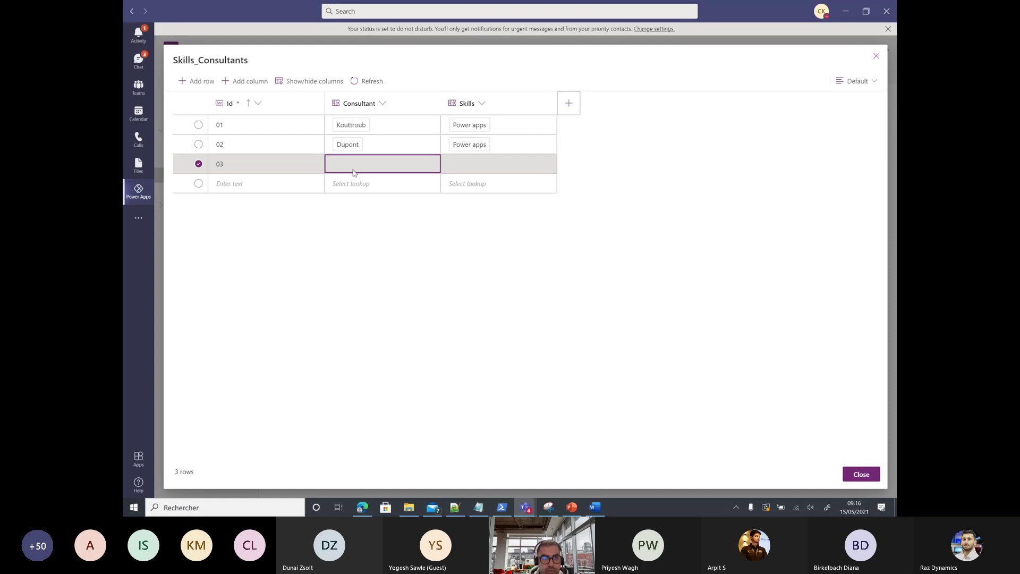
left_click(353, 167)
left_click(350, 183)
left_click(467, 163)
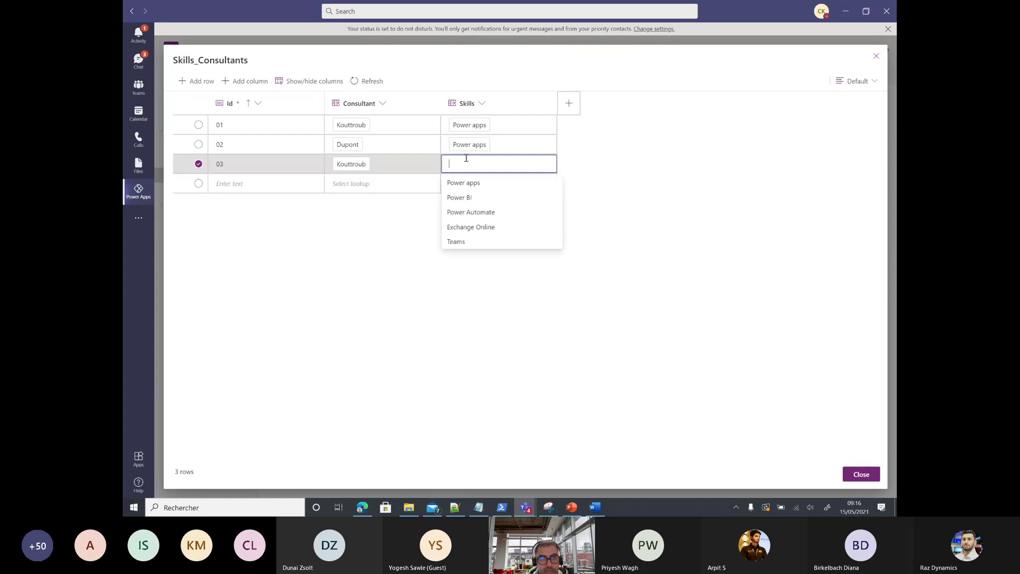
left_click(467, 211)
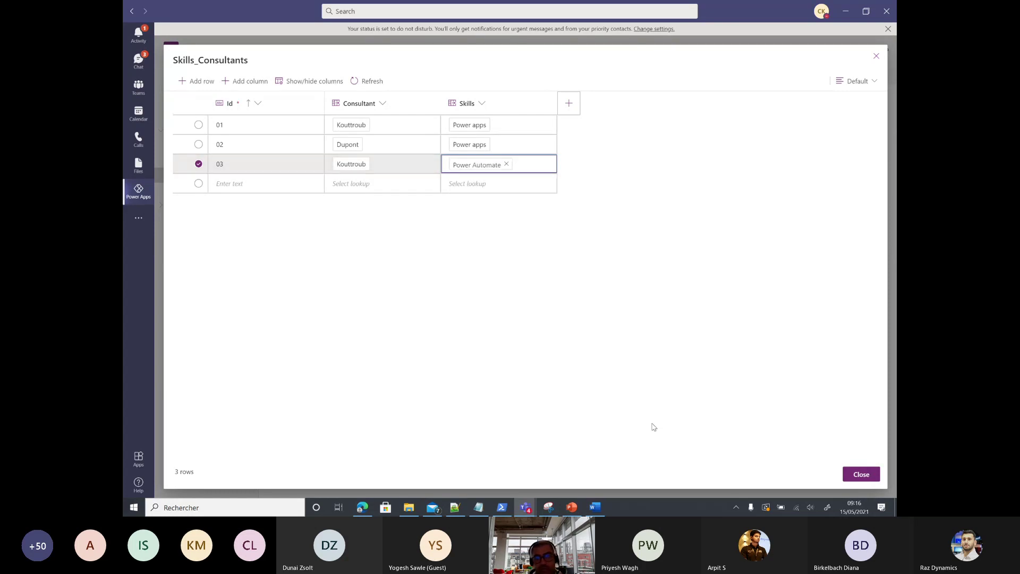
left_click(861, 474)
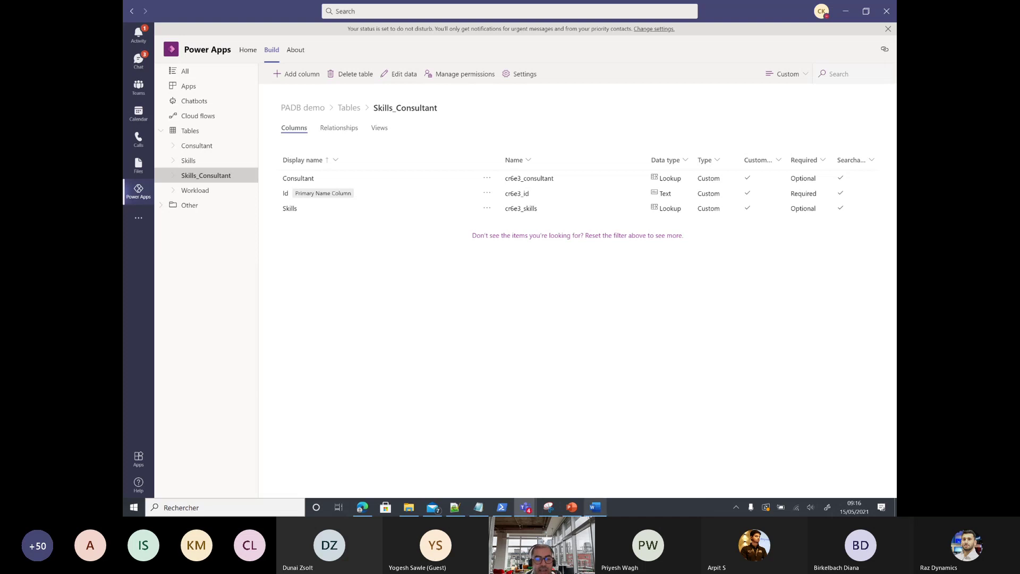
left_click(571, 507)
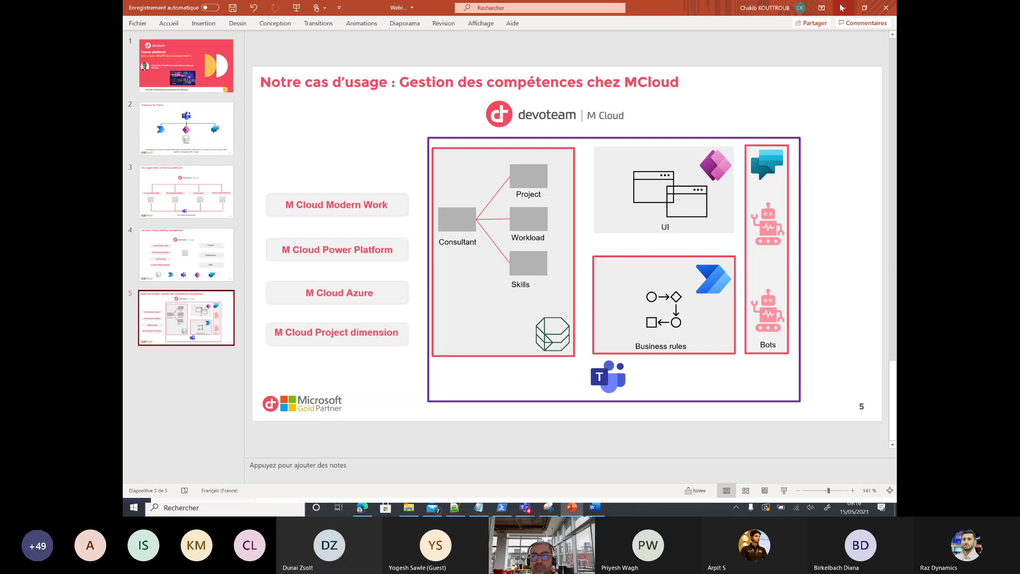
key("alt+Tab")
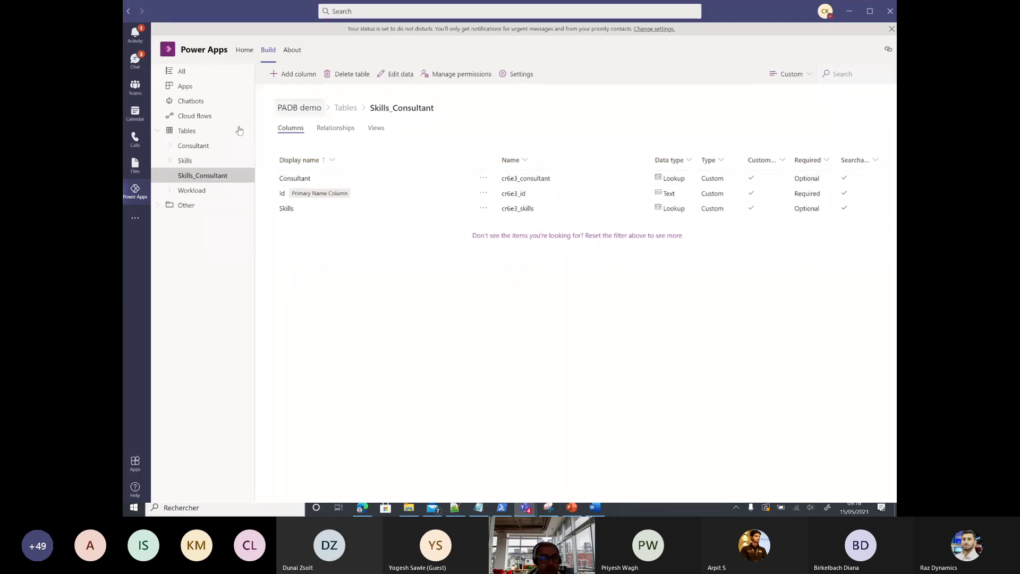
Step: From the Chatbots page, choose New > Chatbot to launch Power Virtual Agents
left_click(191, 101)
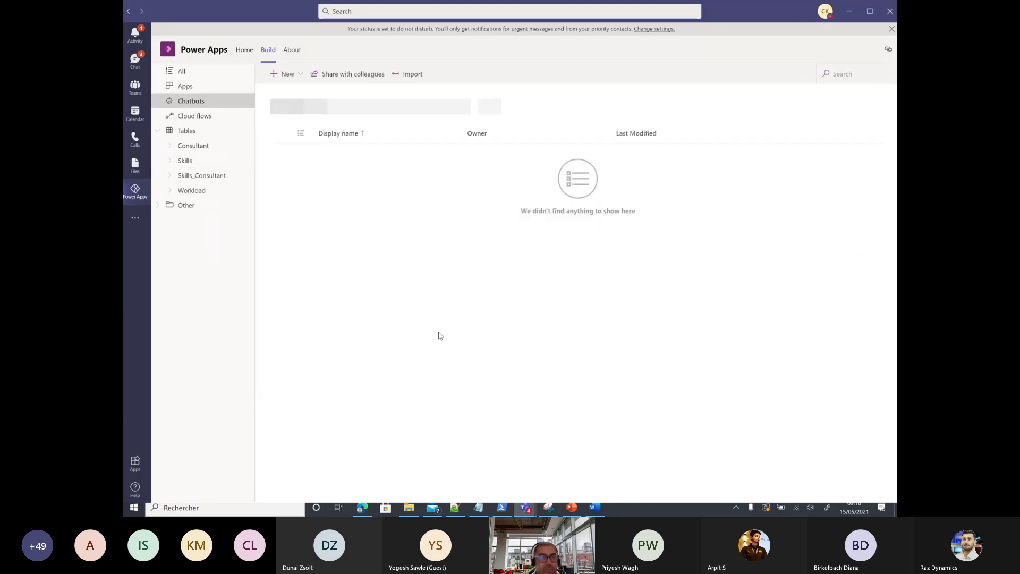
left_click(299, 74)
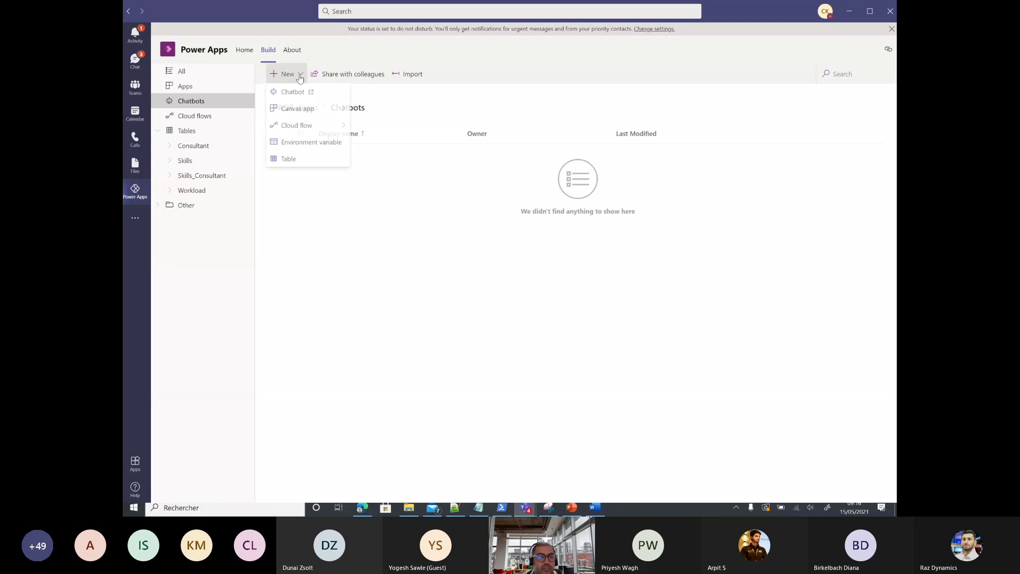
left_click(444, 235)
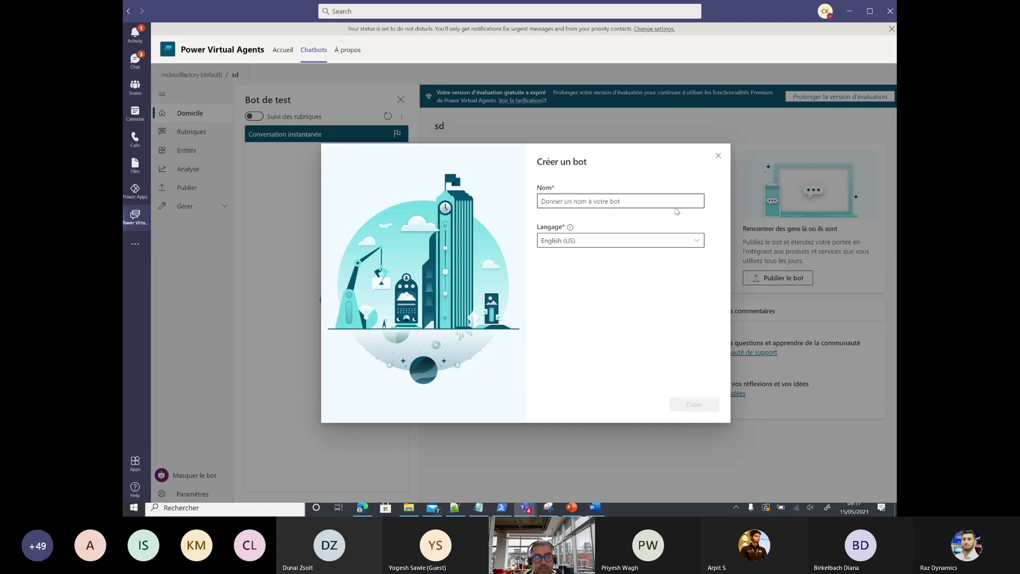
Step: Name the bot 'Alpha Sales Assistant', keep English (US) as its language, and create it
left_click(661, 202)
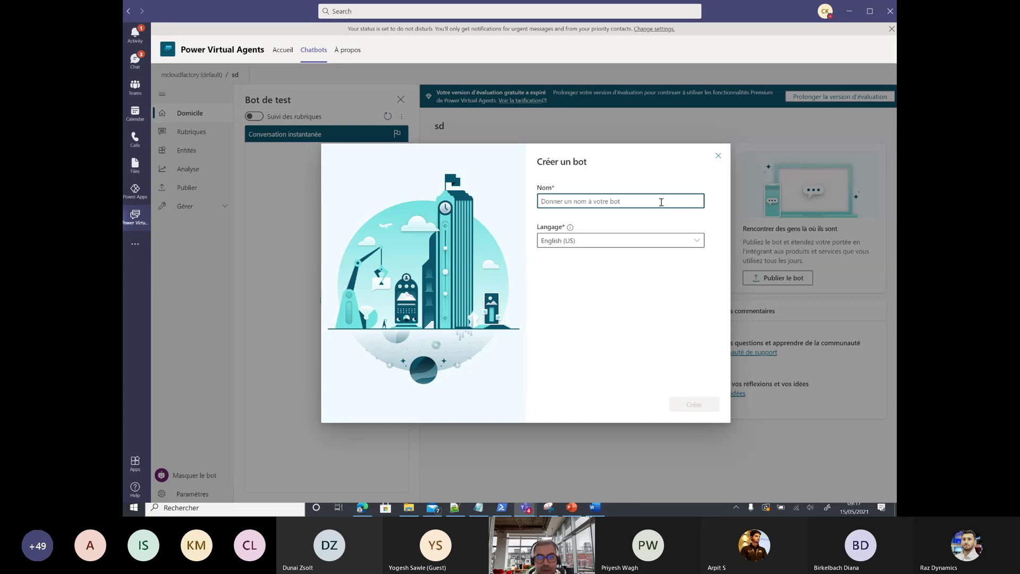
type("Alpha")
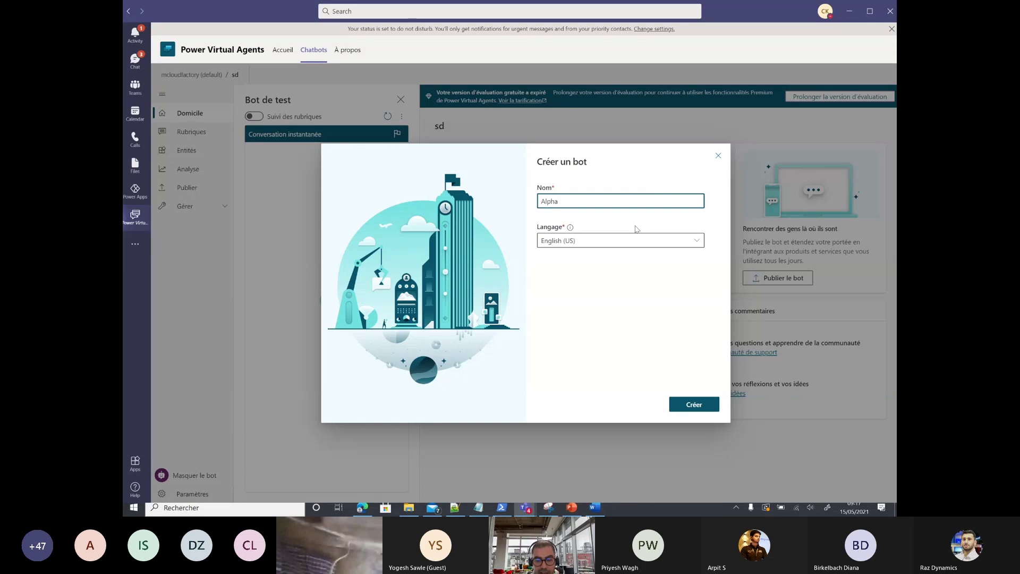
type(" Sales Assistant")
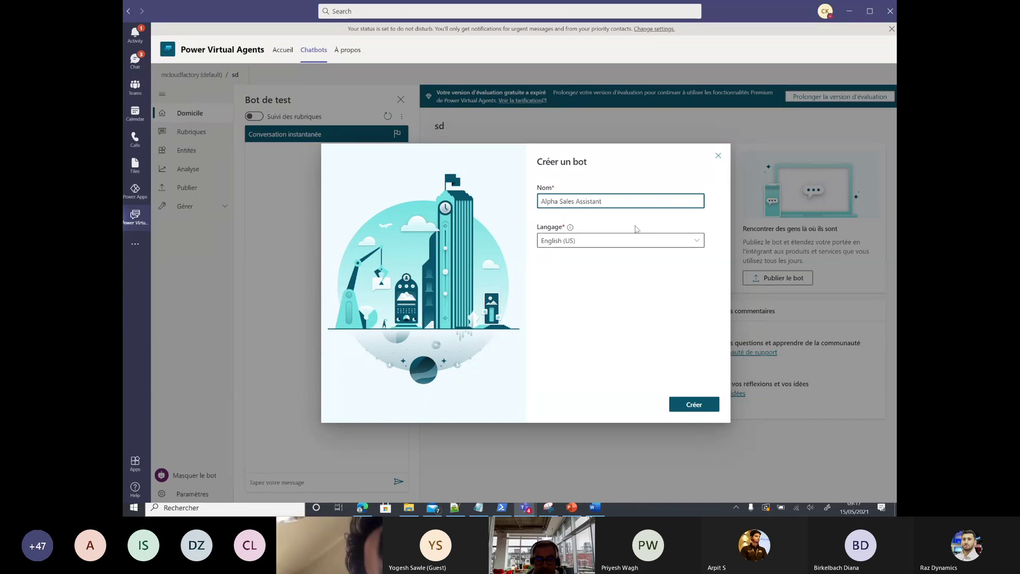
key("Tab")
key("alt+Down")
left_click(638, 234)
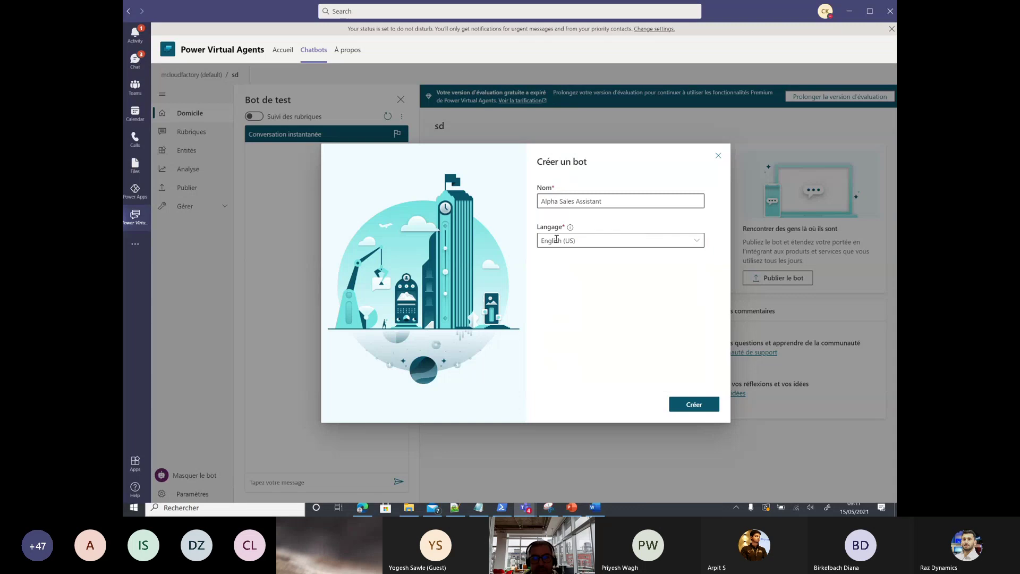
left_click(691, 404)
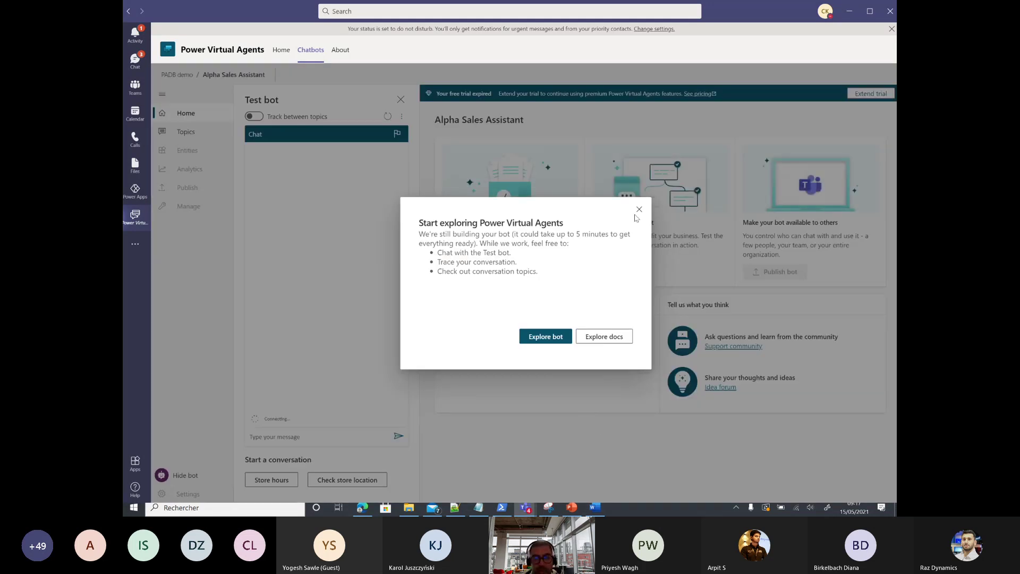
Step: Dismiss the getting-started and Bot Framework Composer notices, then show the Alpha Sales Assistant's topics
left_click(638, 210)
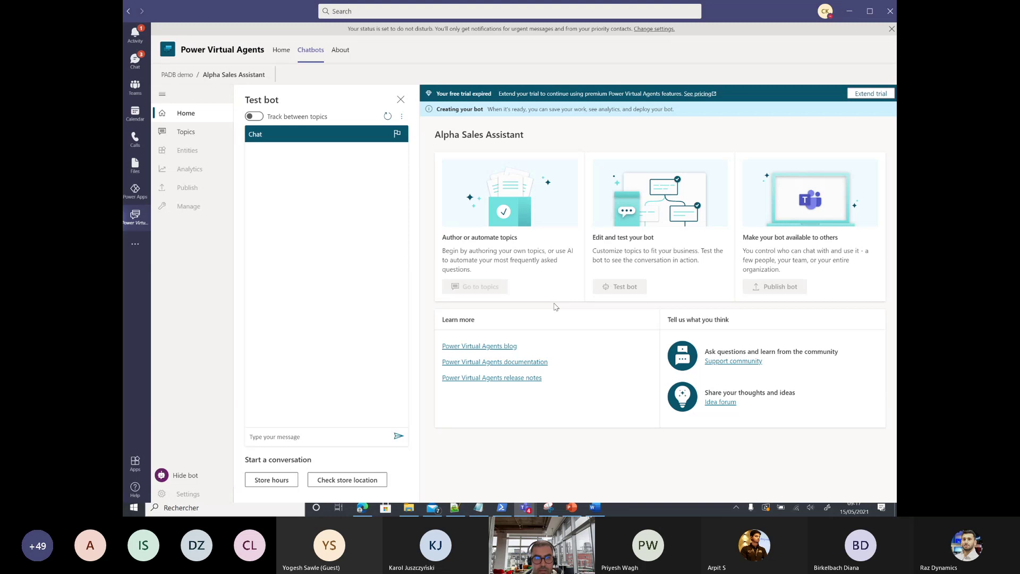
left_click(176, 133)
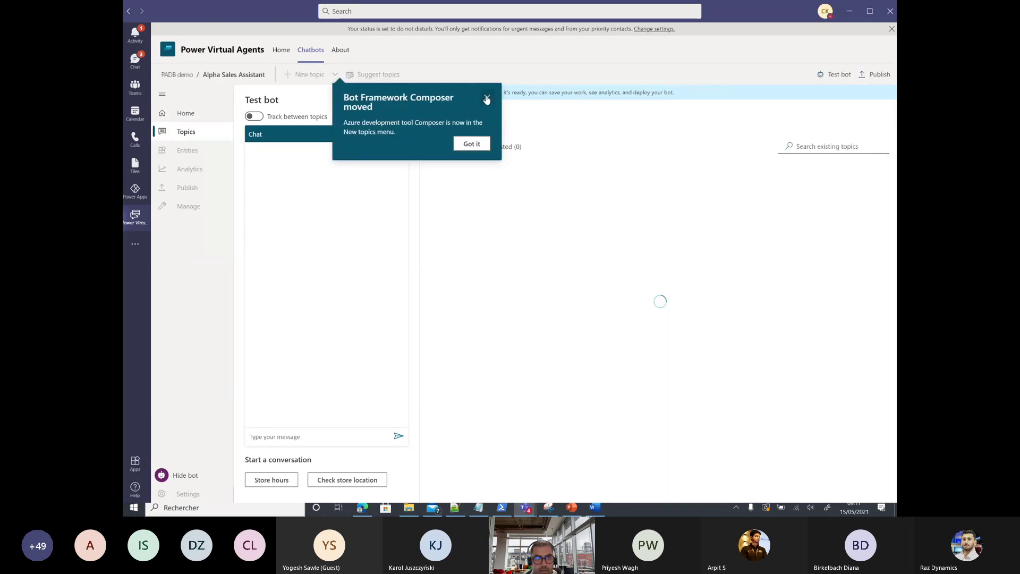
left_click(486, 98)
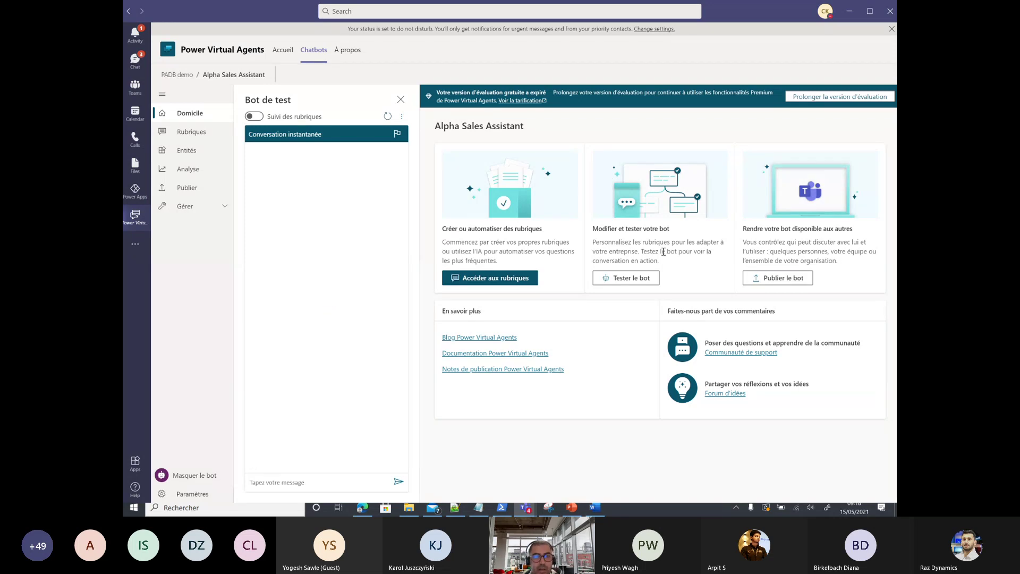
left_click(507, 278)
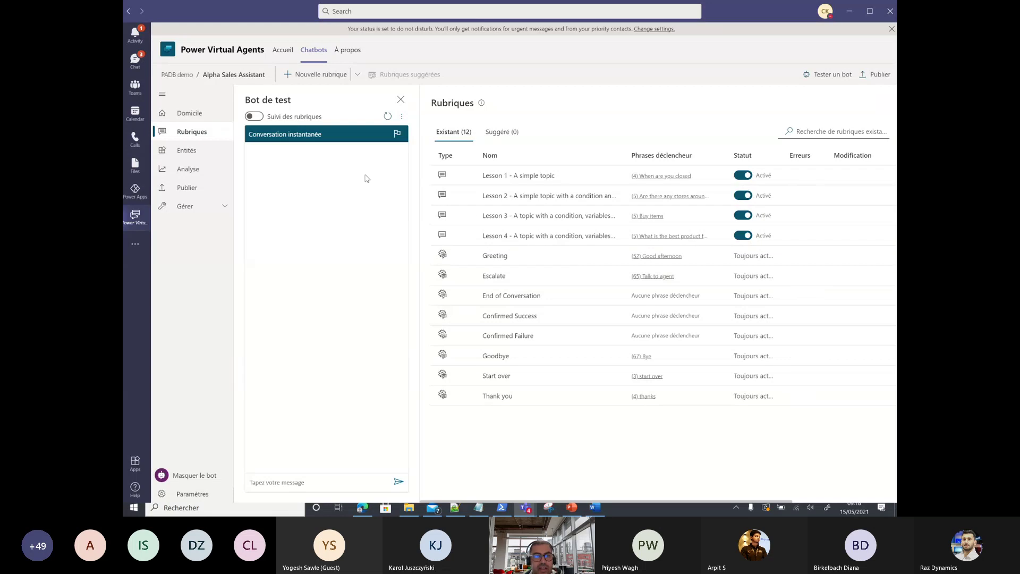
Step: Create a new topic named Skills
left_click(318, 74)
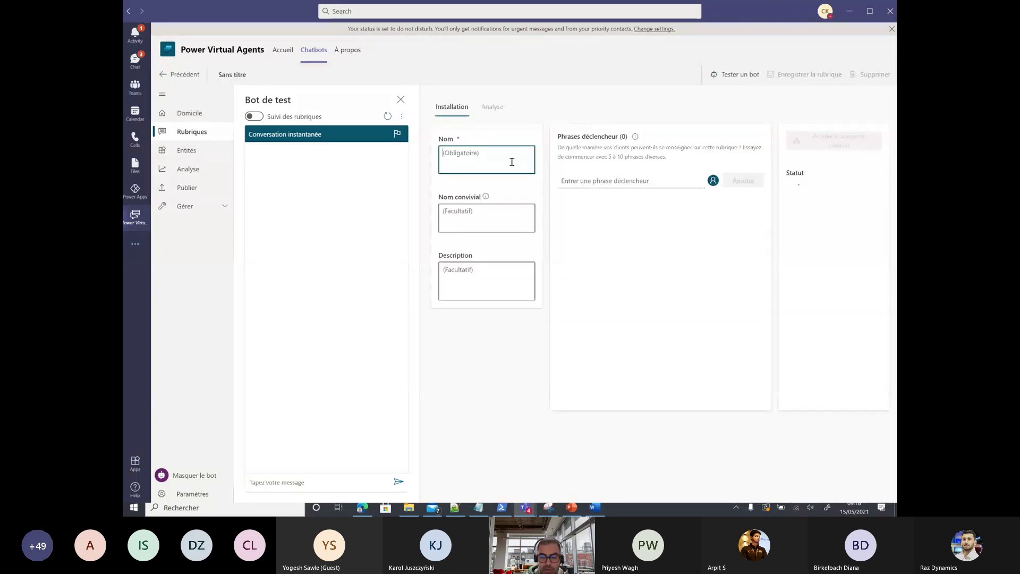
type("K")
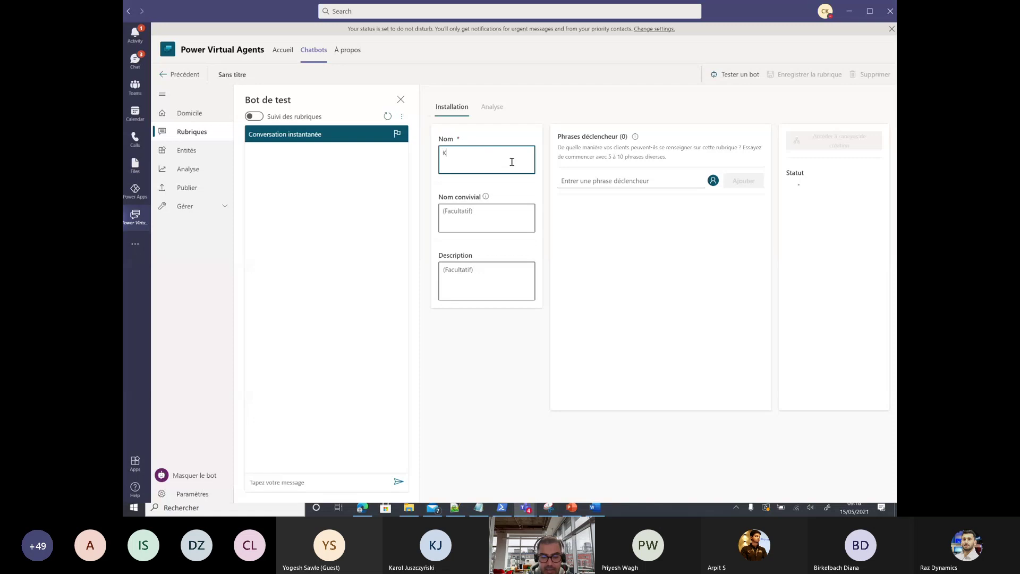
type("kills")
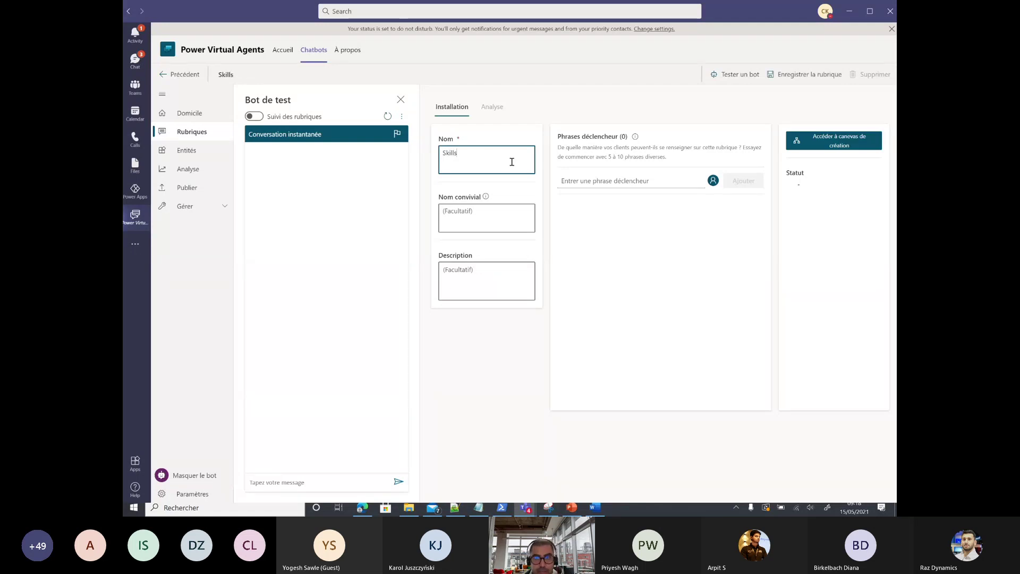
left_click(649, 180)
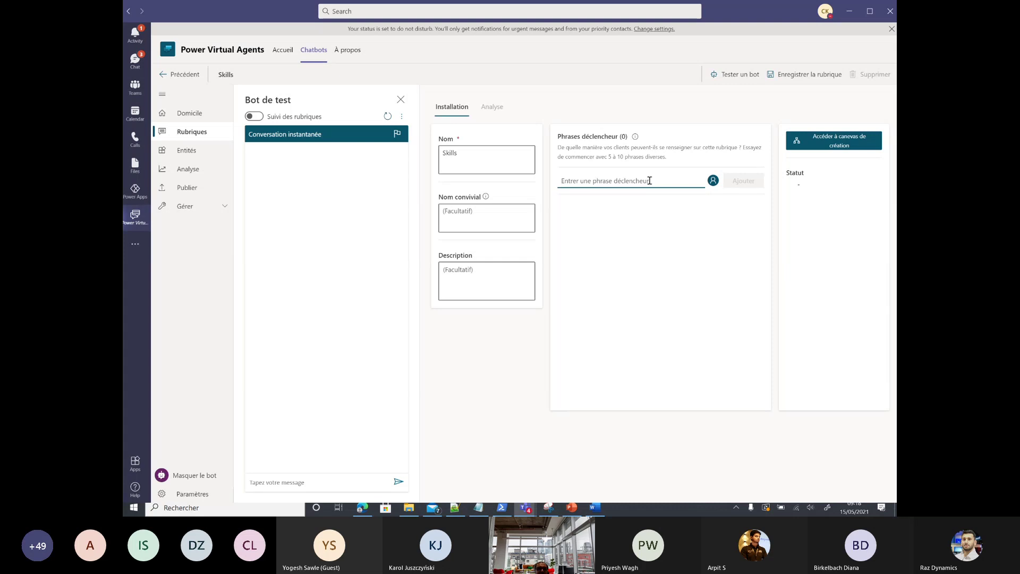
Step: Add trigger phrases: 'I am looking for a consultant', 'I have a customer request', 'I need a ressource for my project', 'I have a staffing request'
left_click(649, 180)
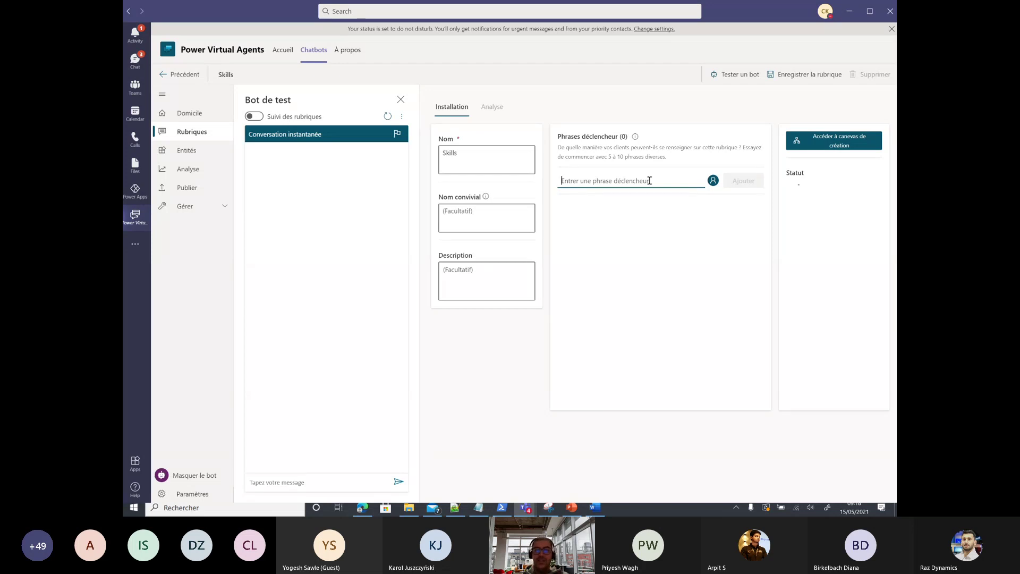
type("I am ")
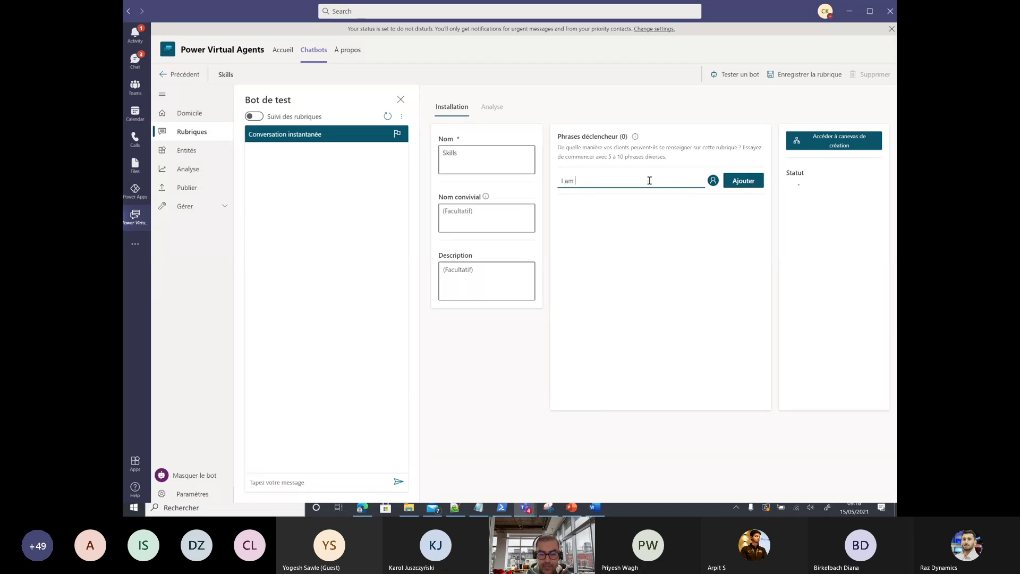
type("looking for")
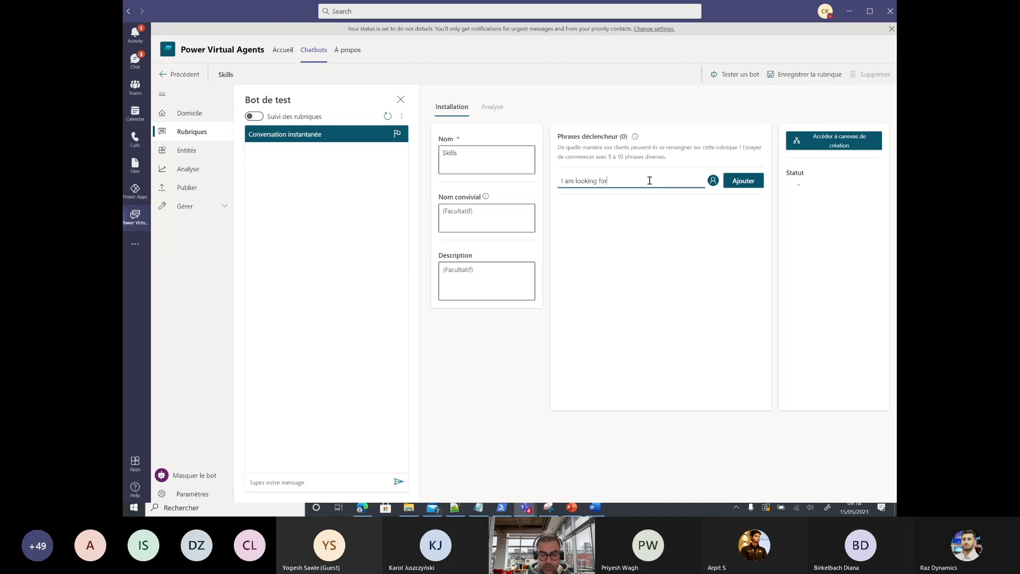
type(" a consultant")
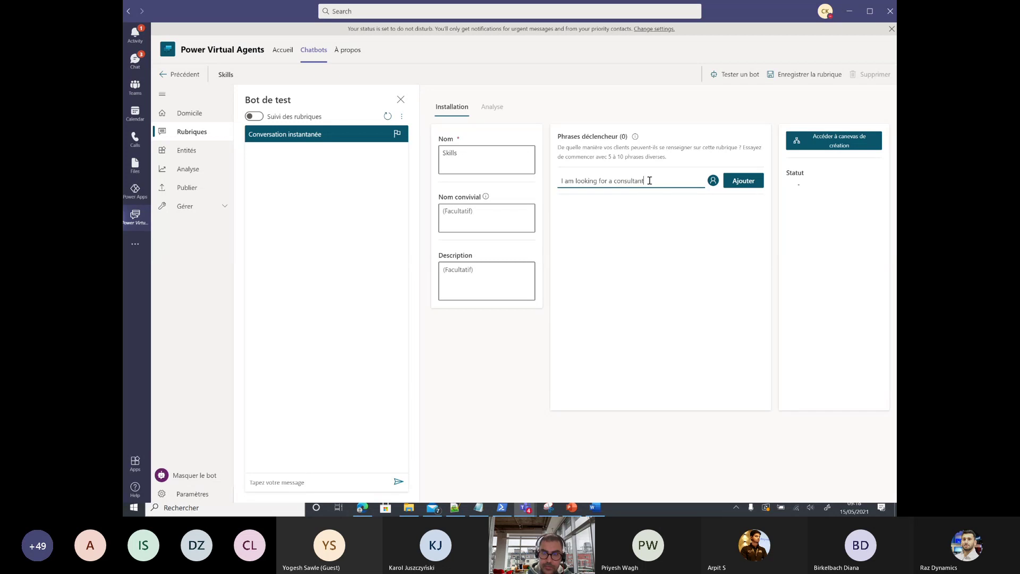
key("Return")
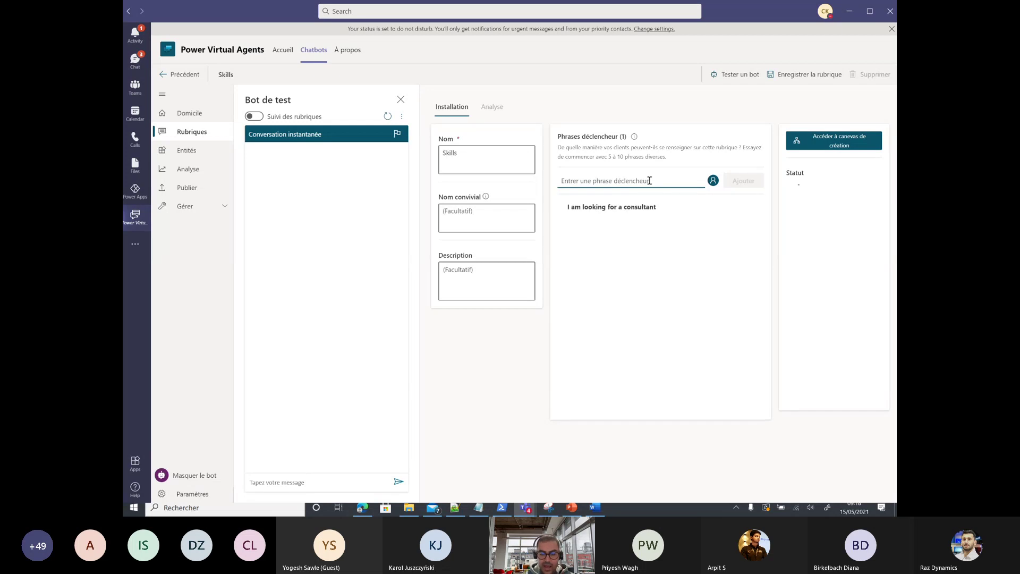
type("I have ")
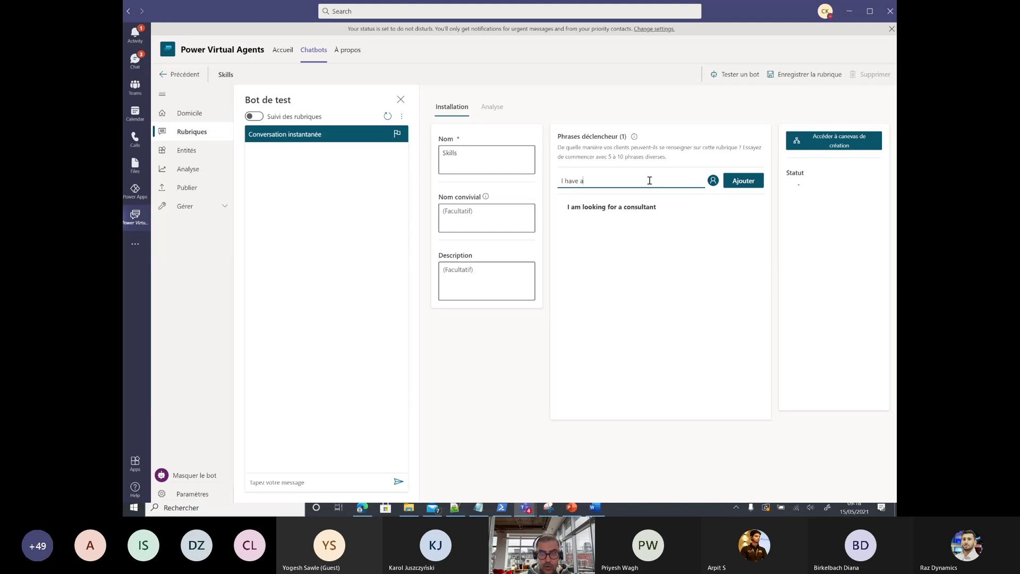
type("a customer request")
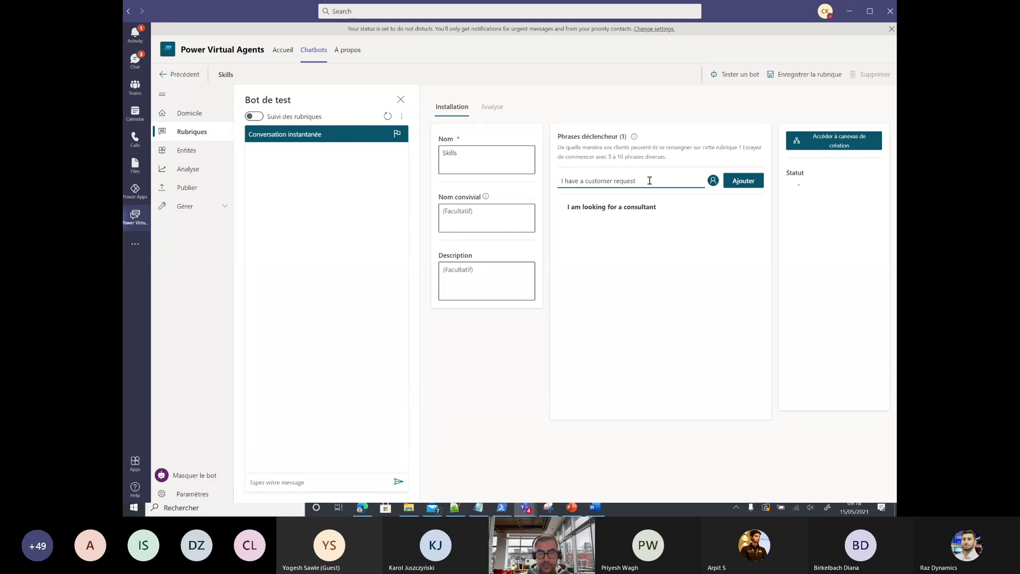
key("Return")
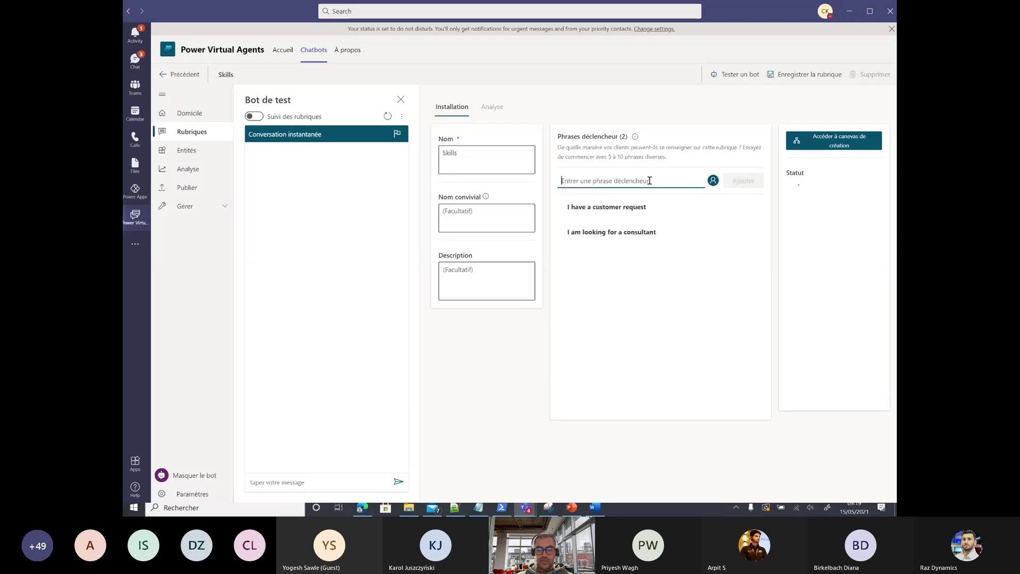
type("I nee")
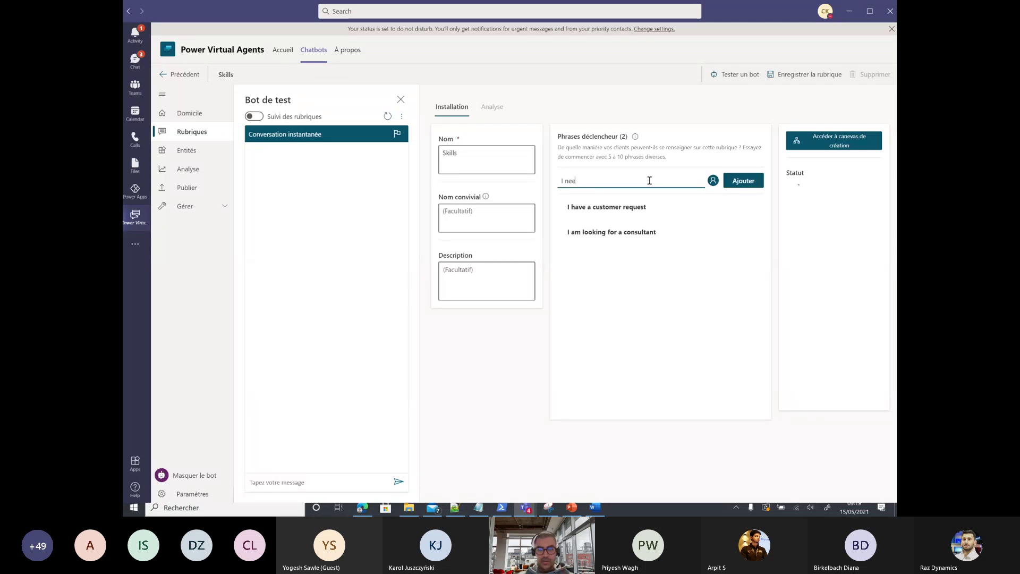
type("d a ress")
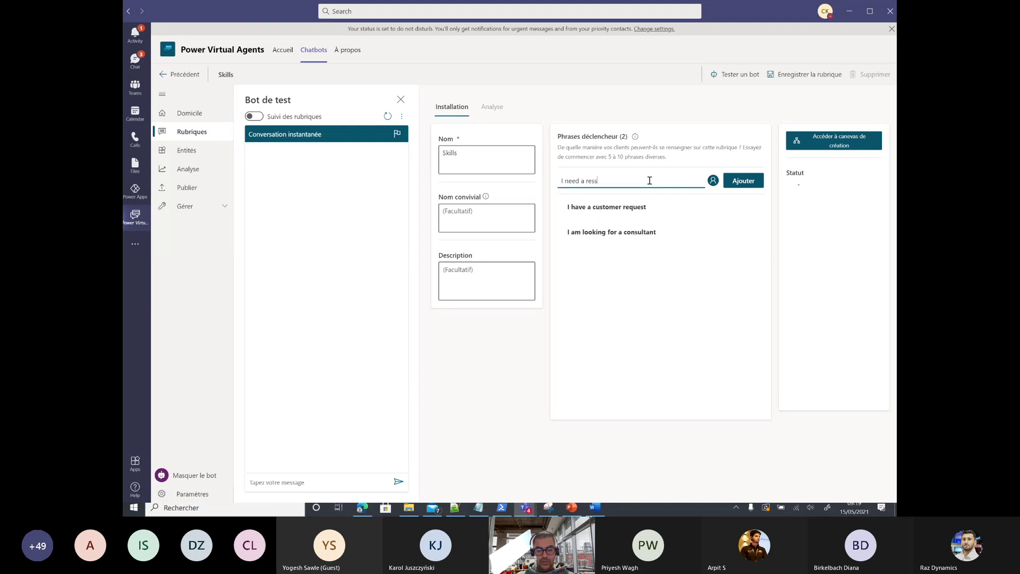
type("ource for my ")
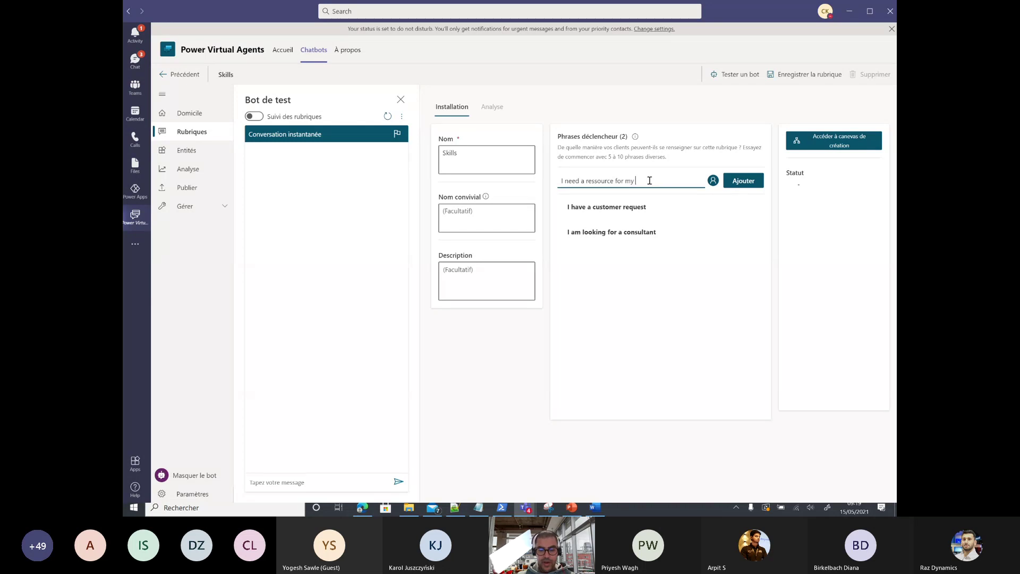
type("project")
key("Return")
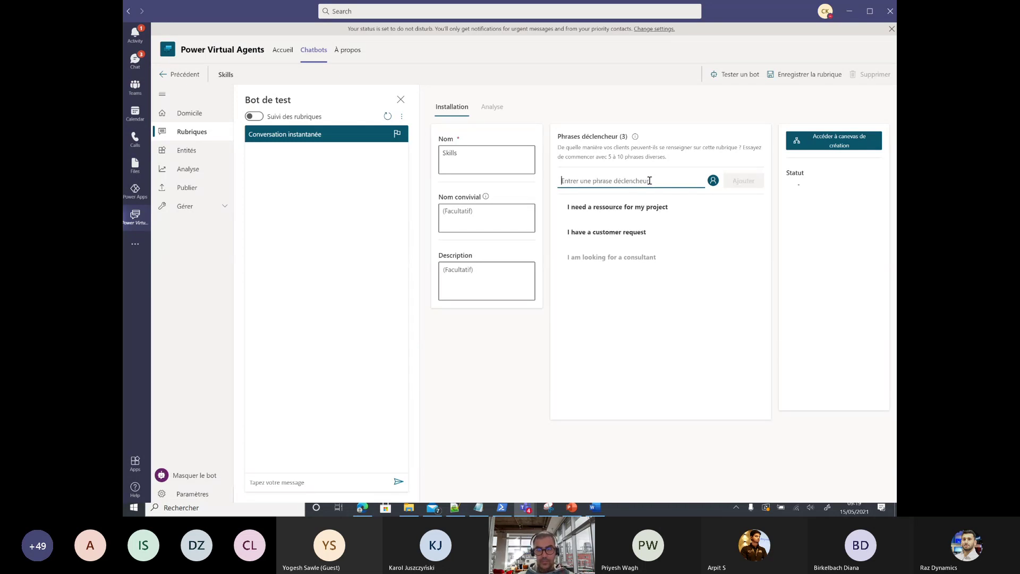
type("I have")
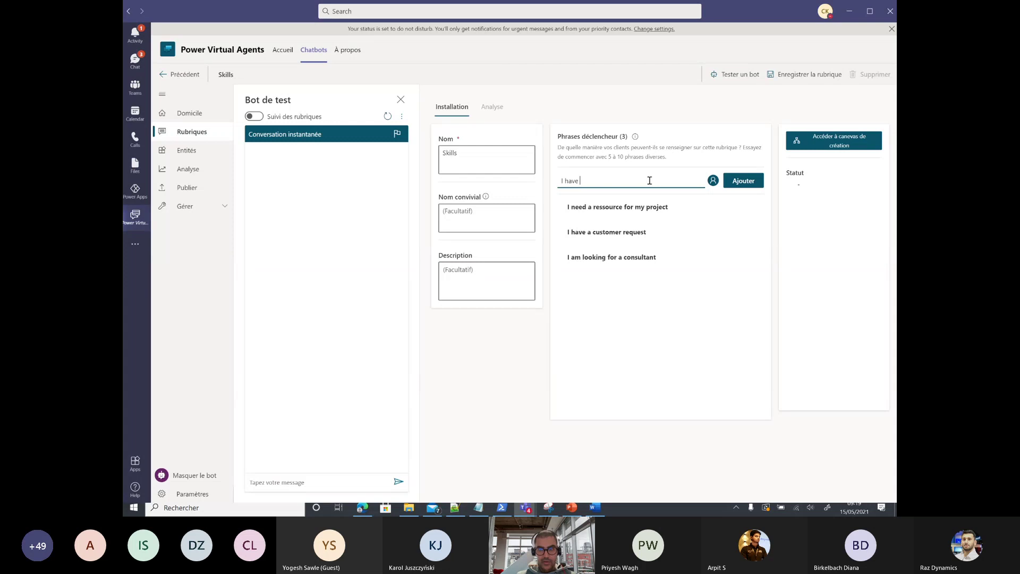
type(" a sta")
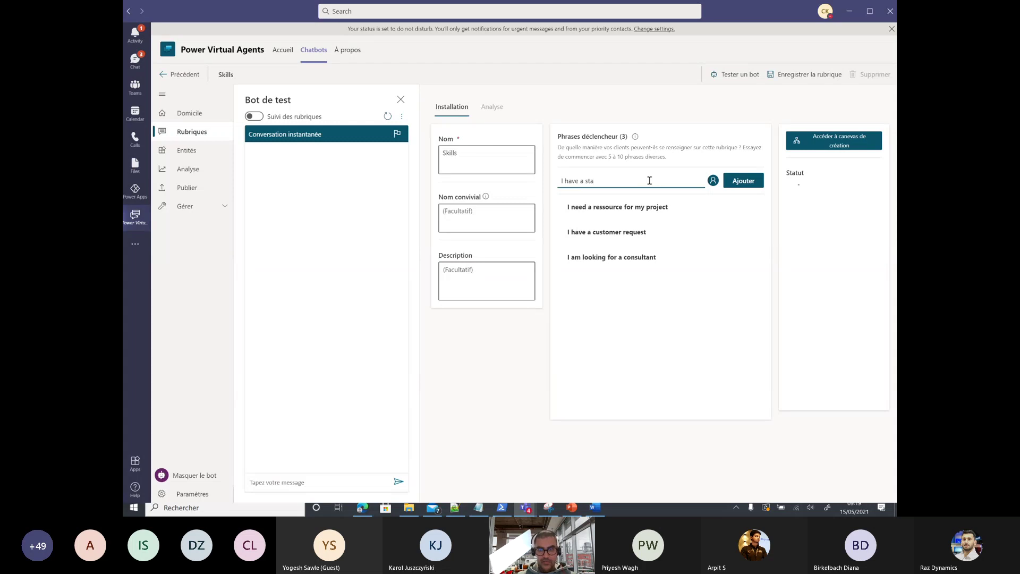
type("ffing request")
key("Return")
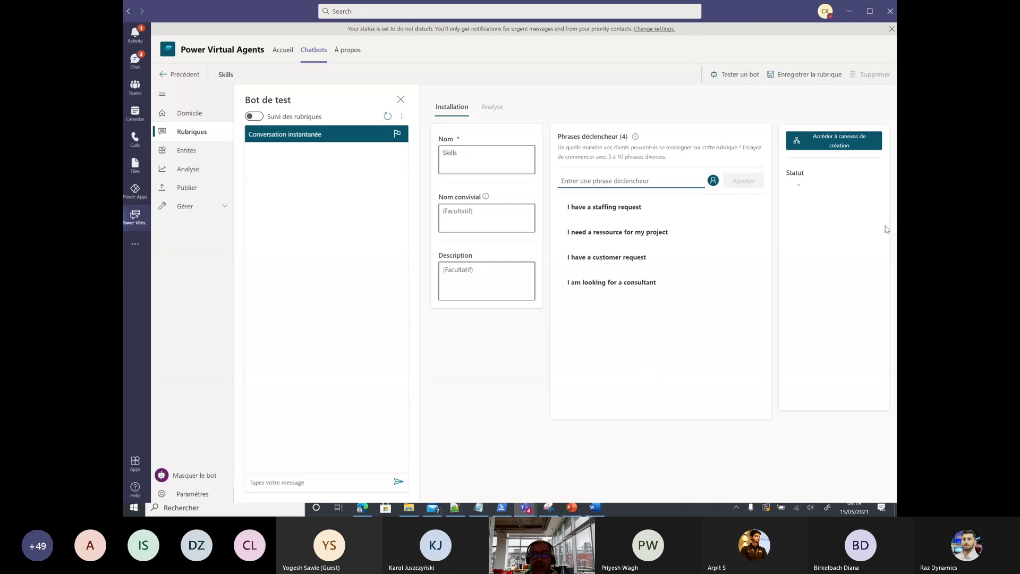
Step: Write the message 'Welcome, I am Alpha your sales assistant. I will help you to identify the right ressource for your requirement'
left_click(847, 145)
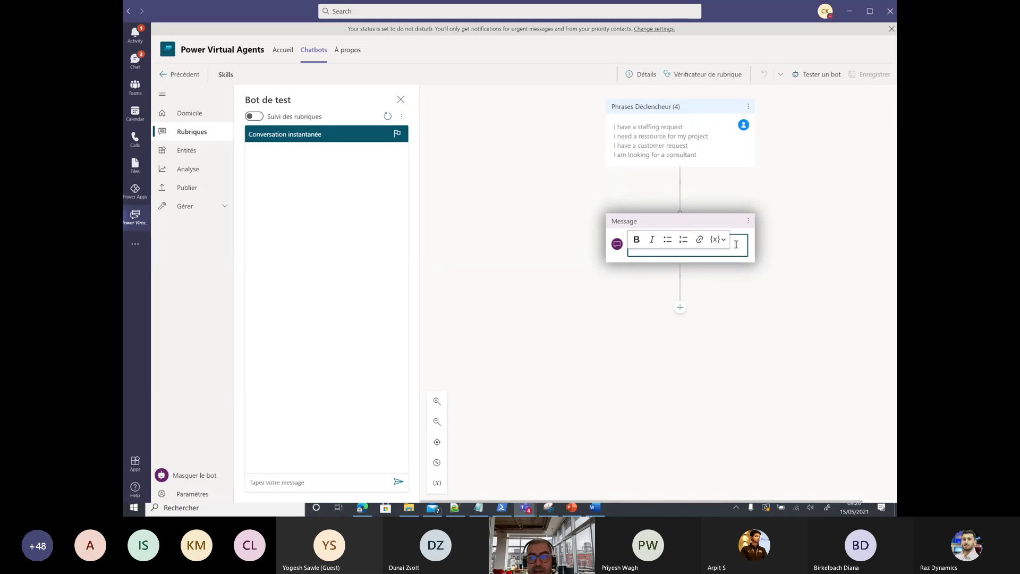
type("W")
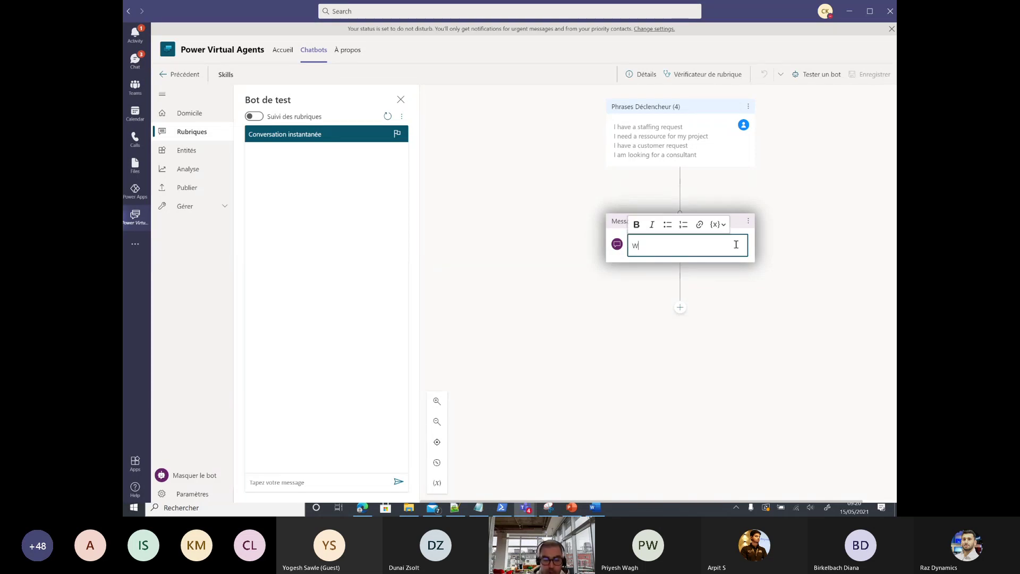
type("elcome")
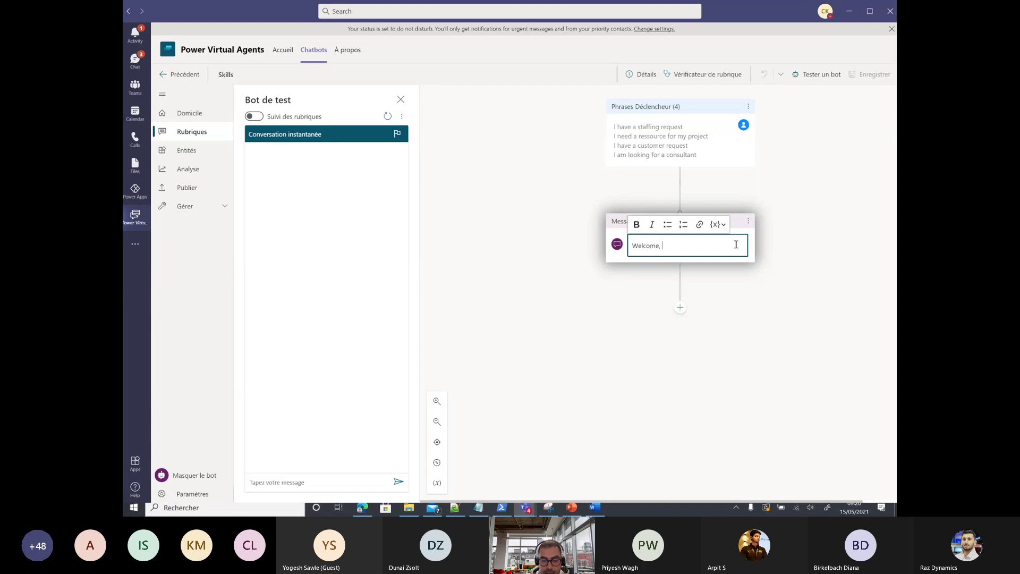
type(", I am Alp")
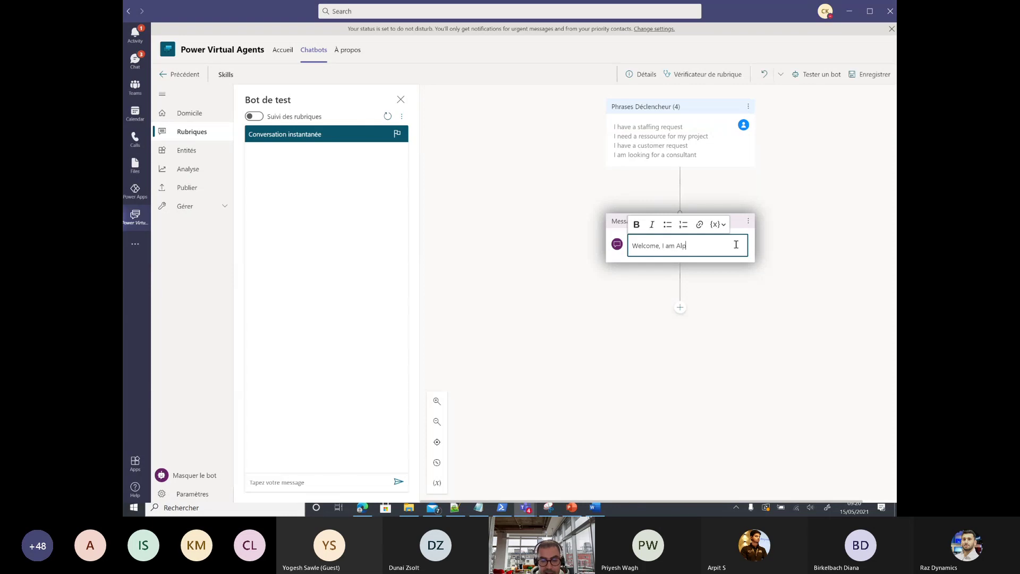
type("ha yout")
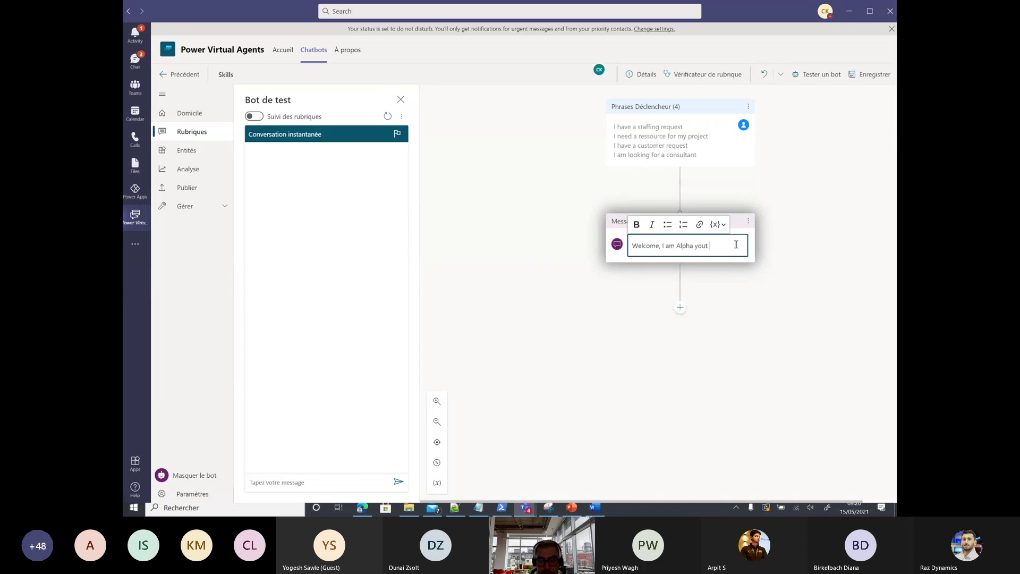
key("BackSpace")
type("r")
type("sales ")
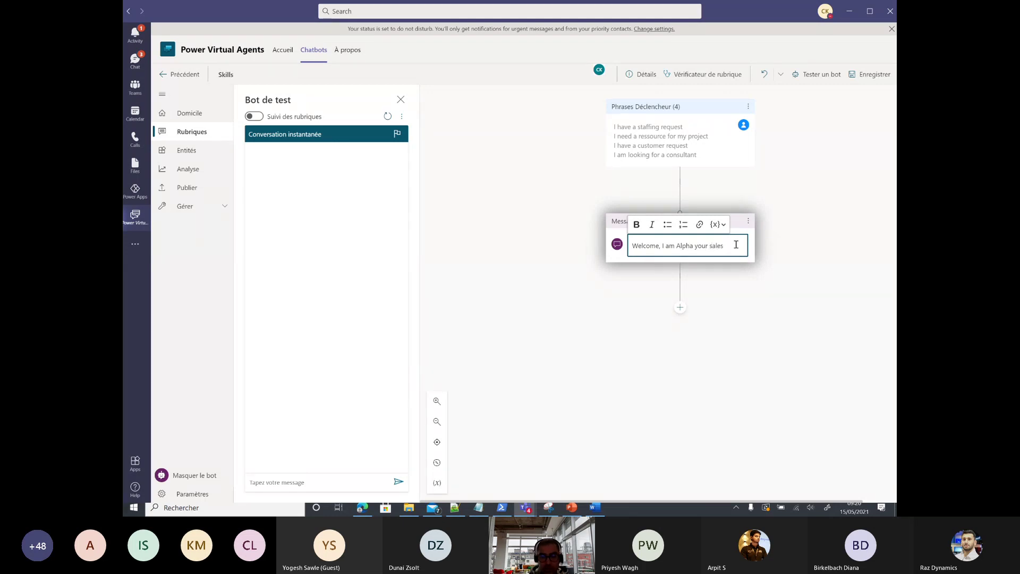
type("assistant")
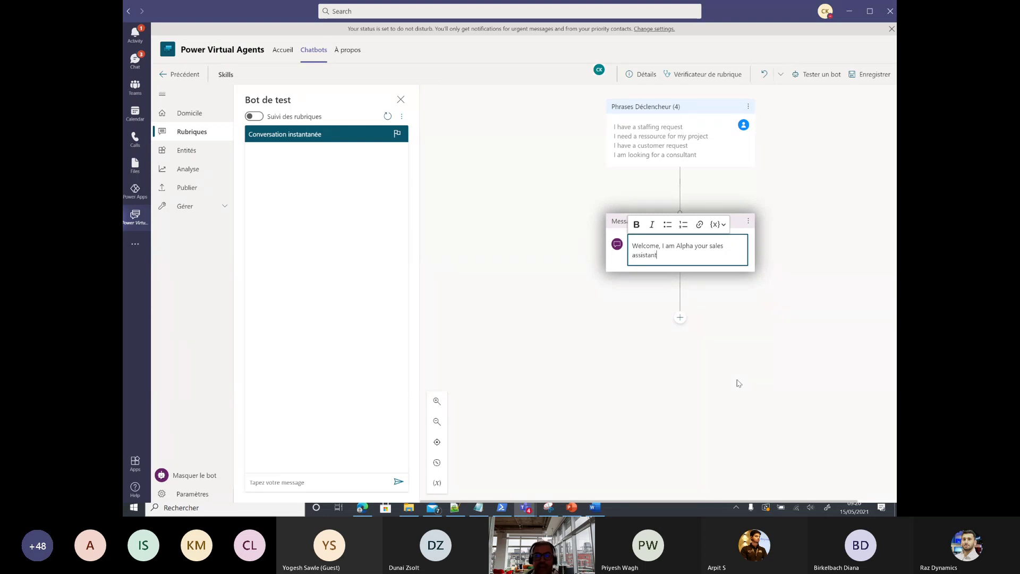
type(".")
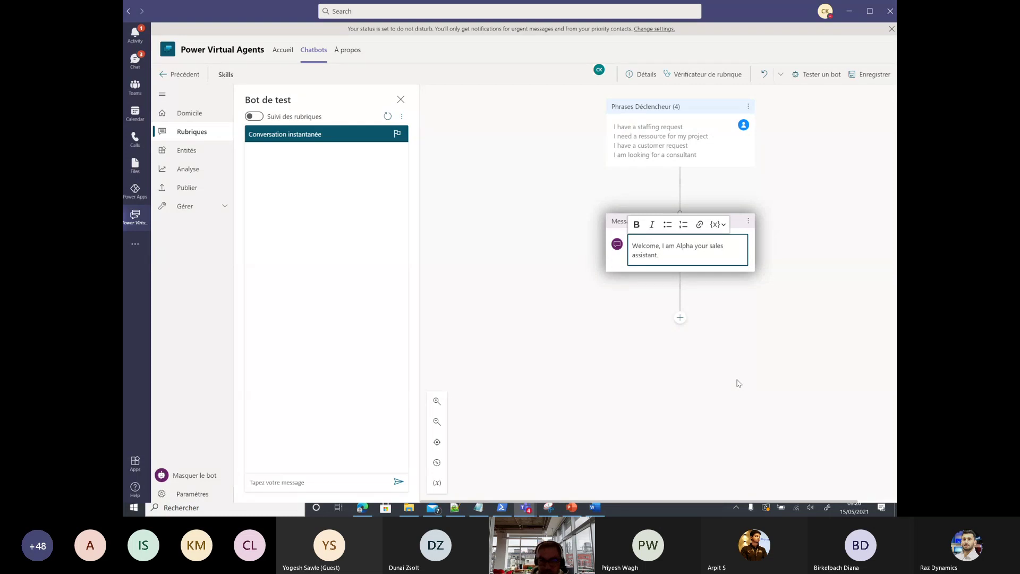
type(" I will hep")
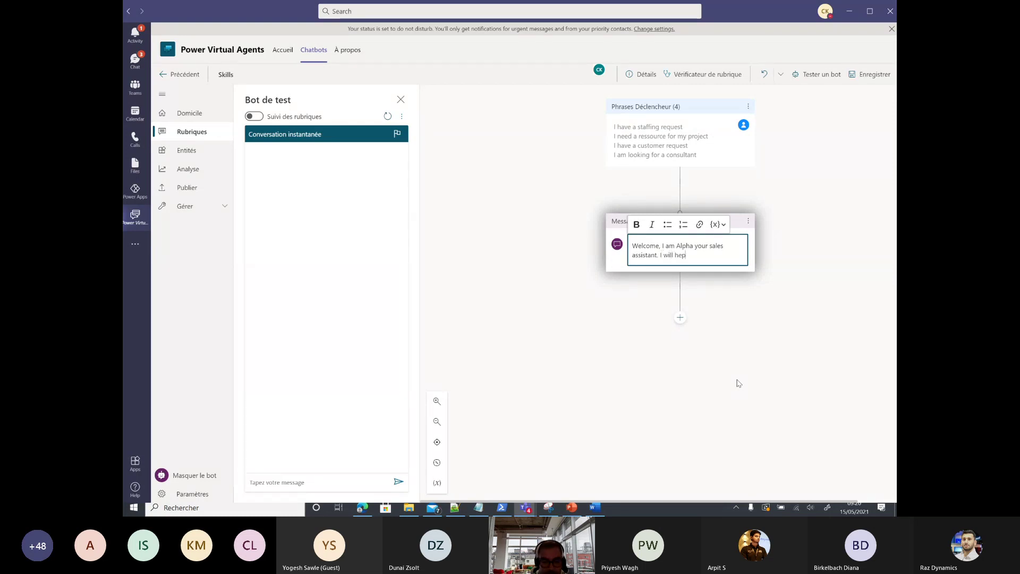
key("BackSpace")
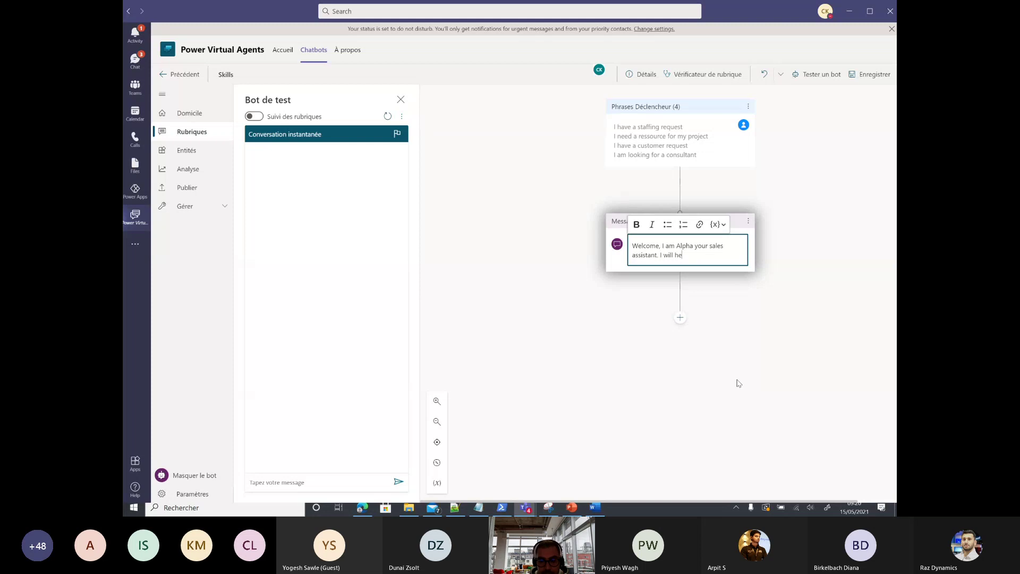
type("lp you to")
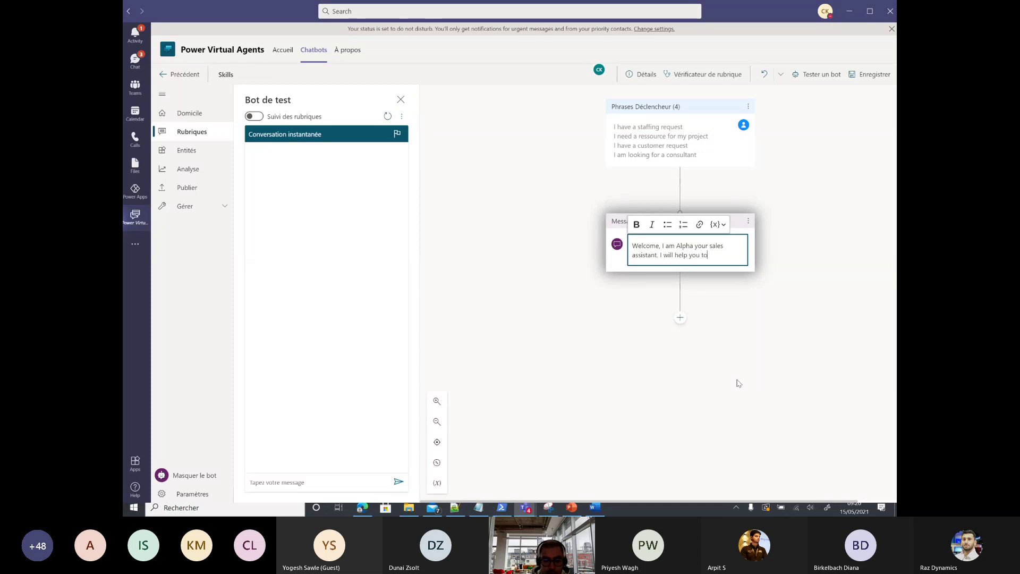
type(" identify the ")
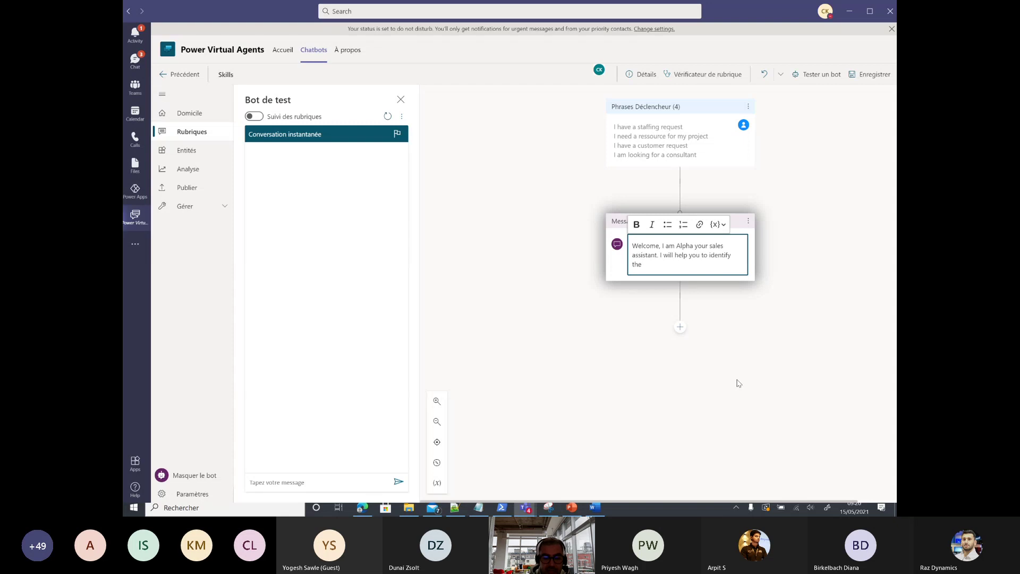
type("right")
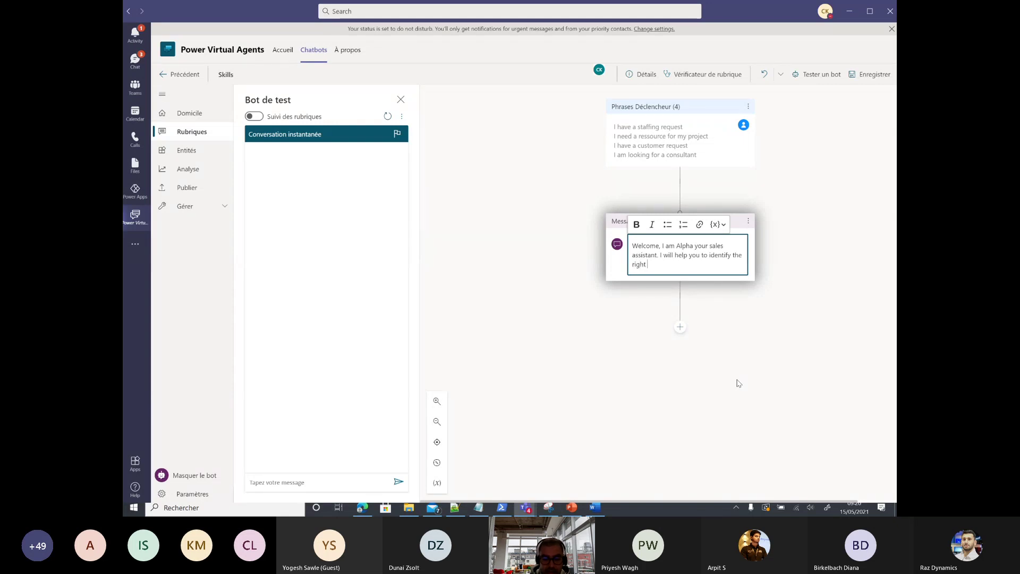
type(" ressource for you ")
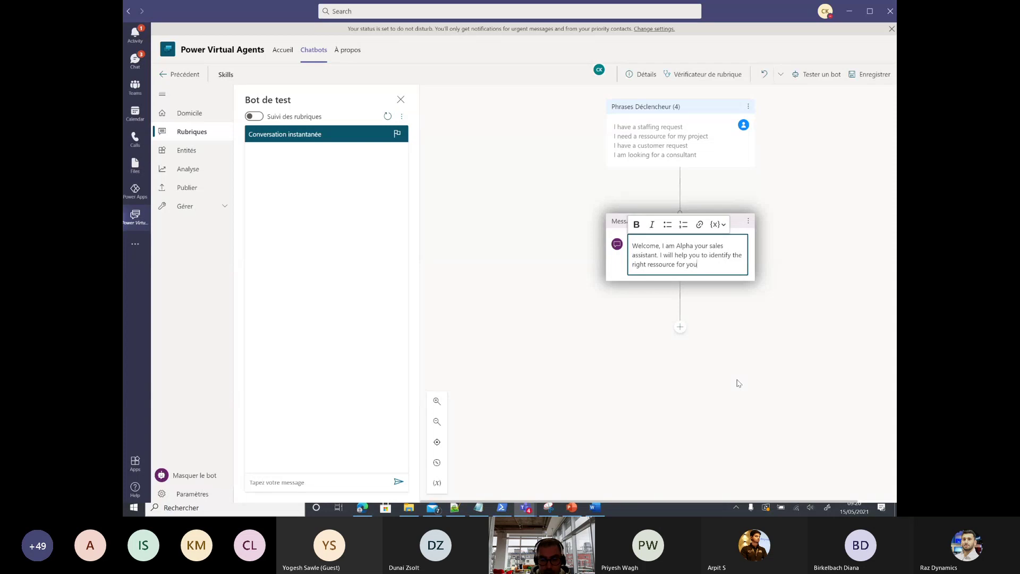
type("r requirement")
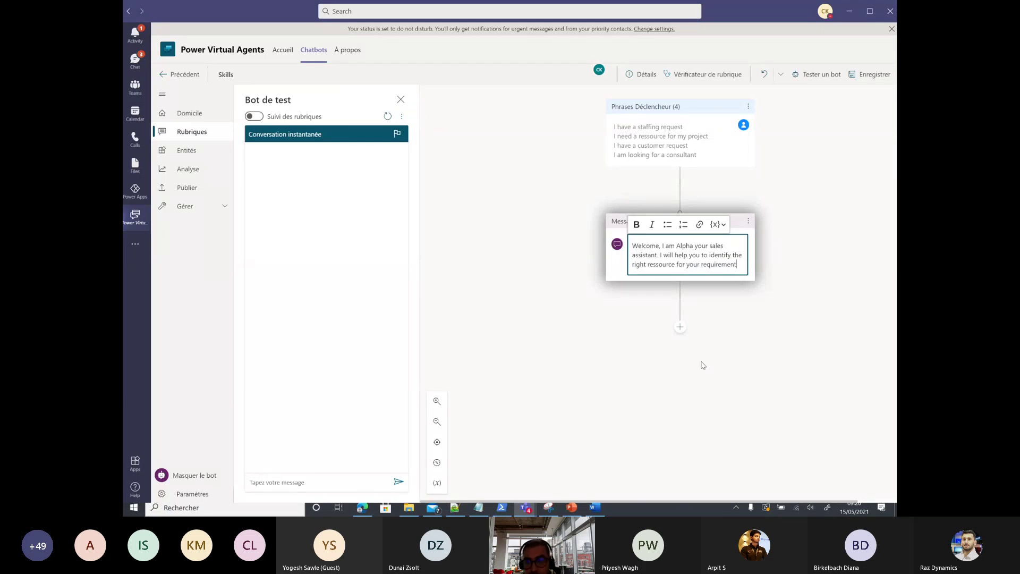
Step: Add a Question node below the message: 'What is the primary skills that you are looking for?'
left_click(679, 328)
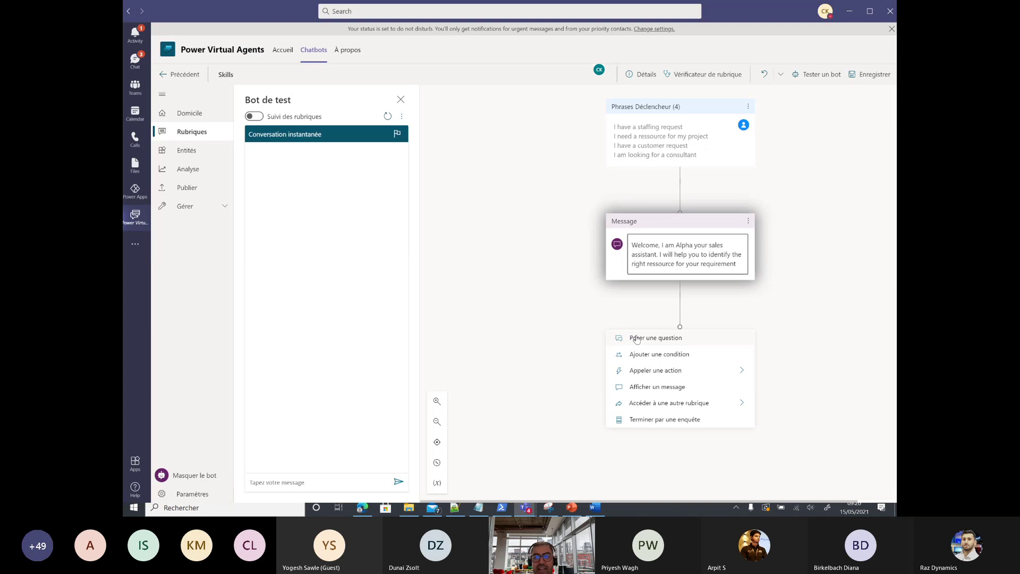
left_click(636, 339)
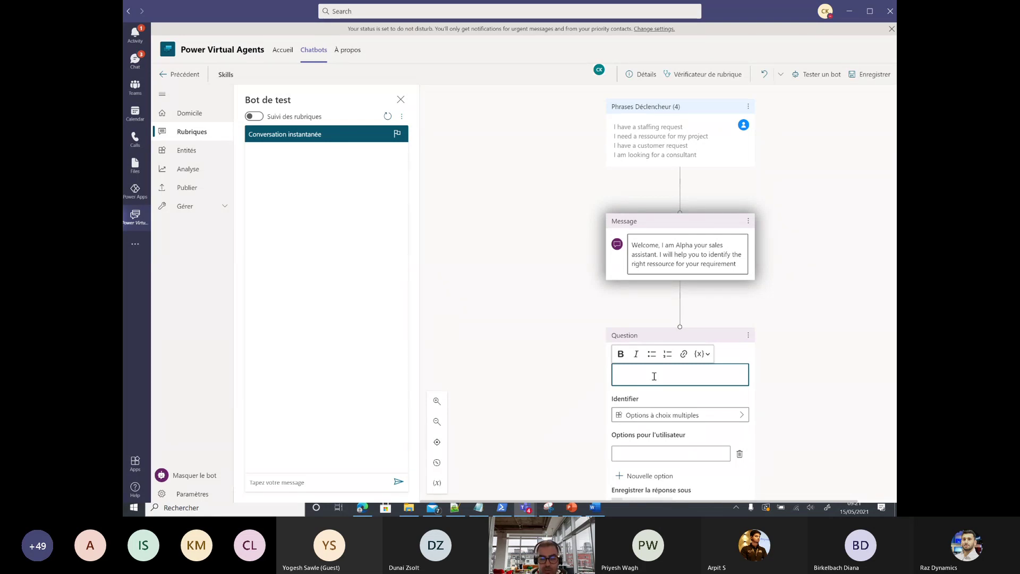
type("What ")
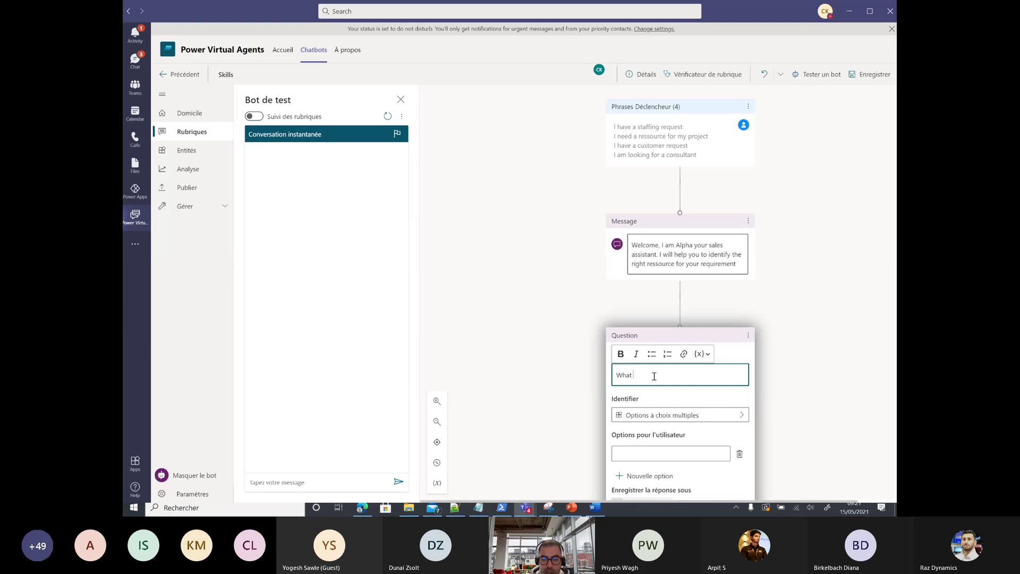
type("is the ma")
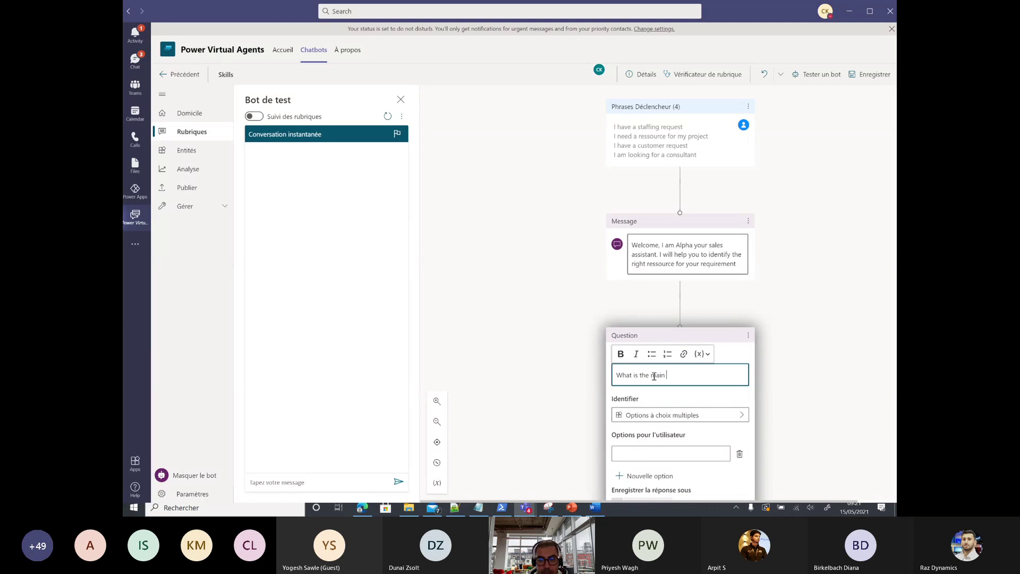
type("in")
key("BackSpace")
key("BackSpace")
key("BackSpace")
key("BackSpace")
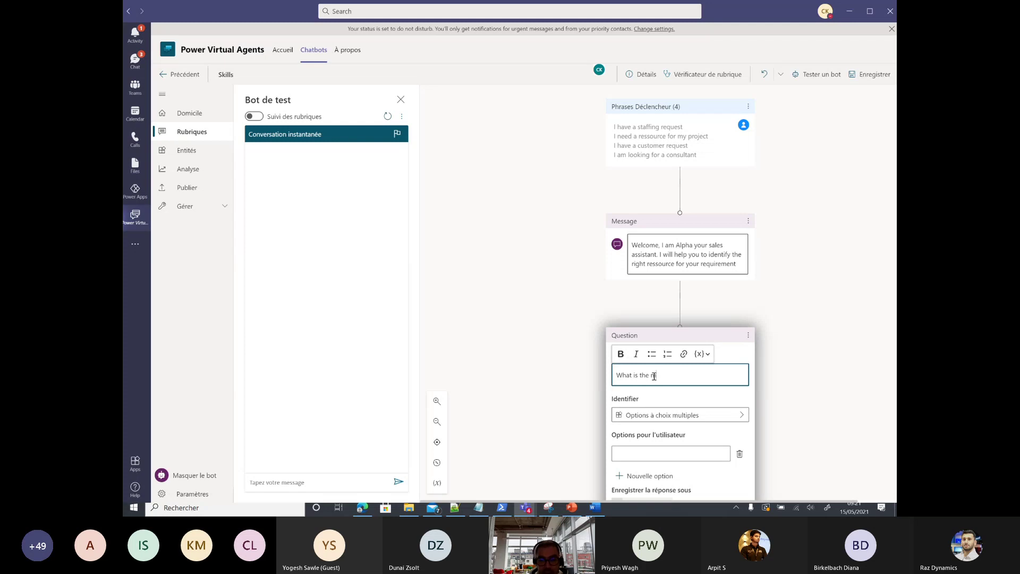
type("primary ")
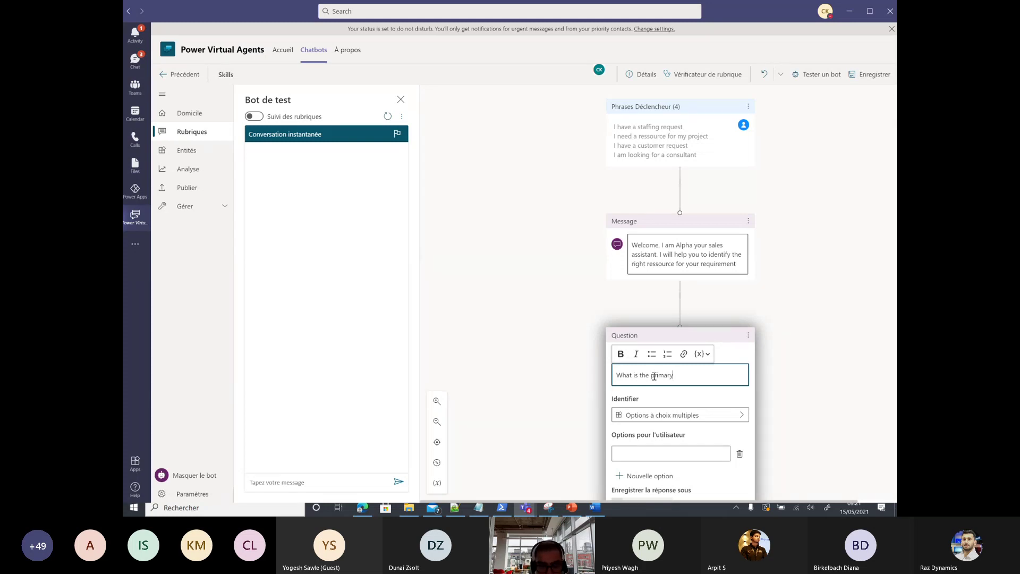
type("skill")
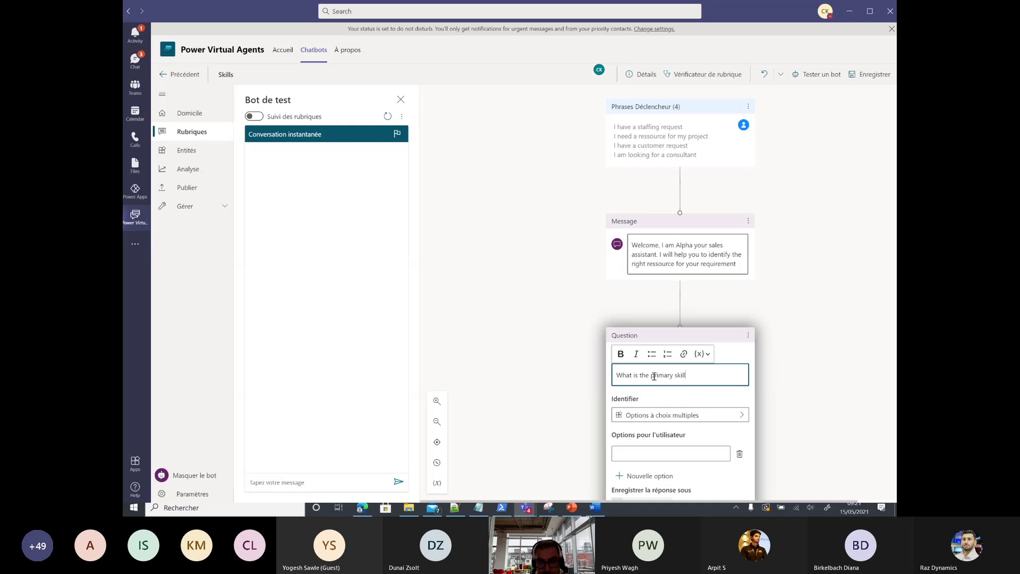
type("s that y")
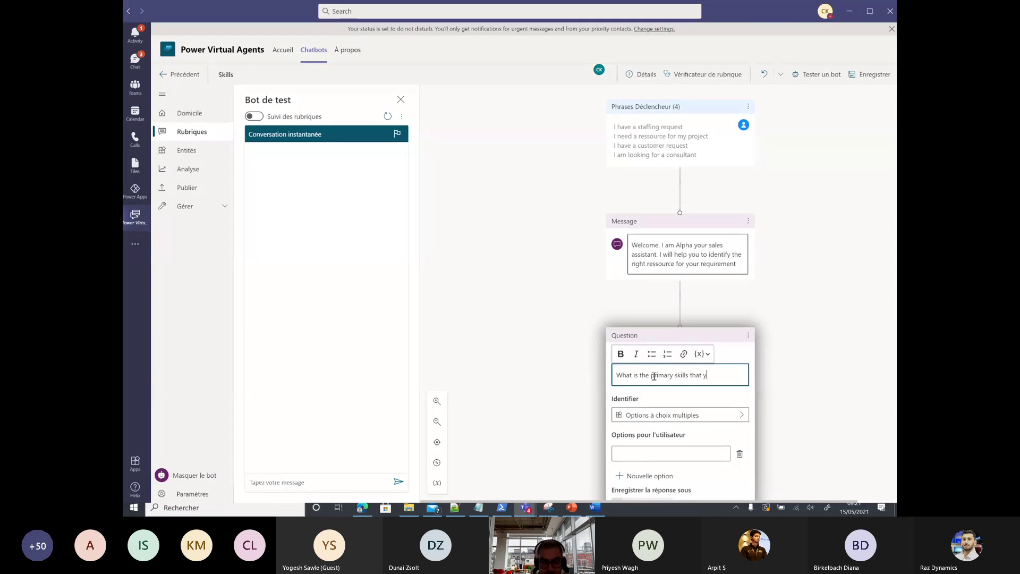
type("ou are looking")
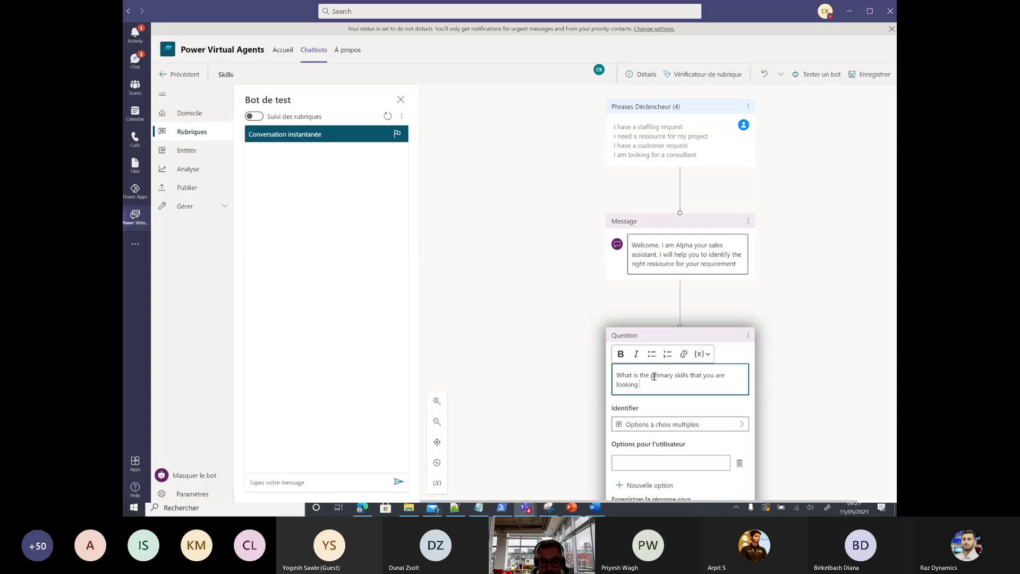
type(" for?")
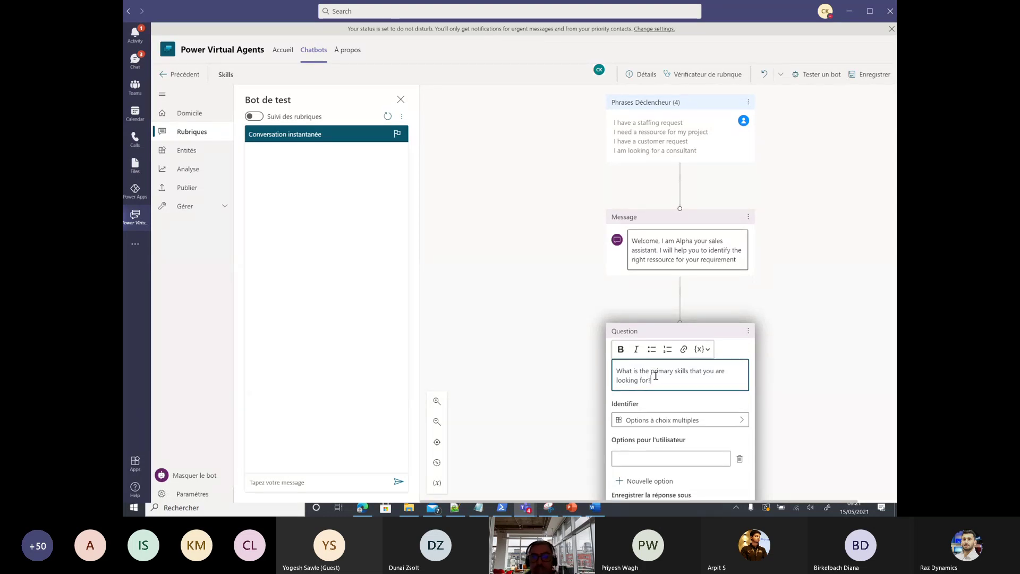
scroll(542, 333, "down", 1)
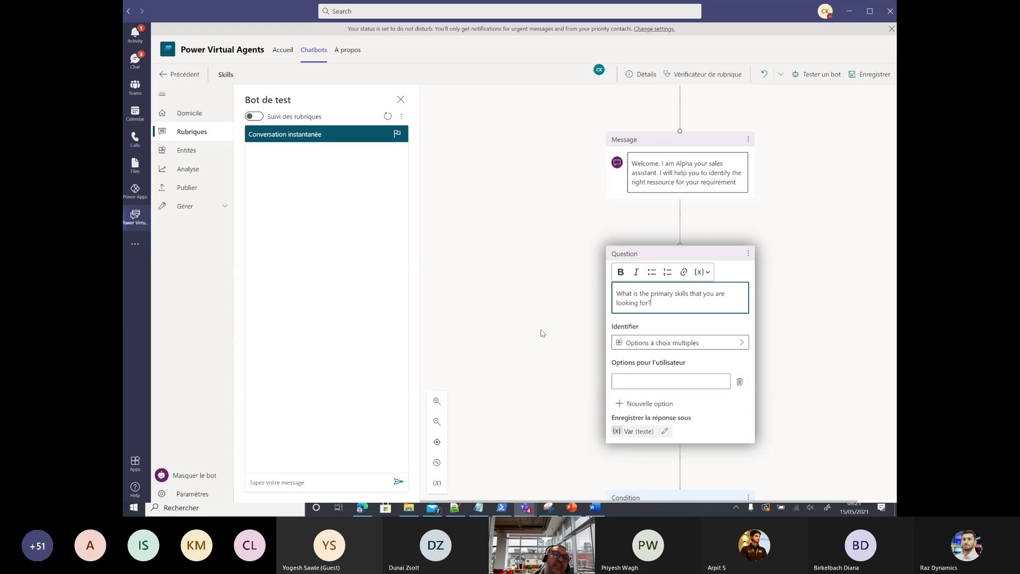
scroll(551, 345, "down", 1)
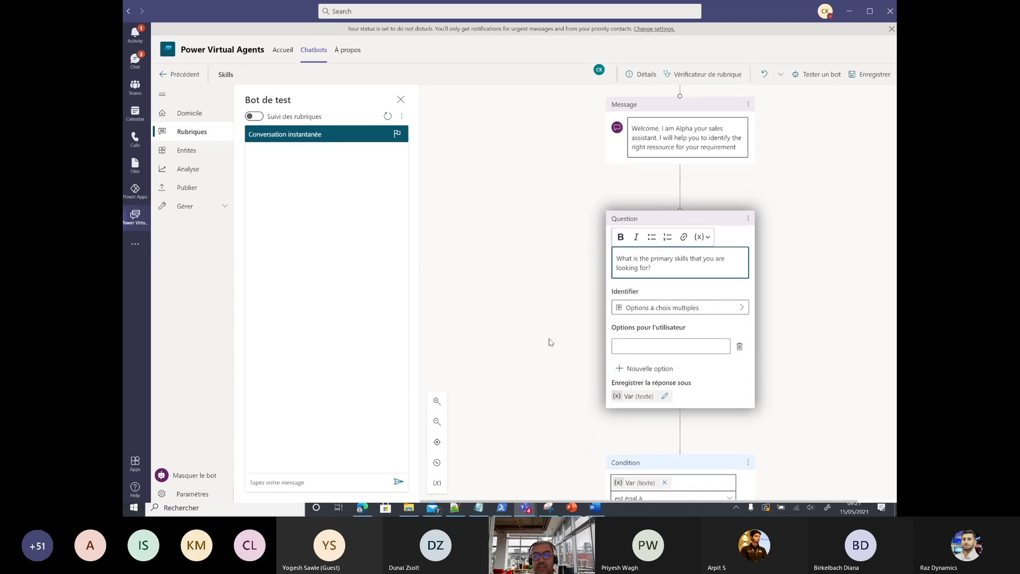
Step: Identify the answer as the user's full response and rename its variable to vSkills
left_click(700, 310)
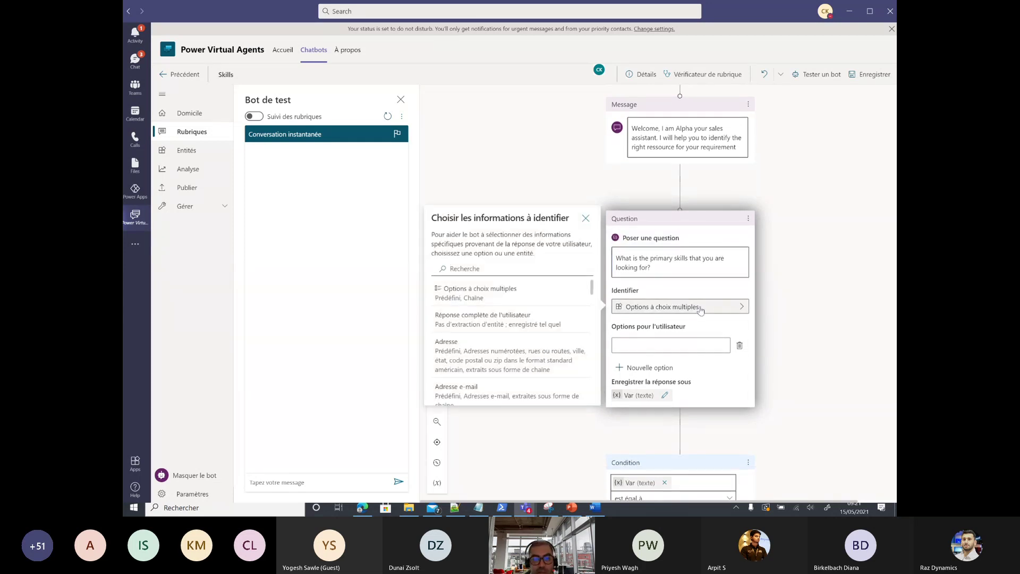
left_click(515, 325)
left_click(632, 341)
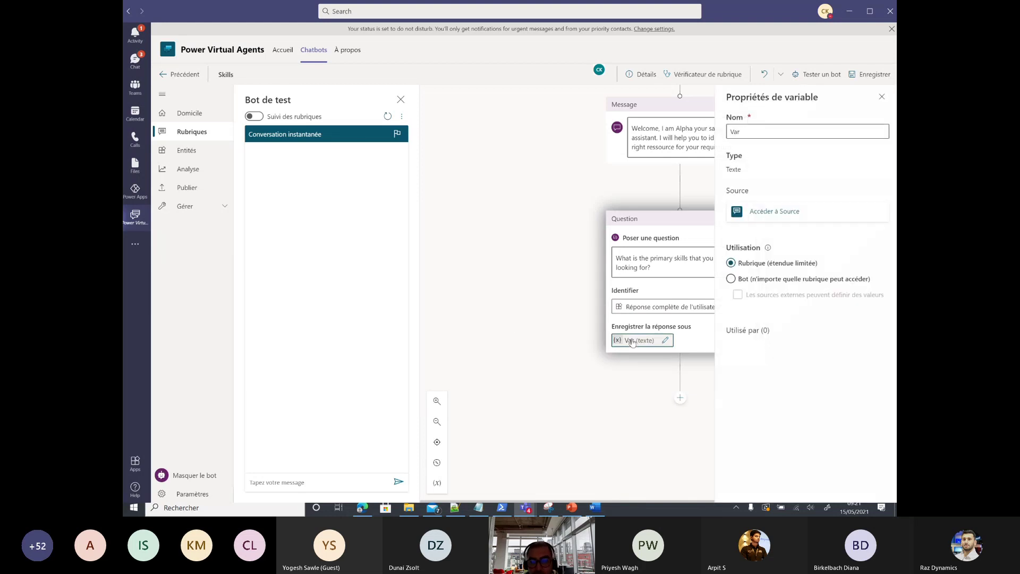
double_click(762, 131)
key("BackSpace")
type("v")
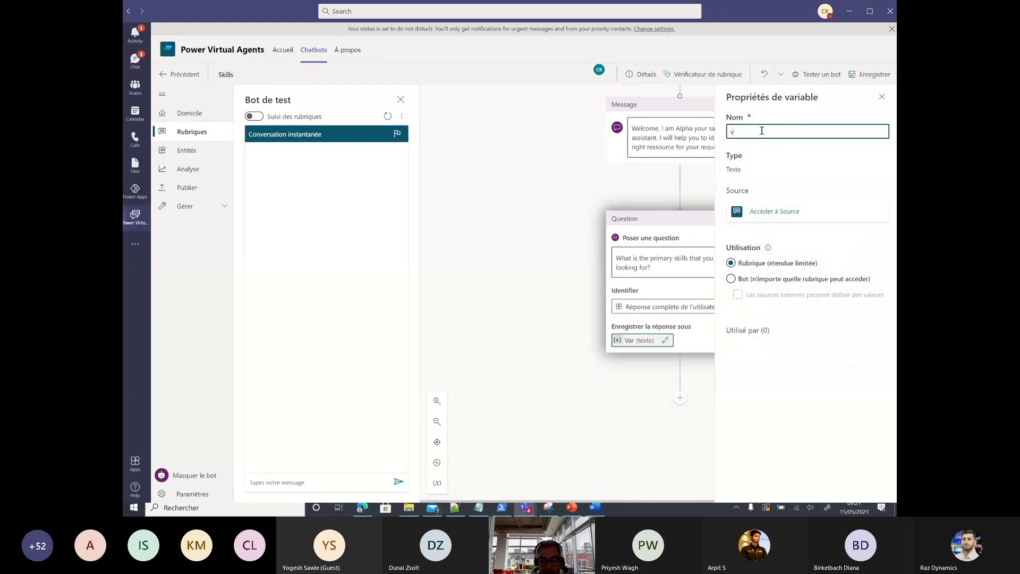
type("Skills")
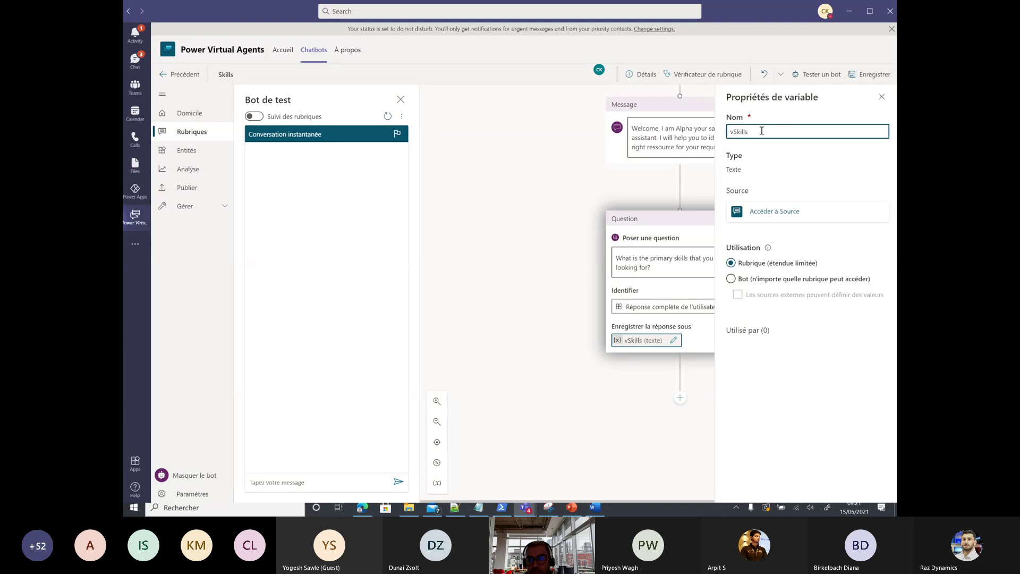
left_click(635, 382)
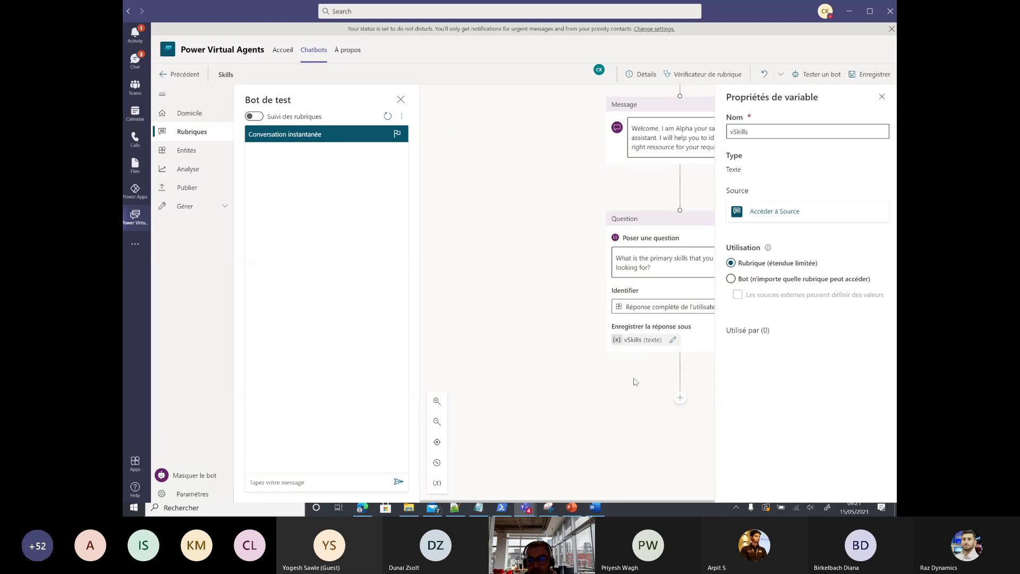
left_click(881, 97)
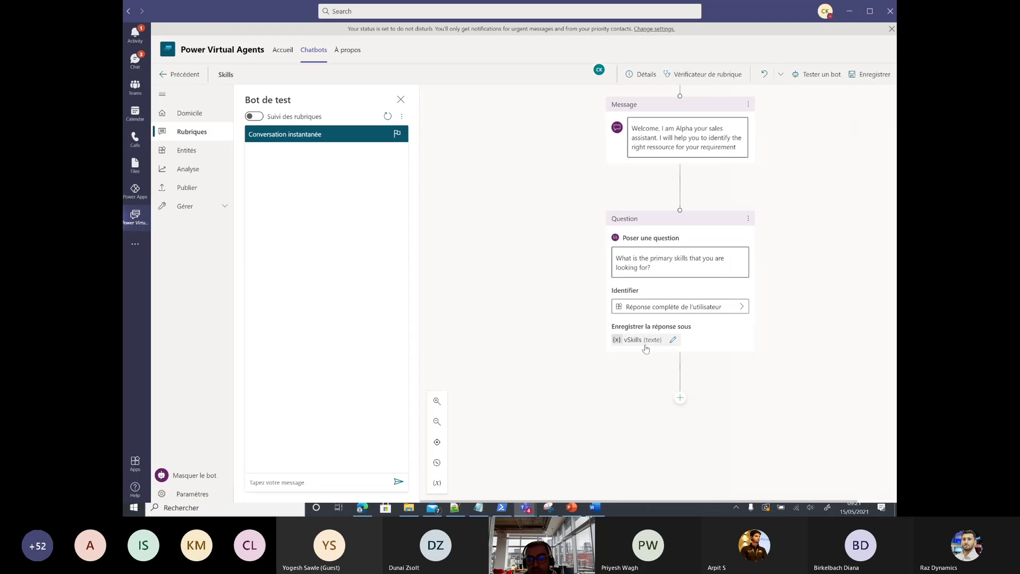
Step: Save the Skills topic
left_click(857, 70)
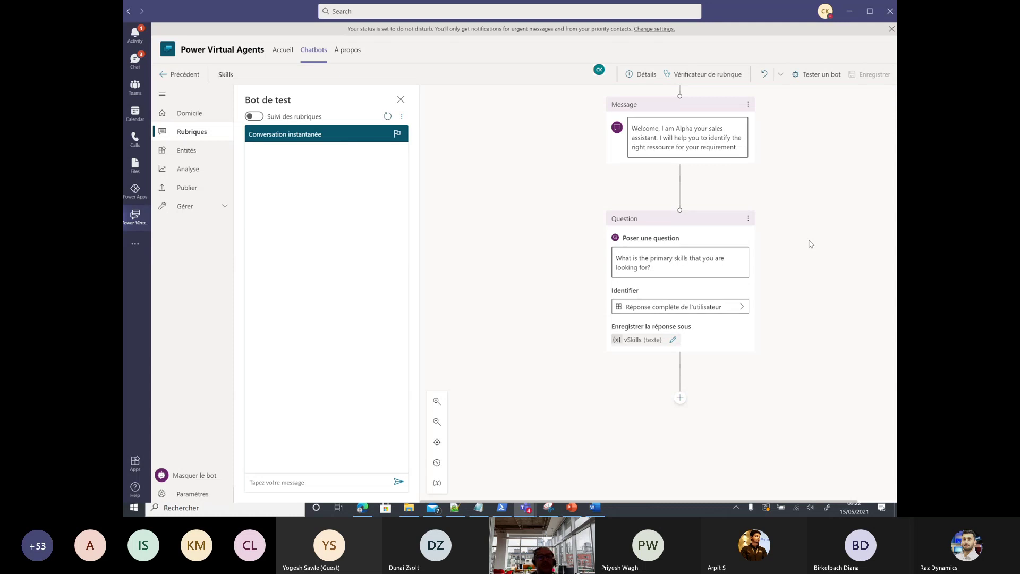
Step: Add a 'Call an action' step under the skills question and choose to create a new flow
left_click(680, 397)
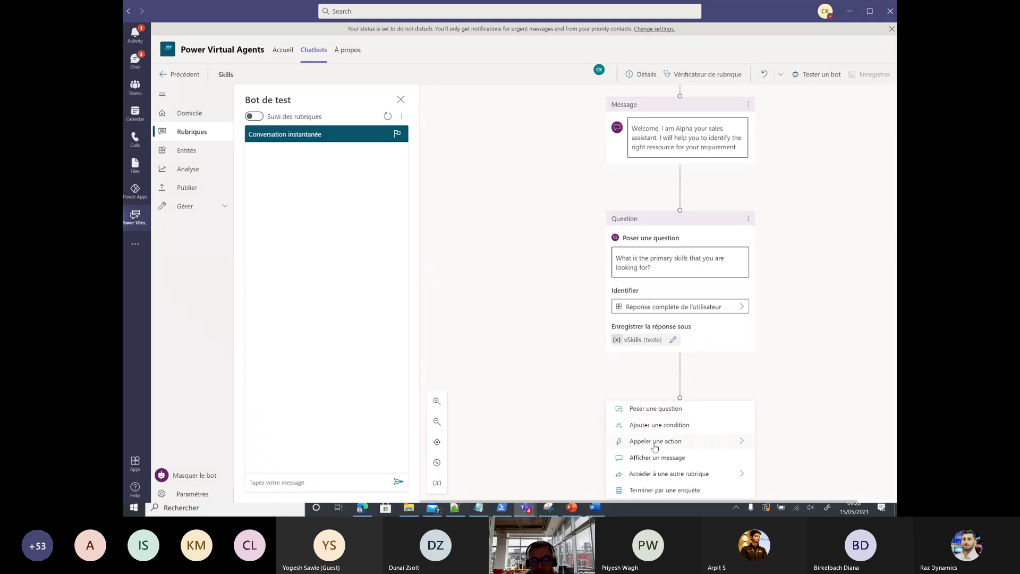
scroll(658, 446, "down", 1)
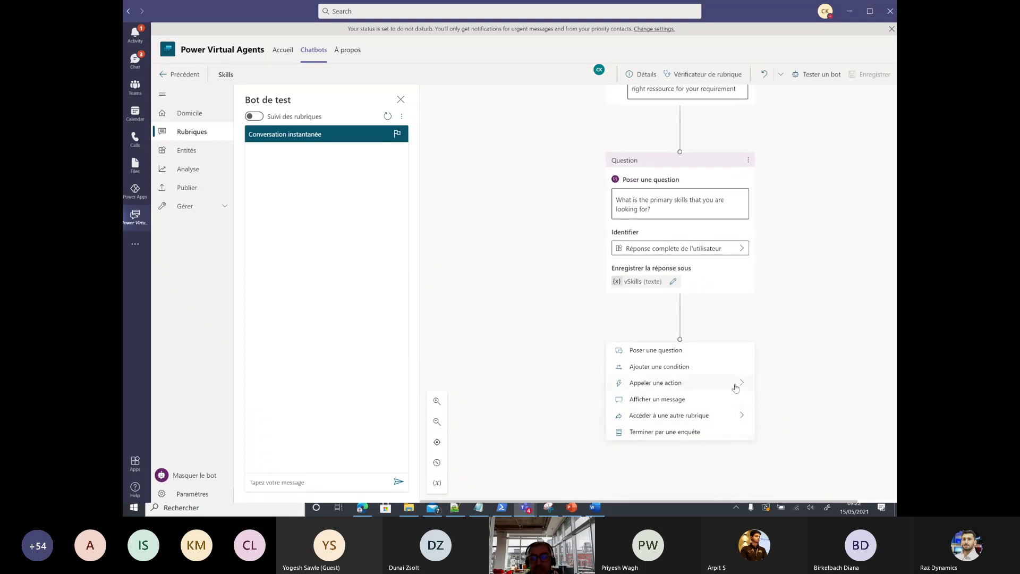
left_click(740, 386)
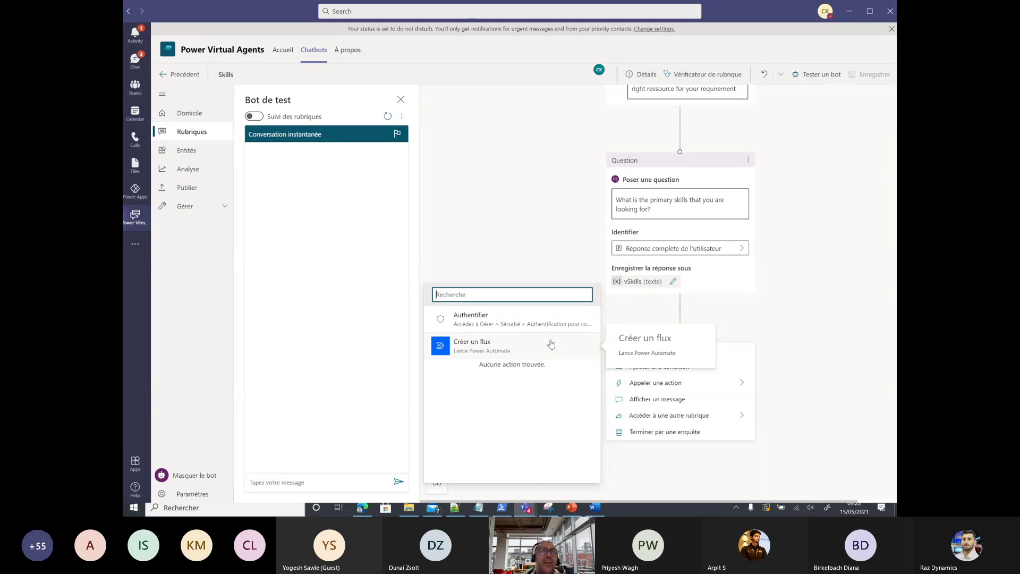
left_click(550, 344)
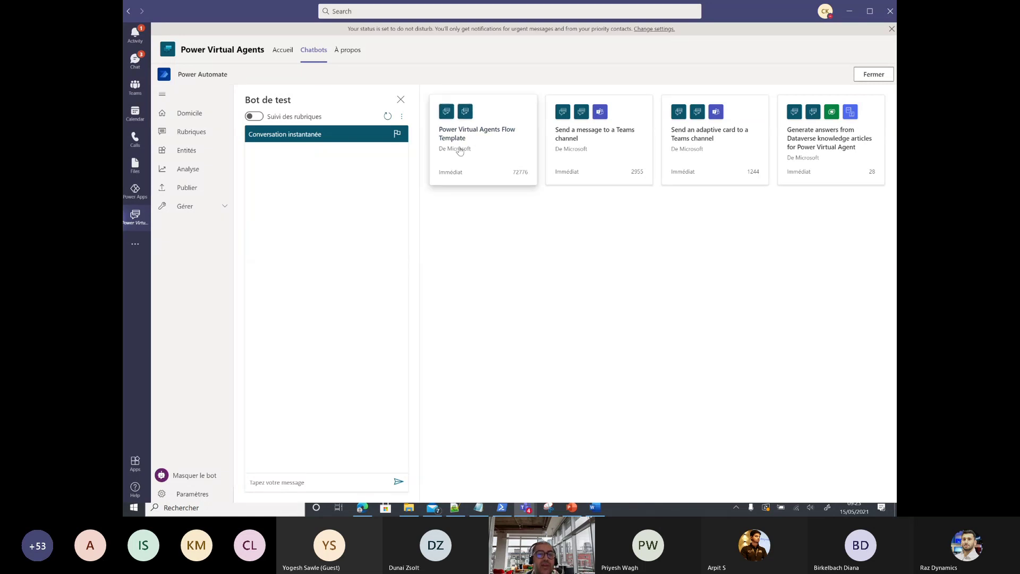
Step: Start from the Power Virtual Agents Flow Template and rename the flow LookForAConsultanr
left_click(495, 141)
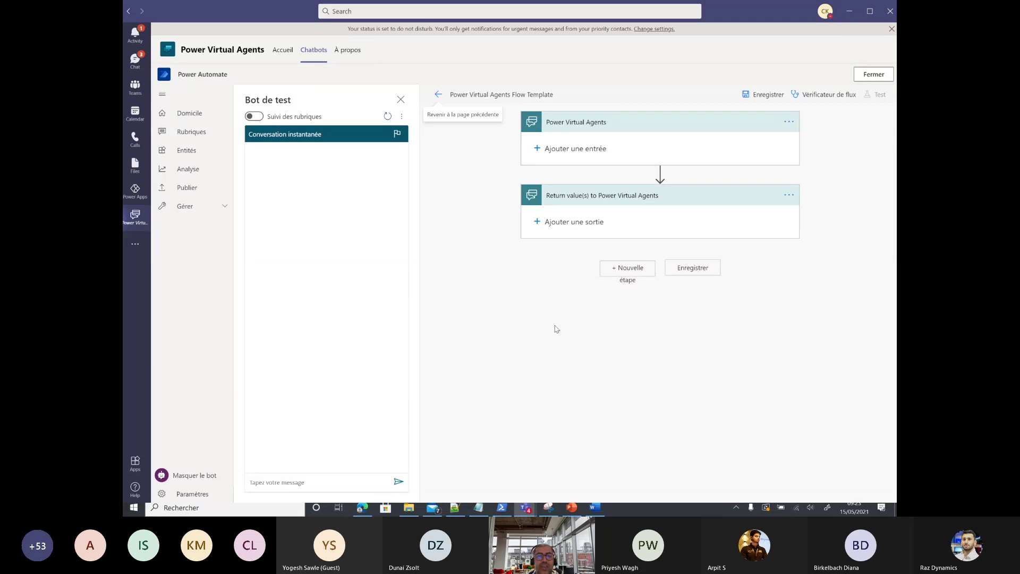
left_click(507, 99)
triple_click(509, 97)
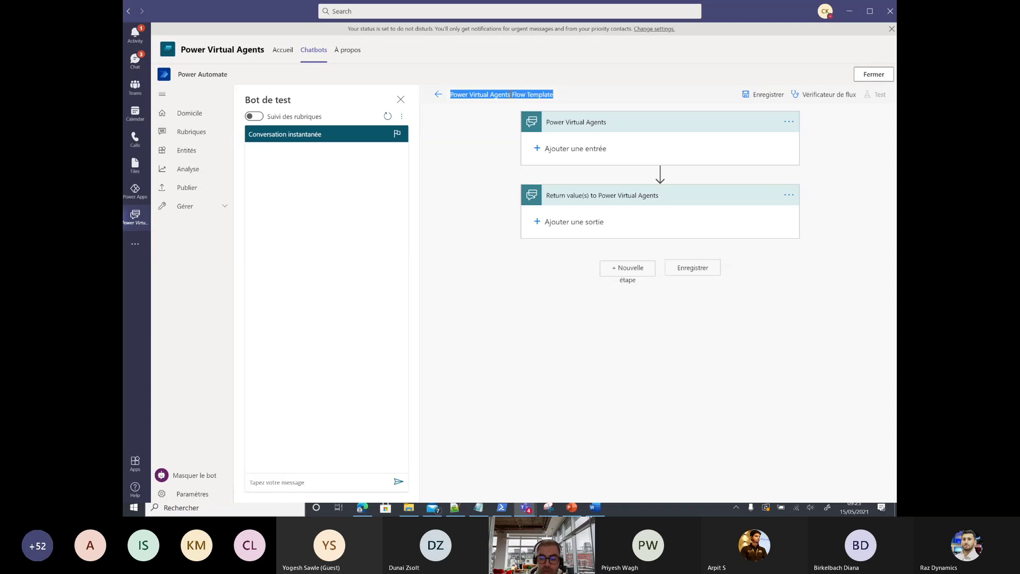
key("BackSpace")
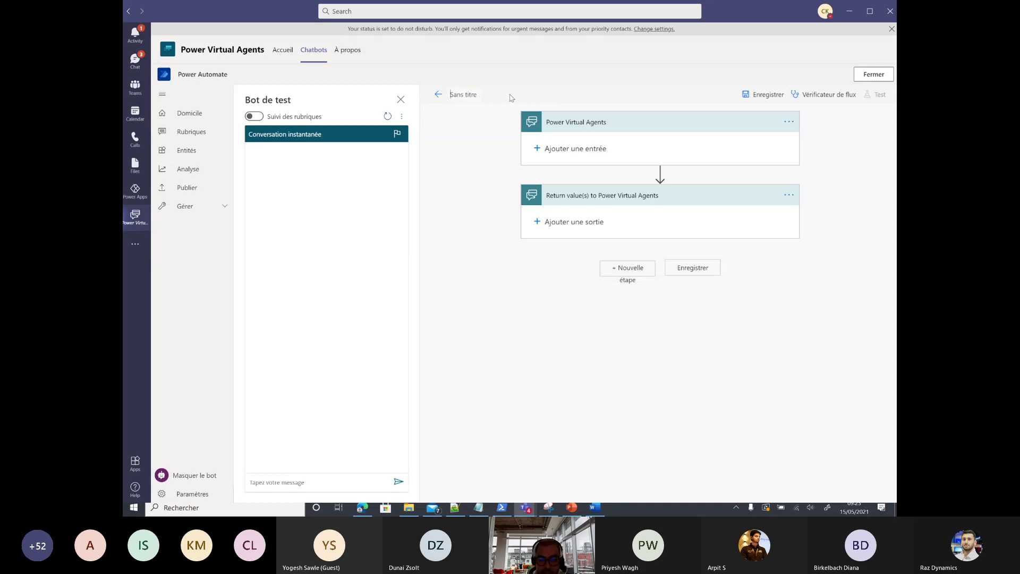
type("LookFor")
type("ACo")
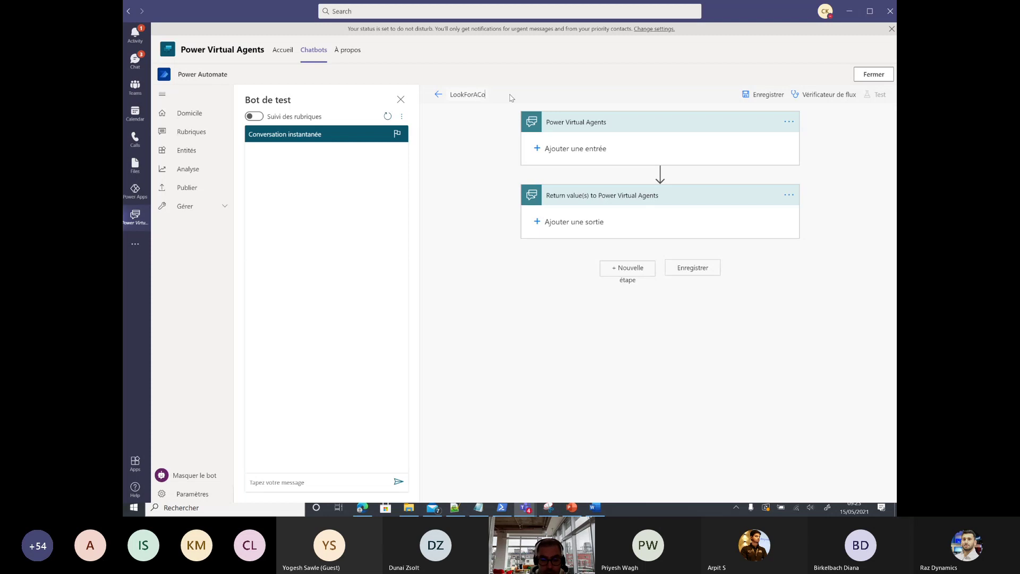
type("nsultn")
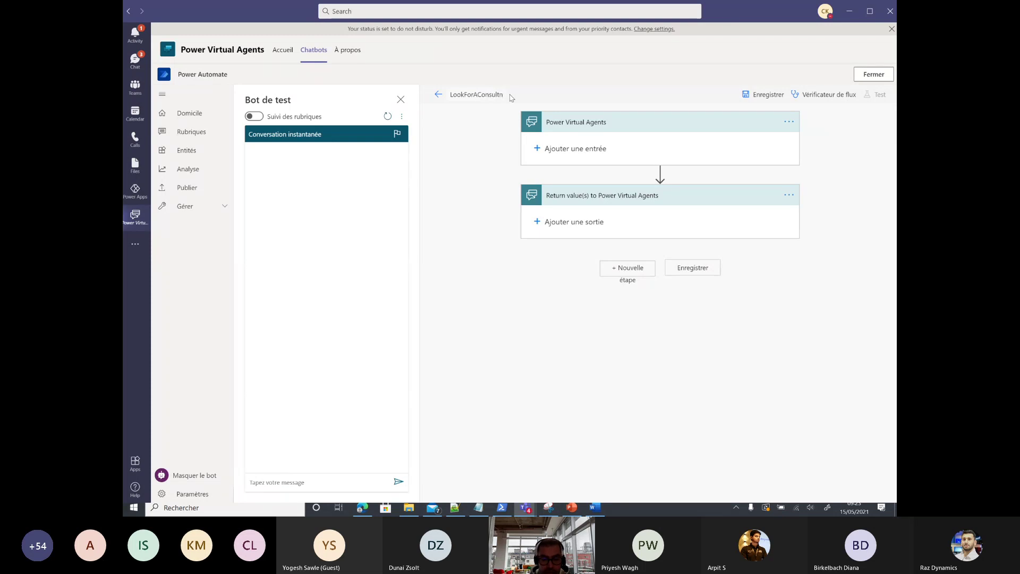
key("BackSpace")
type("anr")
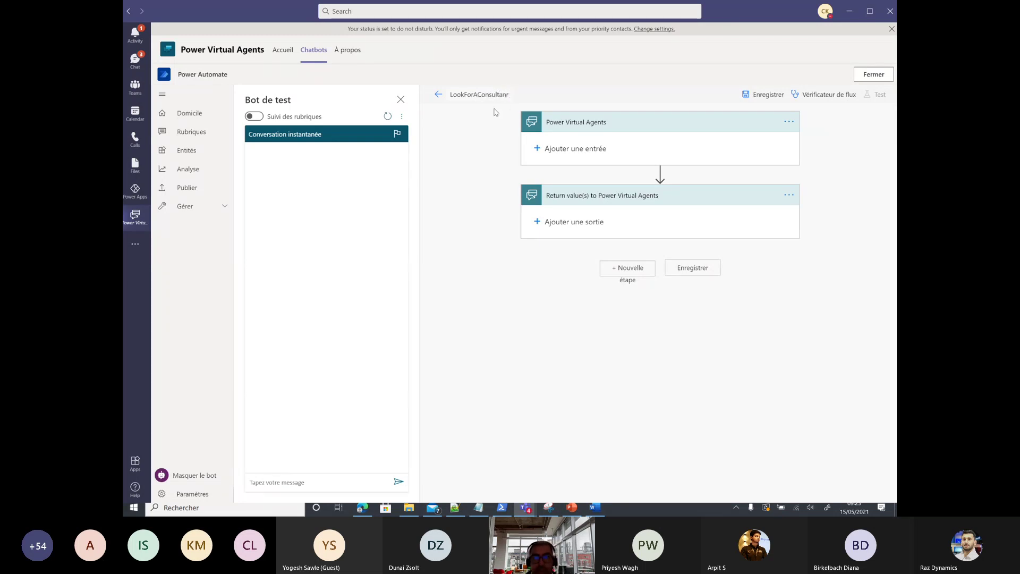
Step: Add a text input named vSkills to the flow's trigger
left_click(551, 150)
left_click(550, 179)
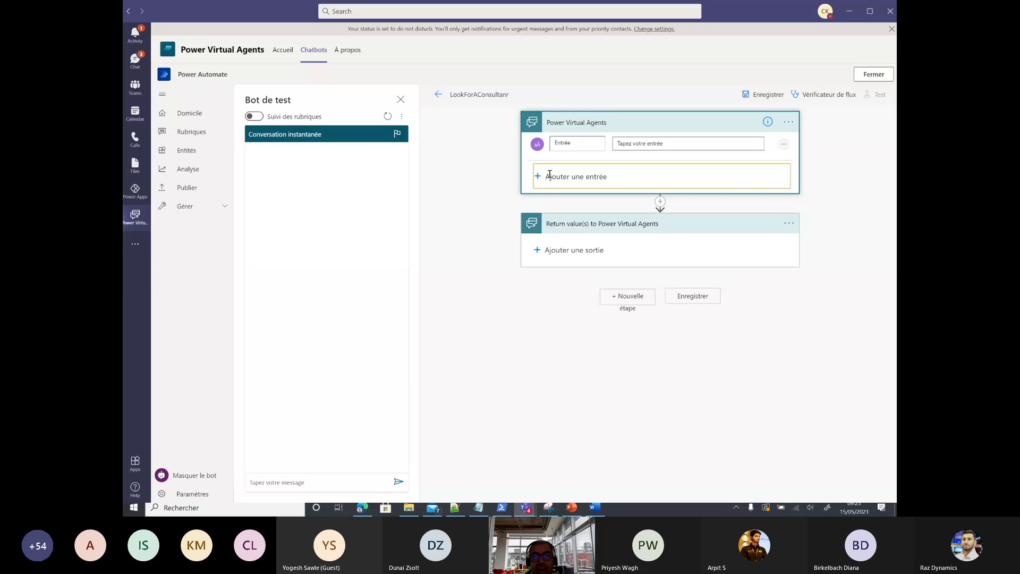
double_click(564, 145)
type("v")
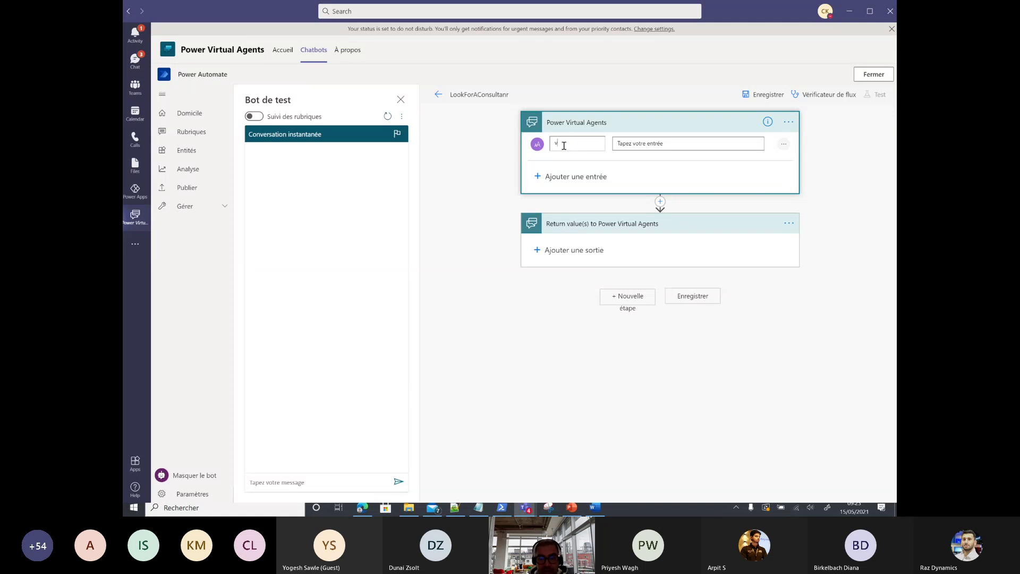
type("Skills")
Step: Add a text output named vListOfConsultant to the return step
left_click(566, 248)
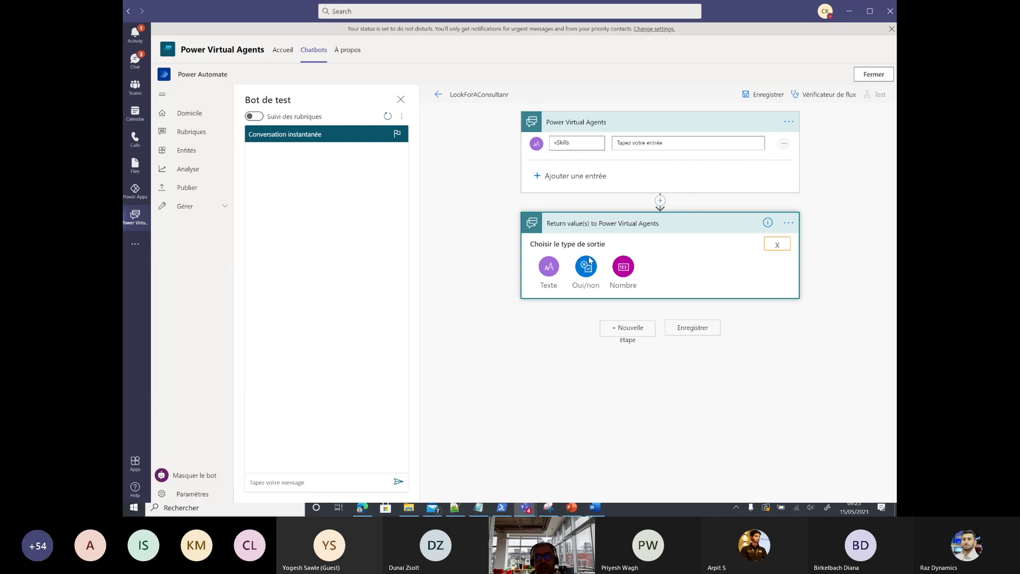
left_click(551, 268)
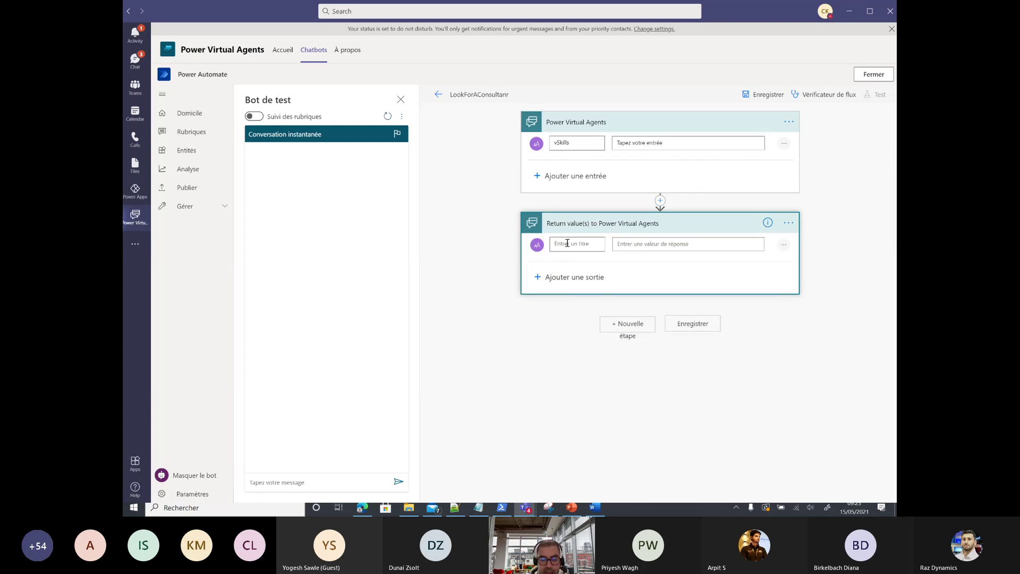
left_click(567, 242)
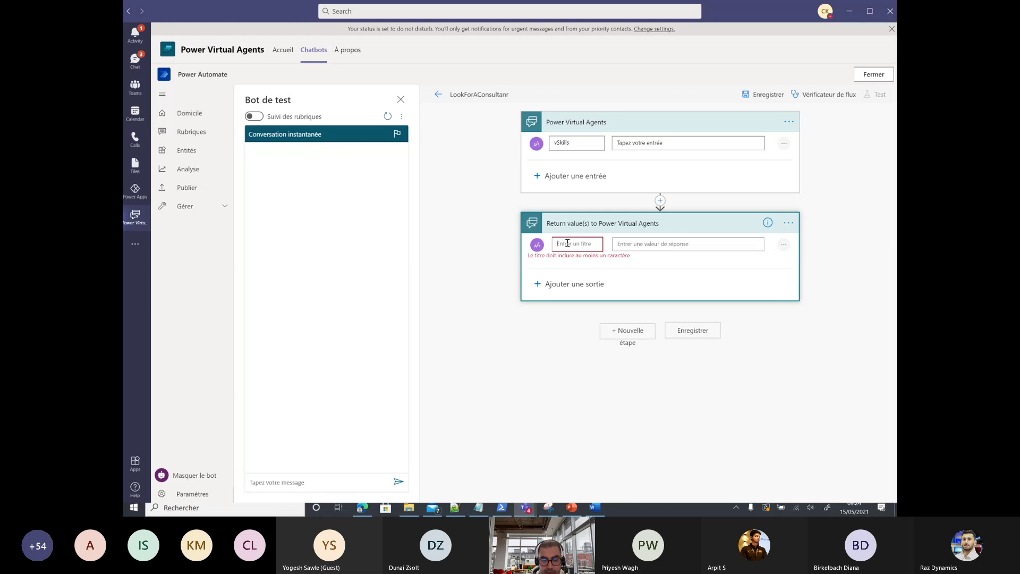
type("vList")
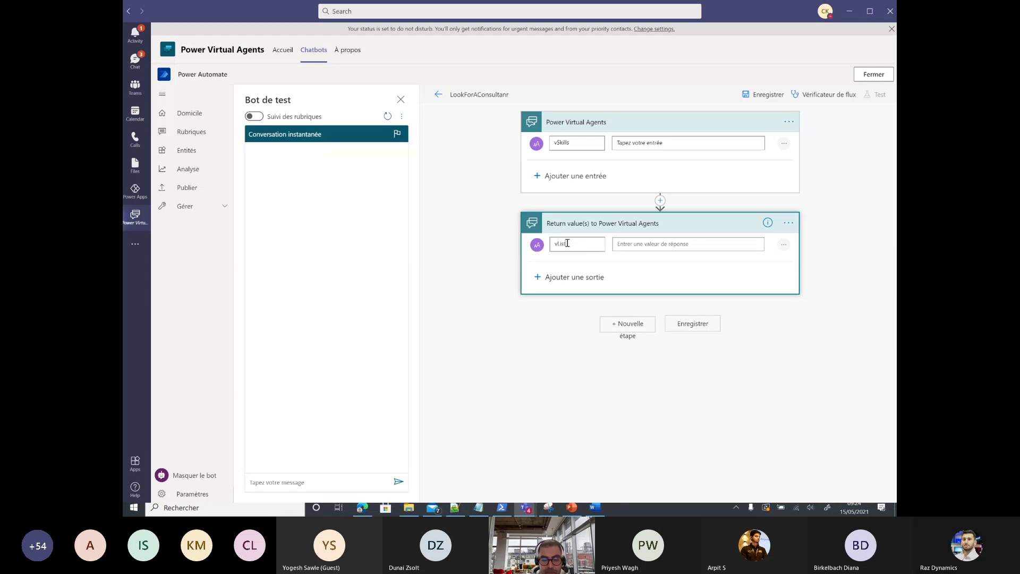
type("OfConsultant")
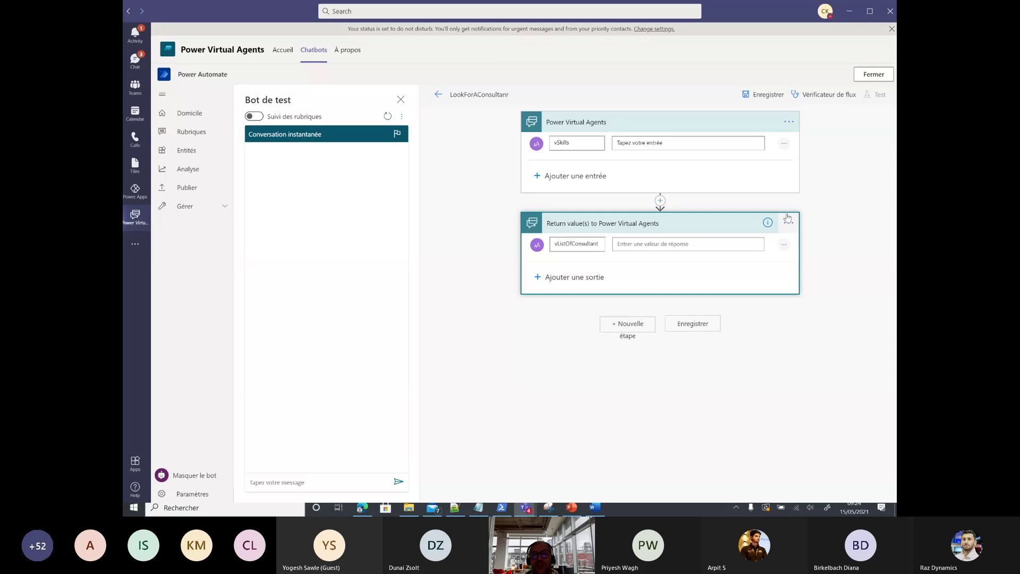
Step: Insert a Microsoft Dataverse 'Lister les lignes' action between the steps, set to the Skills table
left_click(660, 200)
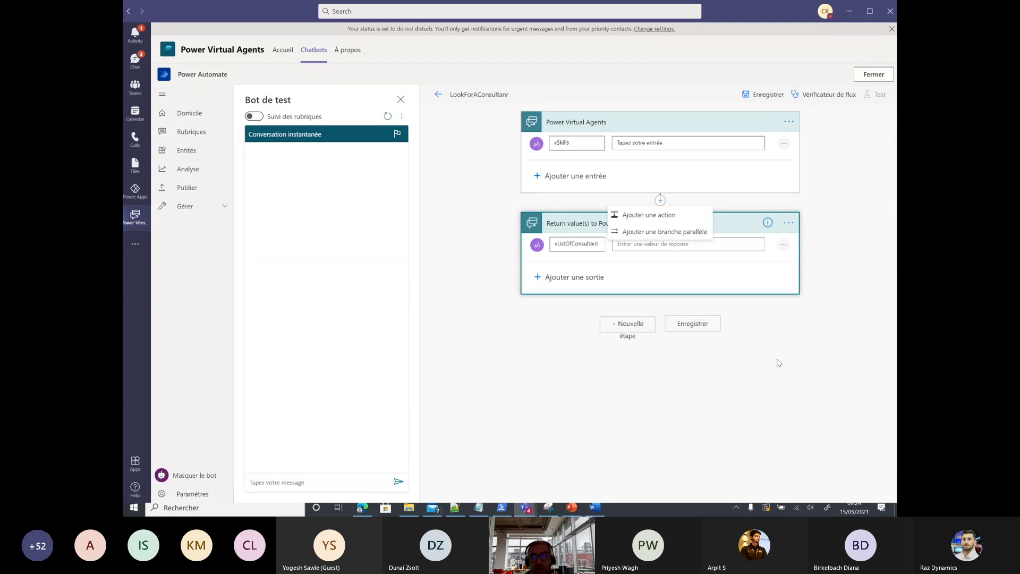
left_click(646, 211)
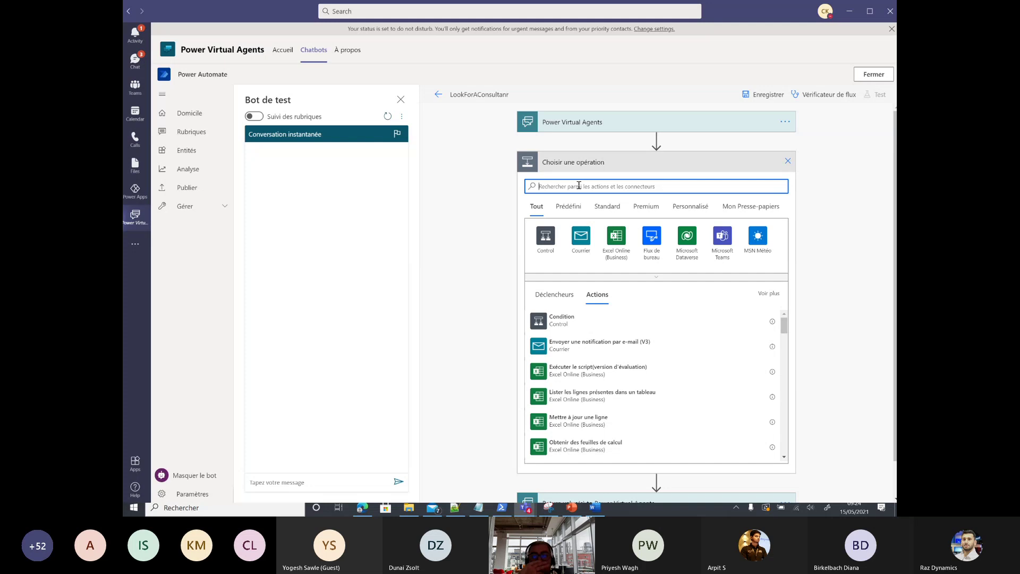
left_click(686, 237)
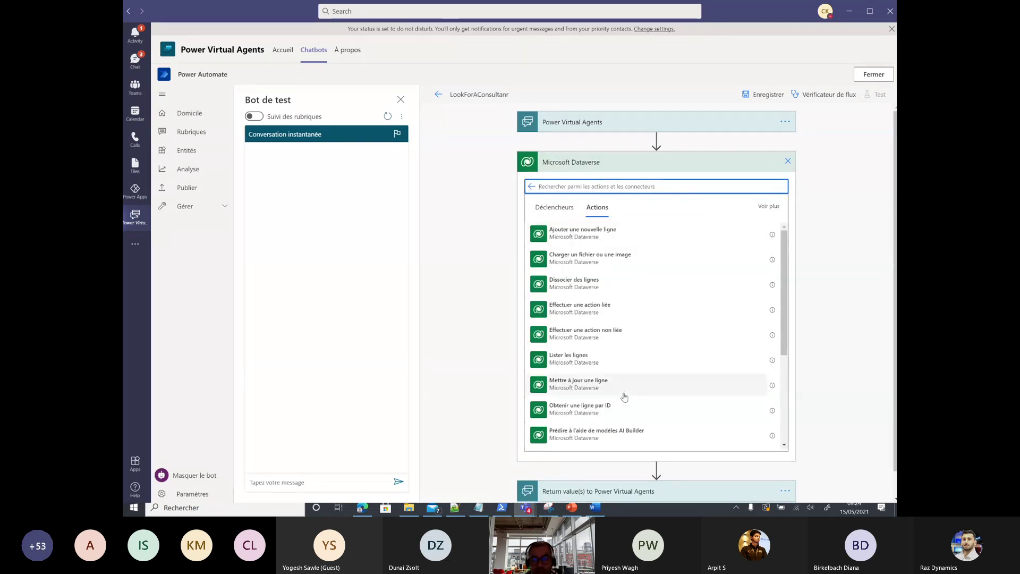
left_click(584, 360)
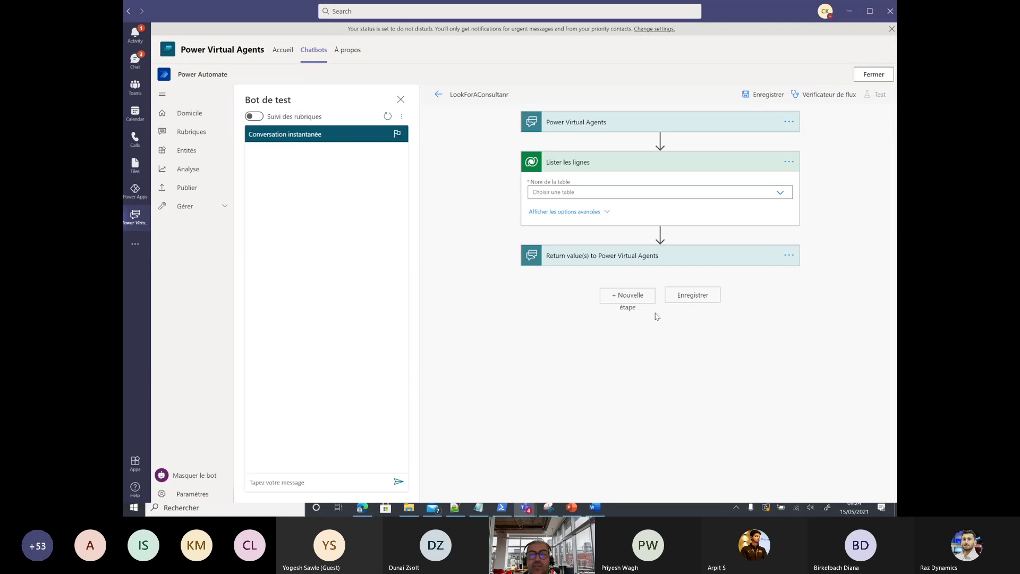
left_click(781, 193)
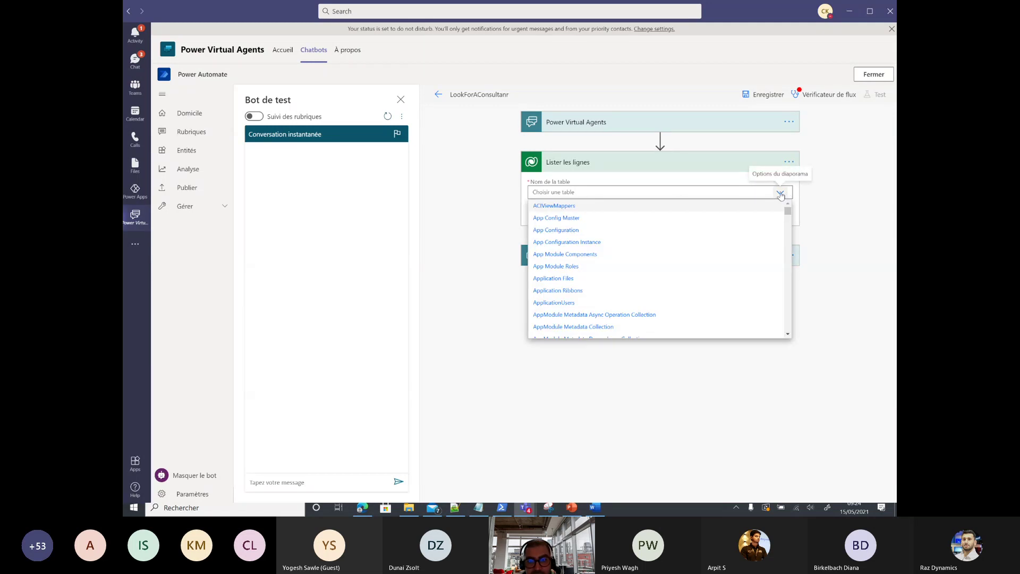
left_click(594, 191)
type("skil")
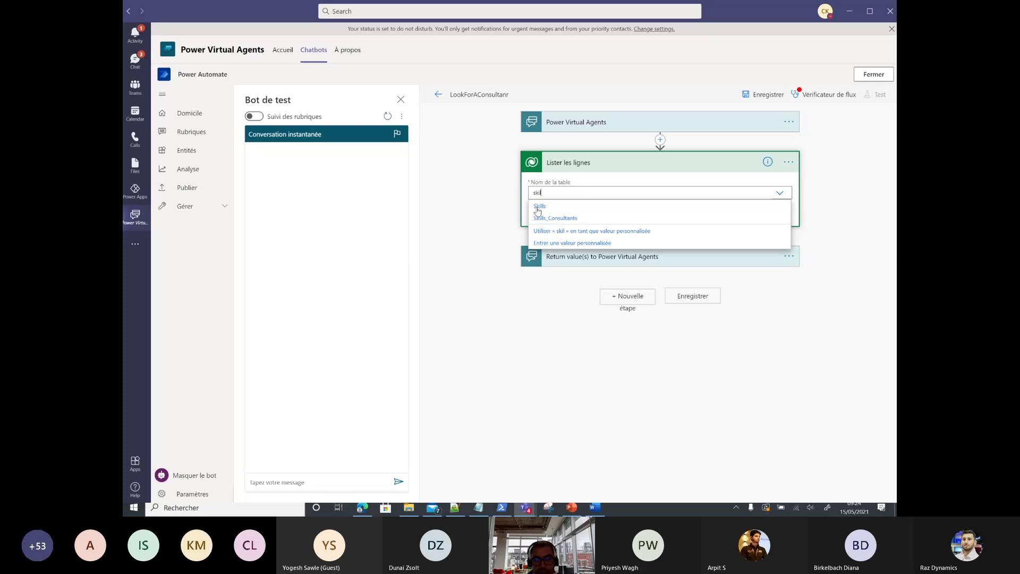
left_click(538, 207)
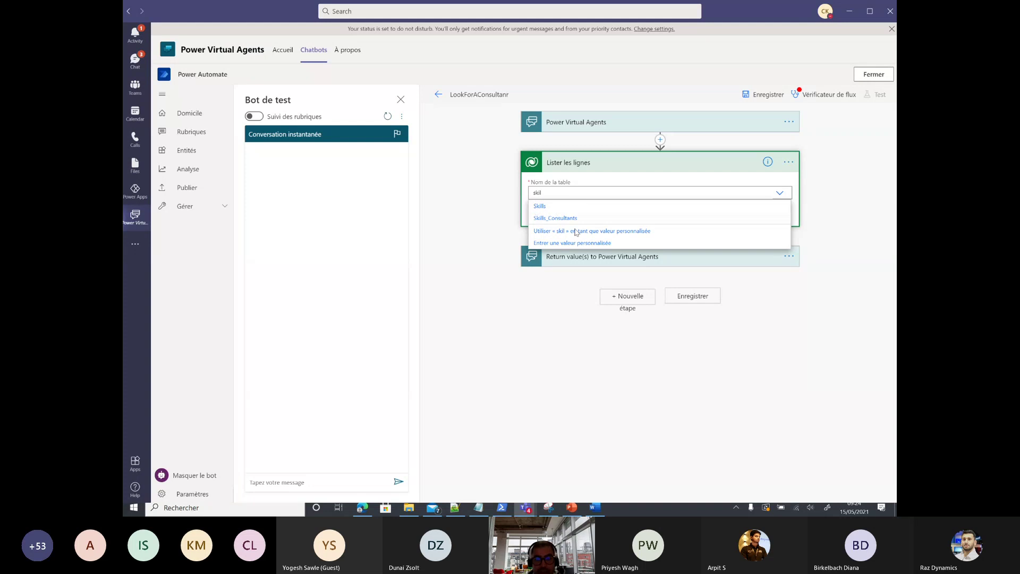
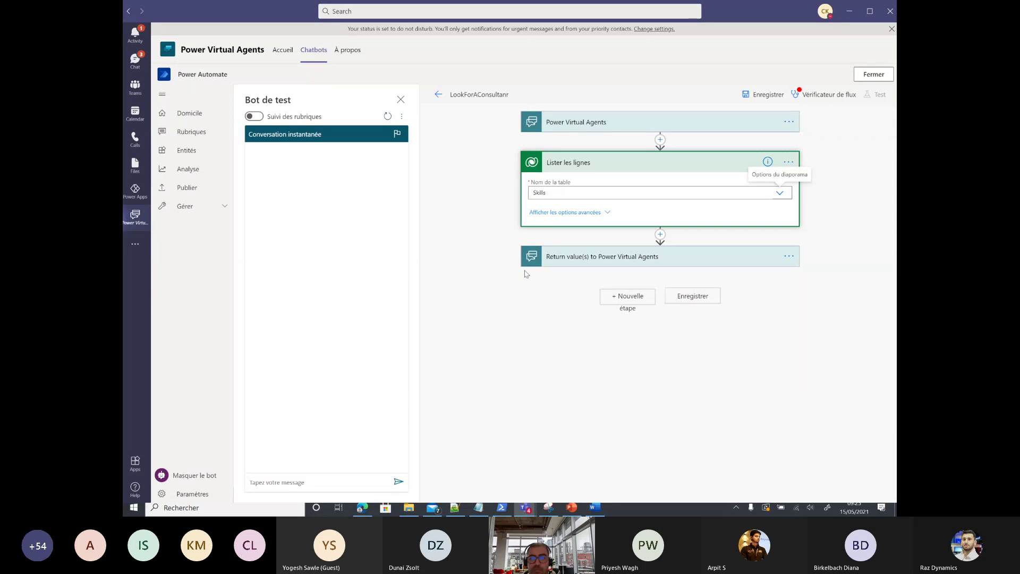
Step: Show the Skills list-rows advanced options and copy the cr6e3_skills column name for the row filter
left_click(594, 212)
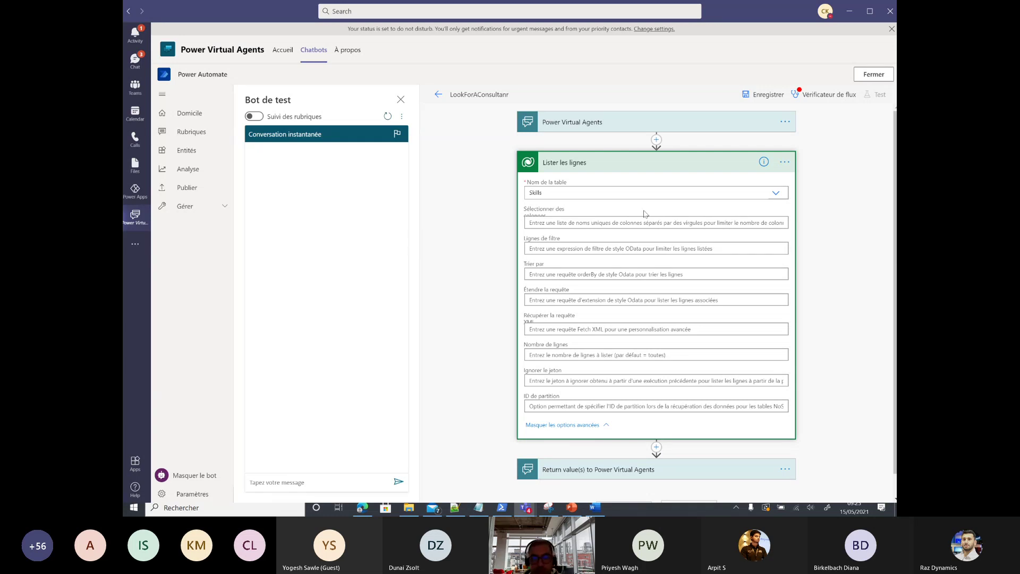
scroll(622, 263, "down", 1)
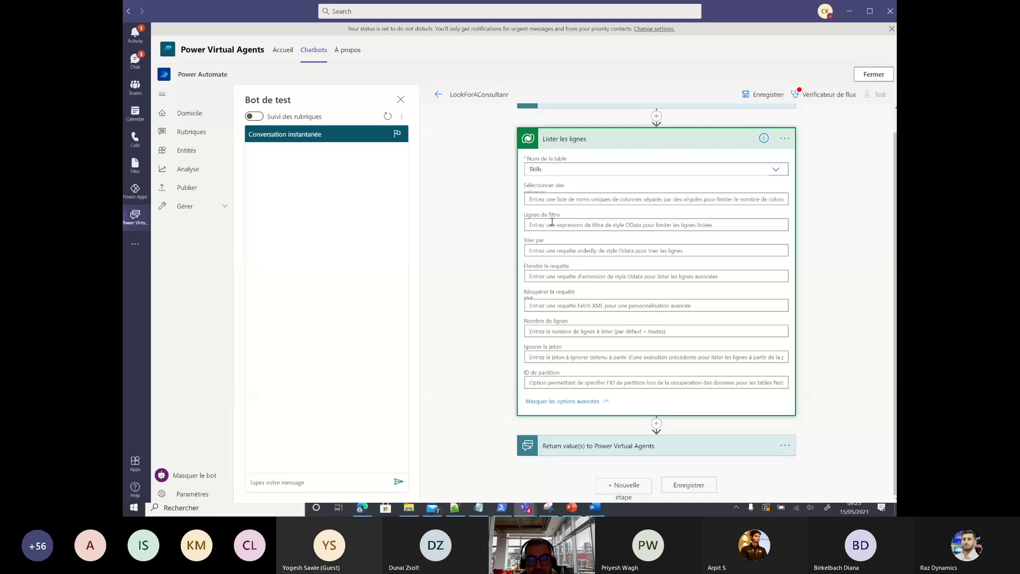
left_click(552, 229)
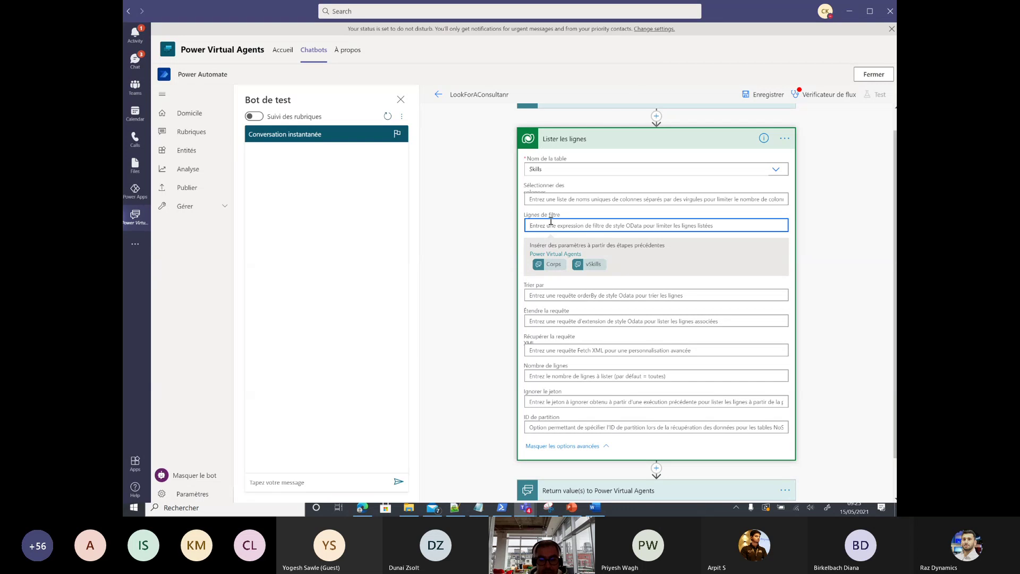
left_click(455, 507)
left_click_drag(190, 74, 144, 74)
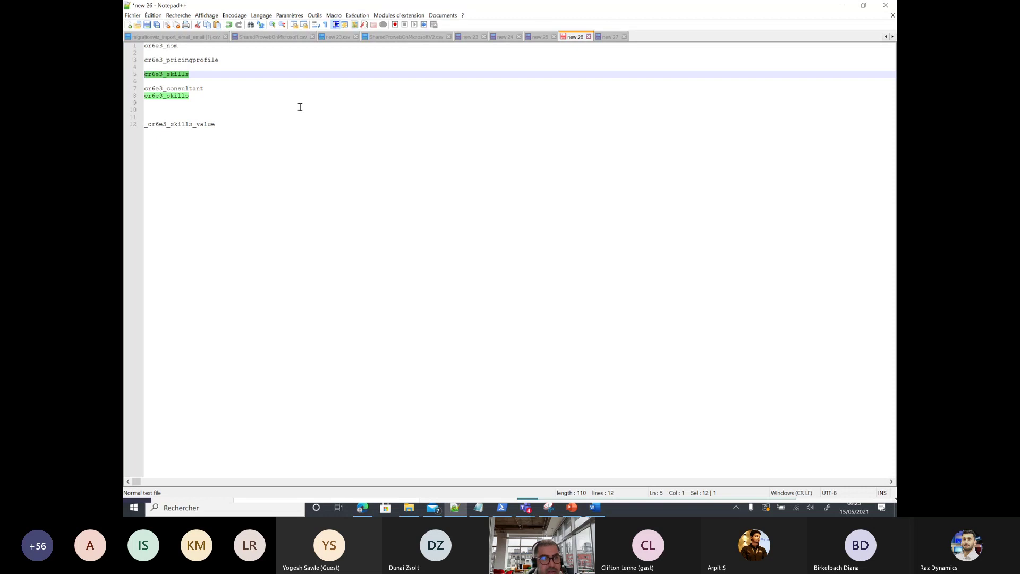
left_click(842, 5)
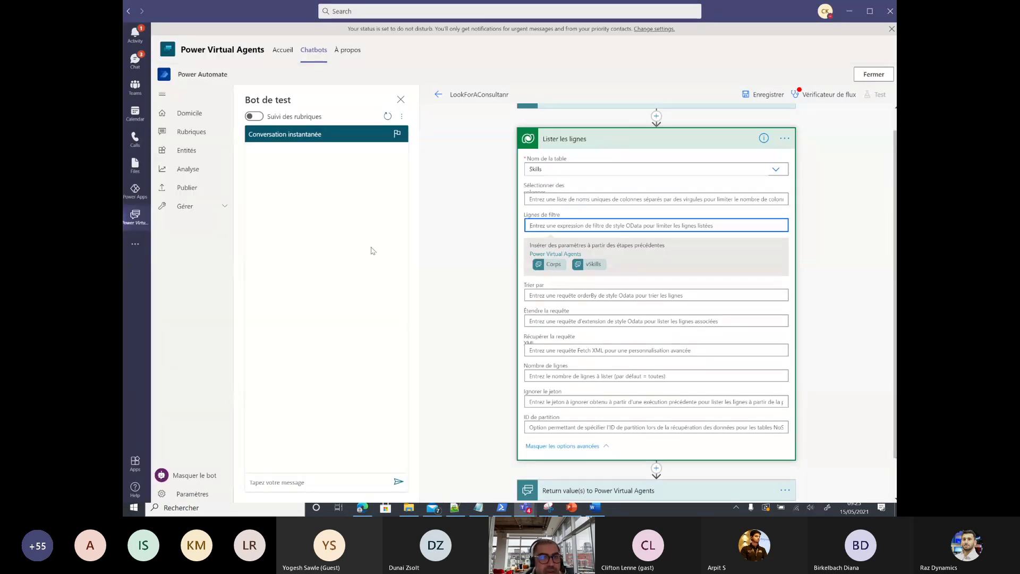
Step: Run the flow checker for errors and warnings, then dismiss its results
left_click(799, 94)
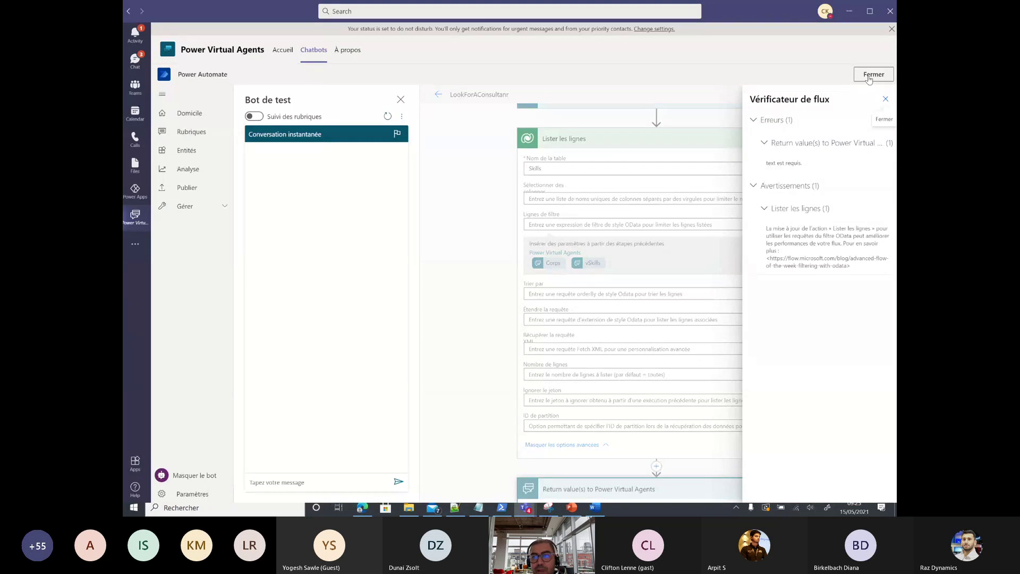
left_click(885, 99)
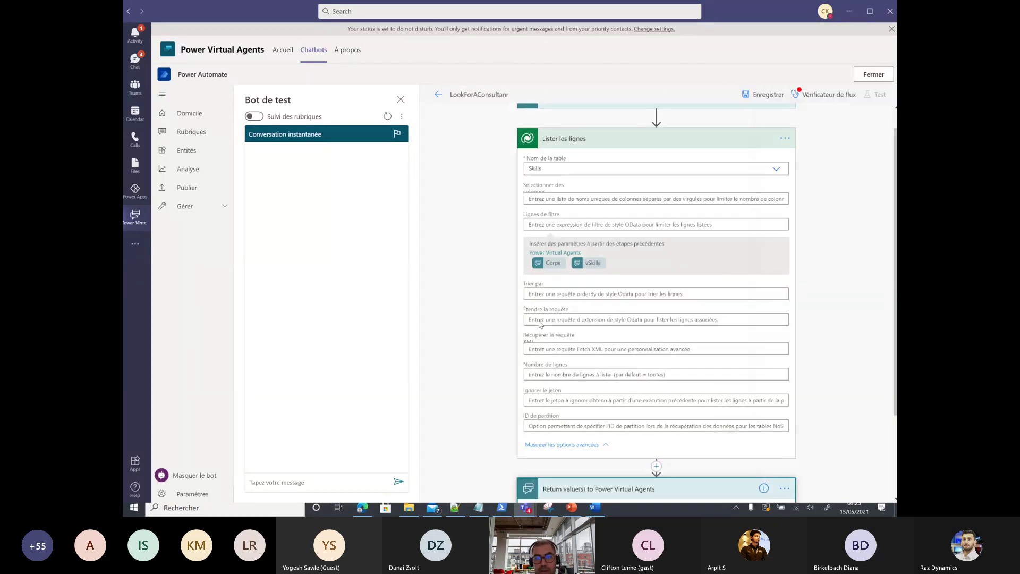
scroll(642, 184, "up", 1)
Step: Add a Set variable step between the first two steps, then delete it
left_click(656, 139)
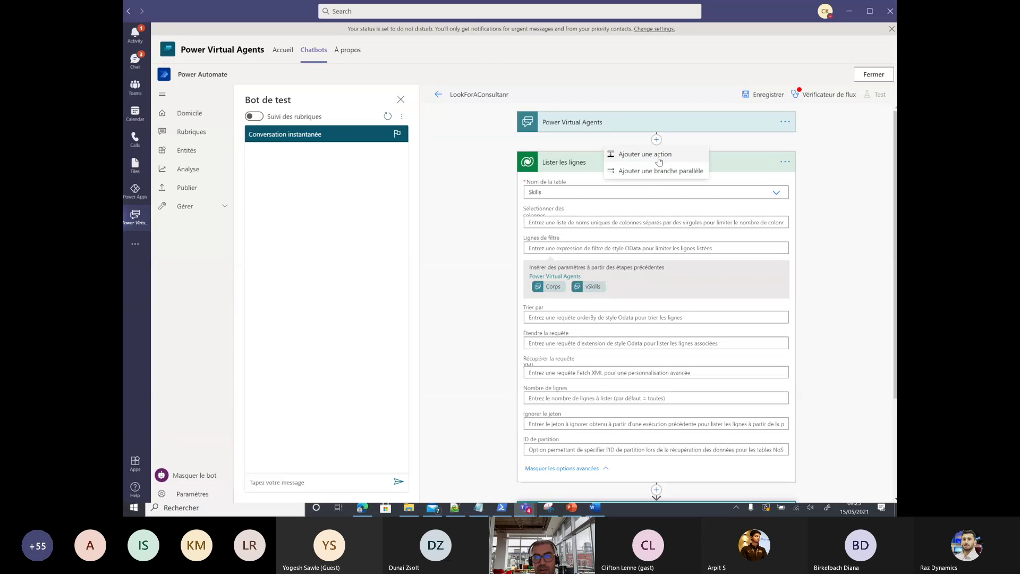
left_click(644, 165)
left_click(594, 186)
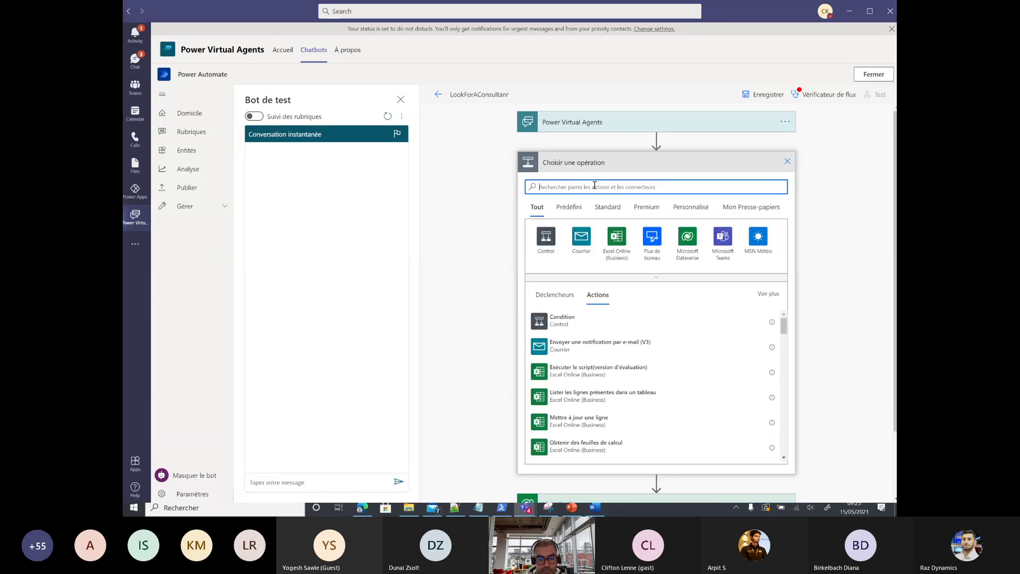
type("variab")
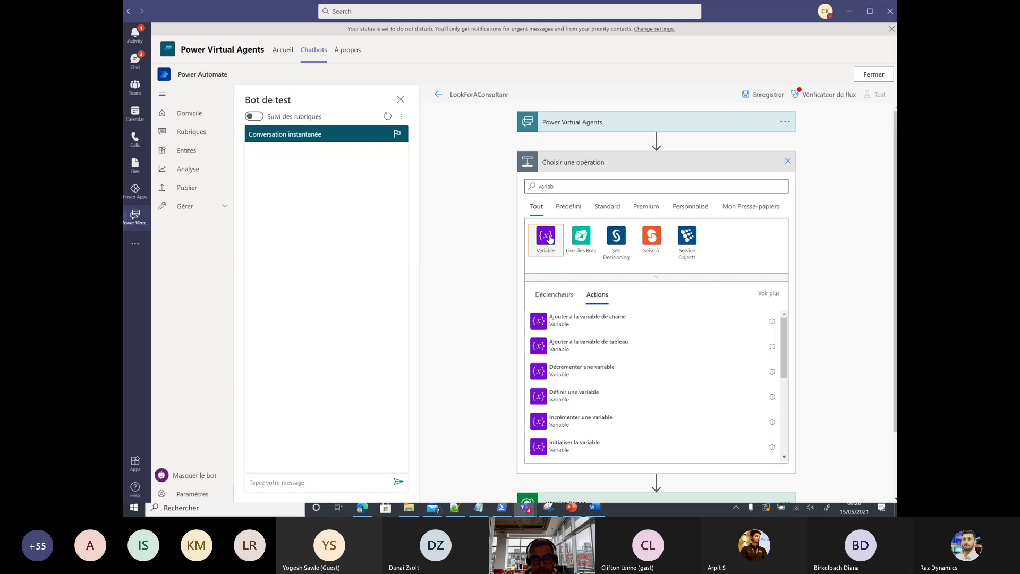
left_click(550, 239)
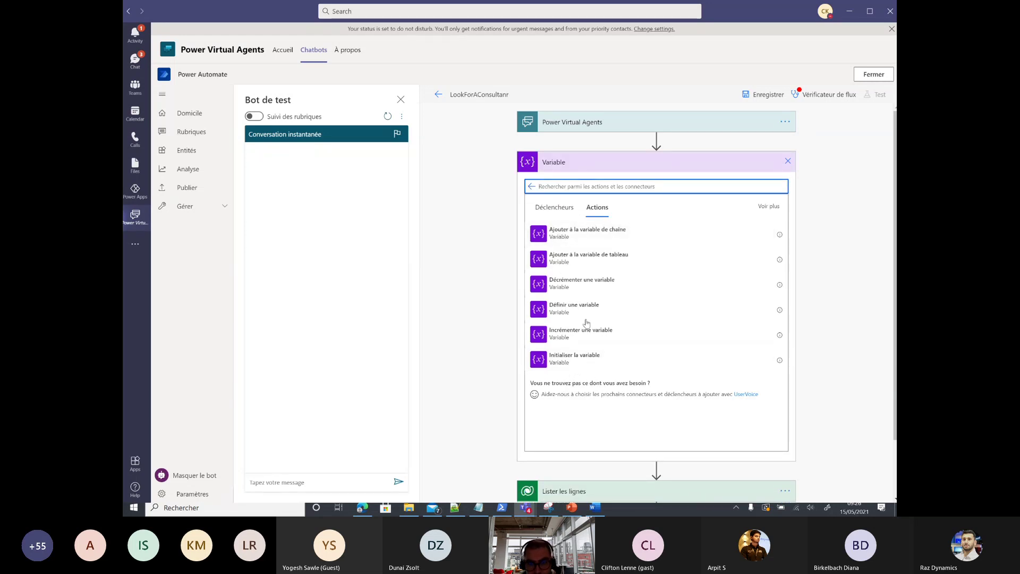
left_click(575, 307)
left_click(578, 193)
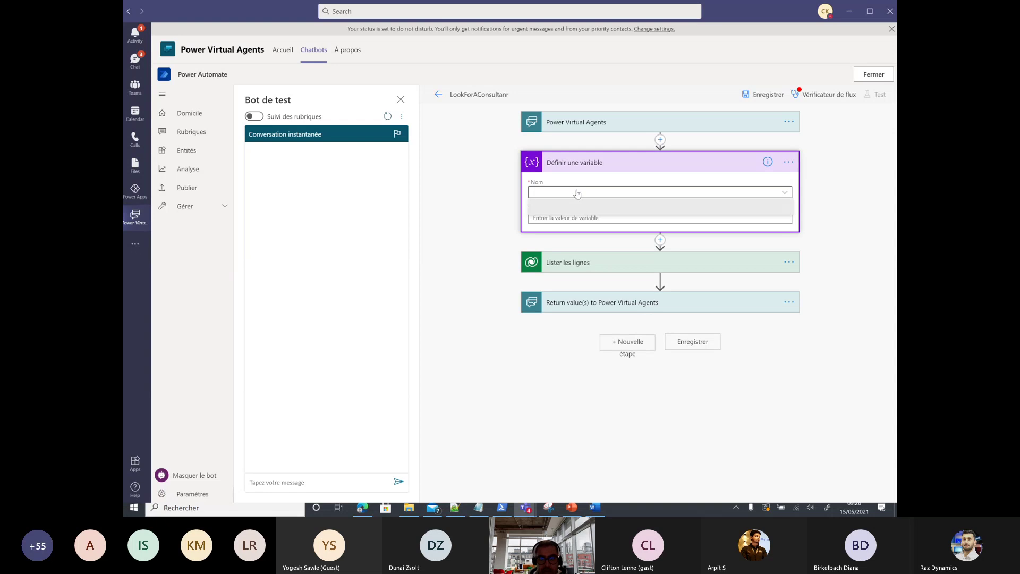
left_click(789, 161)
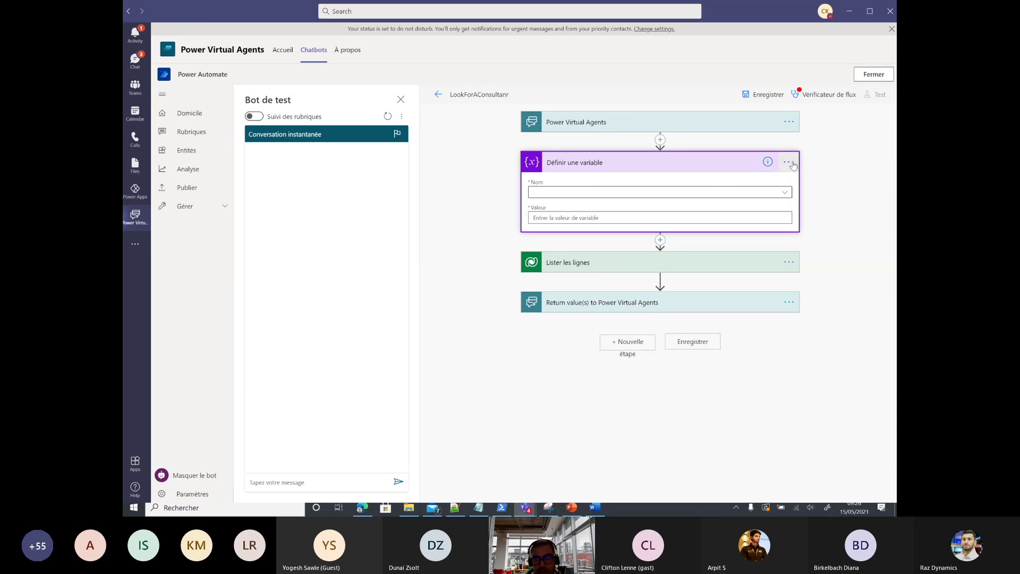
left_click(657, 277)
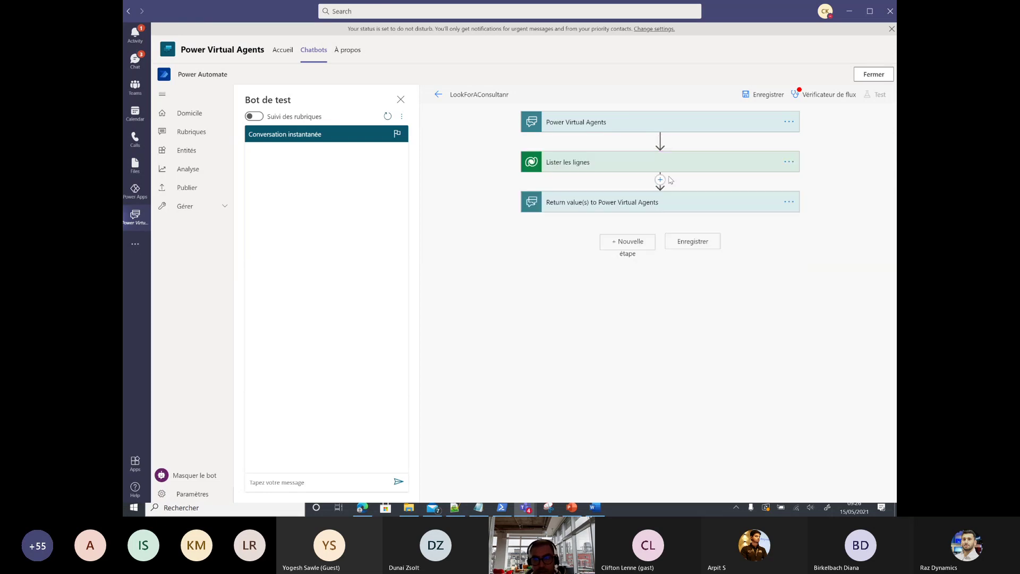
Step: Insert an Initialize variable step there, start naming it 'Ini', then close the flow
left_click(659, 139)
left_click(659, 154)
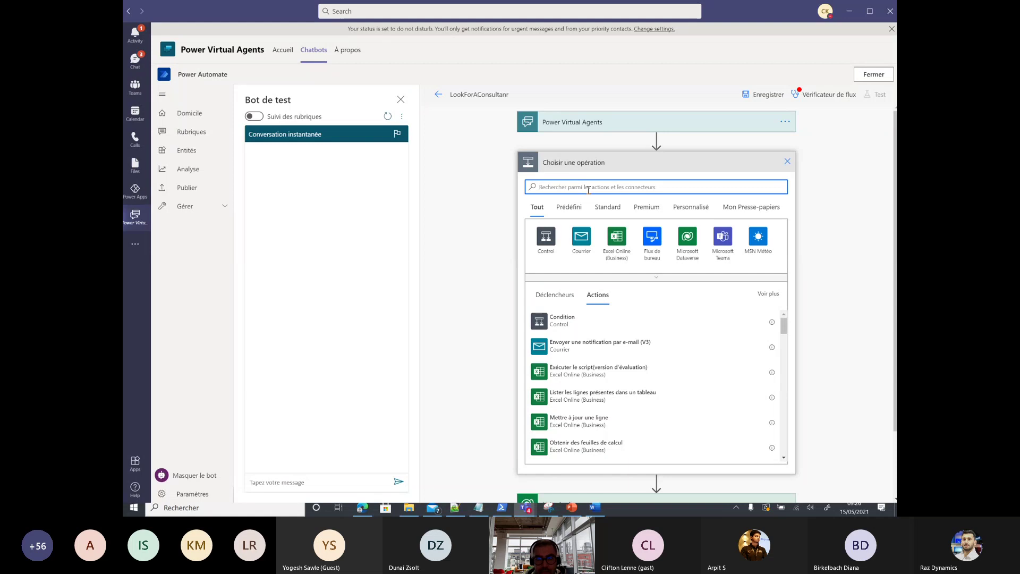
type("vari")
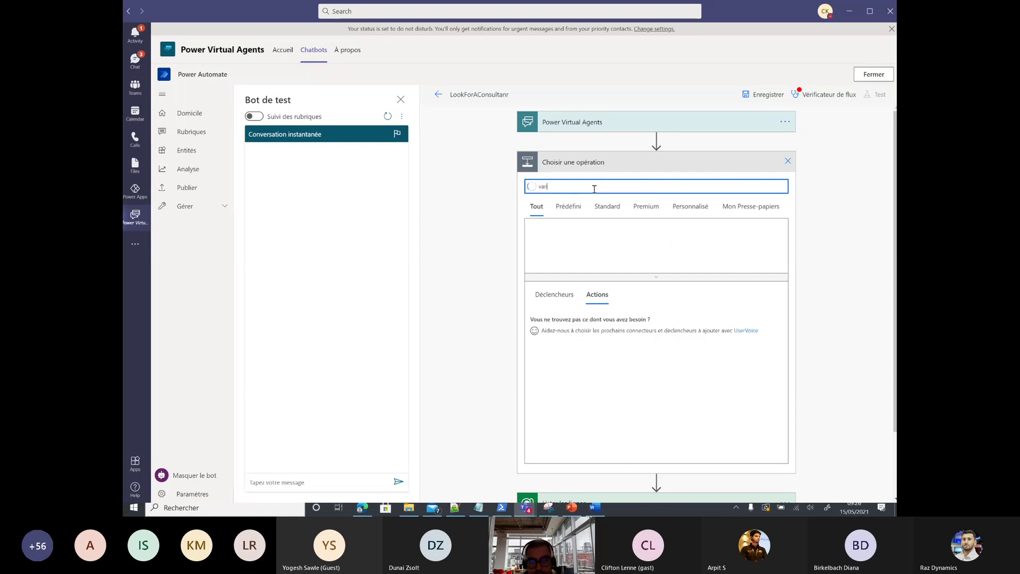
left_click(579, 242)
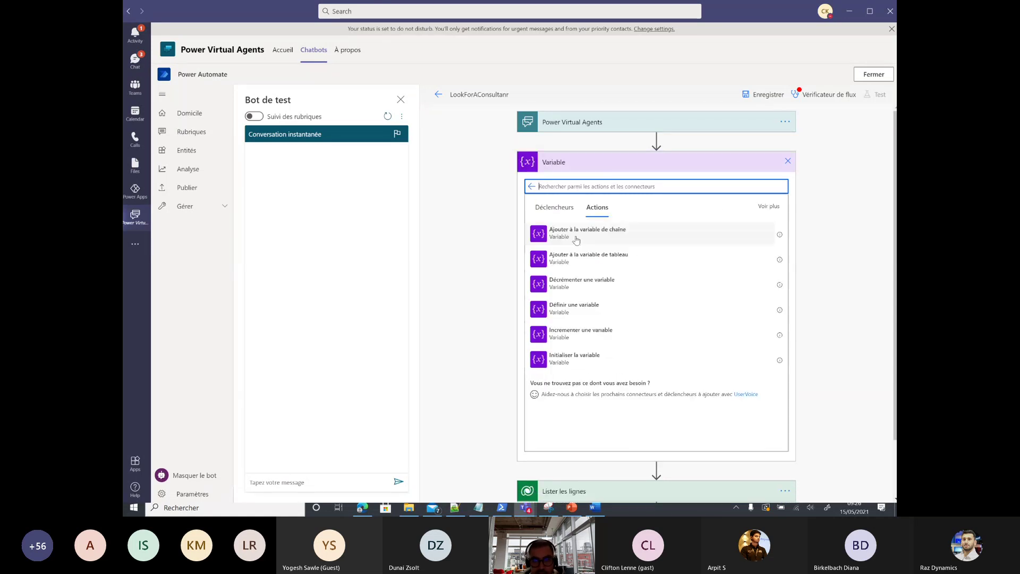
left_click(577, 360)
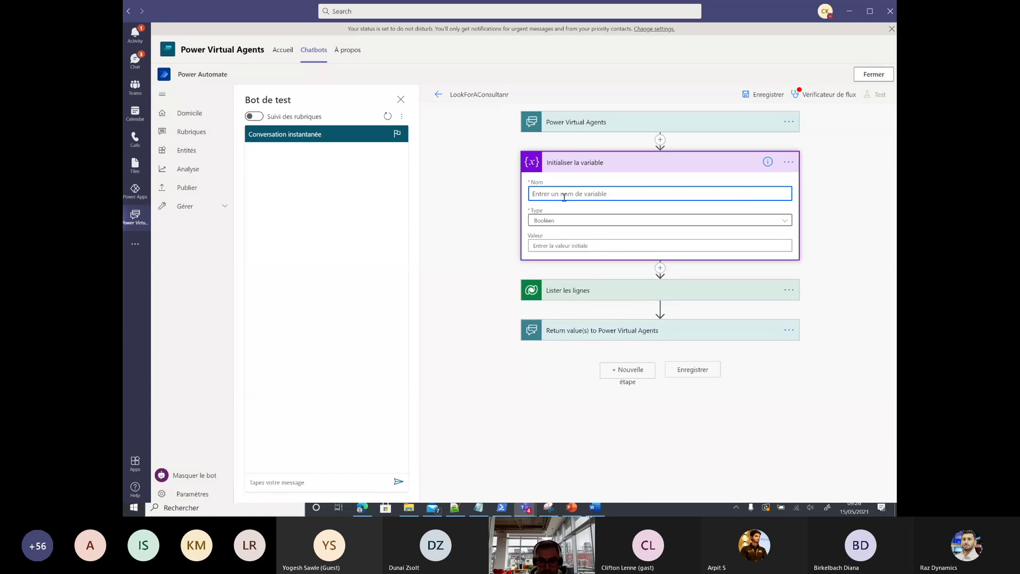
type("Ini")
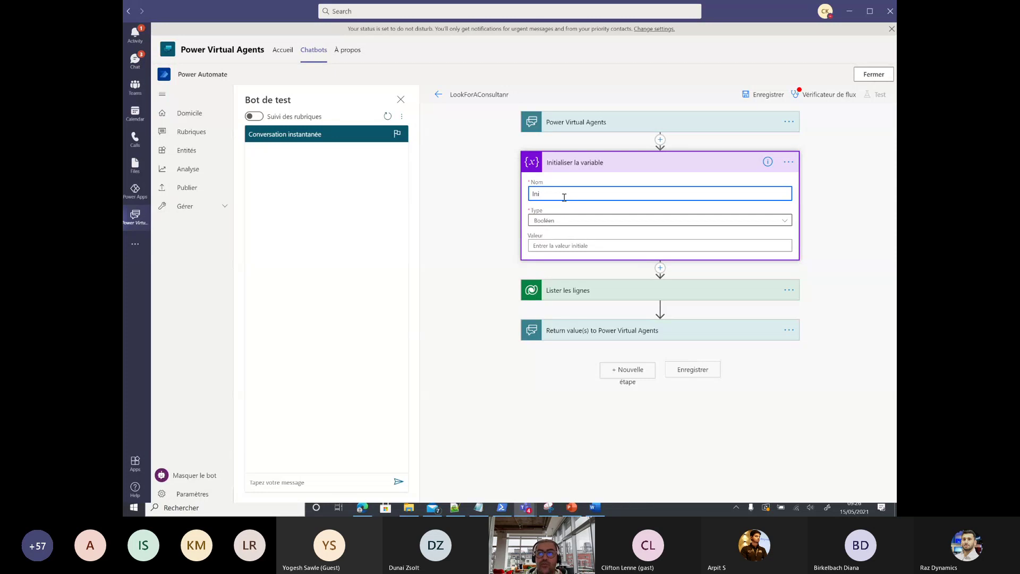
left_click(873, 74)
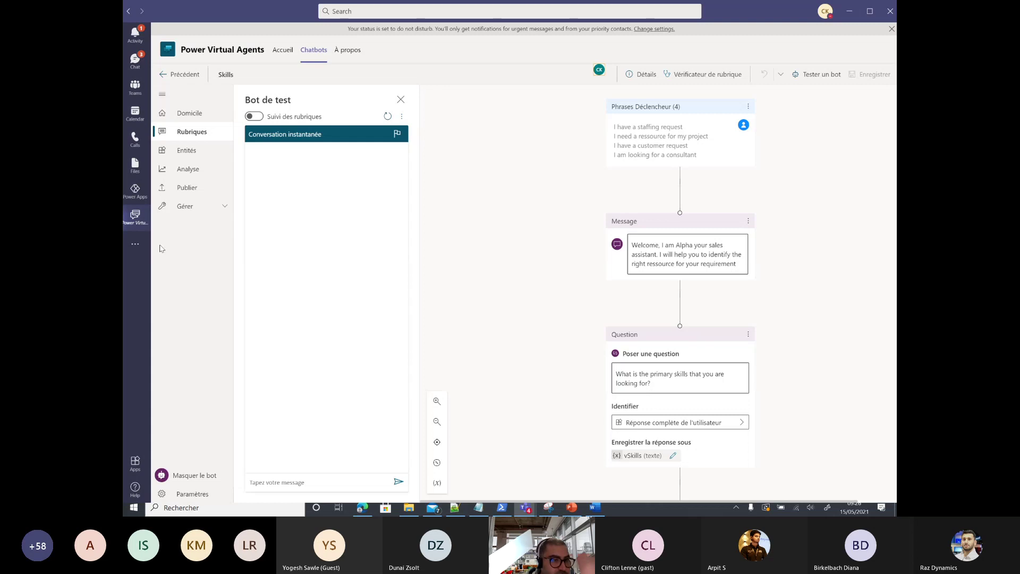
Step: From Teams Nation PVA's cloud flows in Power Apps, open LookForConsultant for editing
left_click(135, 191)
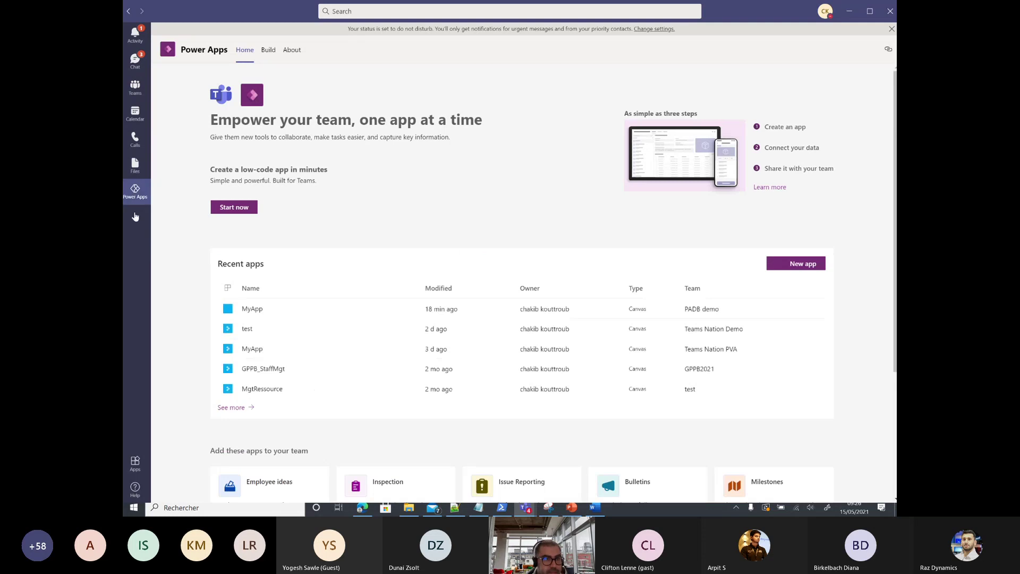
left_click(231, 408)
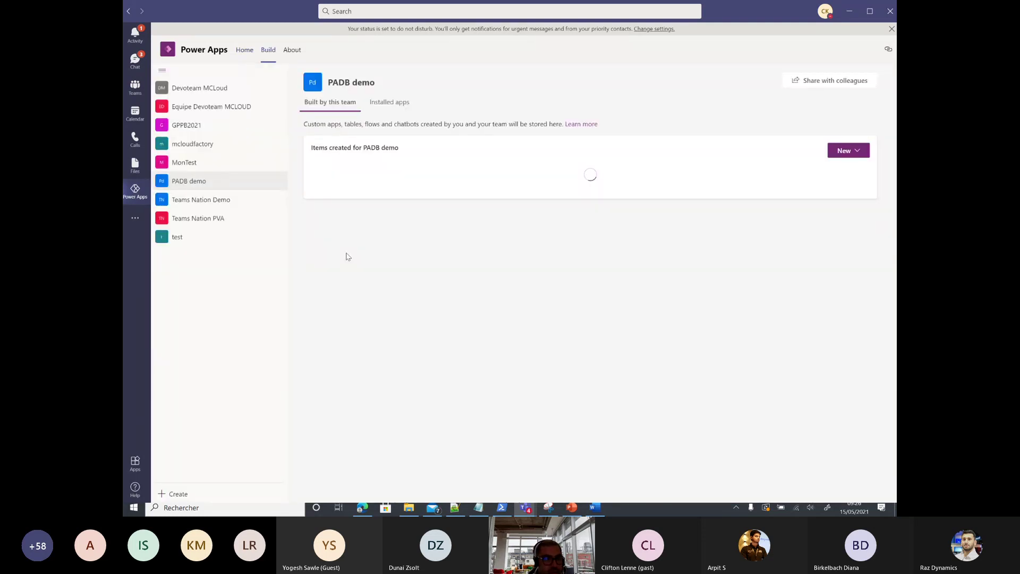
left_click(206, 219)
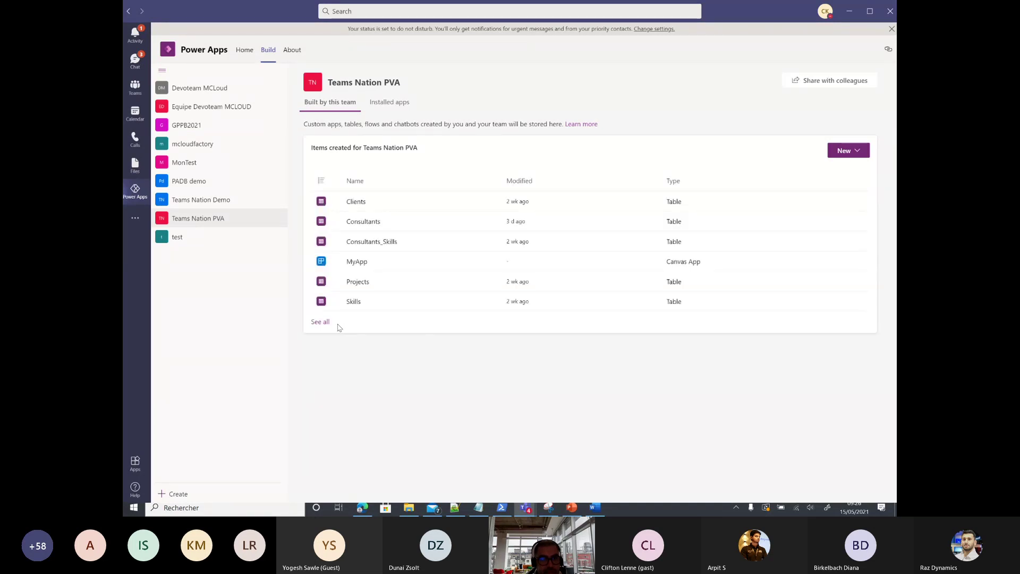
left_click(320, 322)
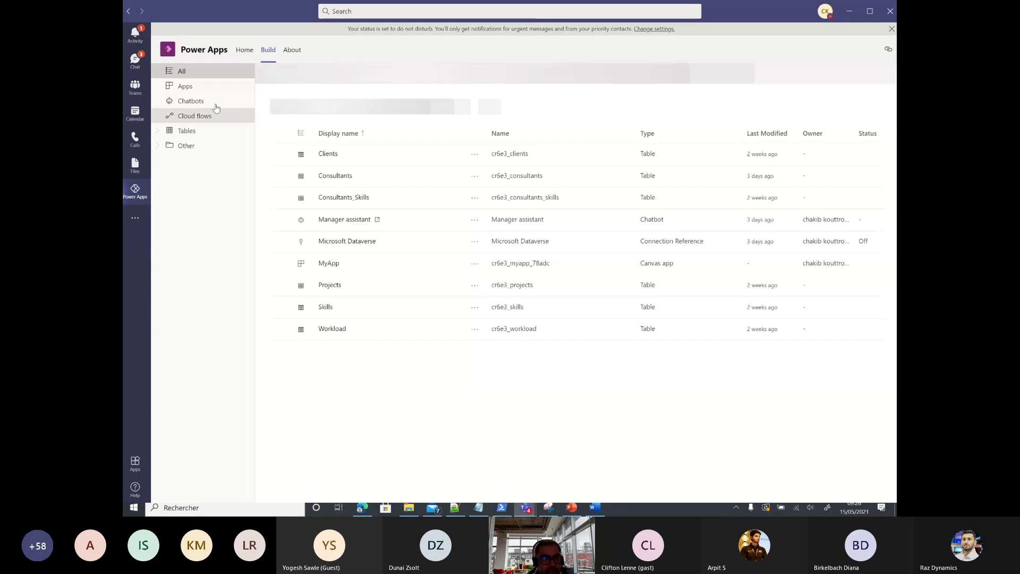
left_click(186, 101)
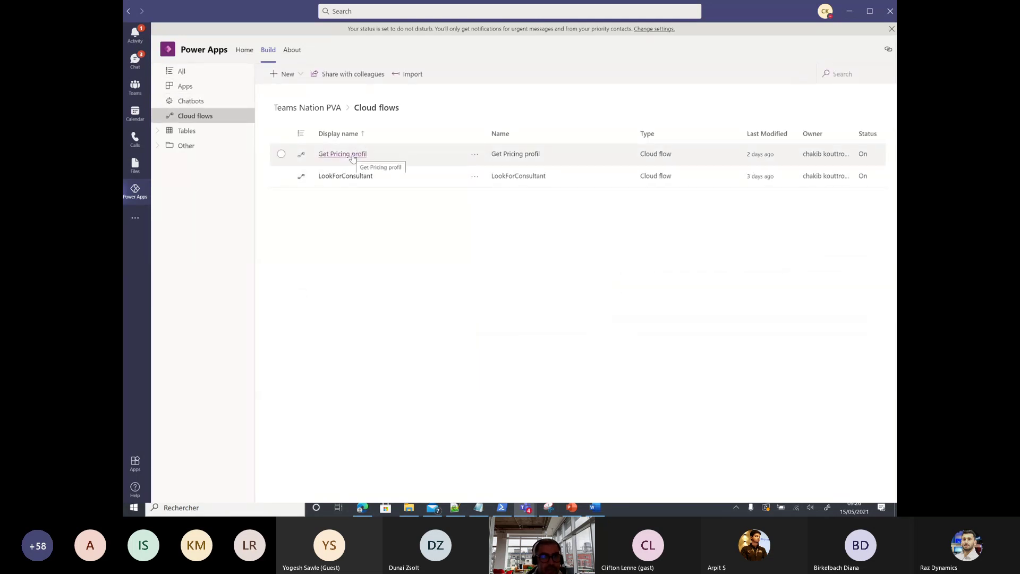
left_click(346, 174)
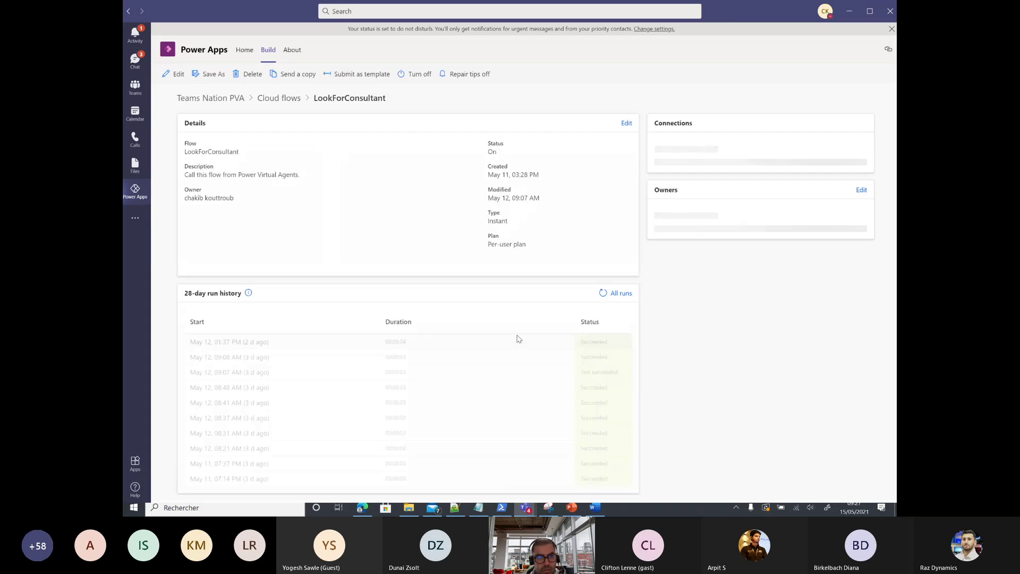
left_click(175, 74)
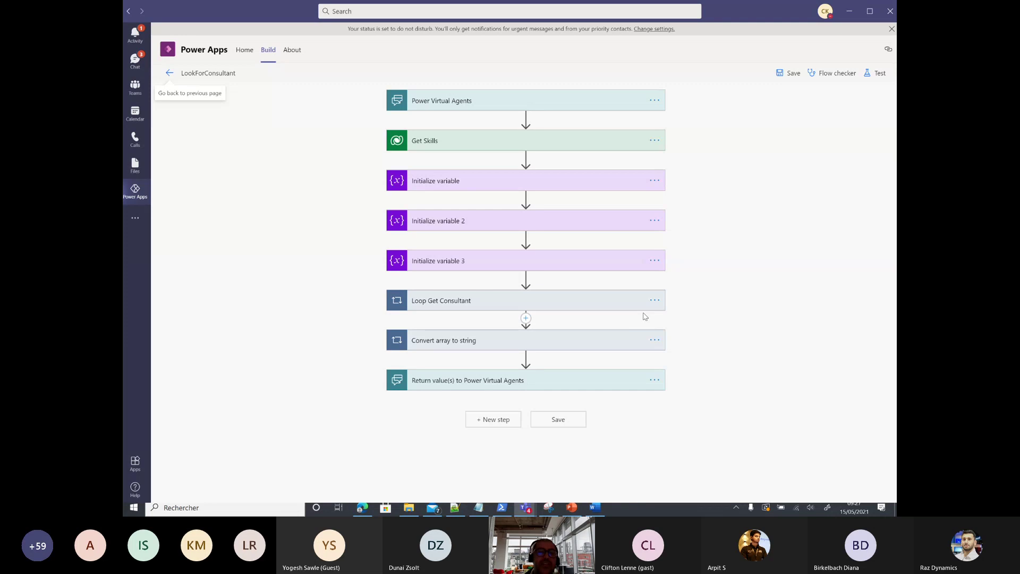
Step: Expand the trigger and the Get Skills step, showing its advanced options
left_click(467, 101)
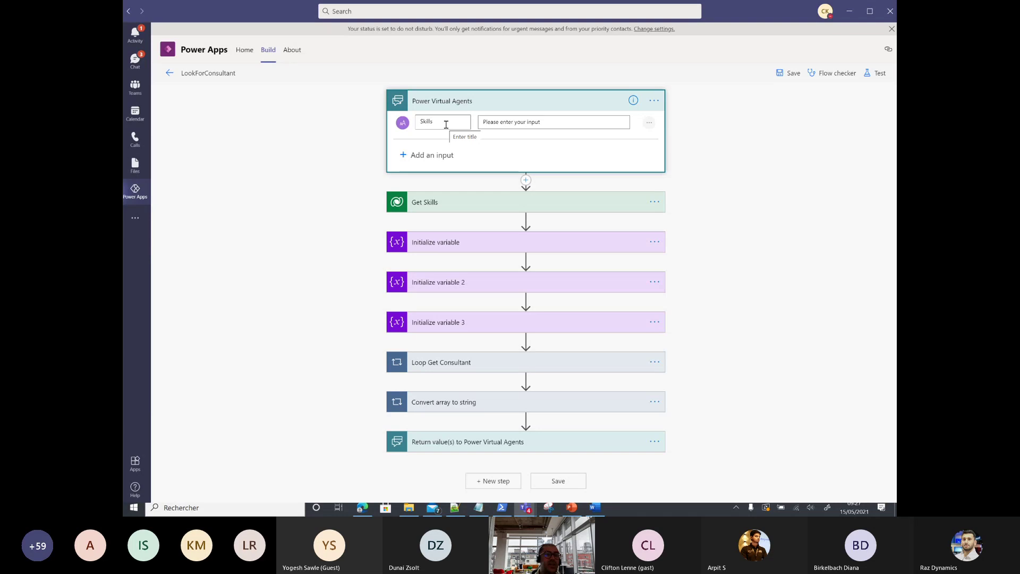
left_click(434, 207)
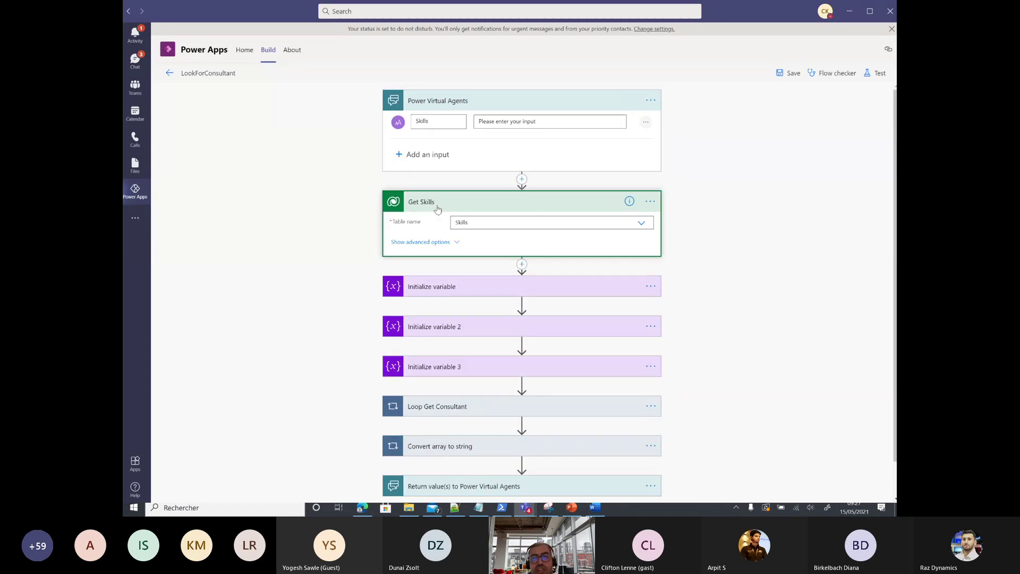
left_click(409, 243)
scroll(522, 258, "down", 1)
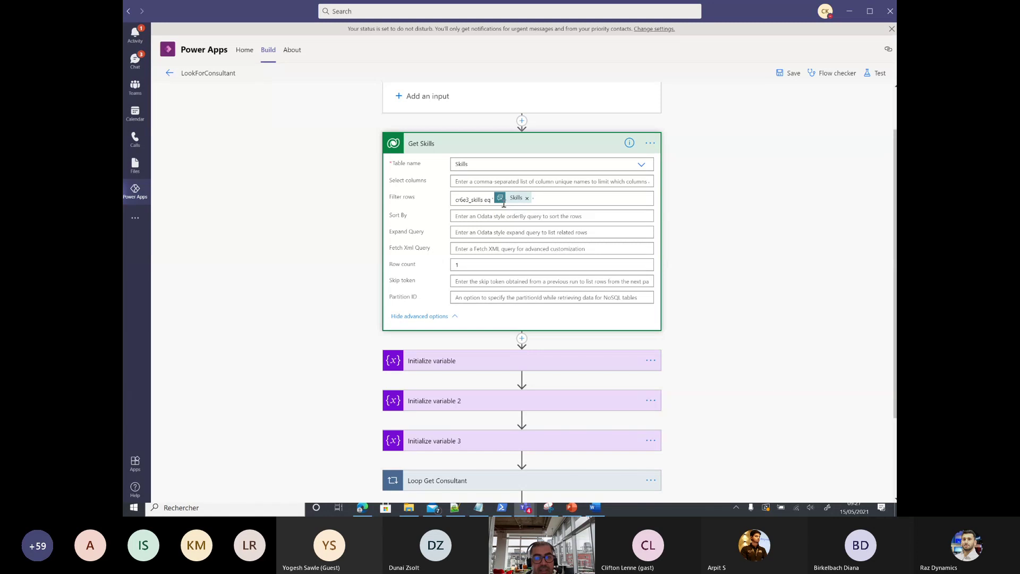
Step: Expand Loop Get Consultant to show Get Consultants and the nested Loop Consultant IDs
scroll(479, 210, "down", 2)
scroll(479, 215, "down", 1)
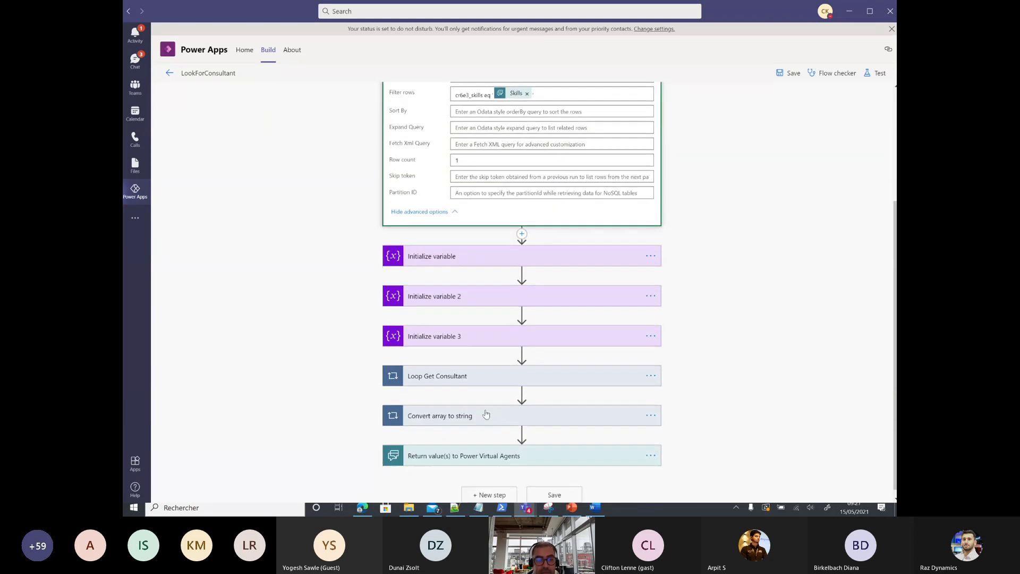
left_click(451, 366)
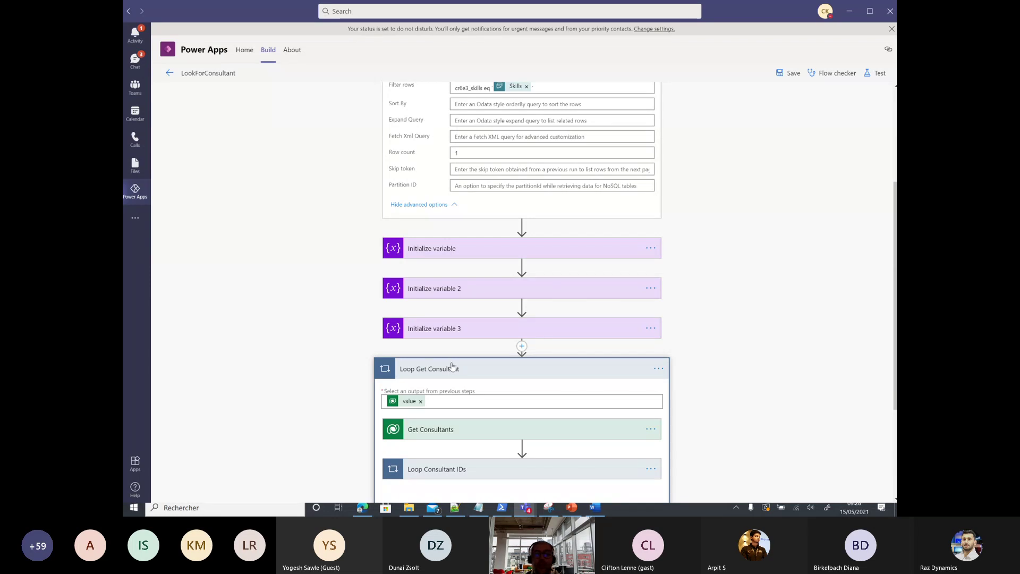
scroll(457, 366, "down", 2)
scroll(489, 281, "up", 3)
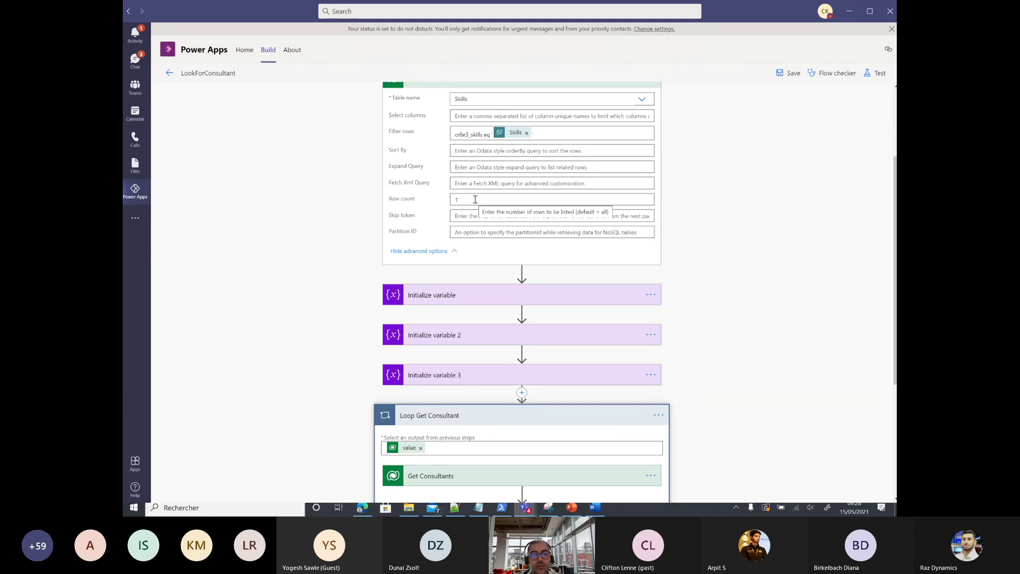
scroll(475, 345, "down", 3)
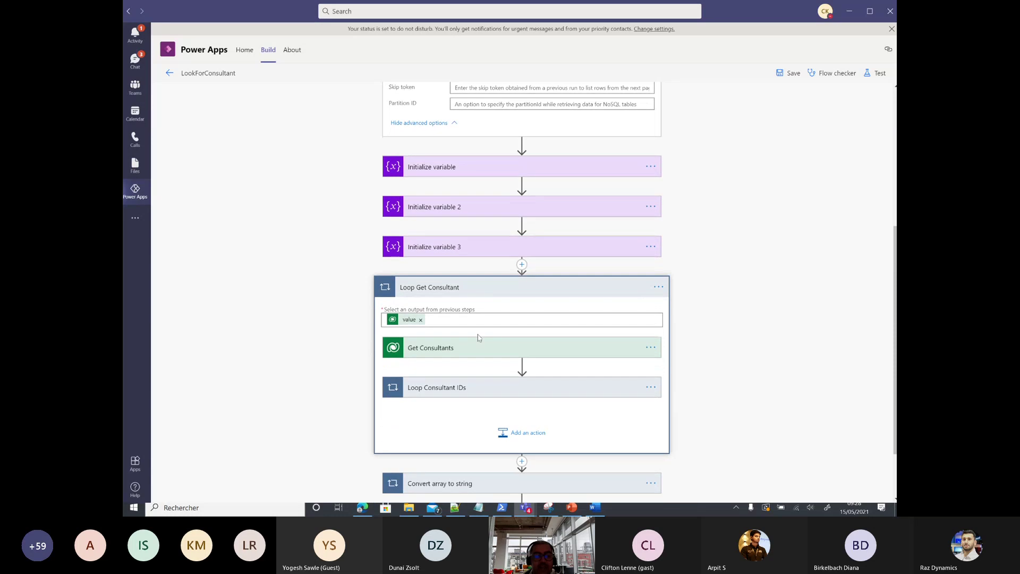
Step: Show the settings of Get Consultants, Loop Consultant IDs and Get a row by ID
left_click(475, 345)
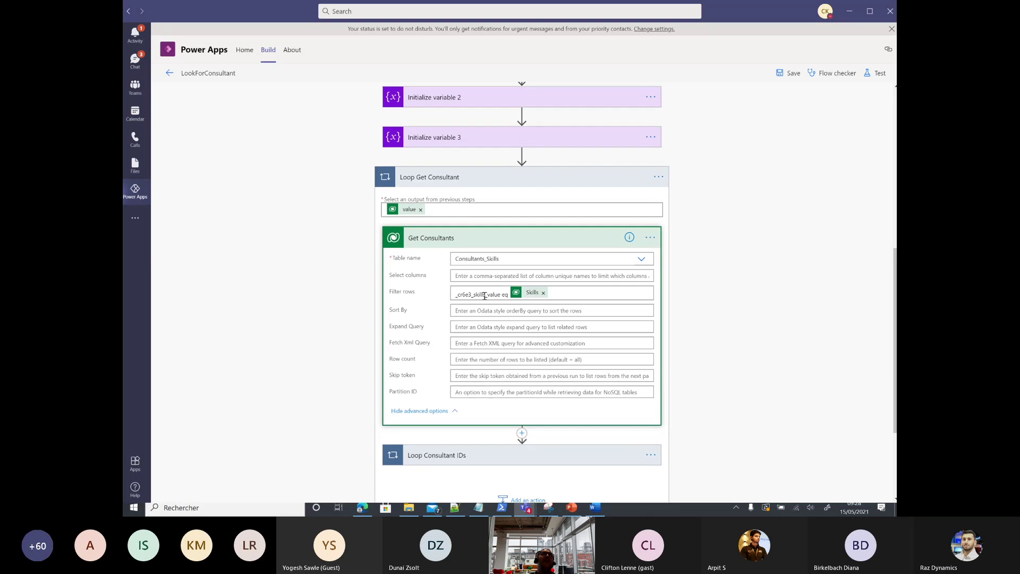
scroll(558, 265, "down", 2)
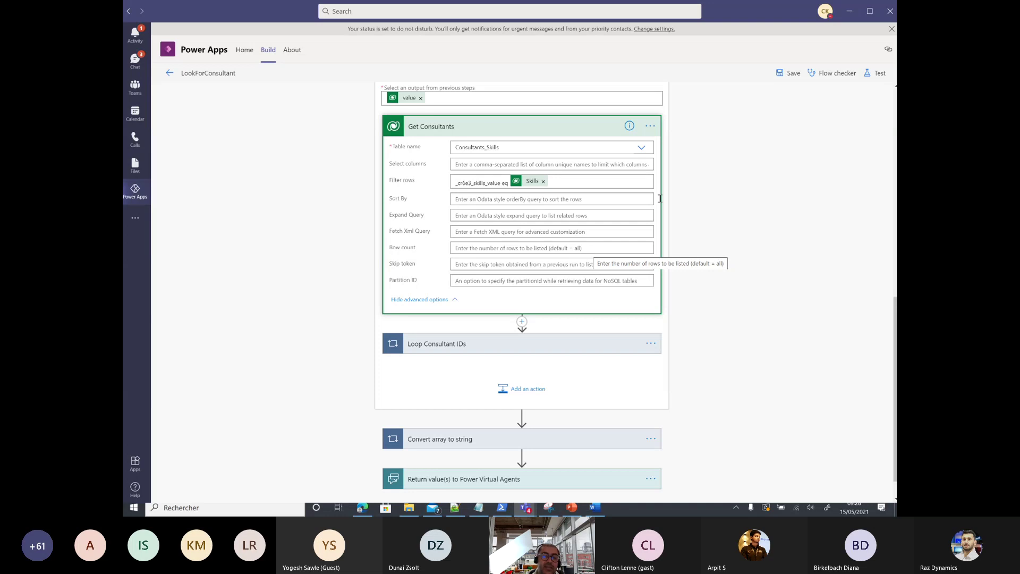
left_click(471, 346)
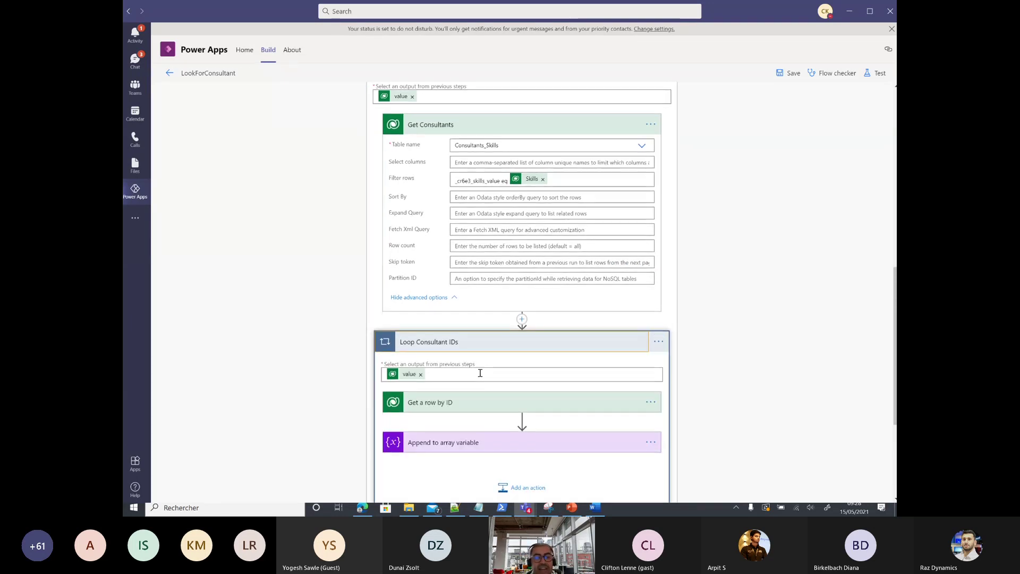
left_click(447, 323)
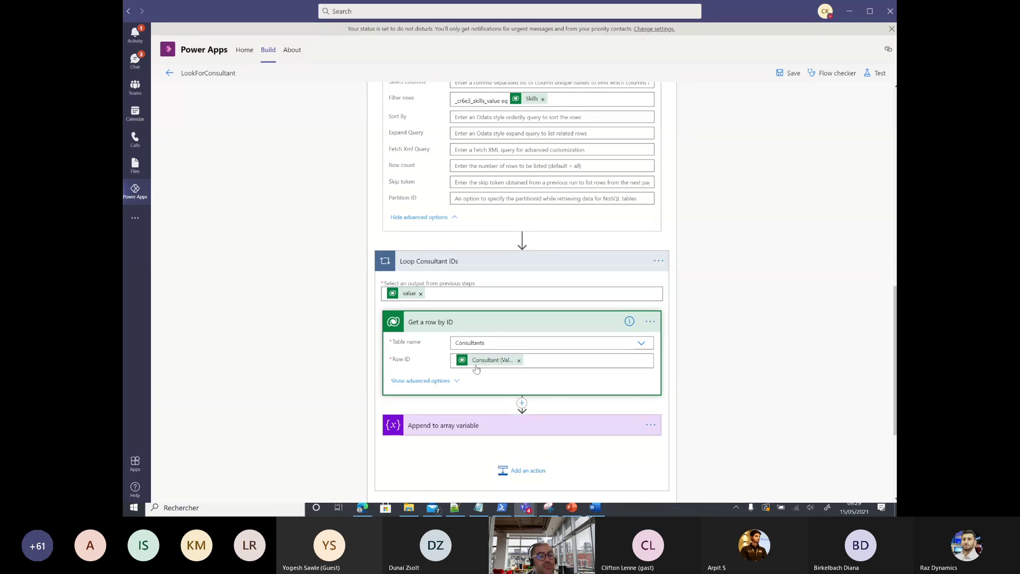
scroll(476, 367, "down", 1)
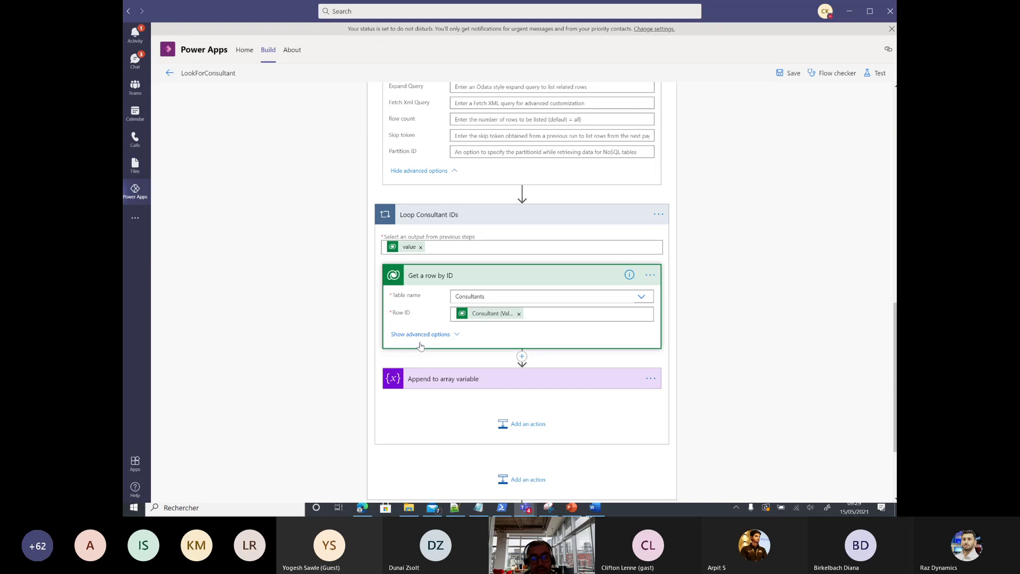
scroll(451, 362, "down", 2)
Step: Expand Append to array variable, Convert array to string and the Return value(s) step
left_click(450, 286)
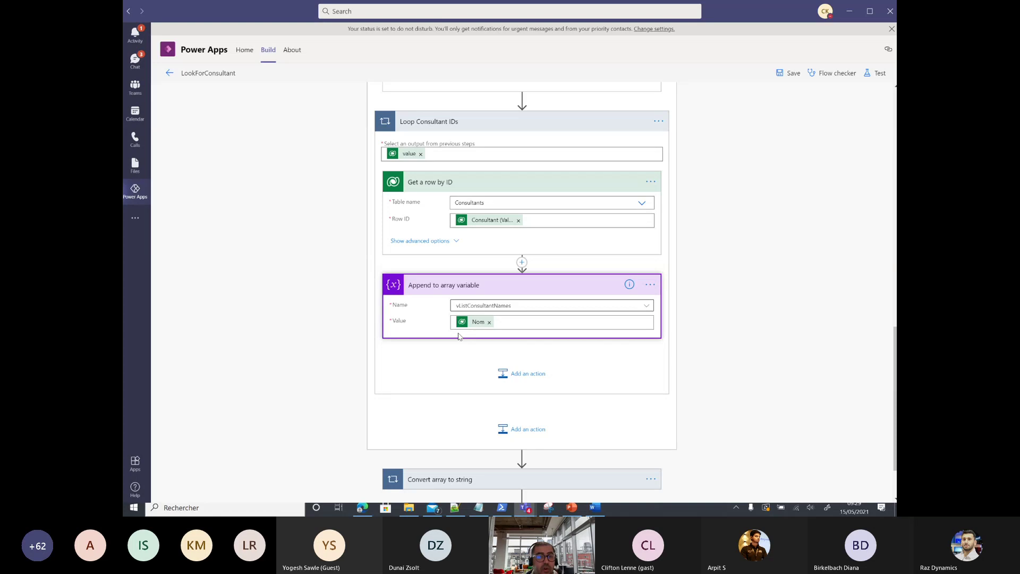
scroll(458, 336, "up", 1)
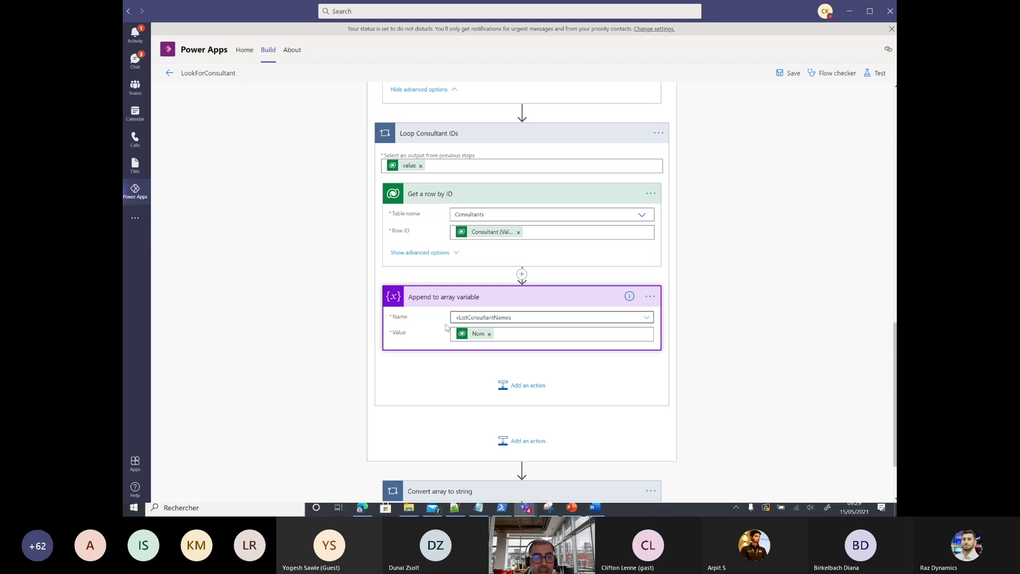
scroll(476, 321, "down", 2)
left_click(456, 408)
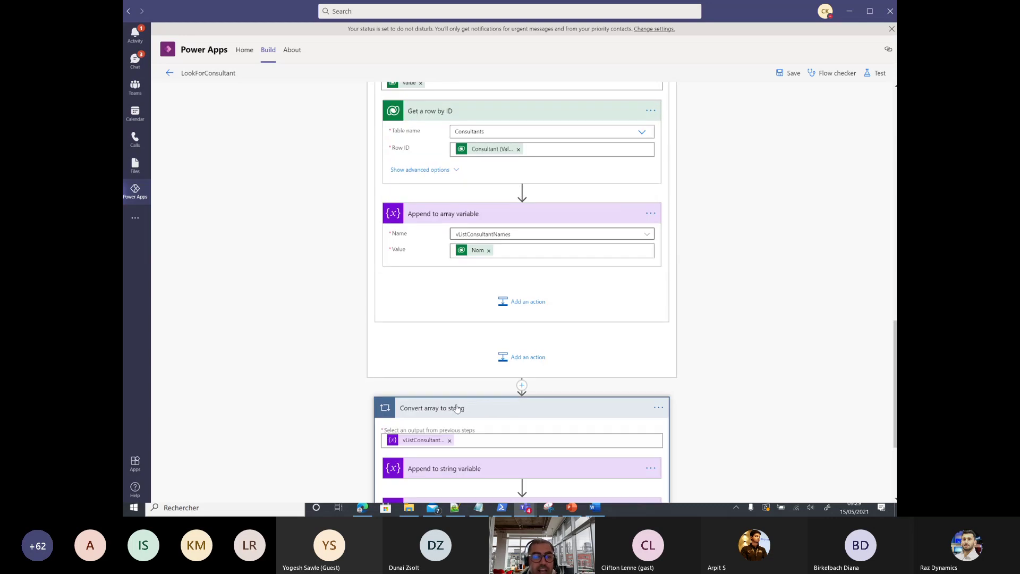
scroll(458, 408, "down", 3)
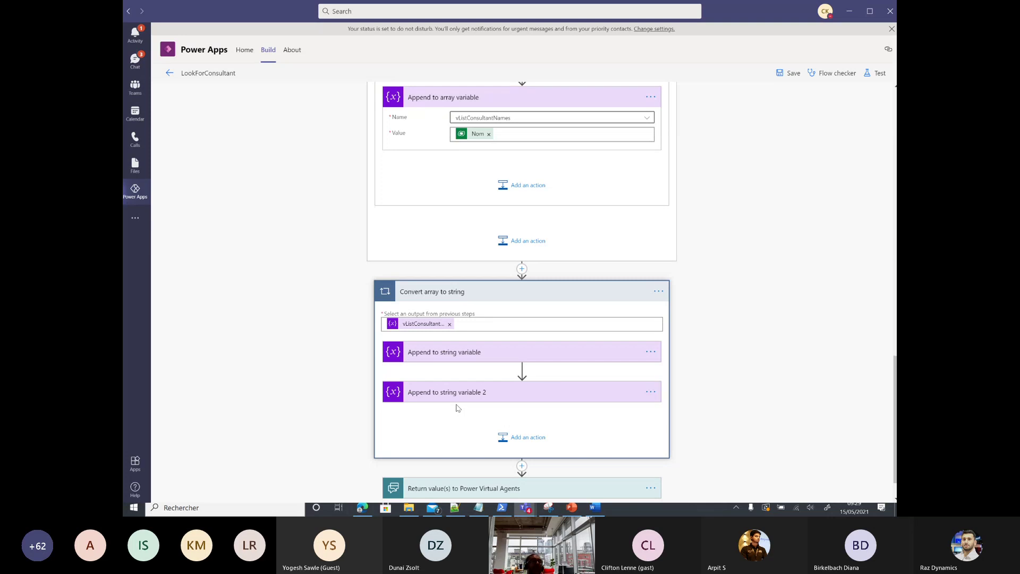
scroll(462, 409, "down", 1)
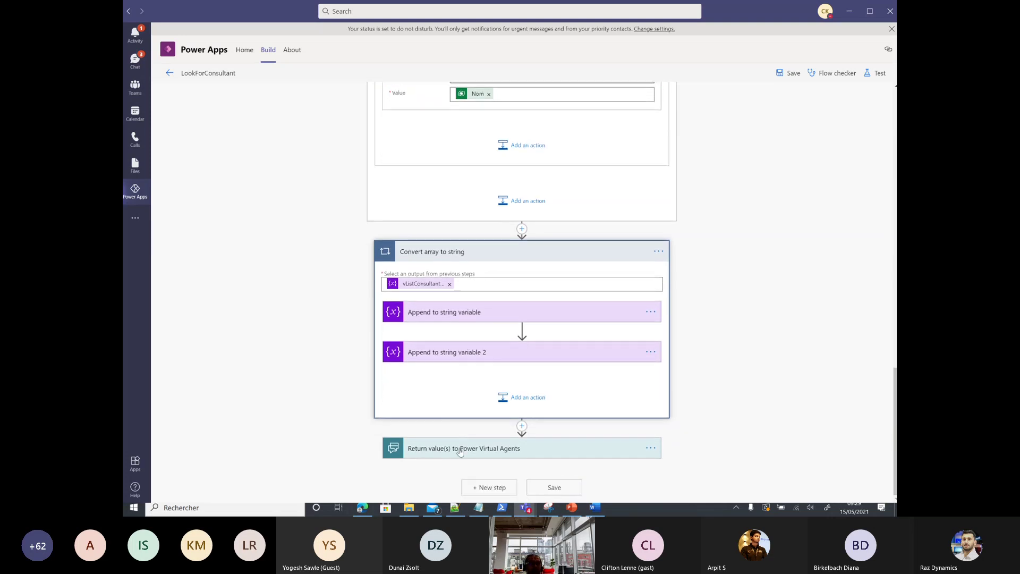
left_click(460, 449)
scroll(460, 449, "down", 1)
left_click(451, 439)
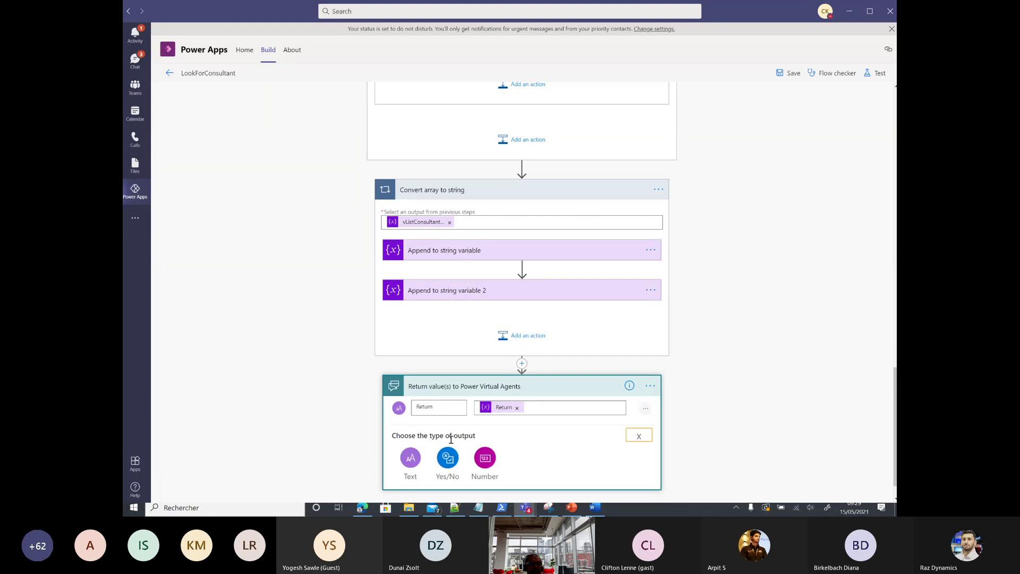
scroll(451, 439, "down", 1)
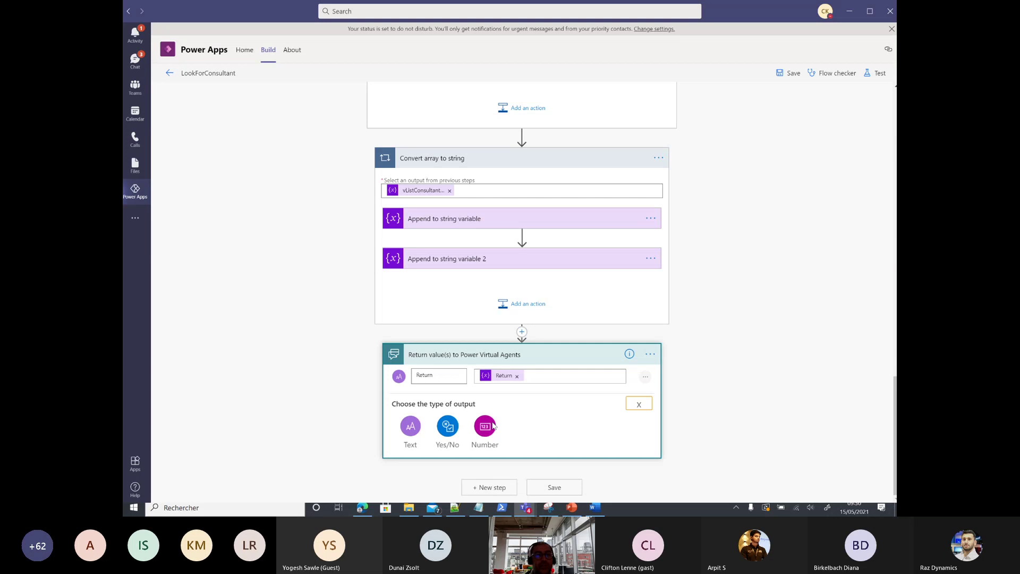
Step: Go from Cloud flows to the Manager assistant chatbot and open the Skills topic's authoring canvas
left_click(170, 74)
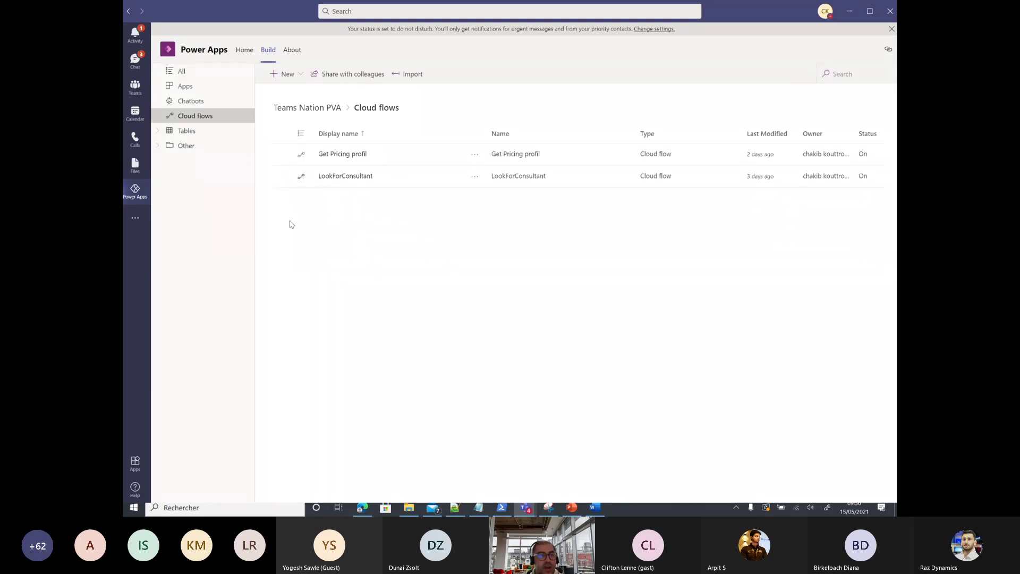
left_click(192, 101)
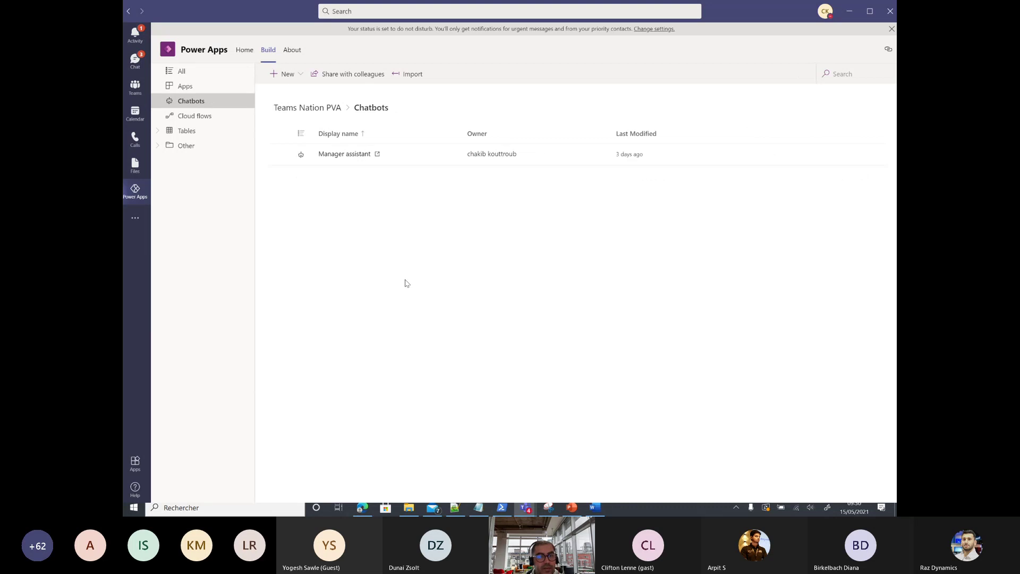
left_click(349, 157)
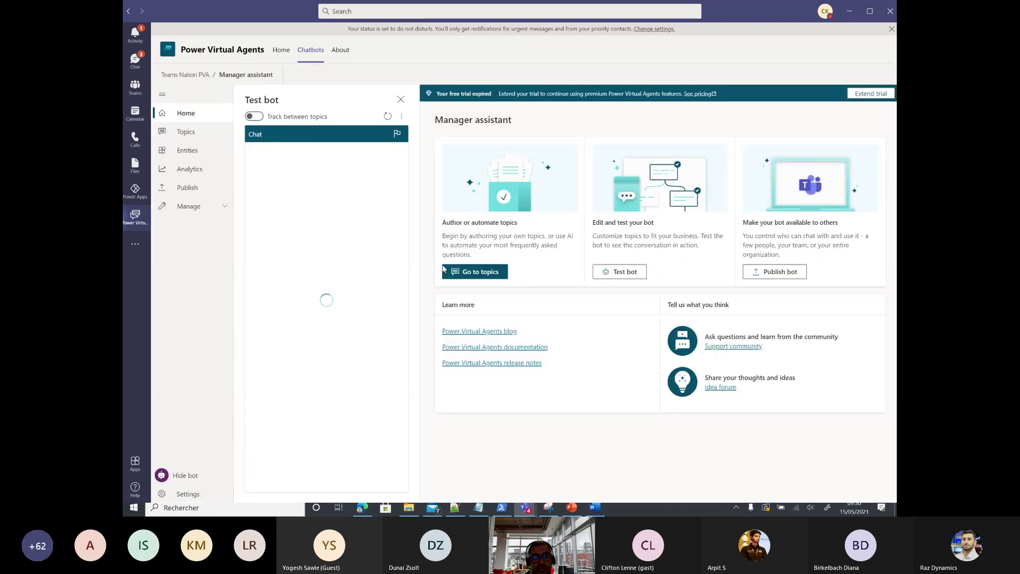
left_click(478, 272)
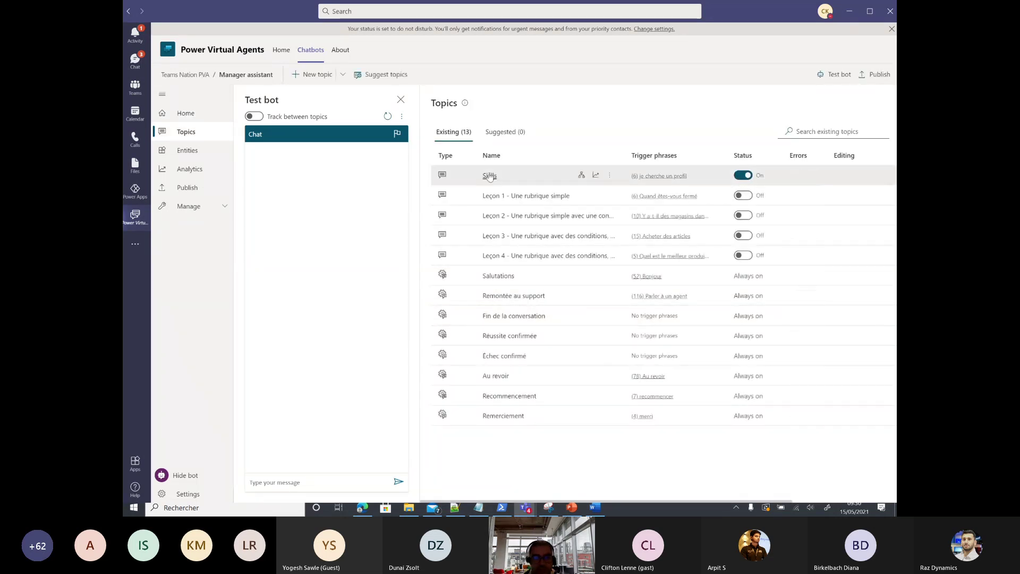
left_click(490, 176)
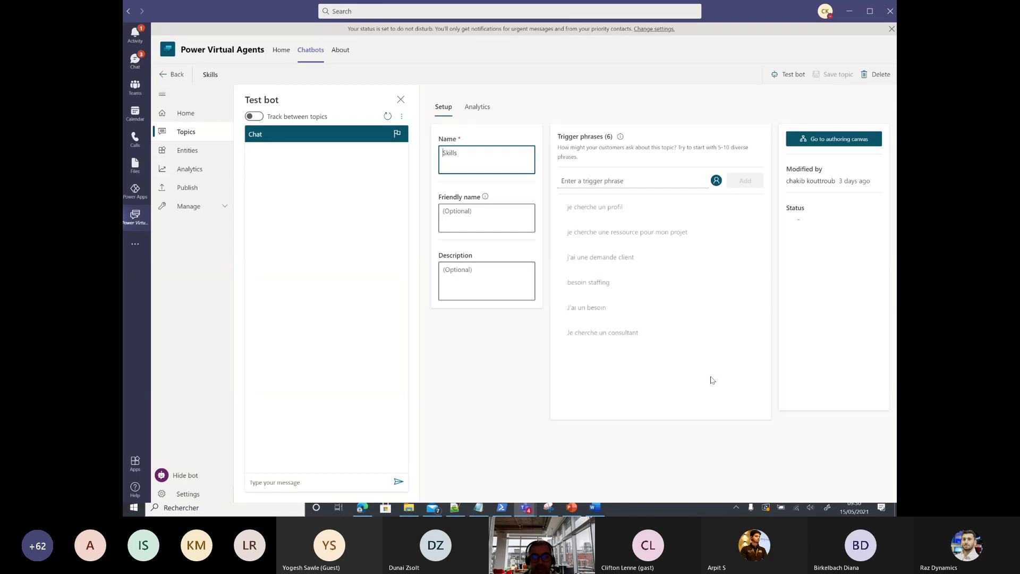
left_click(812, 139)
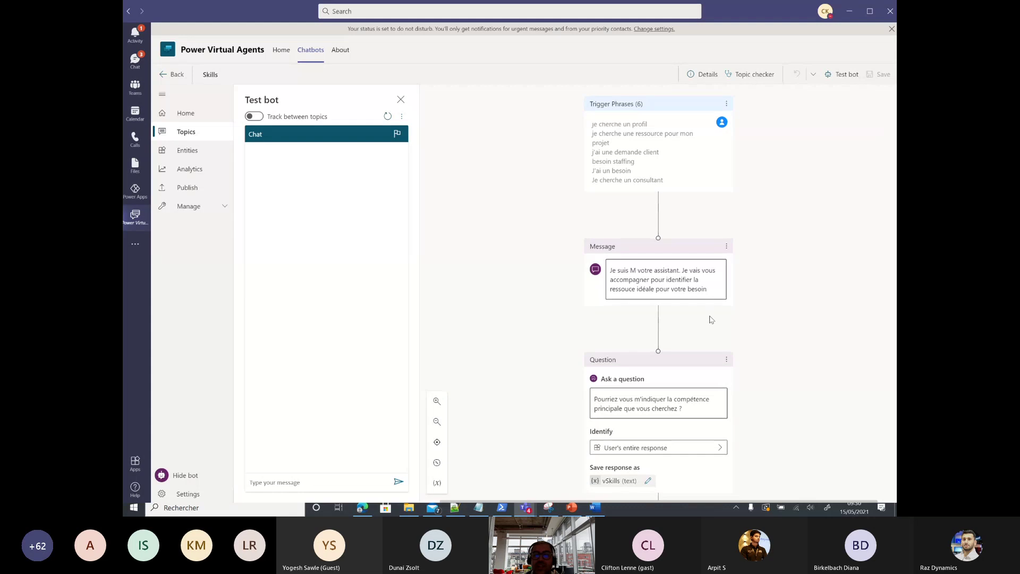
scroll(710, 319, "down", 1)
scroll(711, 318, "down", 2)
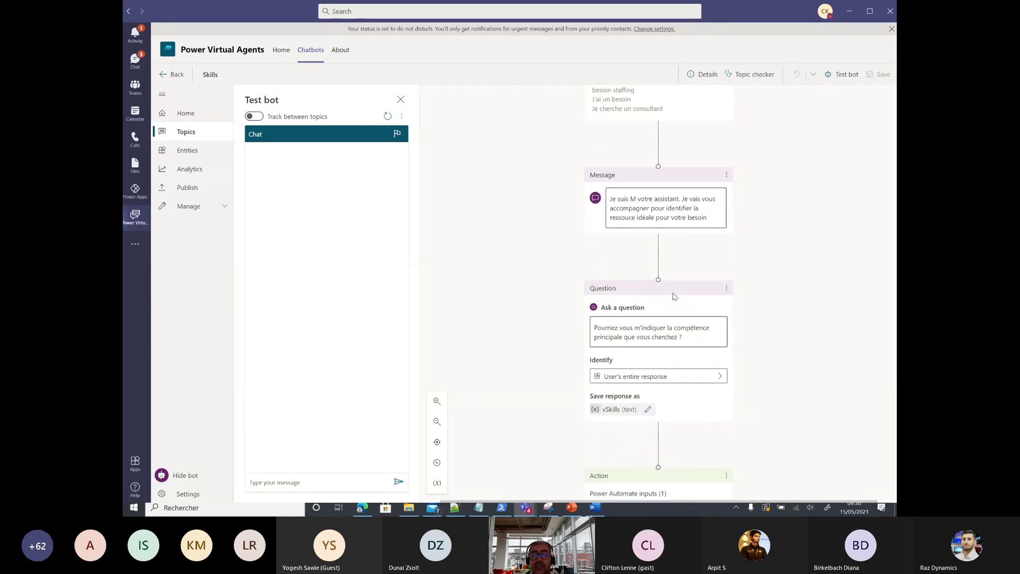
scroll(675, 296, "down", 1)
scroll(673, 296, "down", 3)
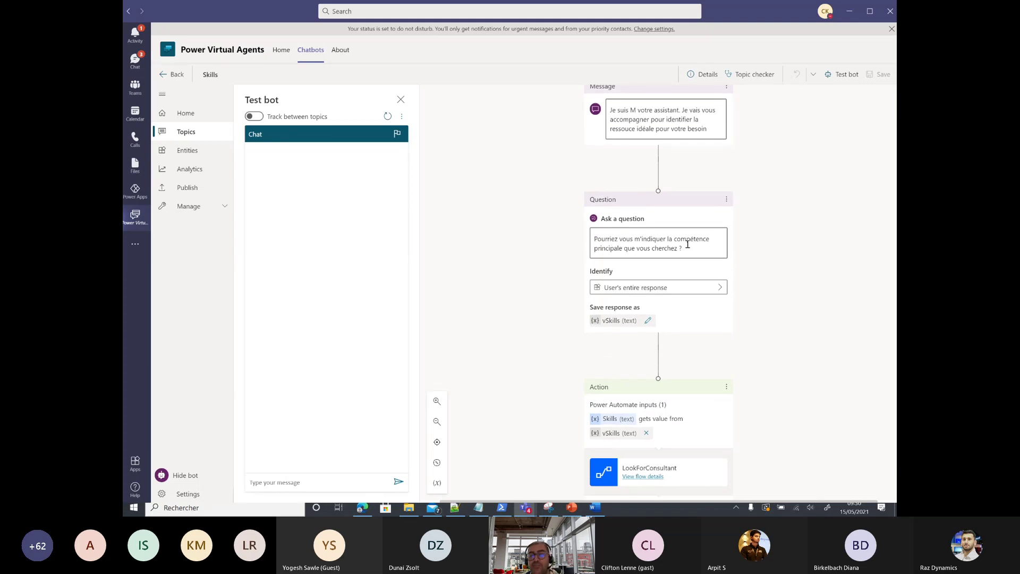
scroll(689, 251, "down", 3)
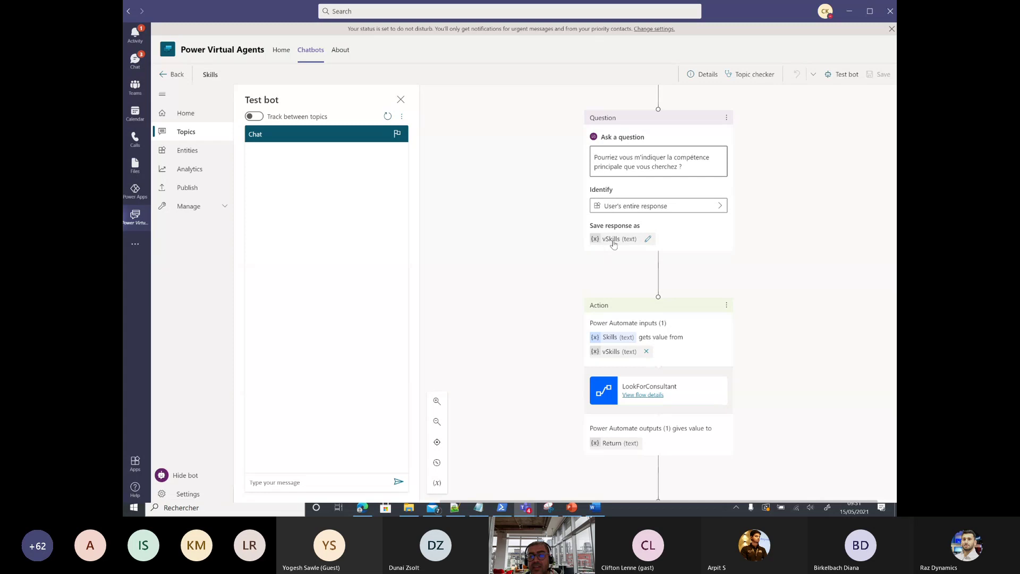
scroll(614, 243, "down", 1)
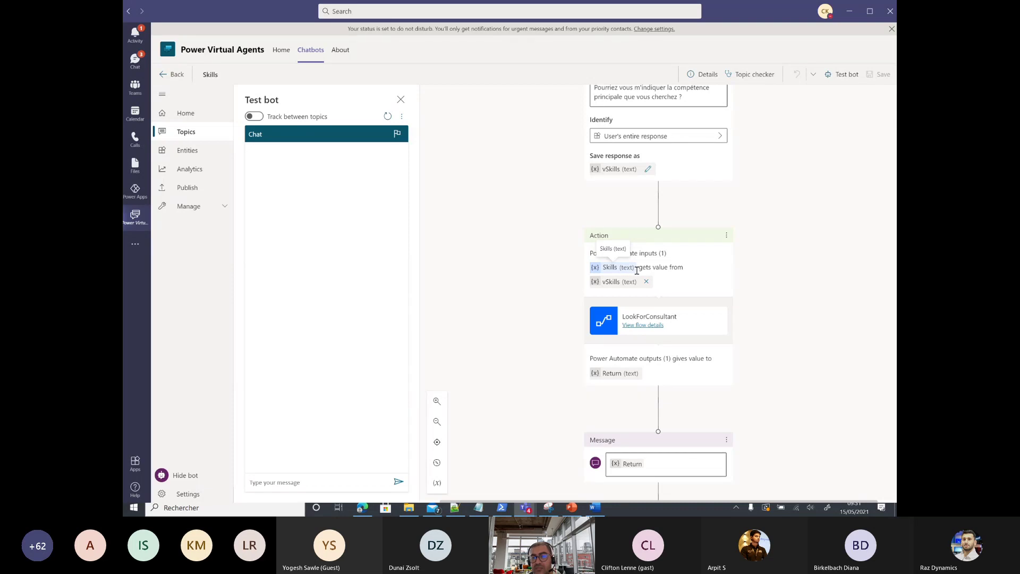
scroll(621, 346, "down", 1)
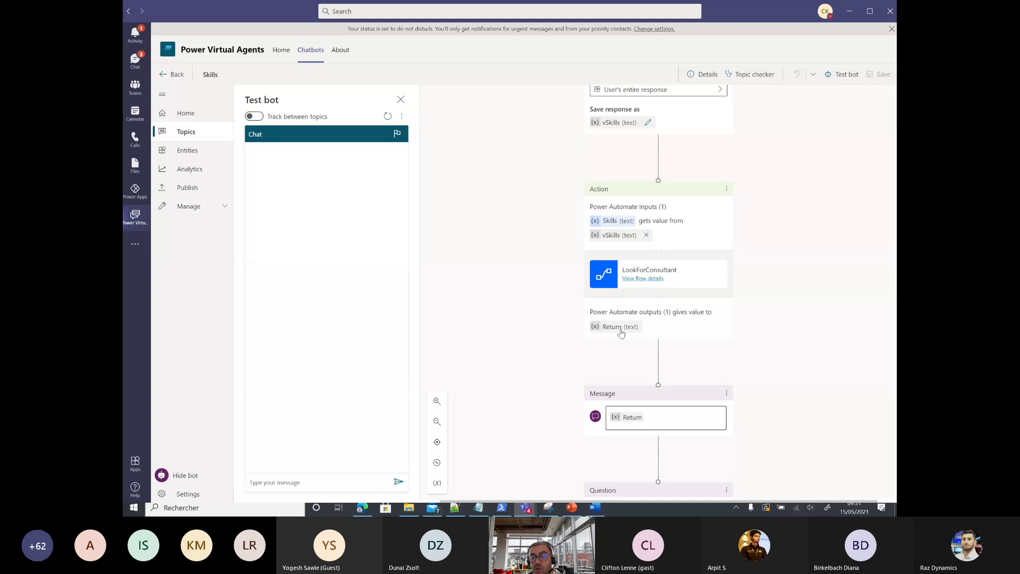
scroll(621, 329, "down", 2)
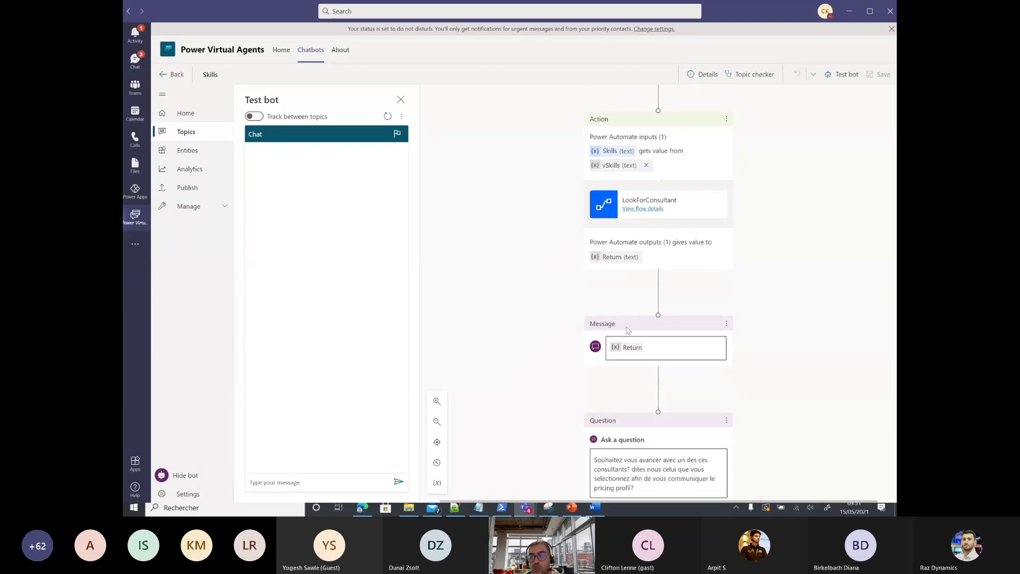
scroll(653, 347, "down", 1)
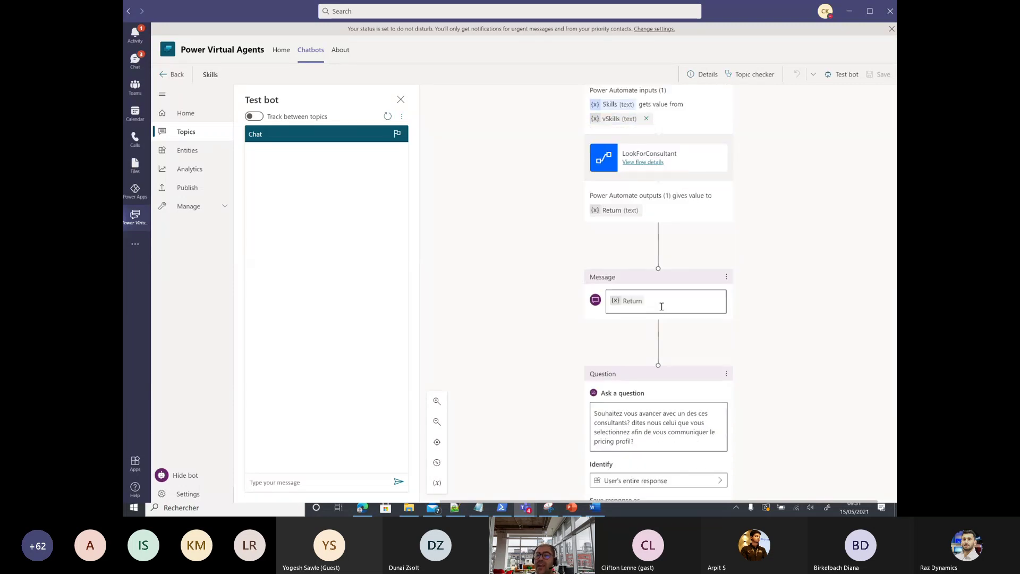
Step: Add 'Please find here the list of consultants that I found with this primary skills' before Return, then save
left_click(609, 300)
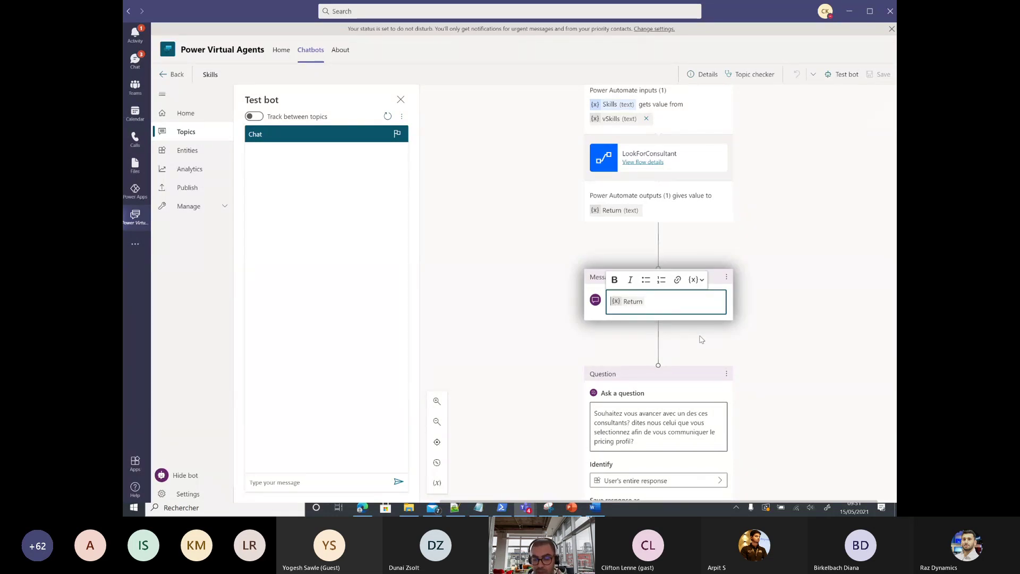
key("Return")
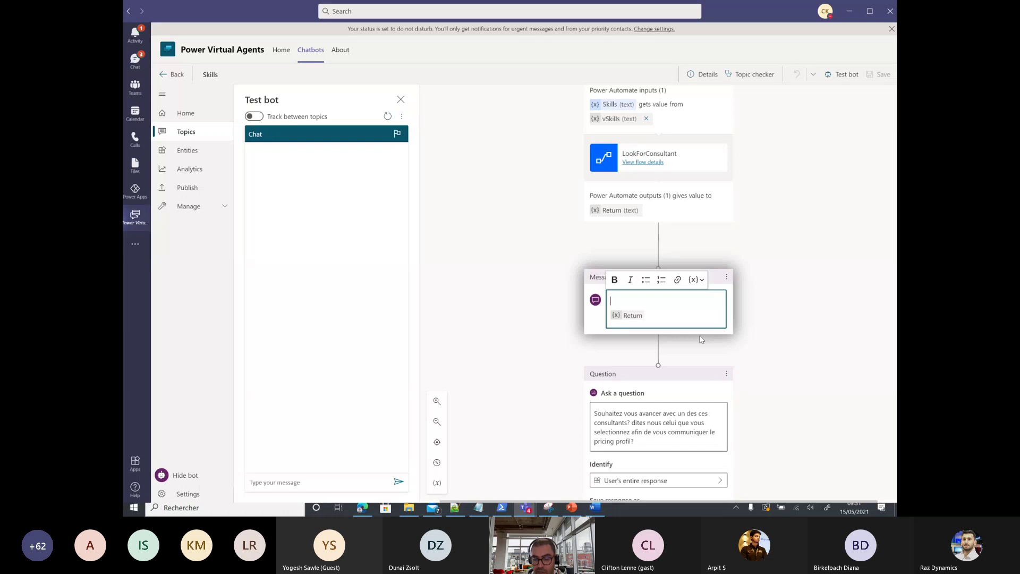
type("Please f")
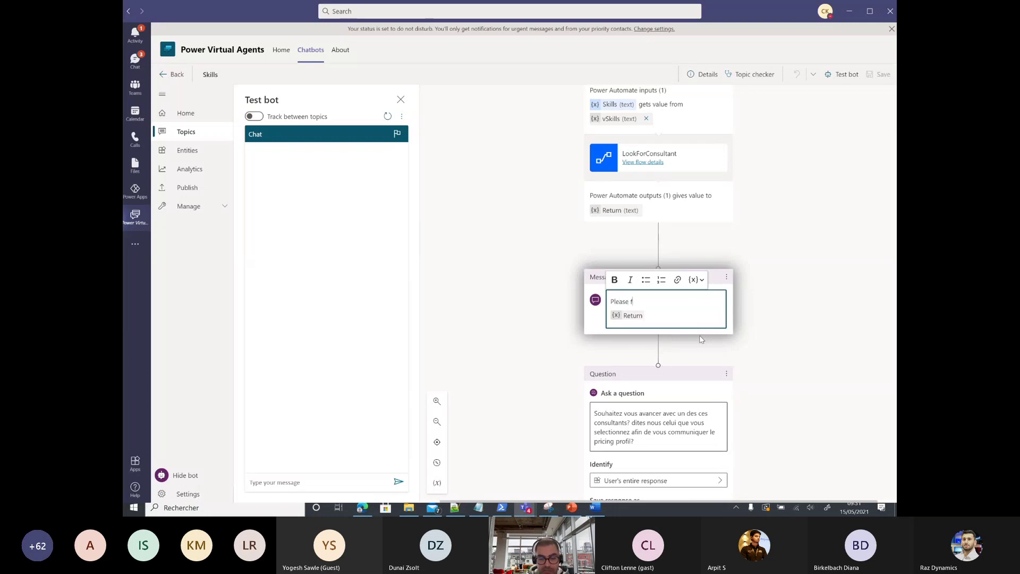
type("ind here the")
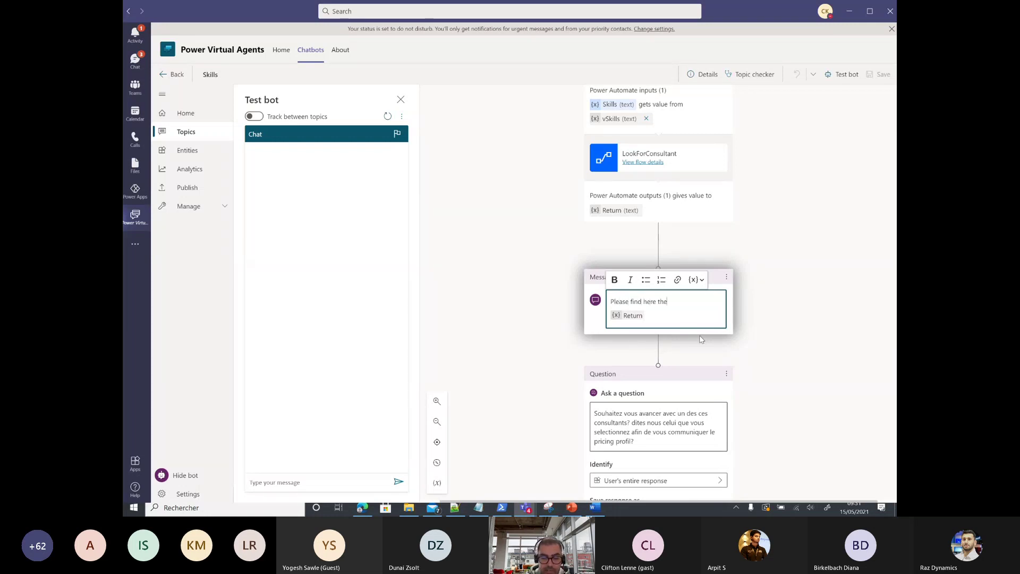
type(" list of consultant")
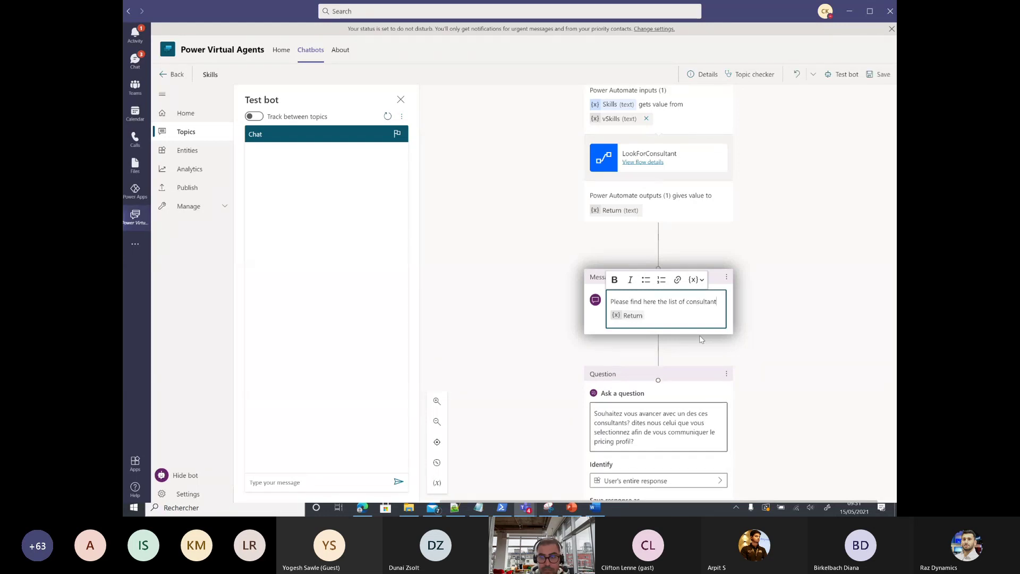
type("s that we f")
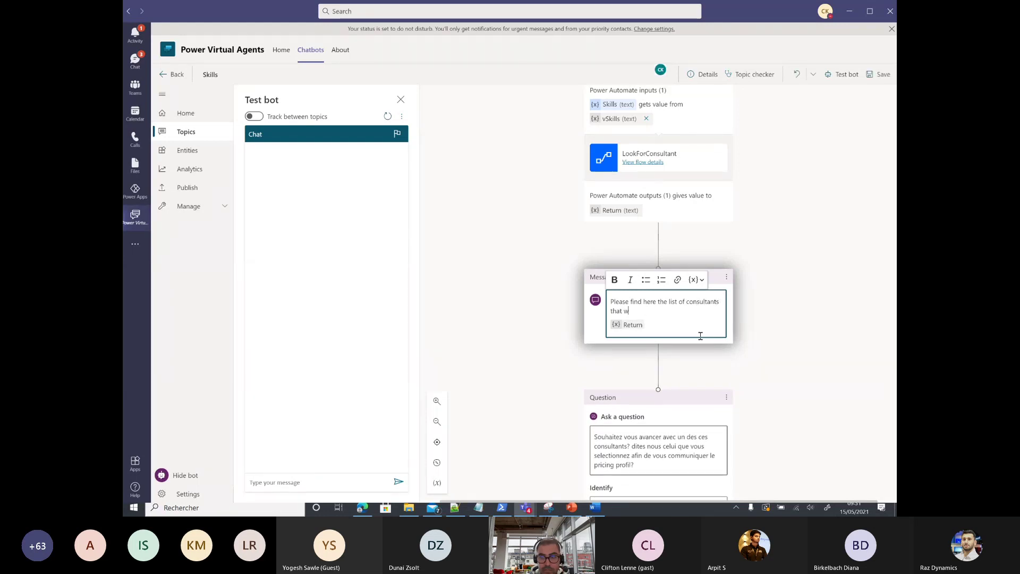
key("BackSpace")
key("BackSpace")
key("BackSpace")
key("BackSpace")
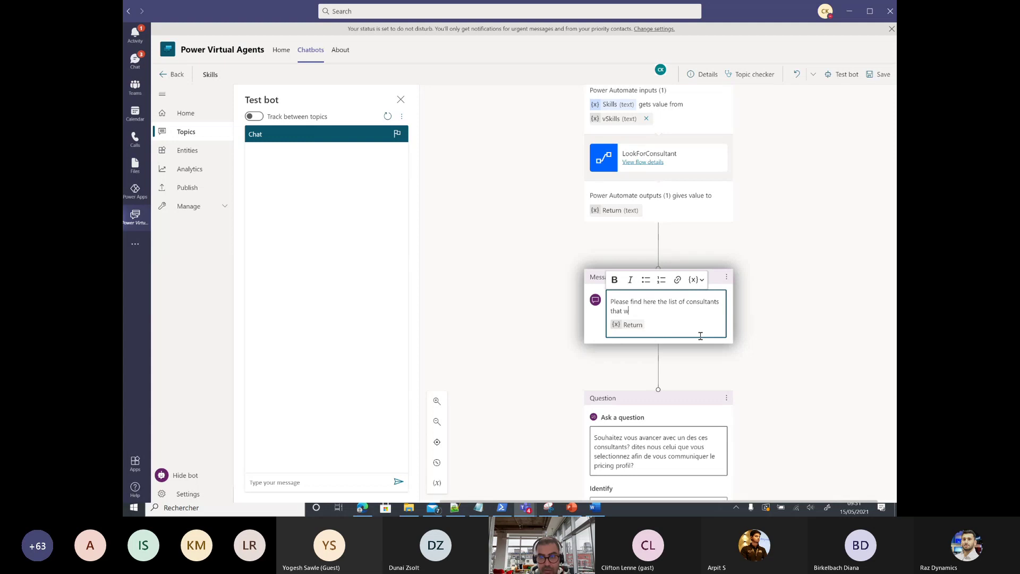
type("I found")
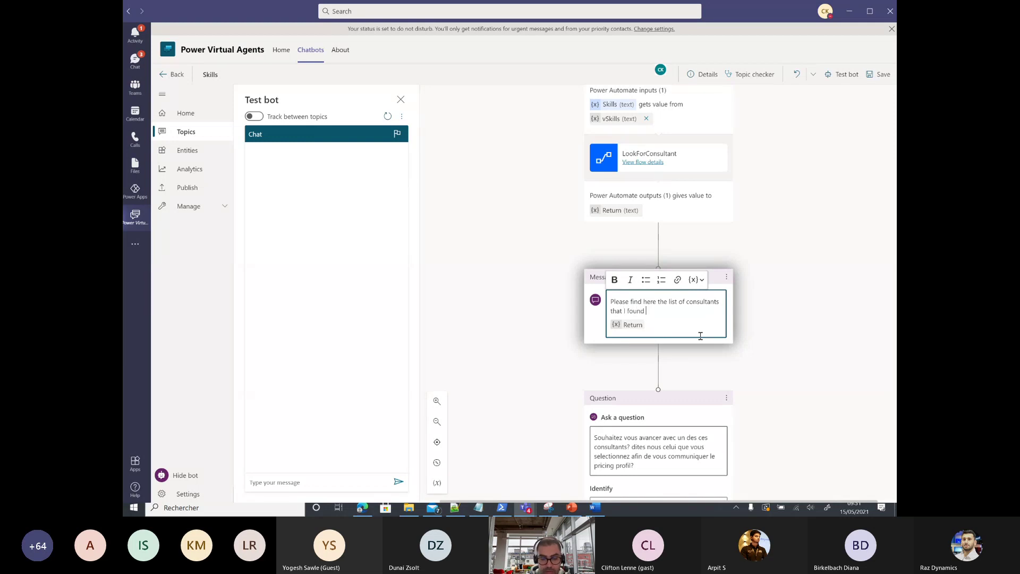
type(" with this primary skills")
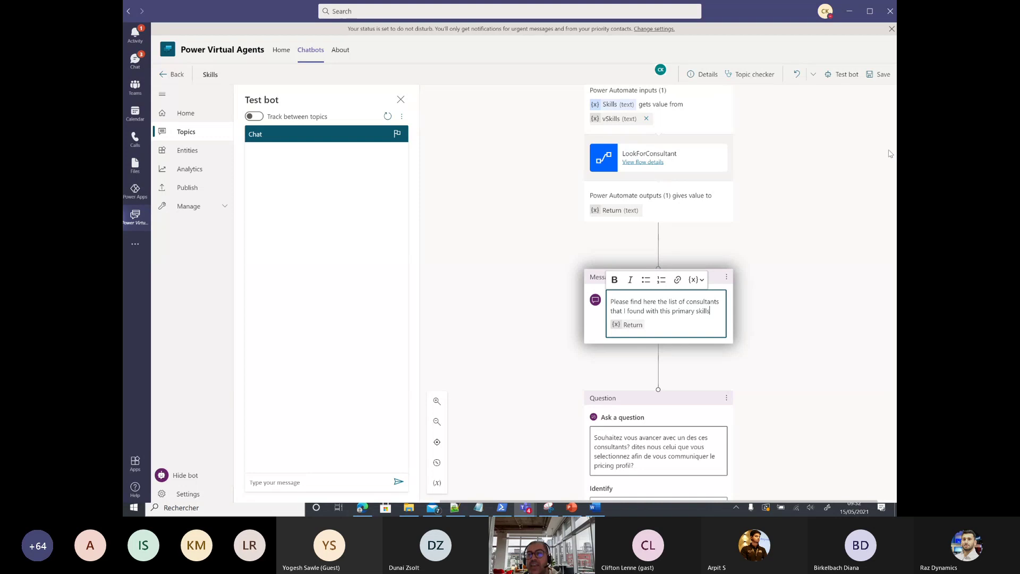
left_click(879, 75)
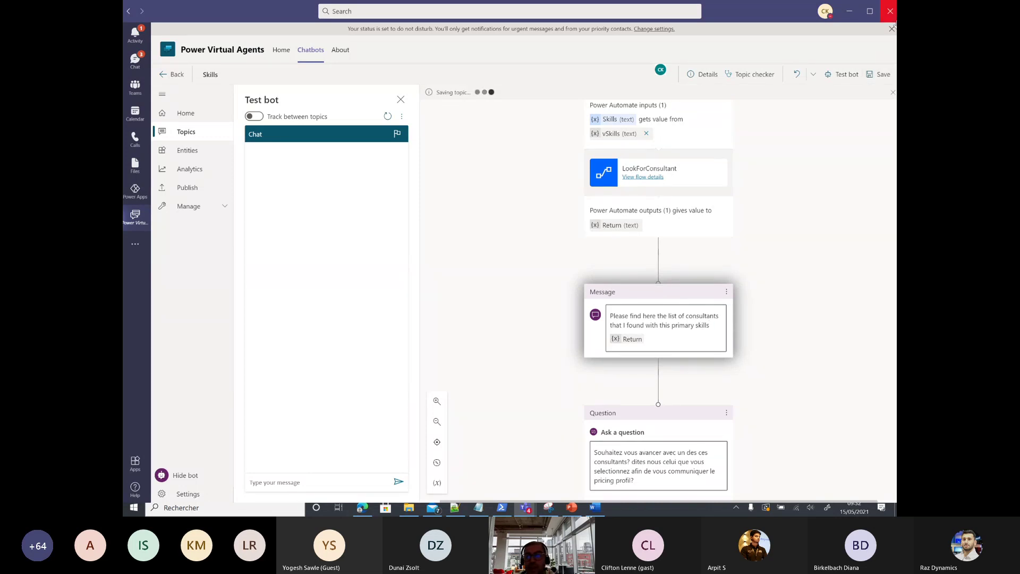
Step: Close the test pane, discard changes to load the latest topic, and reopen the test chat
left_click(842, 74)
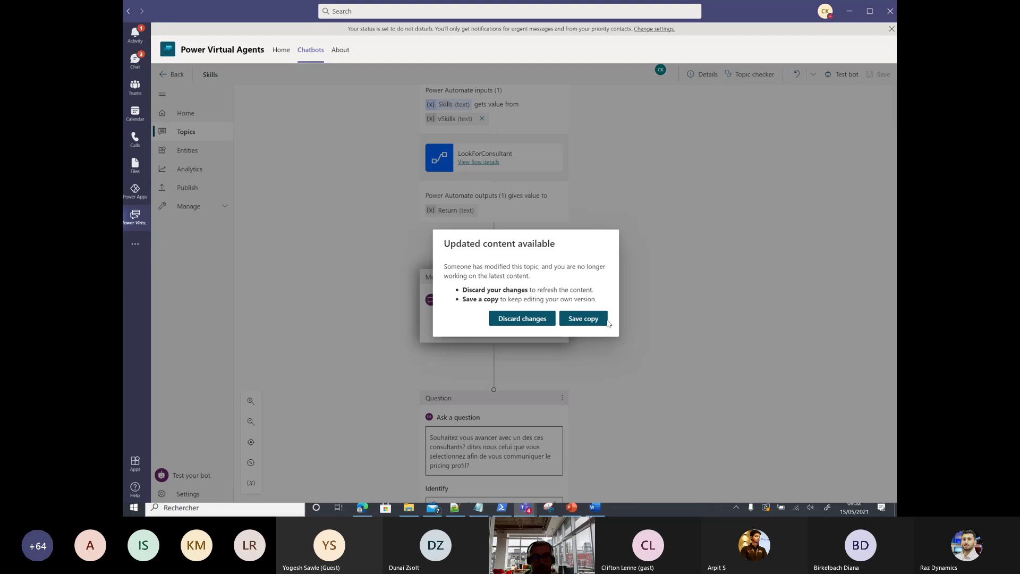
left_click(543, 324)
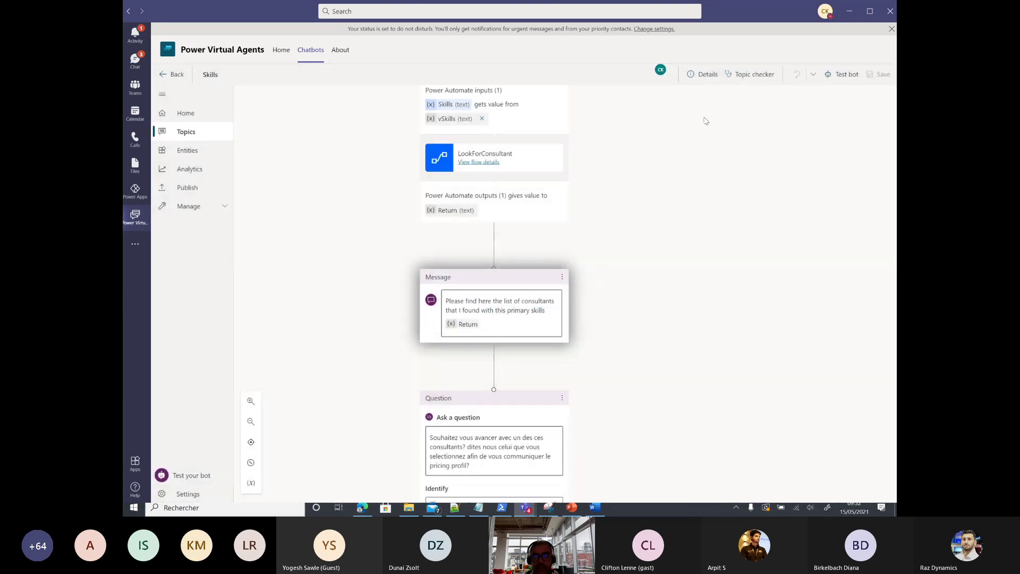
left_click(841, 74)
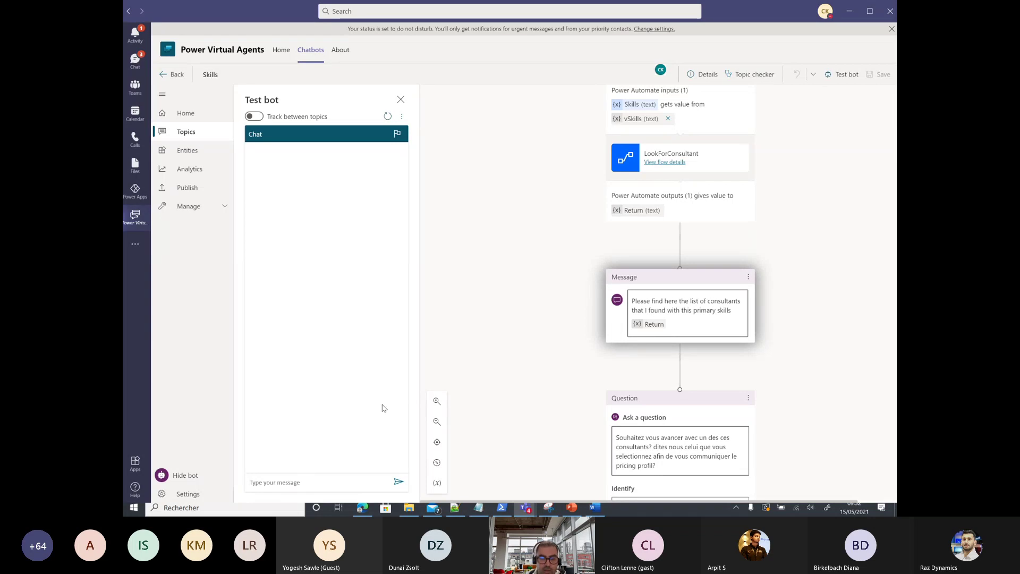
Step: Send 'Hello', 'je cherche un consultant' and 'Power apps' to the test bot
type("Hello")
key("Return")
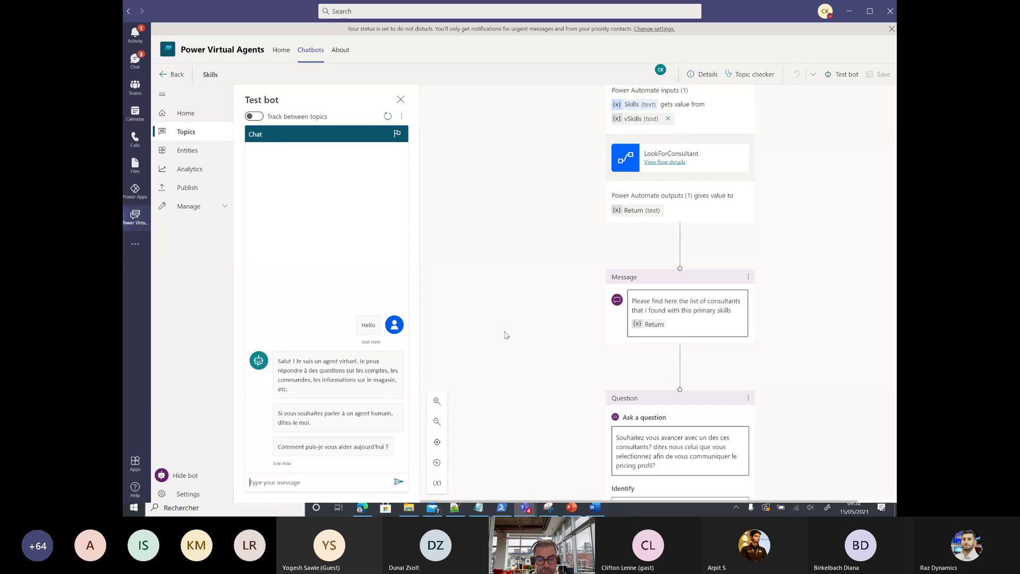
type("je cherche un")
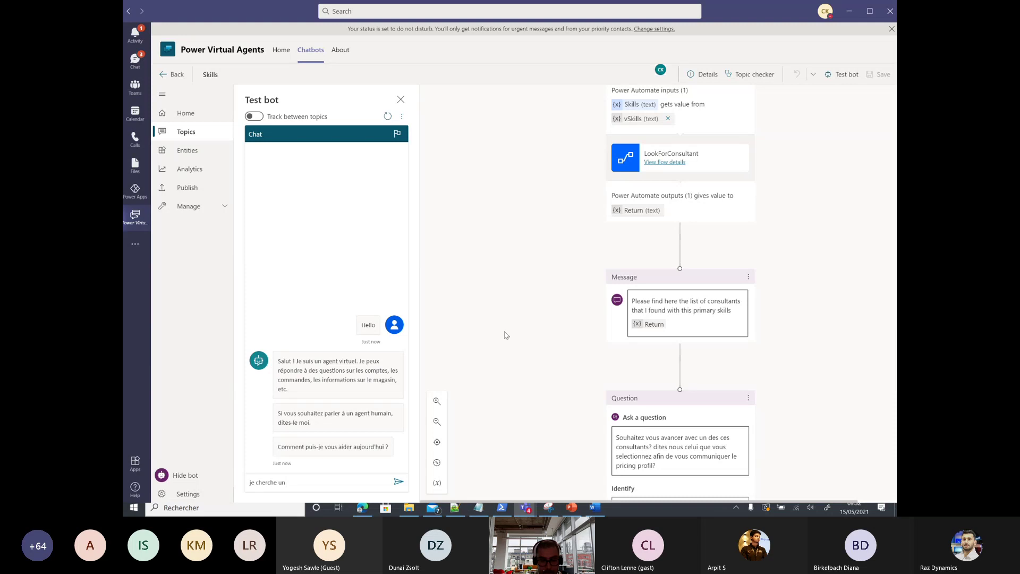
type(" consultant")
key("Return")
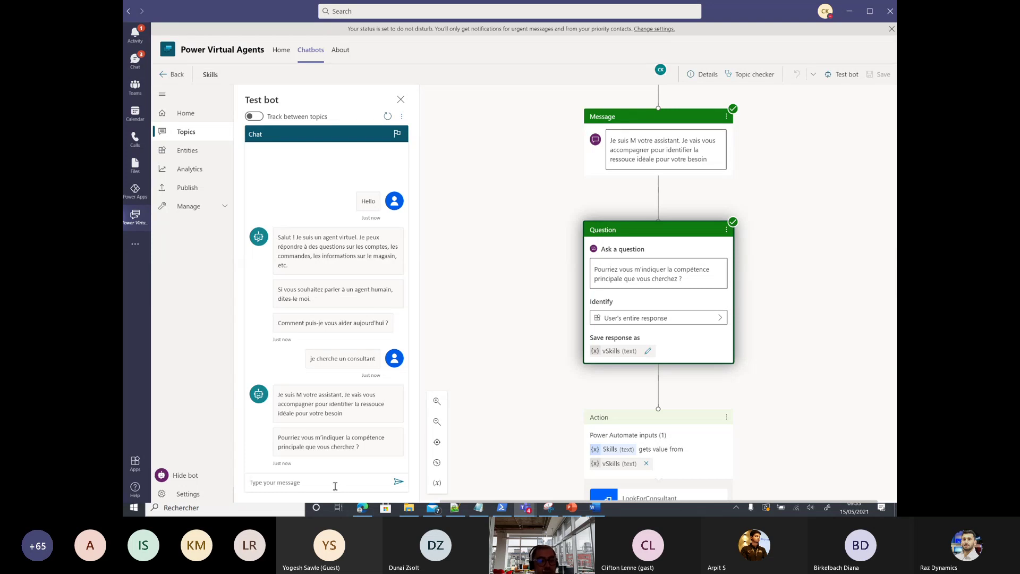
type("Power apps")
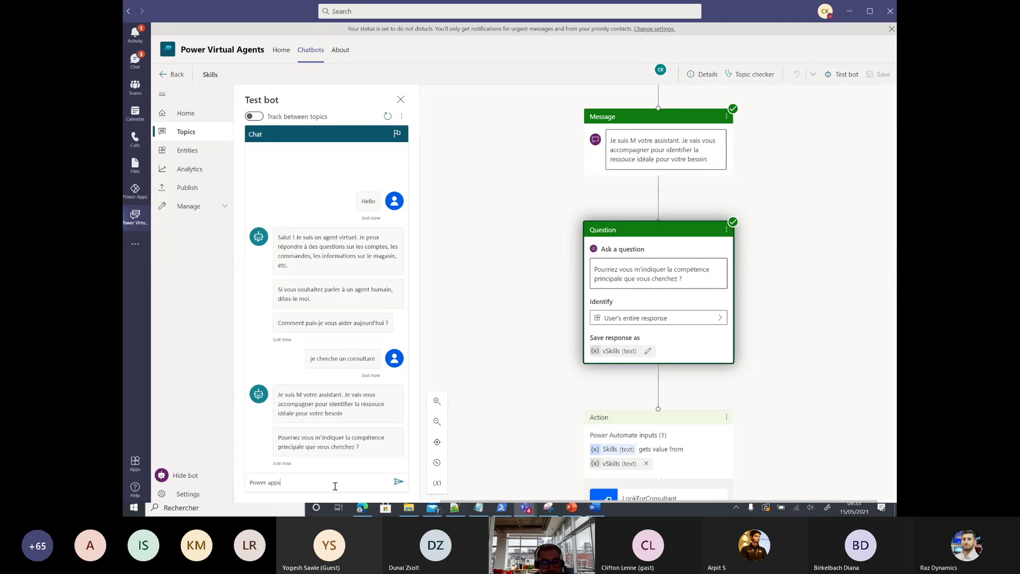
key("Return")
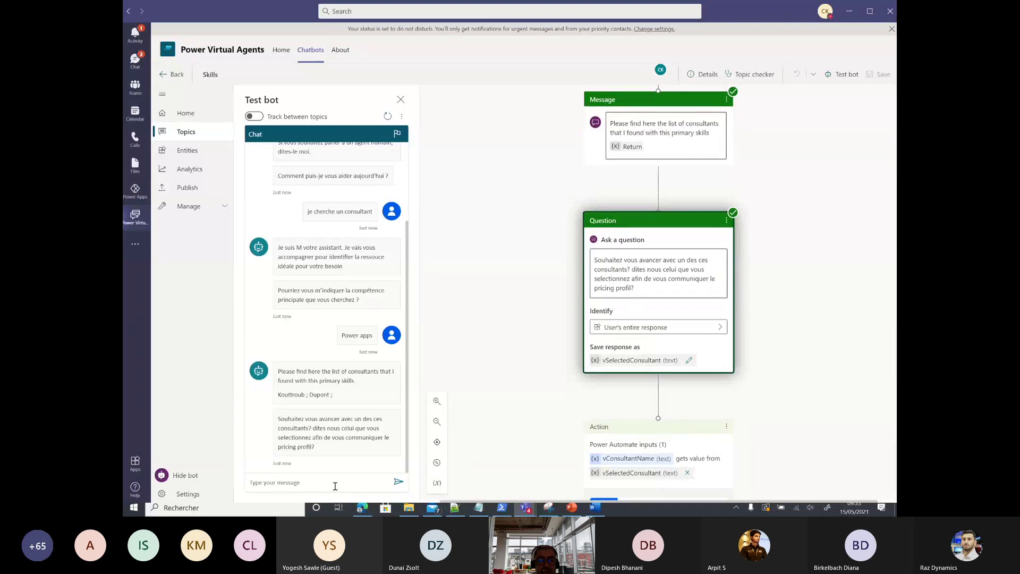
Step: Reply with a listed consultant's name to get their pricing profile
left_click(335, 486)
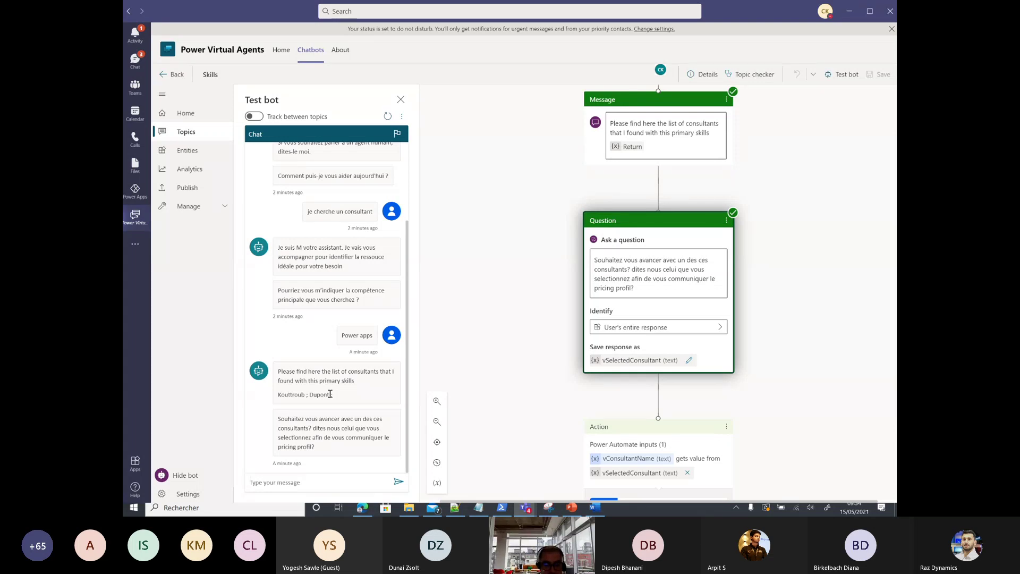
type("Dupont")
key("Return")
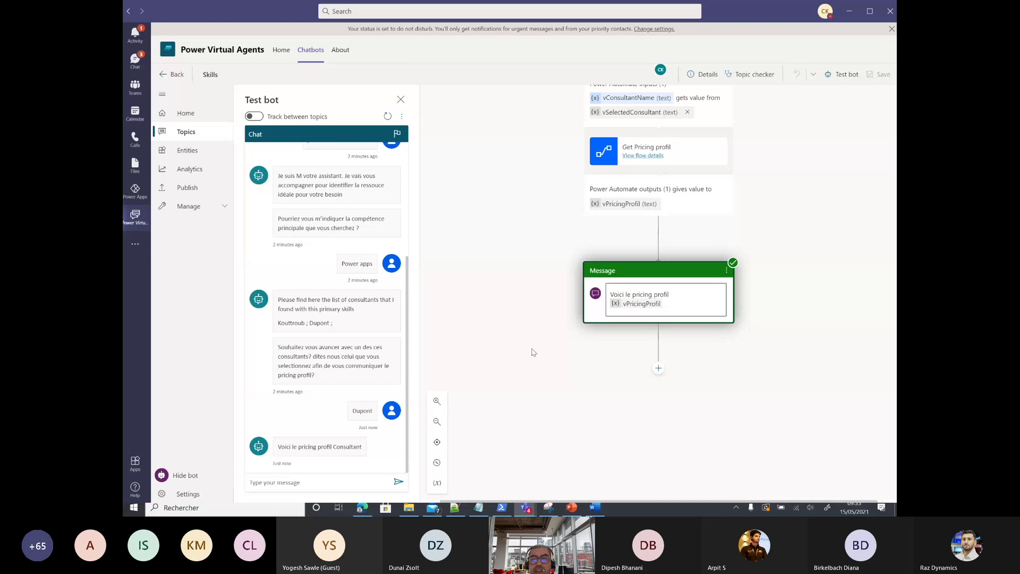
Step: Open Get Pricing profil for editing and expand its trigger, return value and Consultants row listing
left_click(646, 156)
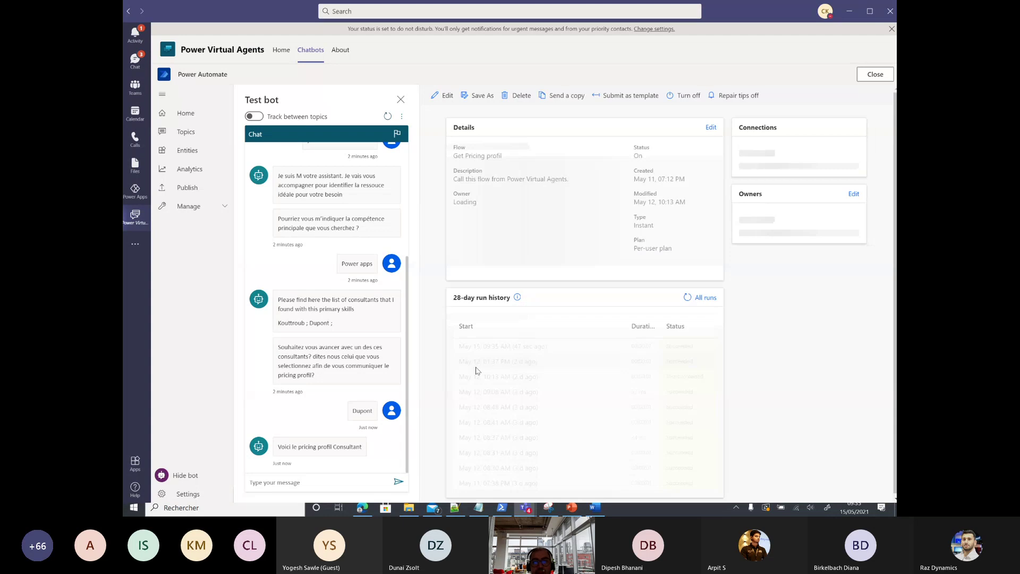
left_click(440, 96)
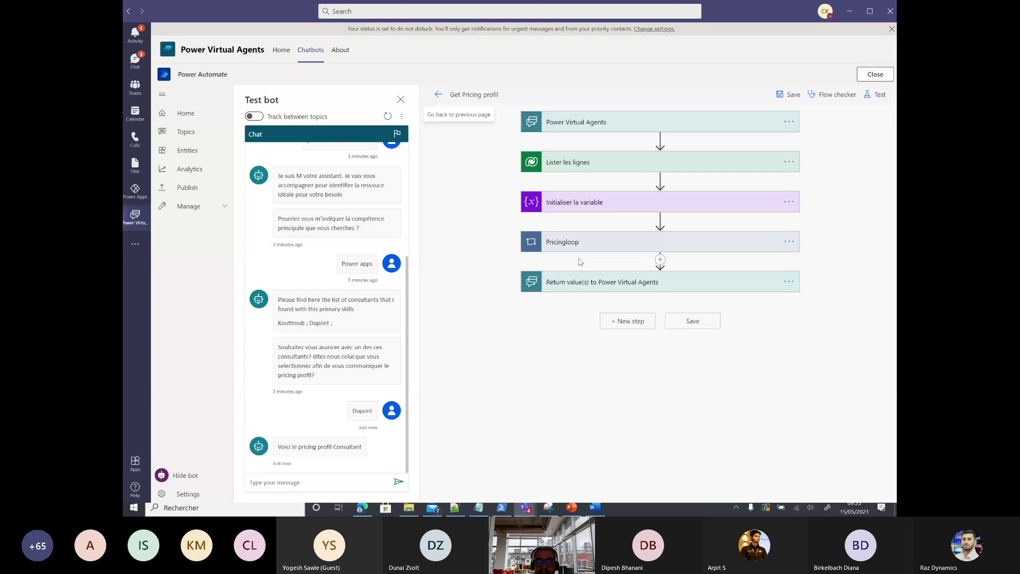
left_click(600, 121)
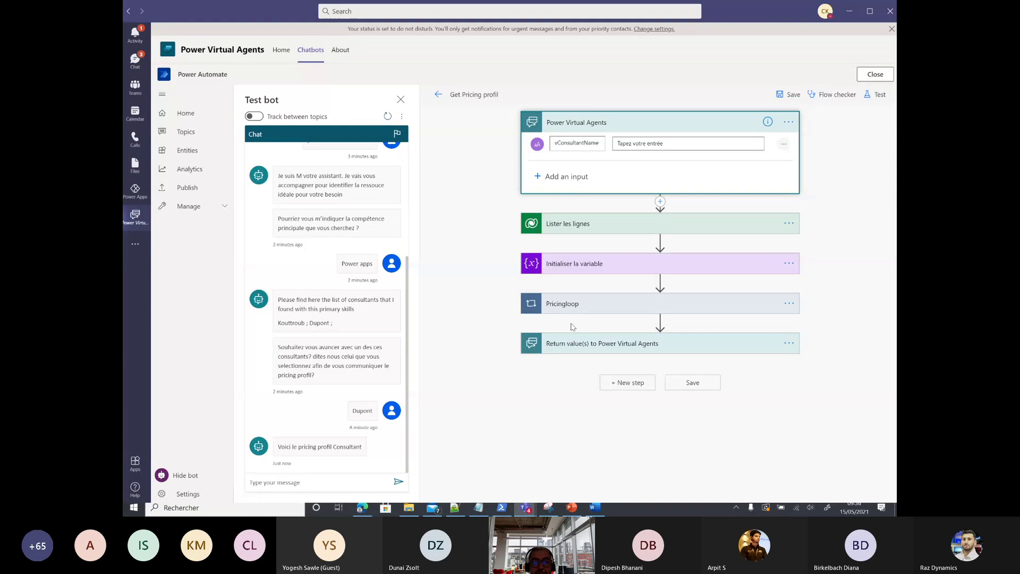
left_click(574, 346)
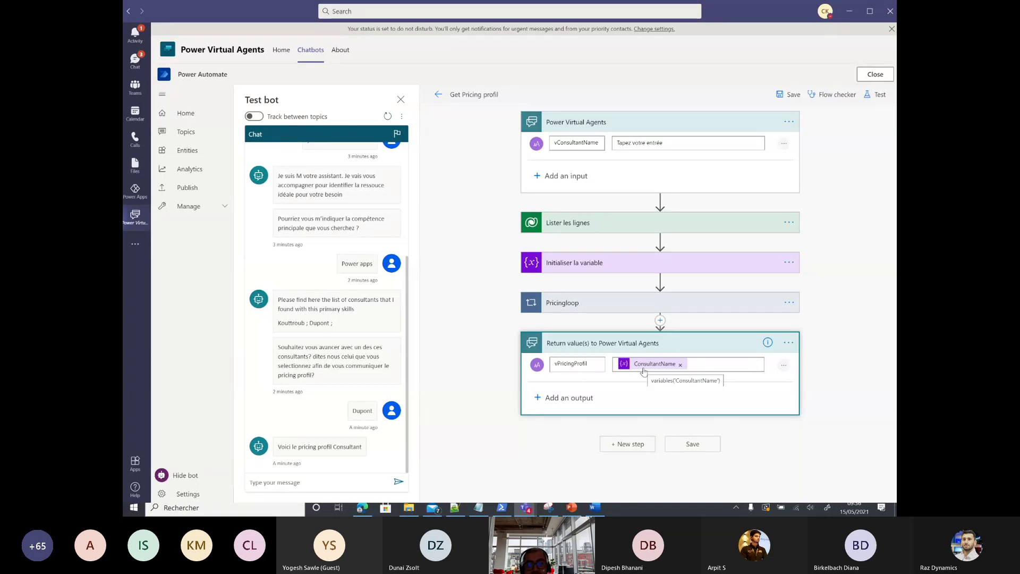
left_click(601, 226)
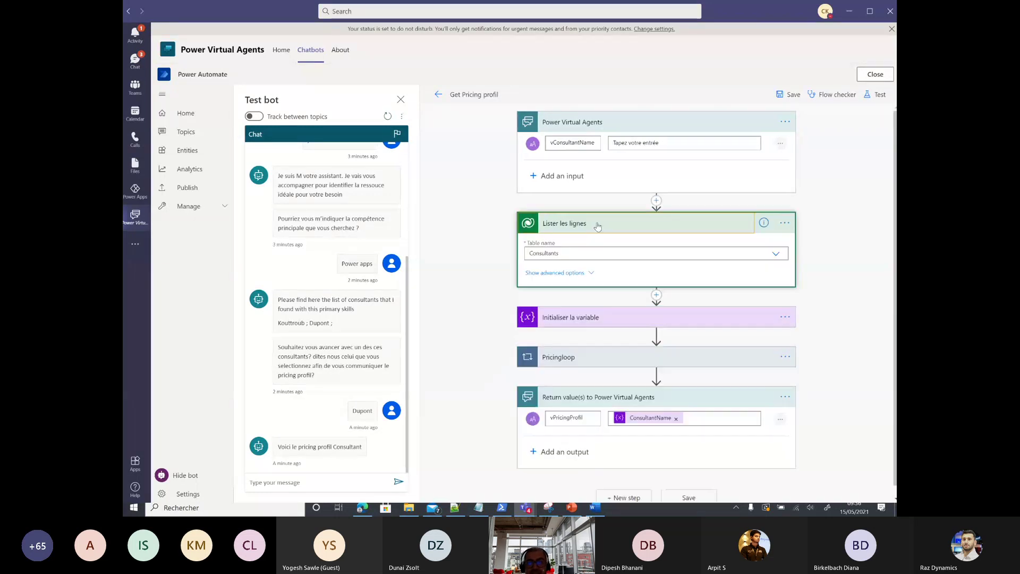
Step: Reveal the row listing's Consultants filter on vConsultantName and expand Pricingloop, which sets ConsultantName from cr6e3_pricingprofil
left_click(580, 274)
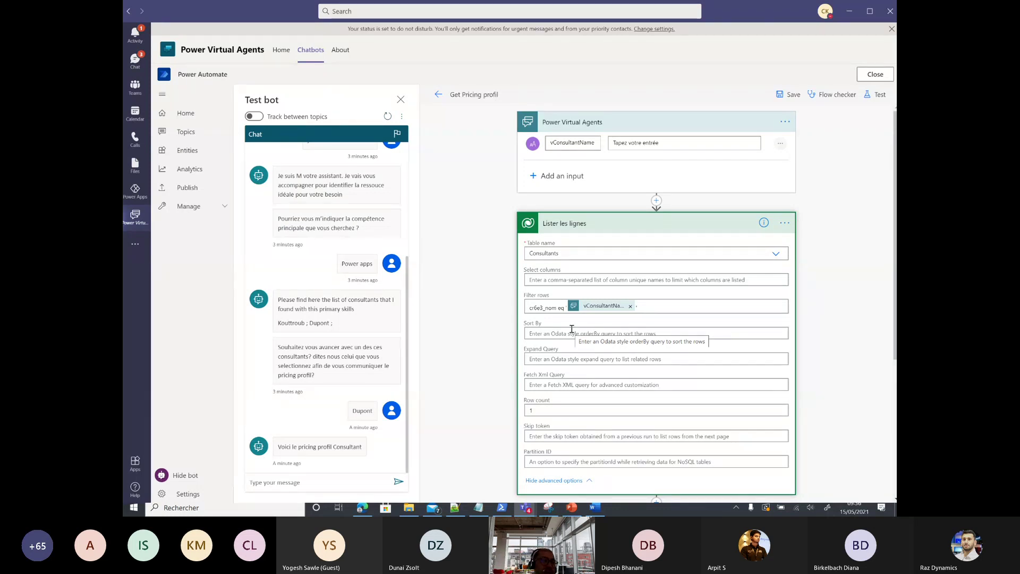
scroll(572, 337, "down", 3)
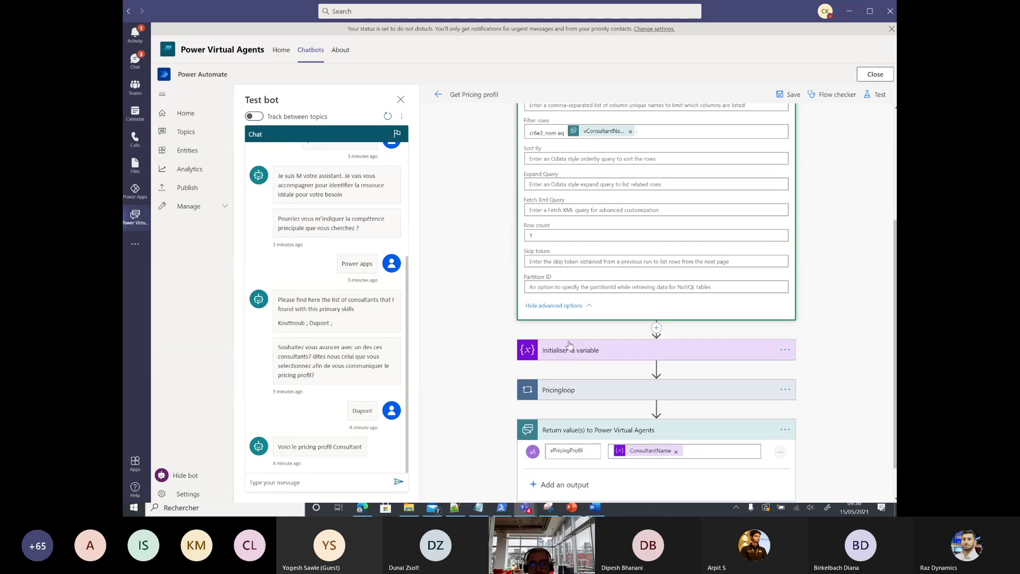
left_click(586, 390)
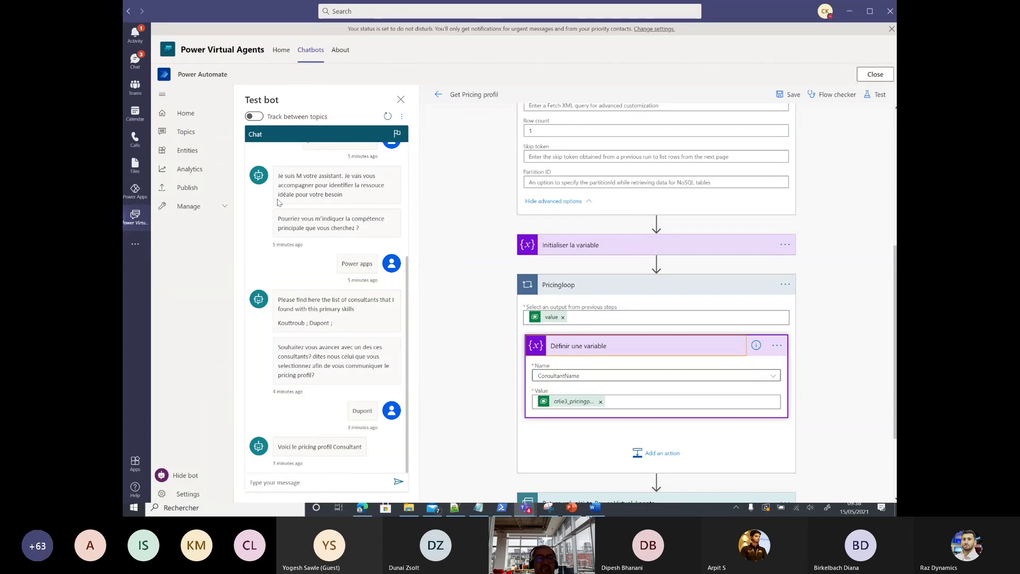
Step: Leave the Get Pricing profil flow and publish the Manager assistant bot's latest content
left_click(872, 78)
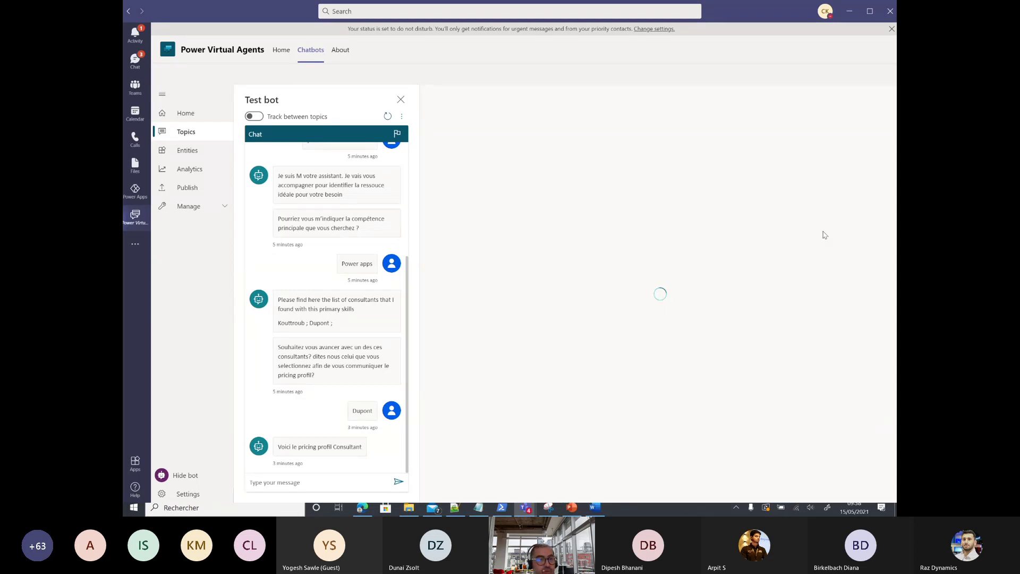
left_click(184, 189)
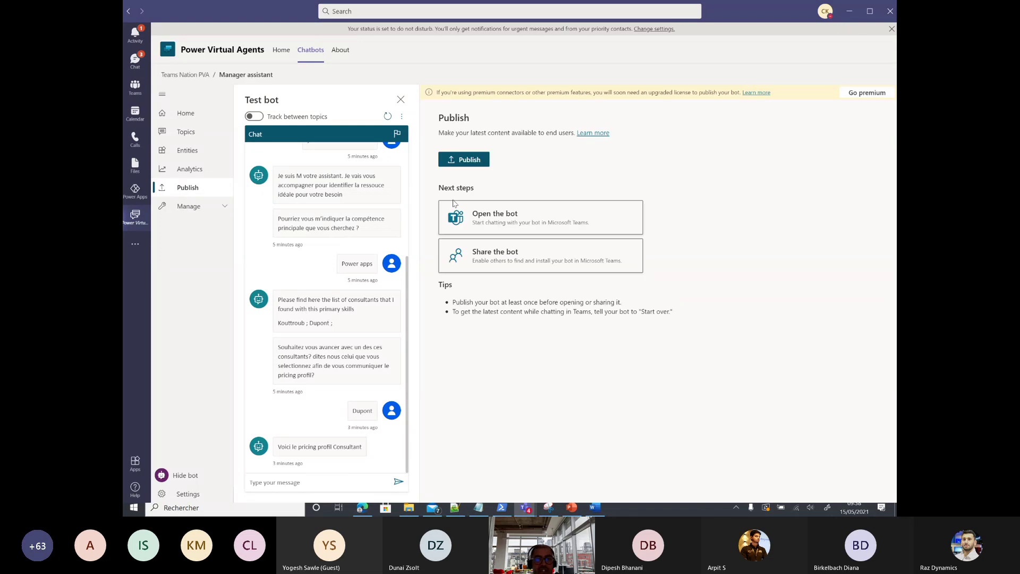
left_click(462, 160)
left_click(519, 295)
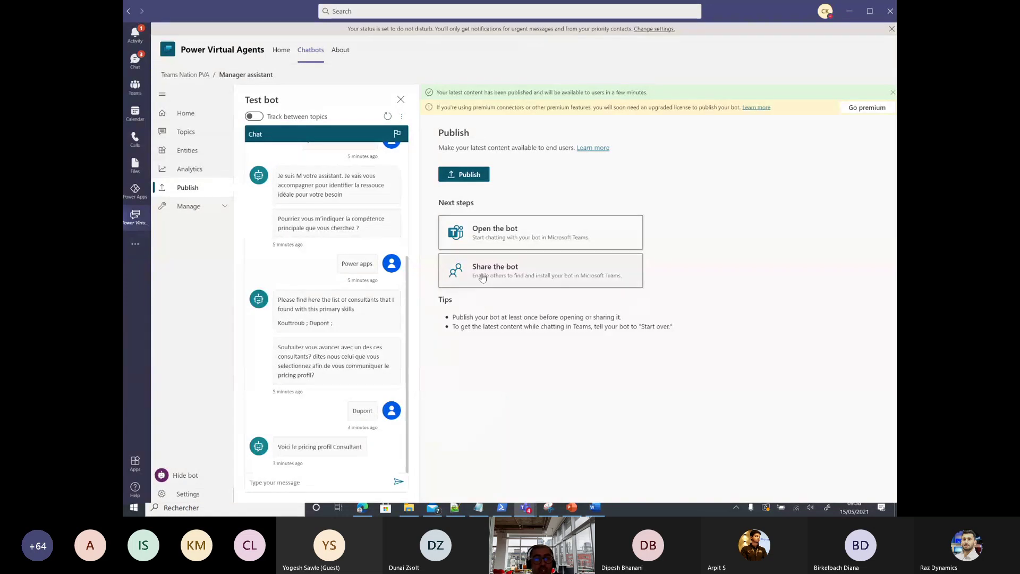
Step: Glance at the Share the bot options, then add Manager assistant to Teams as a chat app
left_click(525, 270)
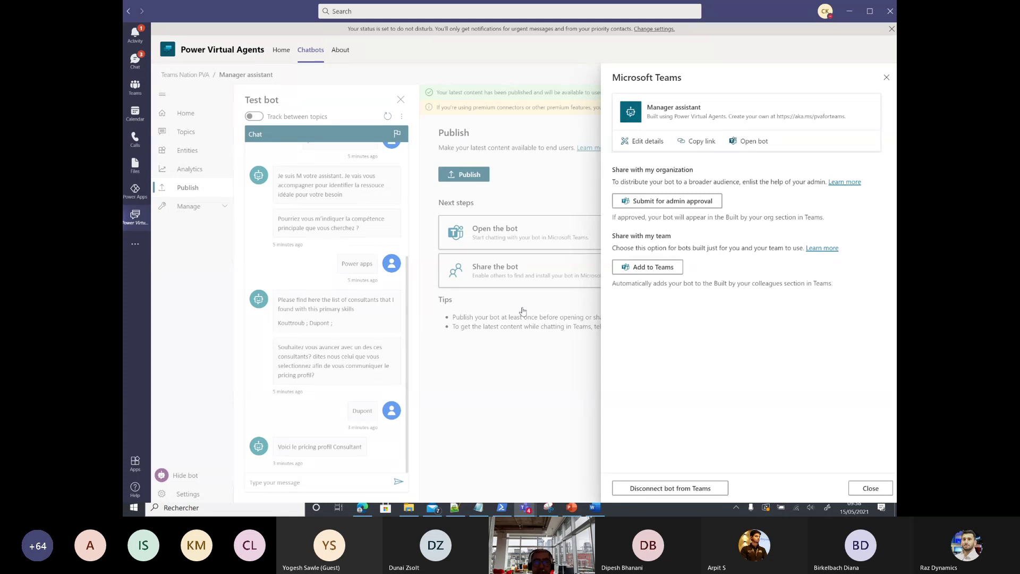
left_click(870, 488)
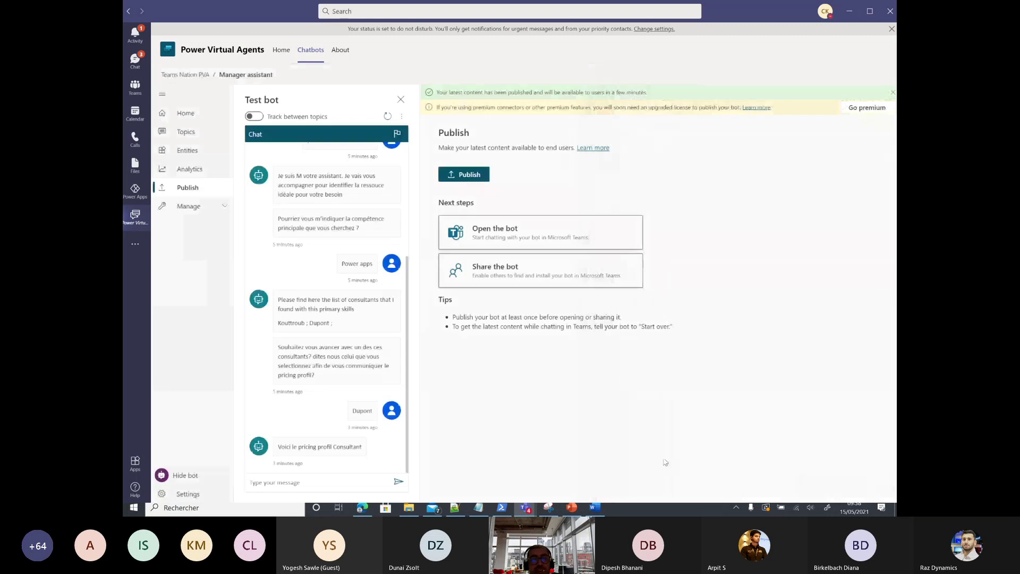
left_click(483, 234)
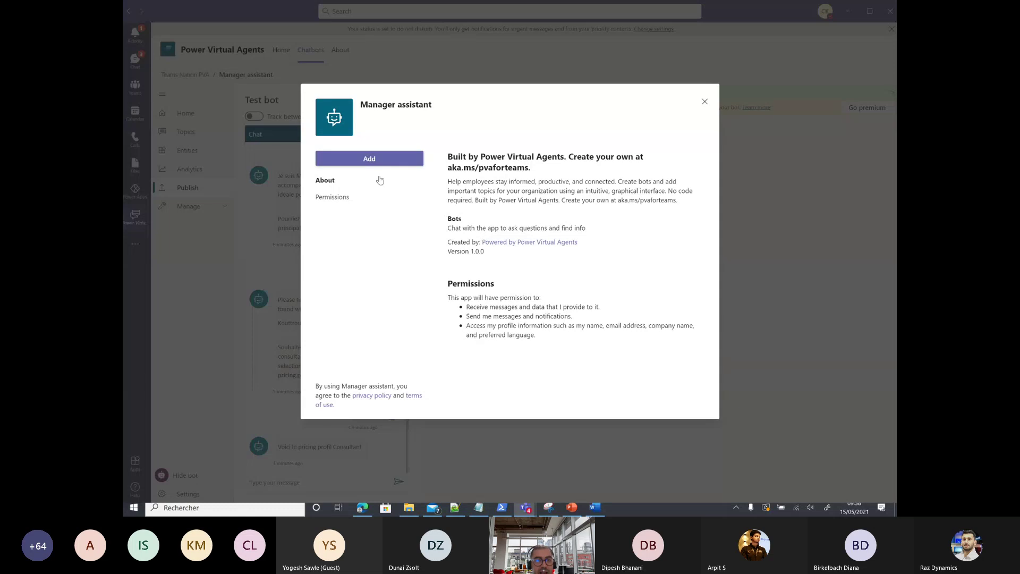
left_click(373, 160)
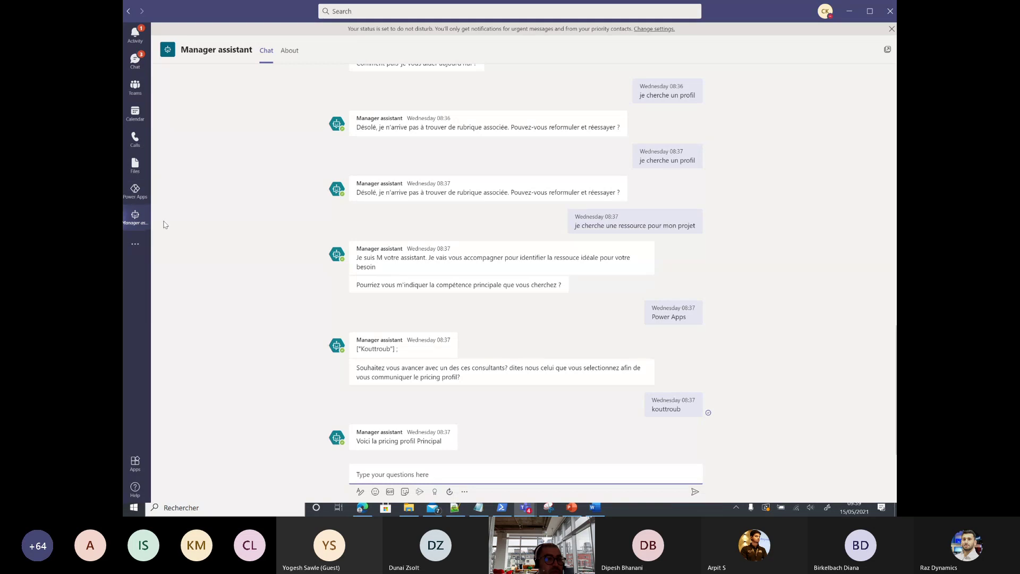
Step: Browse the Teams Apps store and recent apps, then return to the chat list showing 'Track 10: French track (aMS)'
left_click(135, 60)
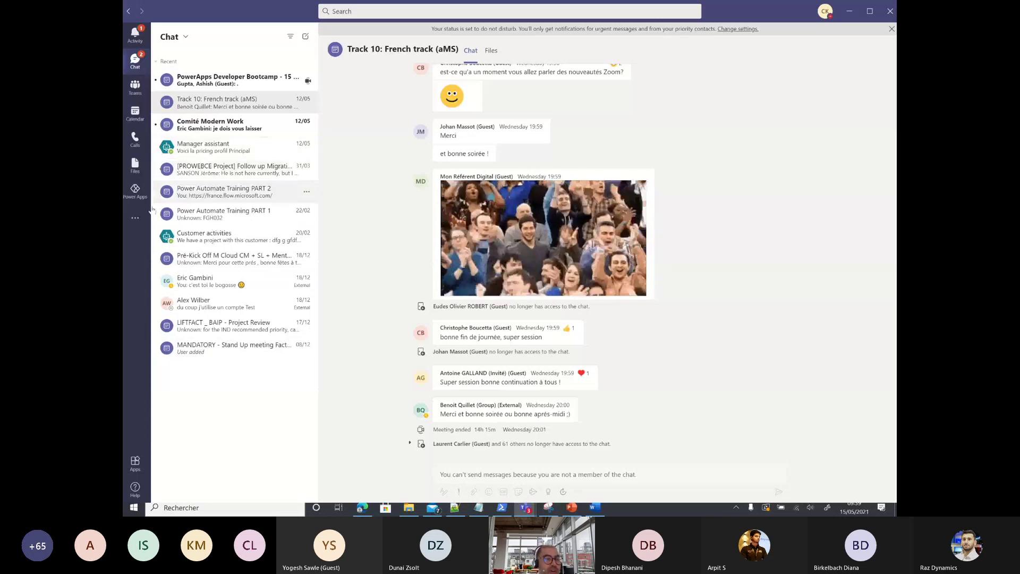
left_click(135, 464)
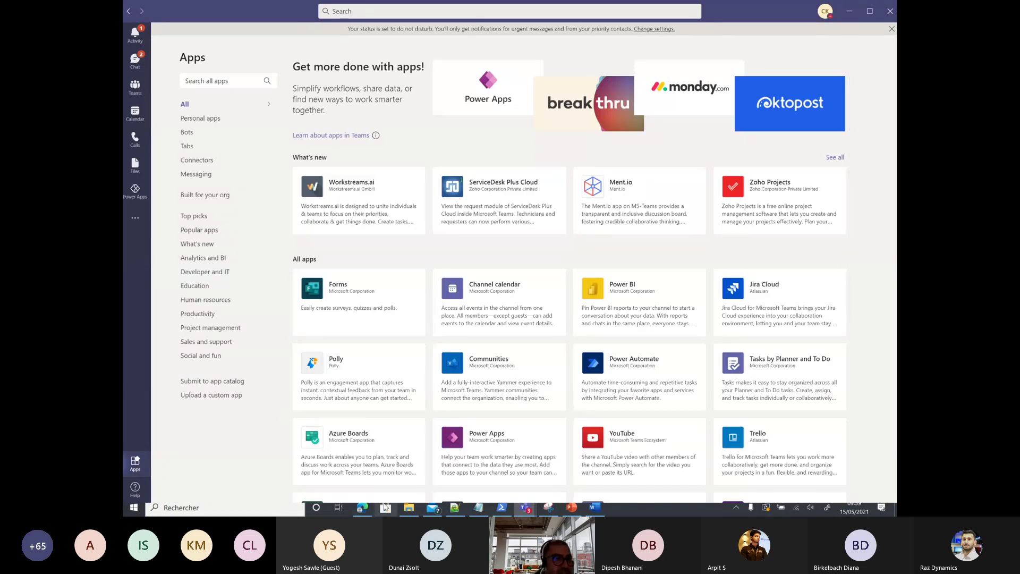
left_click(135, 218)
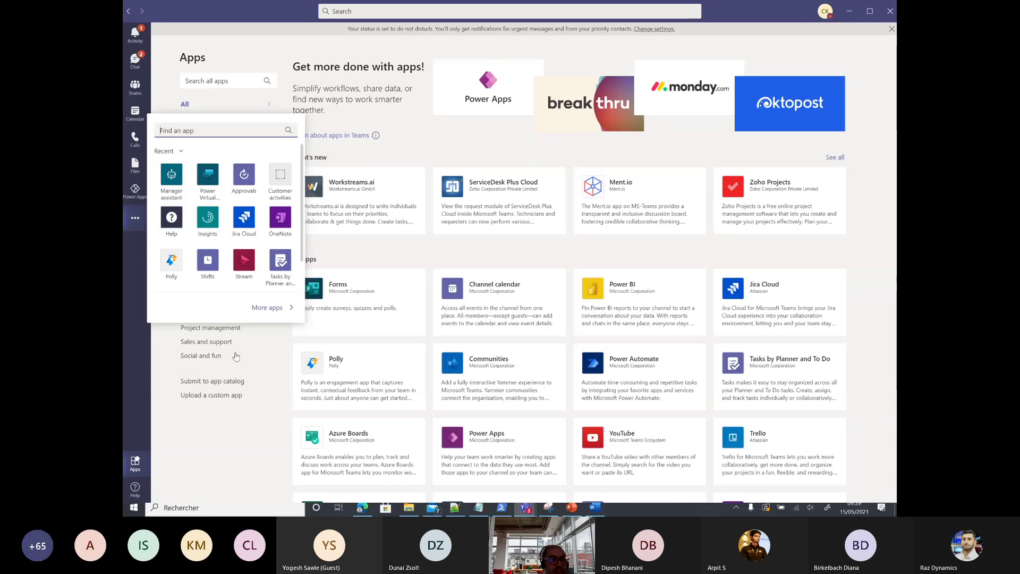
left_click(135, 61)
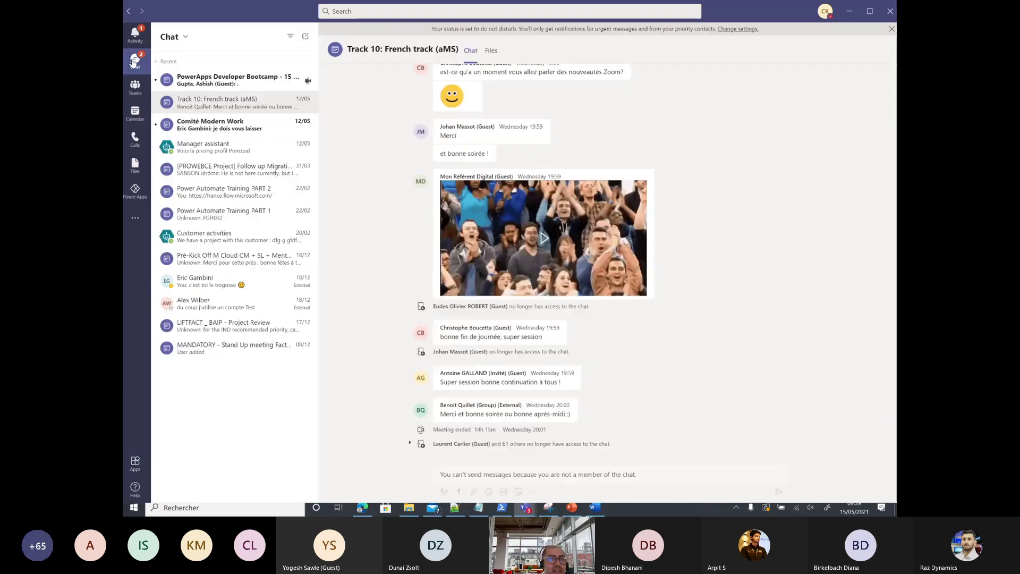
Step: In the Manager assistant chat, send 'Hi' and then 'Je cherche un consultant'
left_click(205, 155)
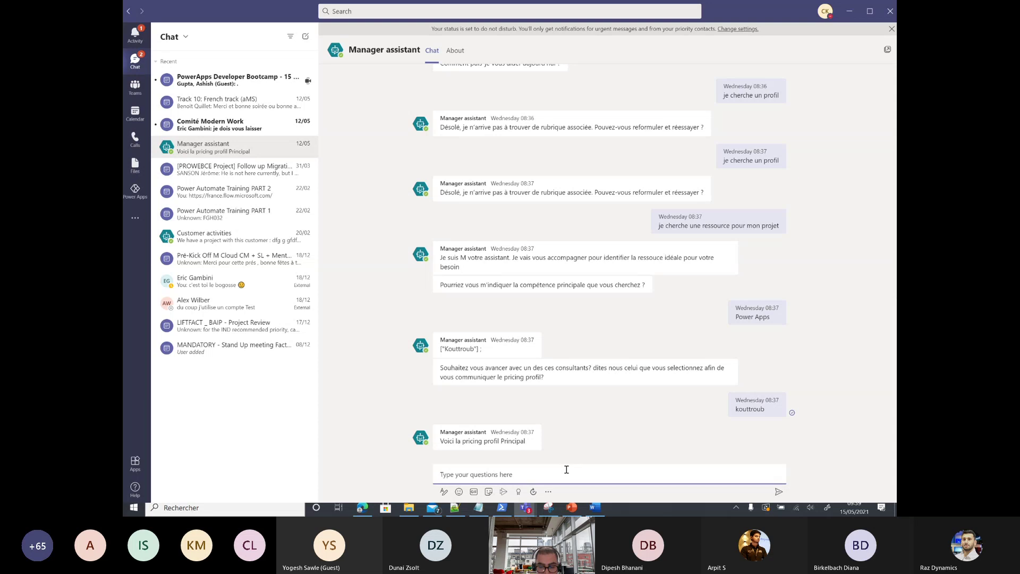
type("Hi")
key("Return")
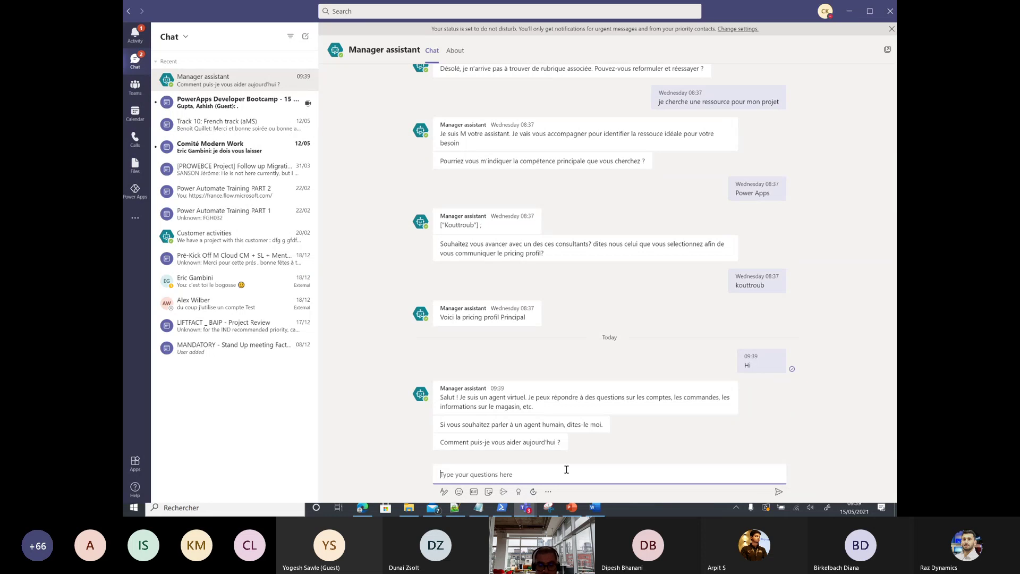
type("Je cherche ")
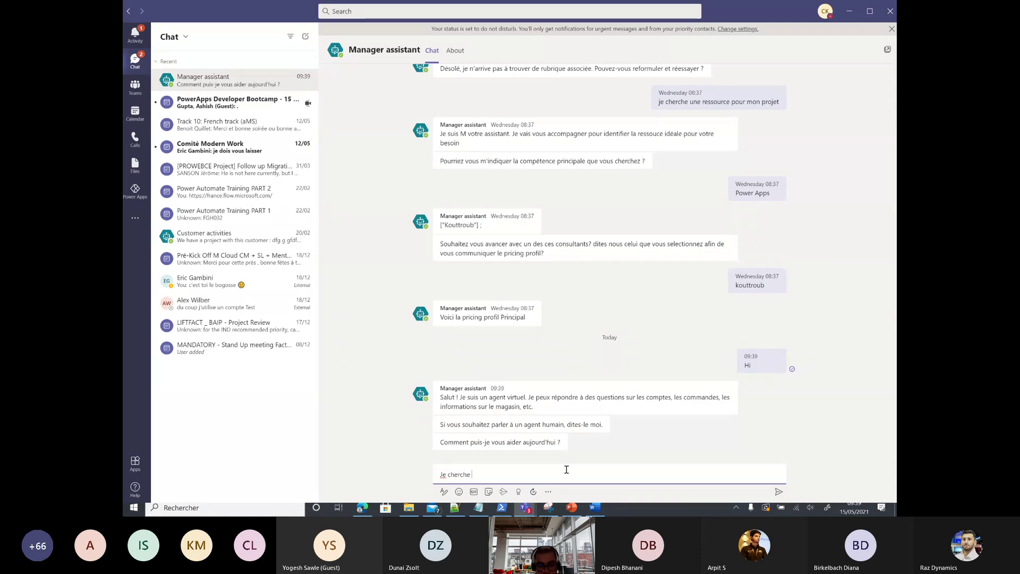
type("un consul")
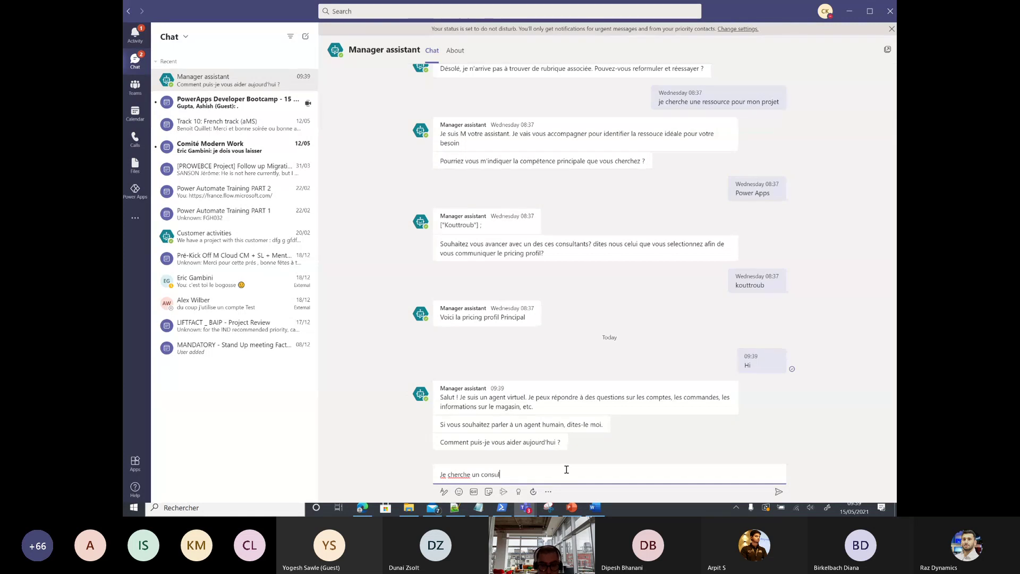
type("tant")
key("Return")
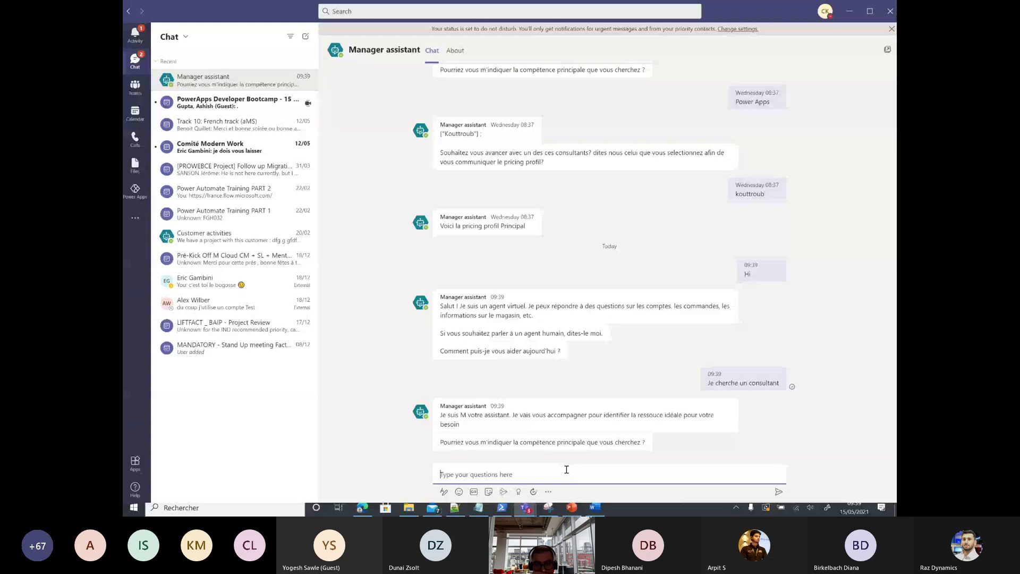
Step: Answer 'Power Apps' as the skill, then send the chosen consultant's name to get pricing profile Principal
type("Power Apps")
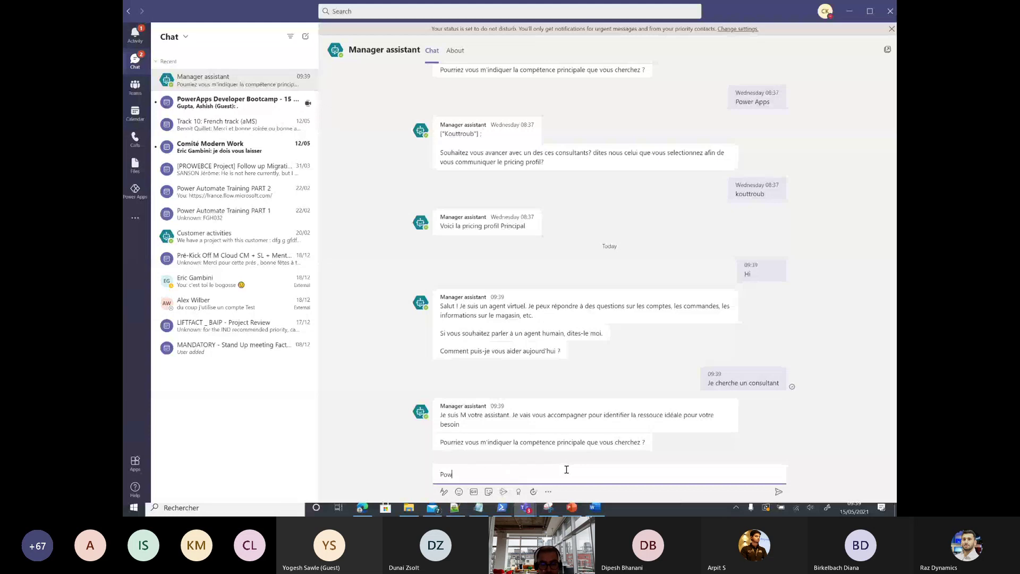
key("Return")
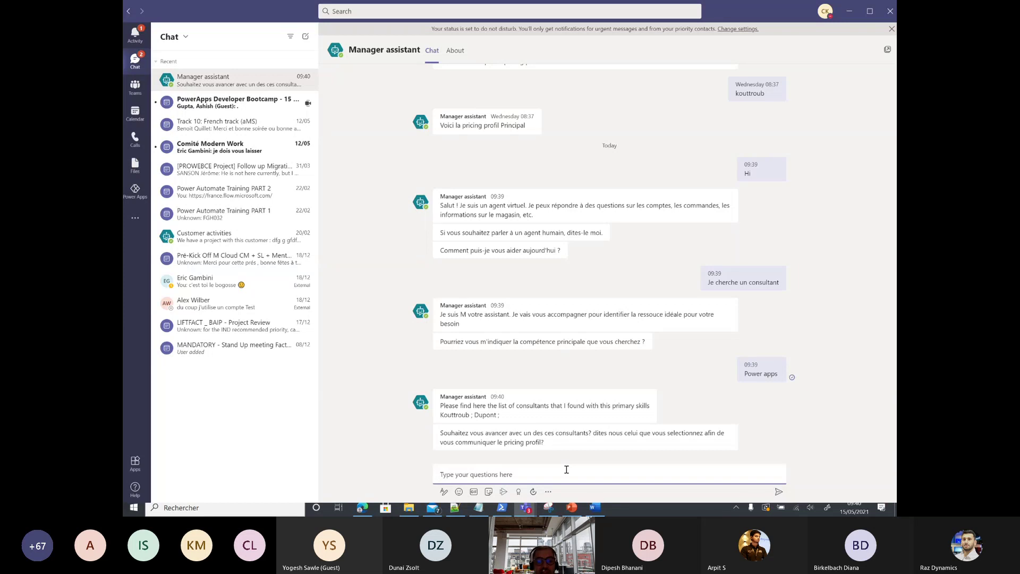
type("ko")
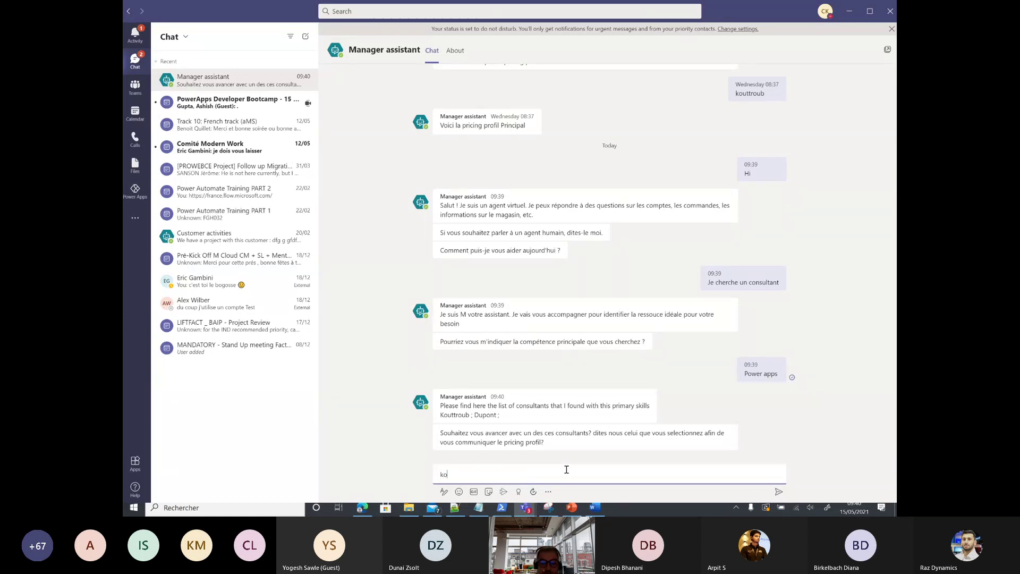
type("uttroub")
key("Return")
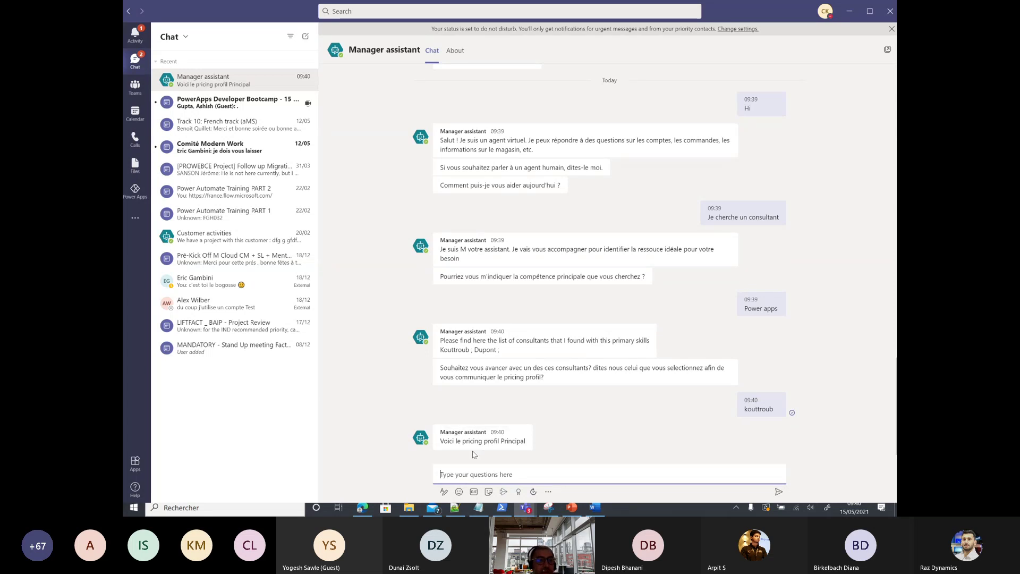
Step: In Power Apps, open the Teams Nation PVA Consultants_Skills table and view its relationships
left_click(130, 192)
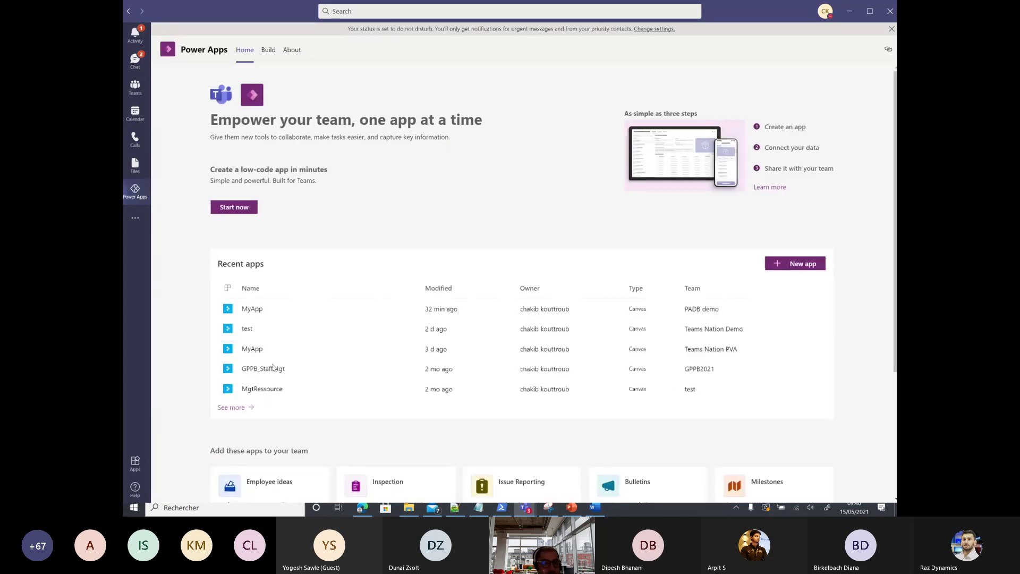
left_click(233, 407)
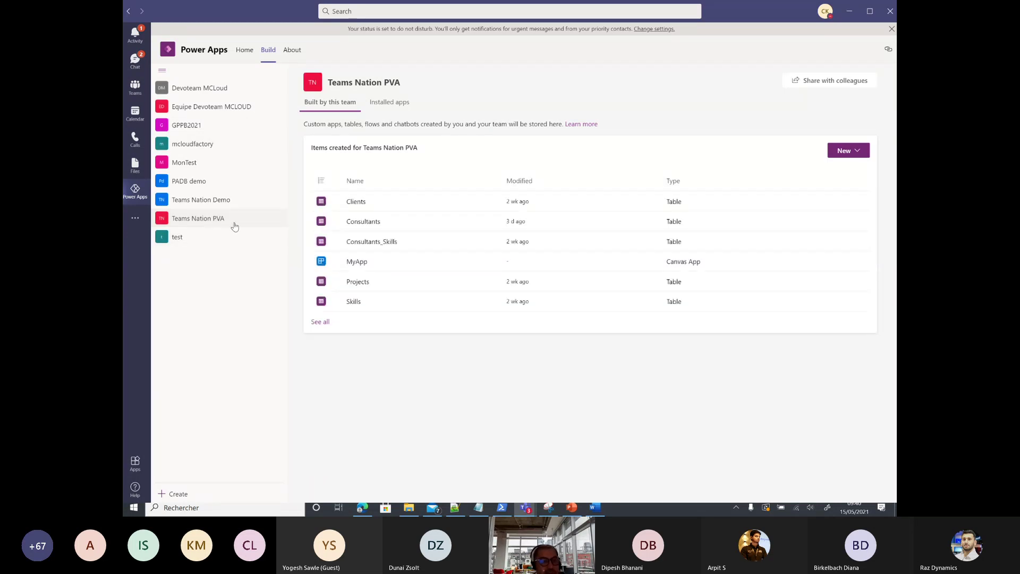
left_click(320, 322)
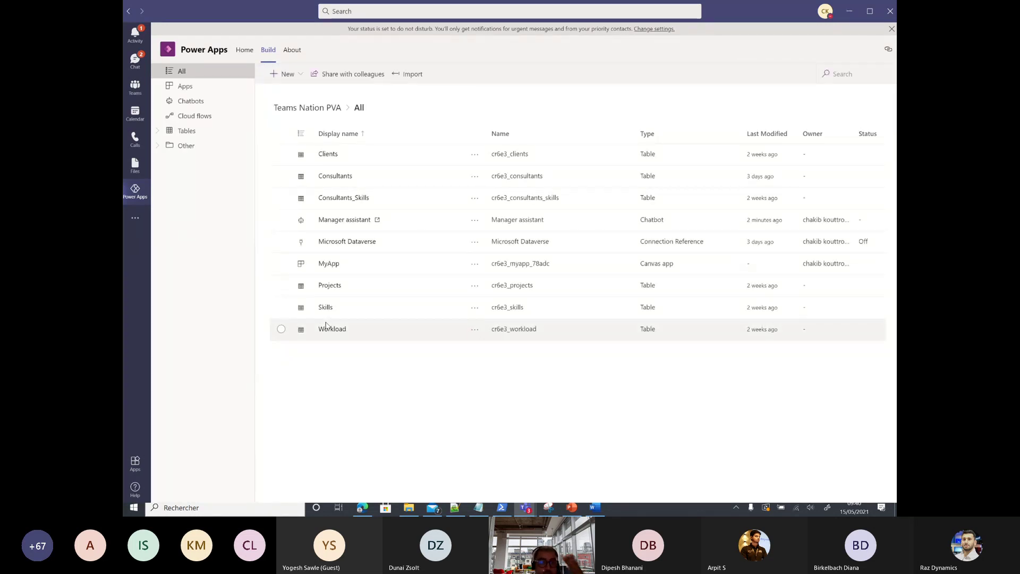
left_click(350, 199)
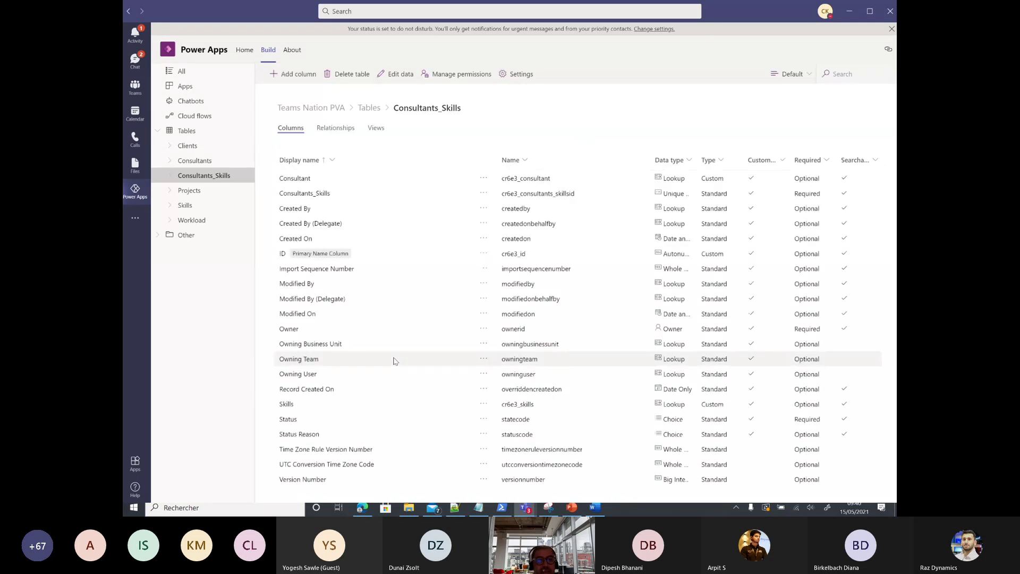
left_click(344, 128)
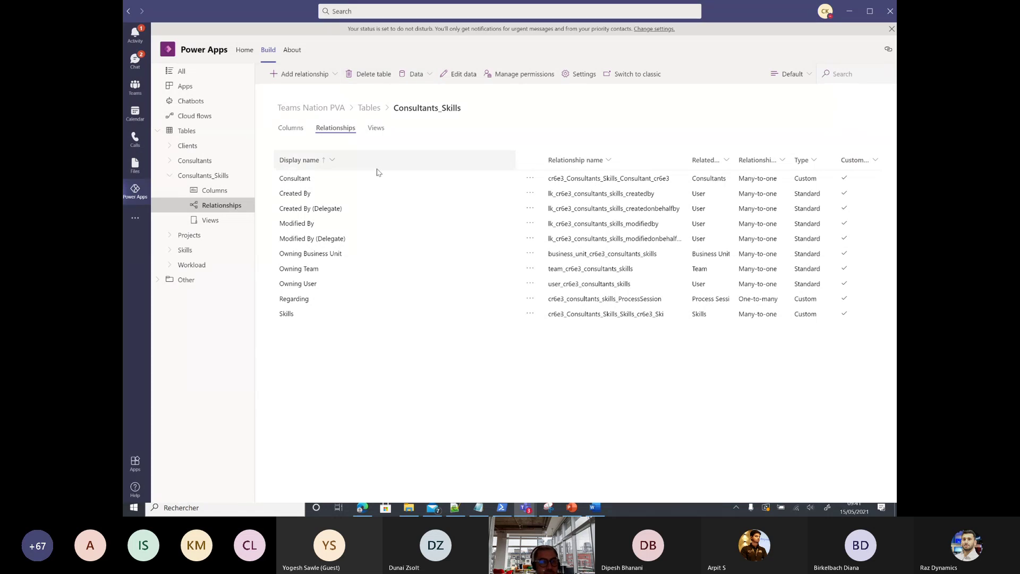
Step: View the two skill rows in Consultants_Skills, close the data, and return to the PowerPoint slide 5
left_click(207, 176)
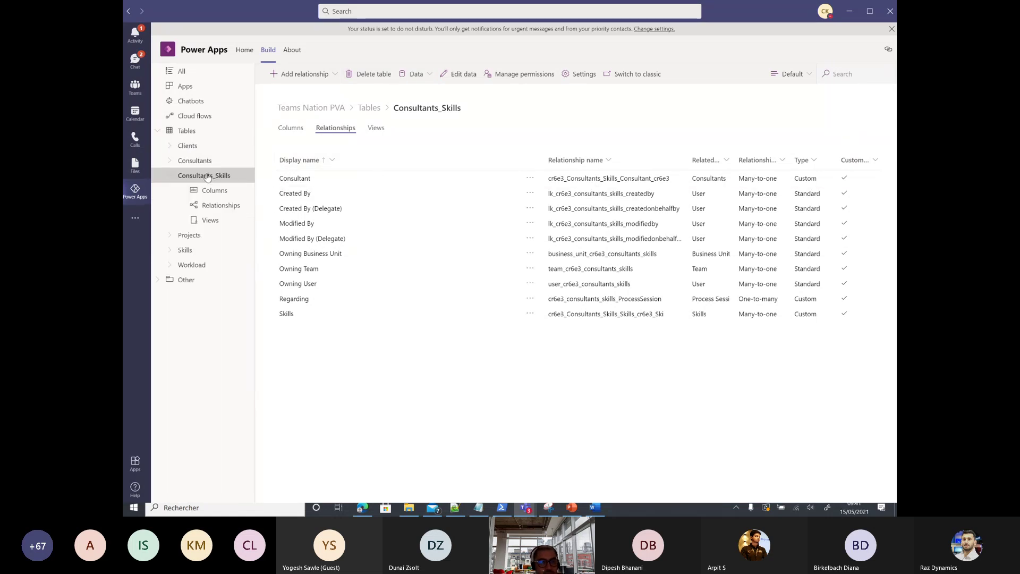
left_click(451, 76)
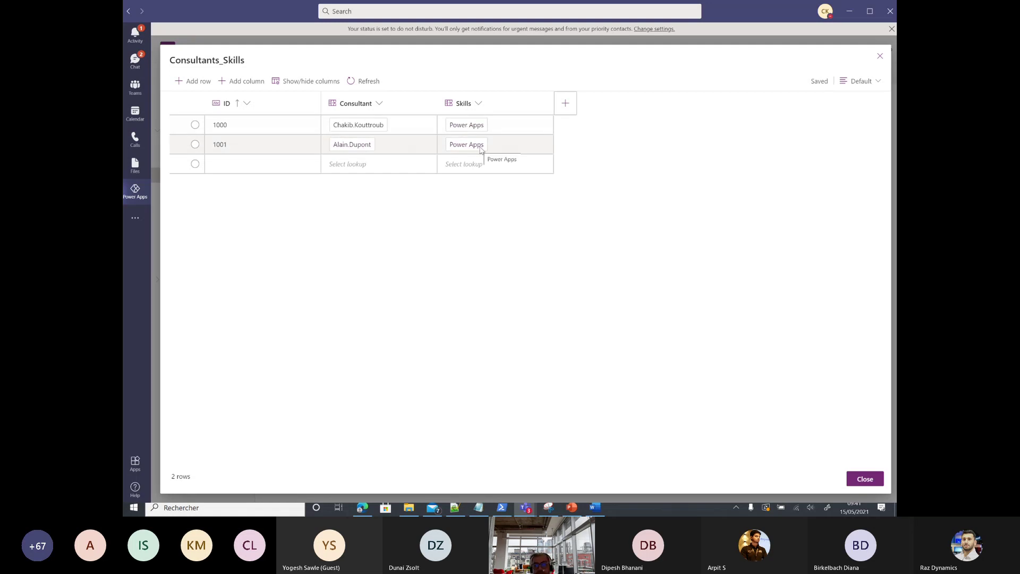
left_click(880, 56)
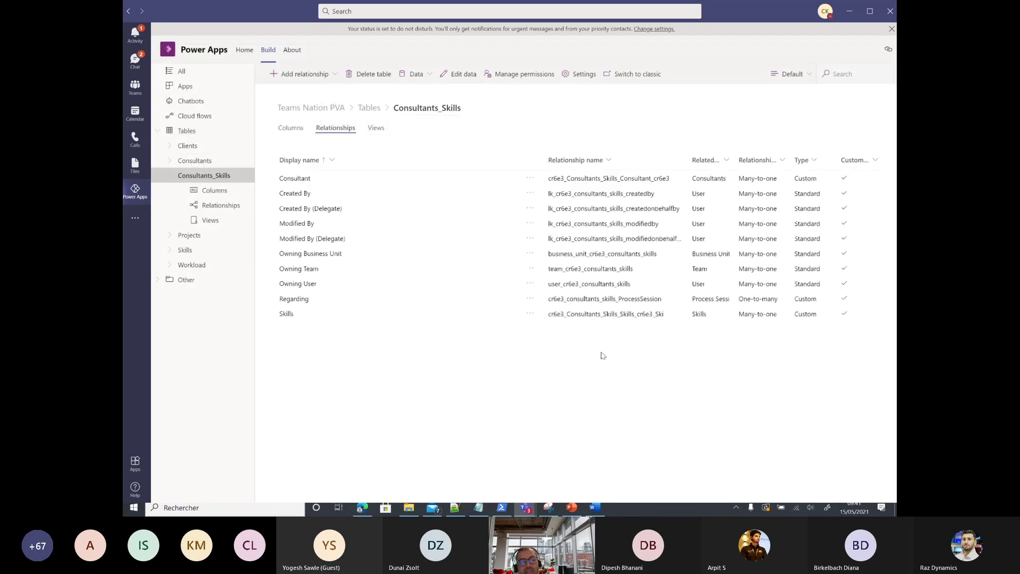
left_click(571, 507)
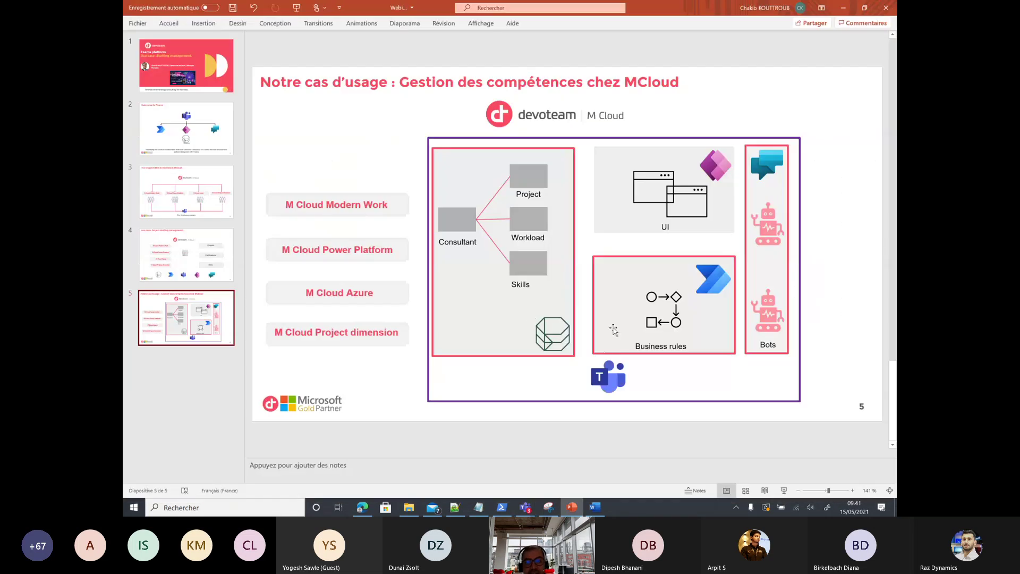
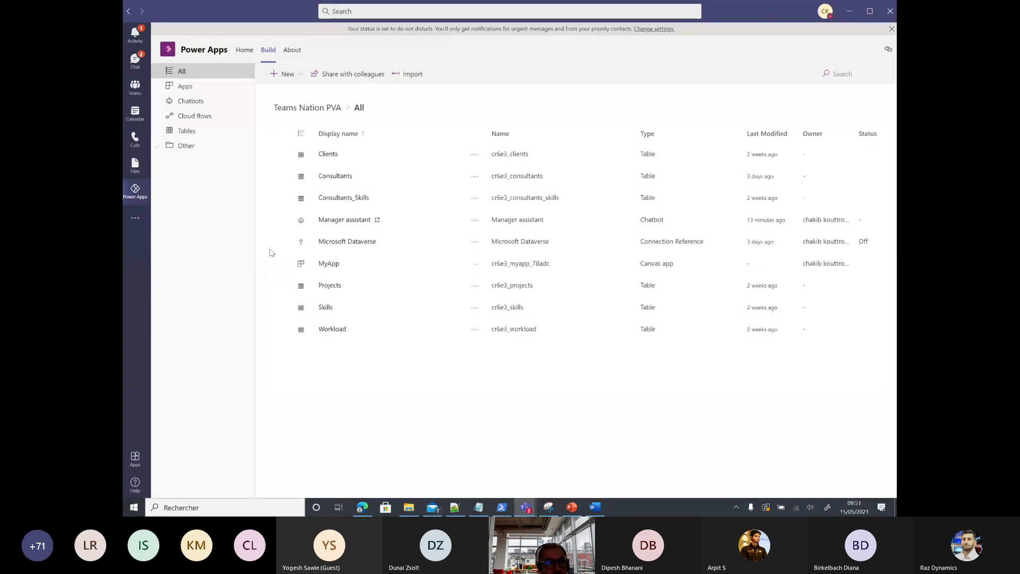
Step: Filter the Teams Nation PVA team's items to Chatbots, leaving only Manager assistant
left_click(191, 101)
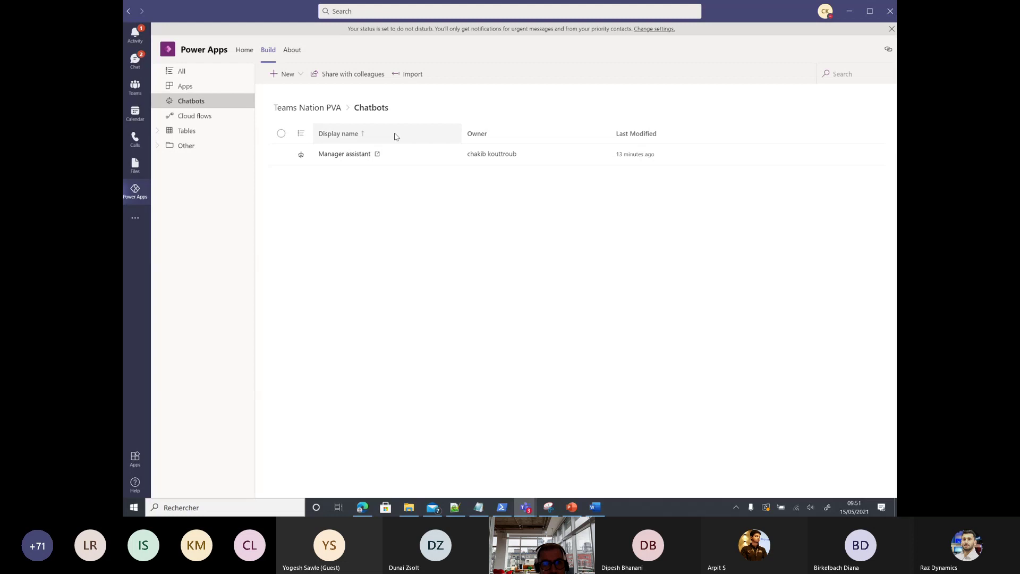
Step: Open the Manager assistant chatbot in Power Virtual Agents
left_click(347, 154)
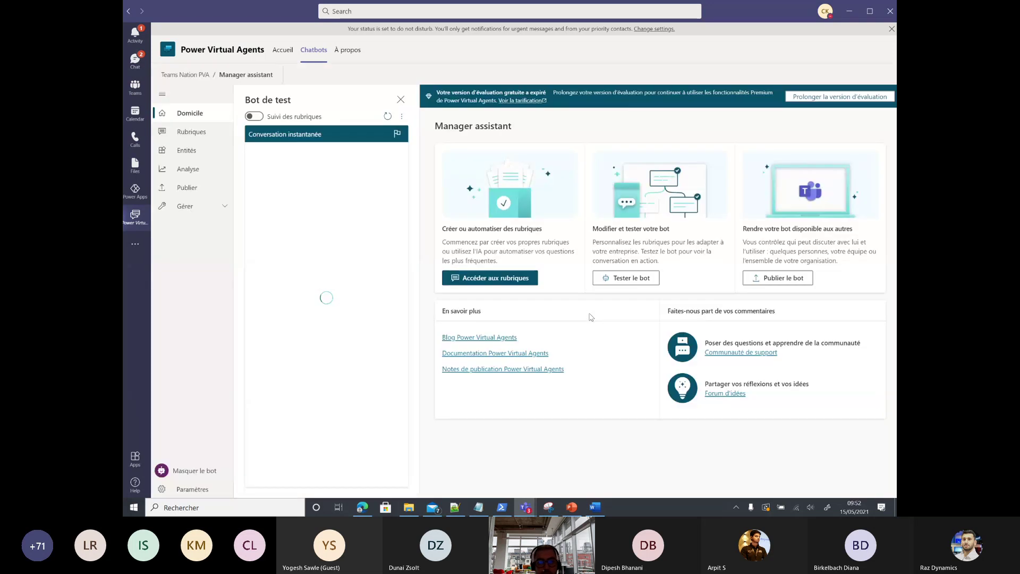
Step: Go to the bot's topics, view Remontée au support, and return to the 13-topic list
left_click(500, 276)
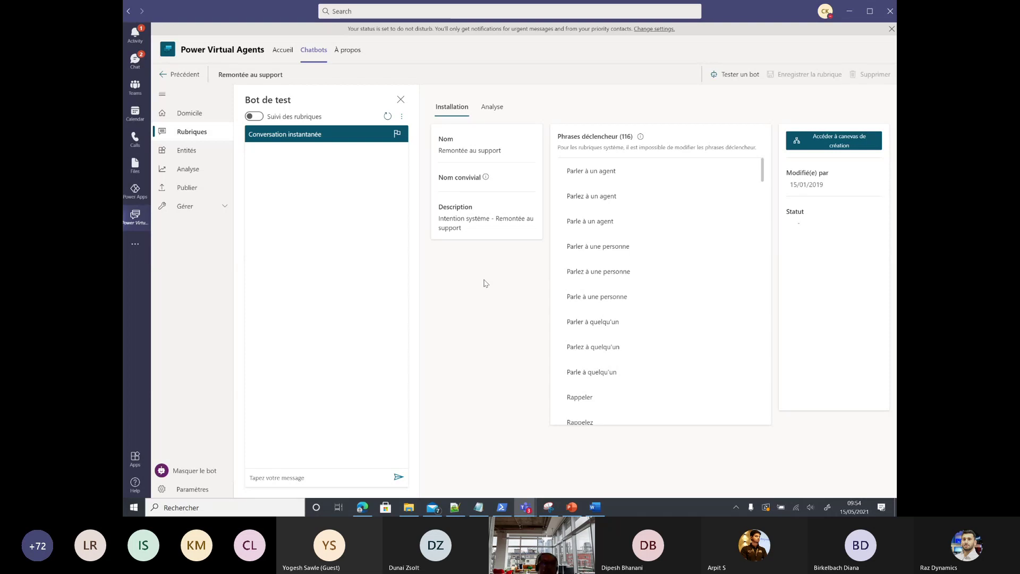
left_click(192, 133)
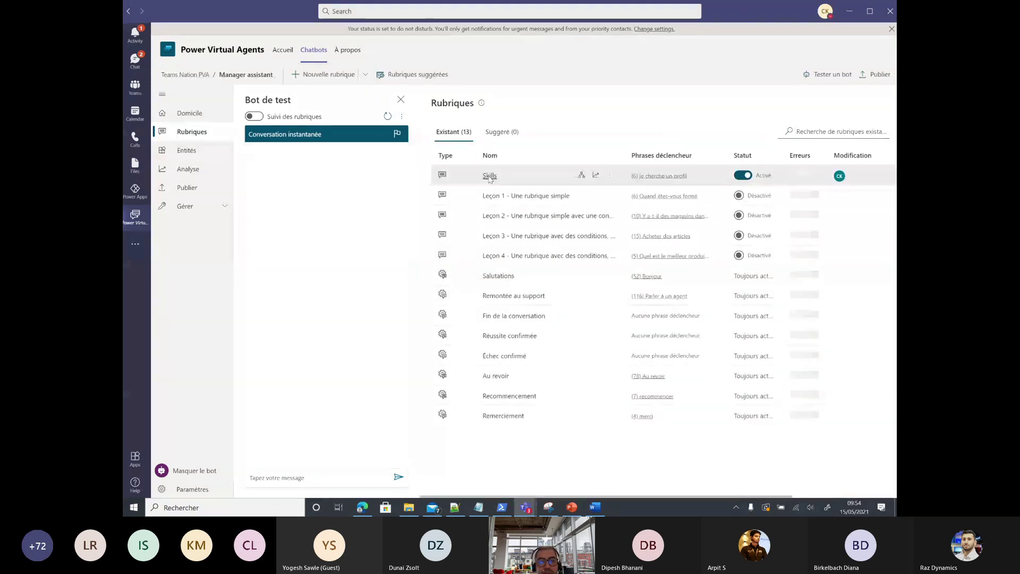
Step: Open the Skills topic to review its six trigger phrases, like 'je cherche un consultant'
left_click(489, 176)
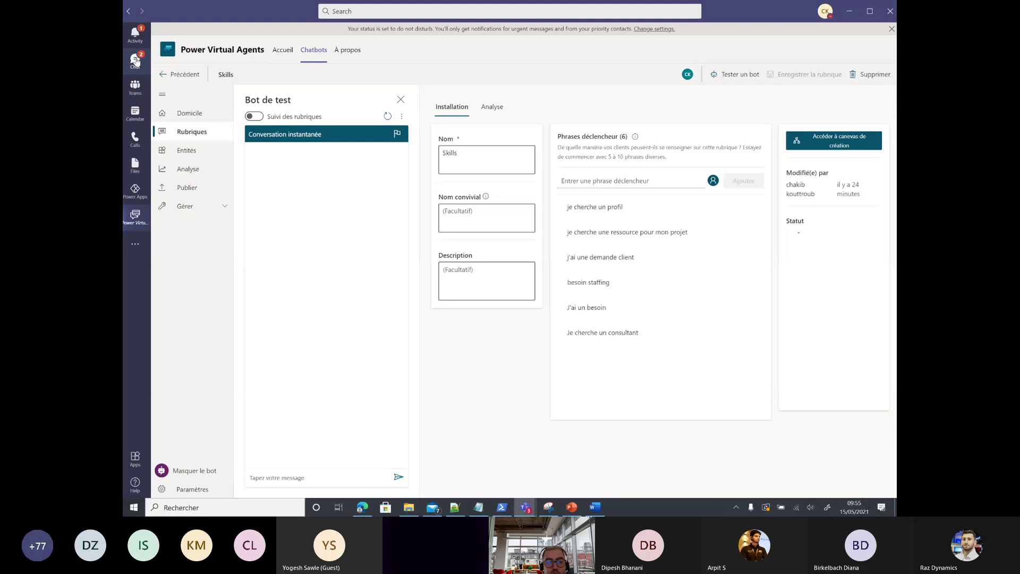
Step: Show the Teams chat with Manager assistant, ending with the Principal pricing profile reply
left_click(136, 60)
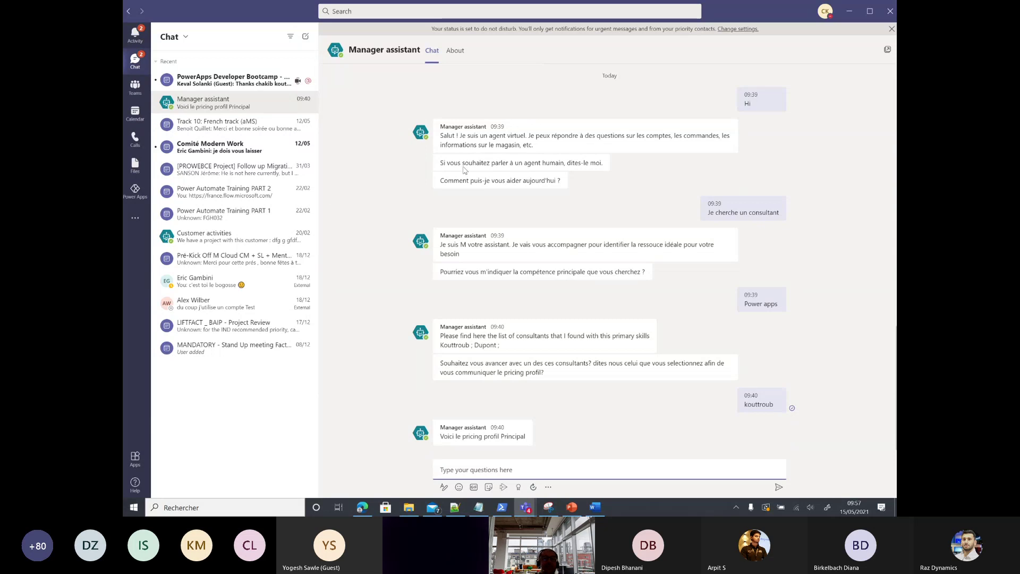
Step: Return to Power Apps and view the Teams Nation PVA Build page
left_click(135, 191)
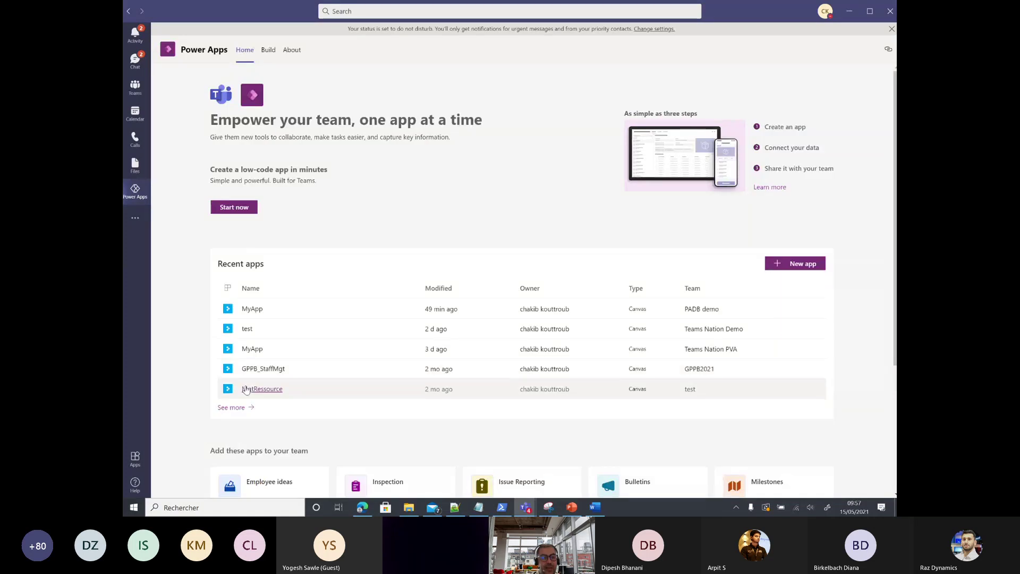
left_click(268, 387)
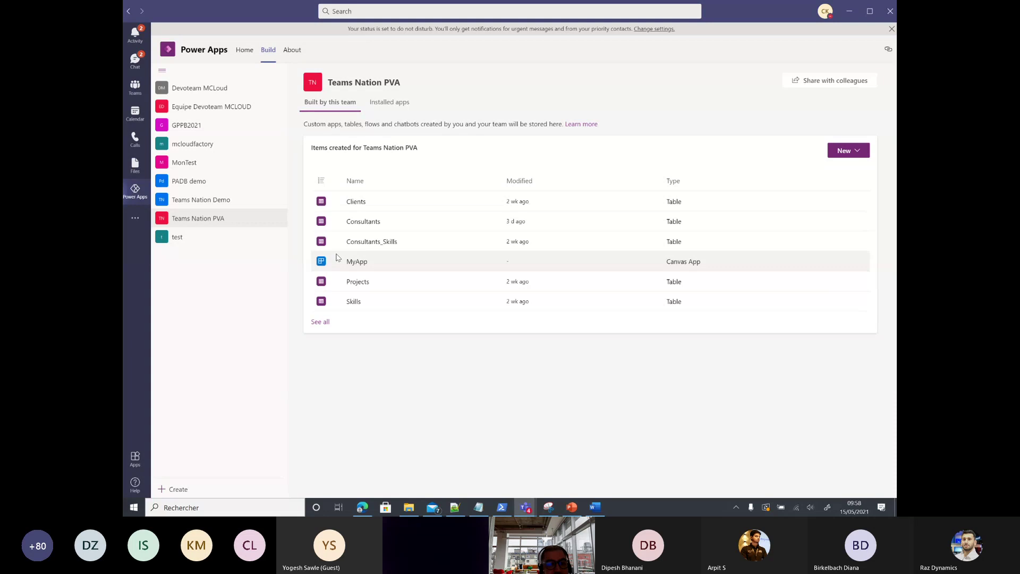
Step: Show the team's built items, filter to Chatbots, and open Manager assistant in Power Virtual Agents
left_click(319, 323)
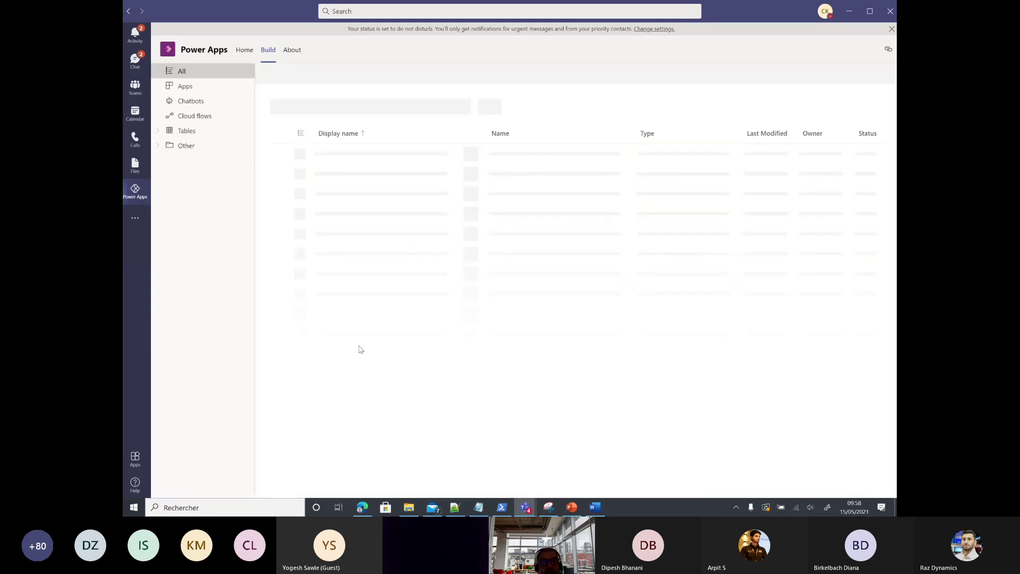
left_click(181, 101)
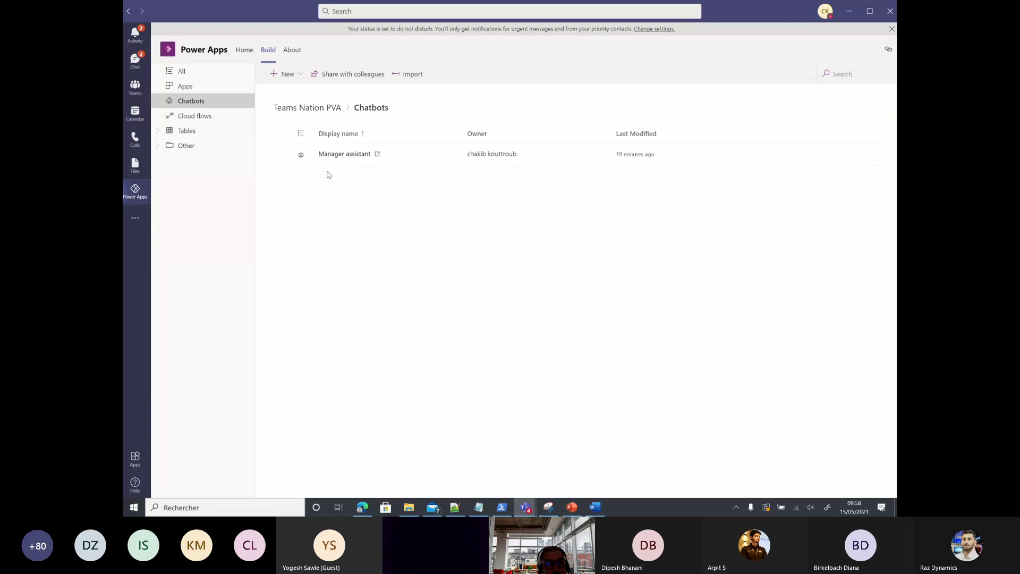
left_click(329, 155)
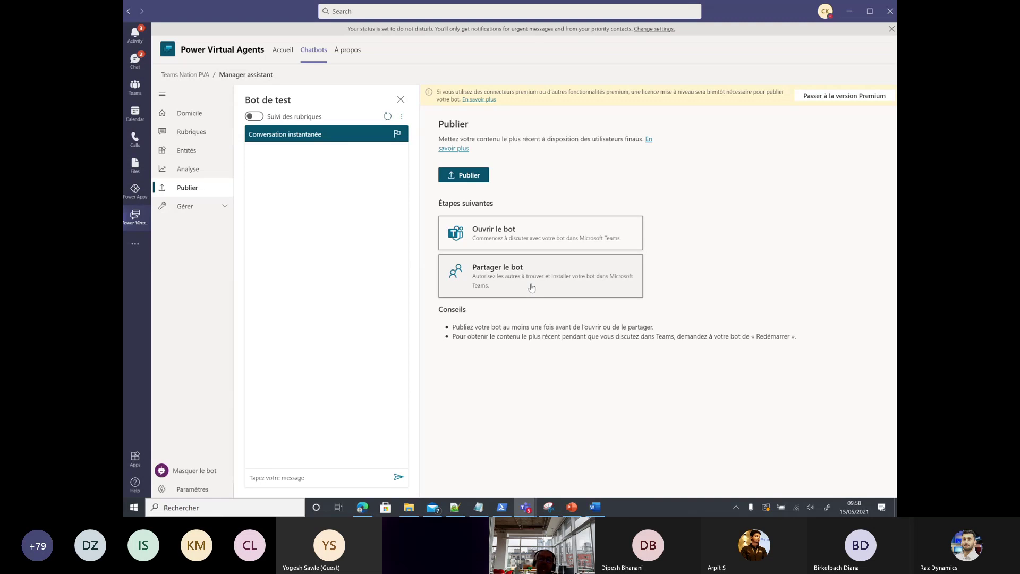
Step: Share the Manager assistant bot by adding it to Teams for the team
left_click(531, 287)
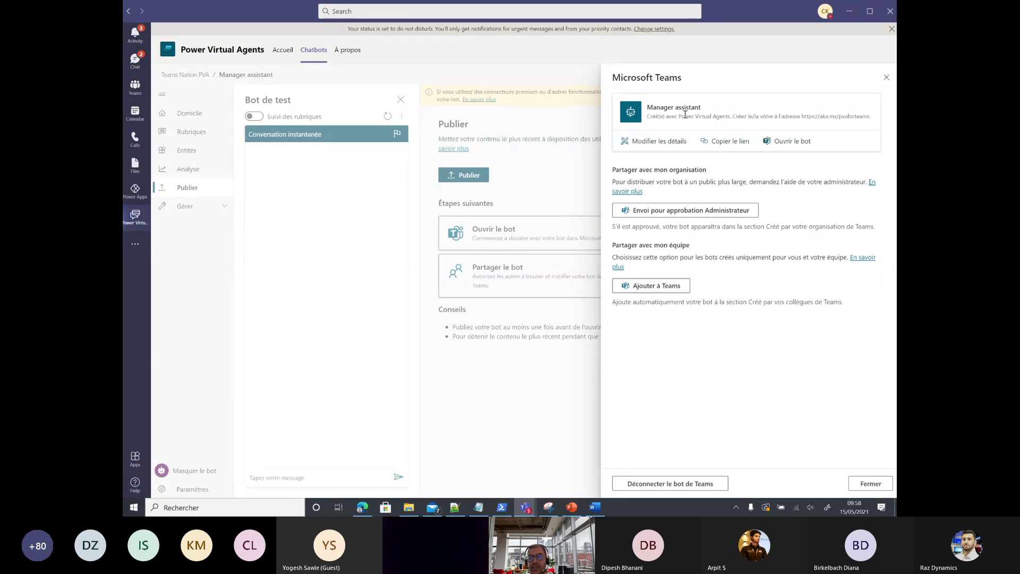
left_click(660, 290)
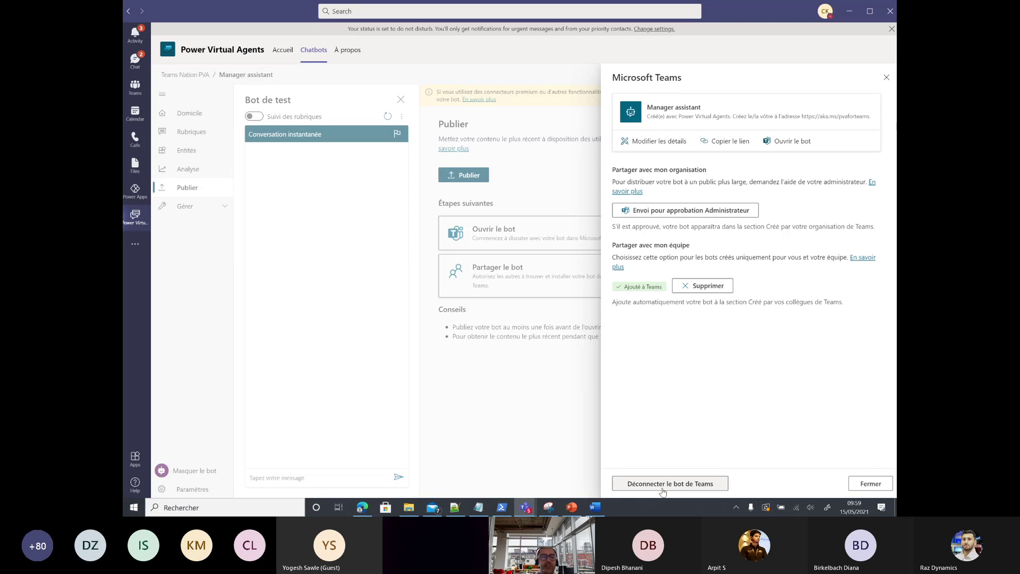
Step: Leave Power Virtual Agents and bring the Teams meeting window with its participants list forward
left_click(662, 484)
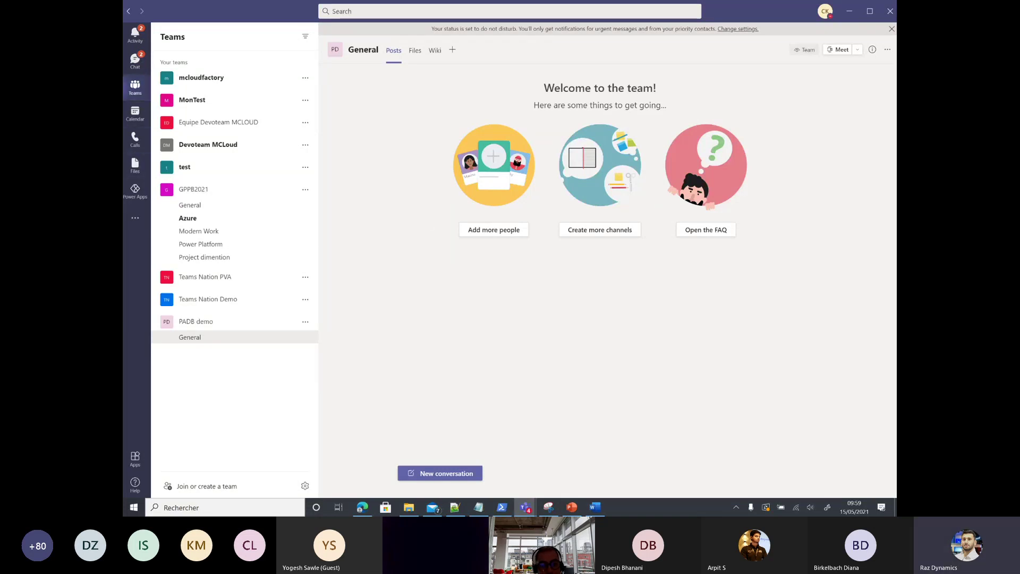
mouse_move(523, 509)
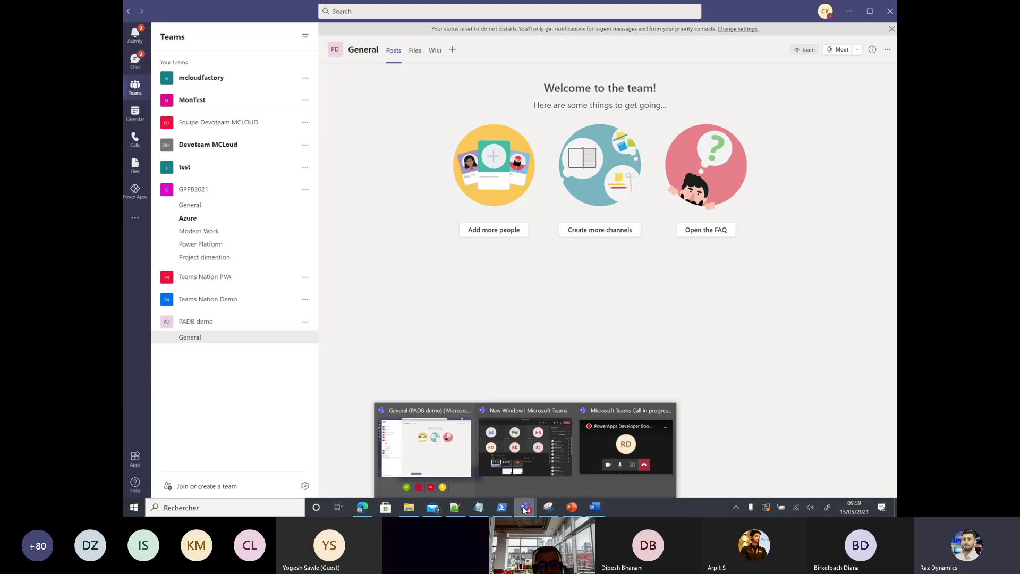
left_click(533, 464)
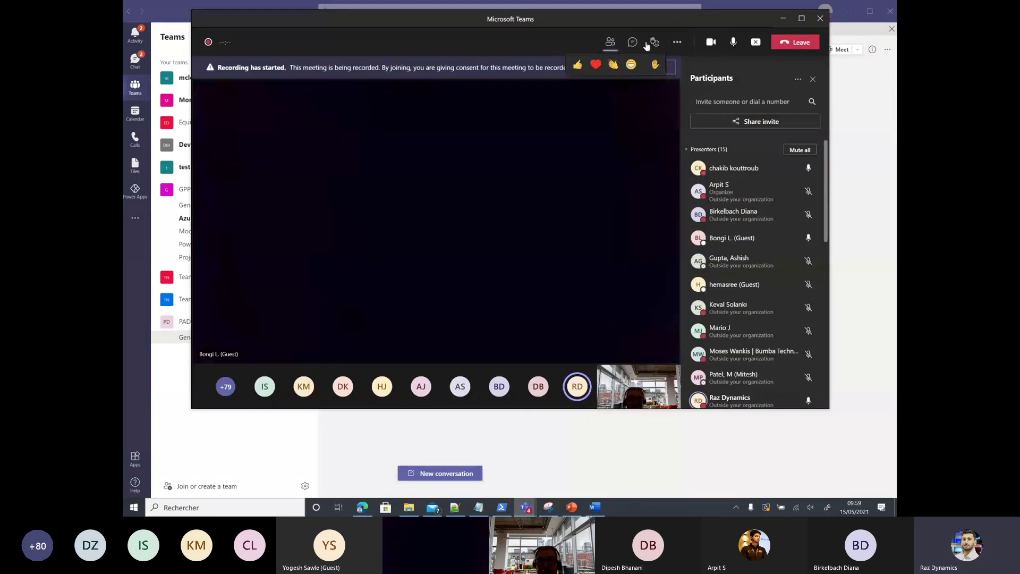